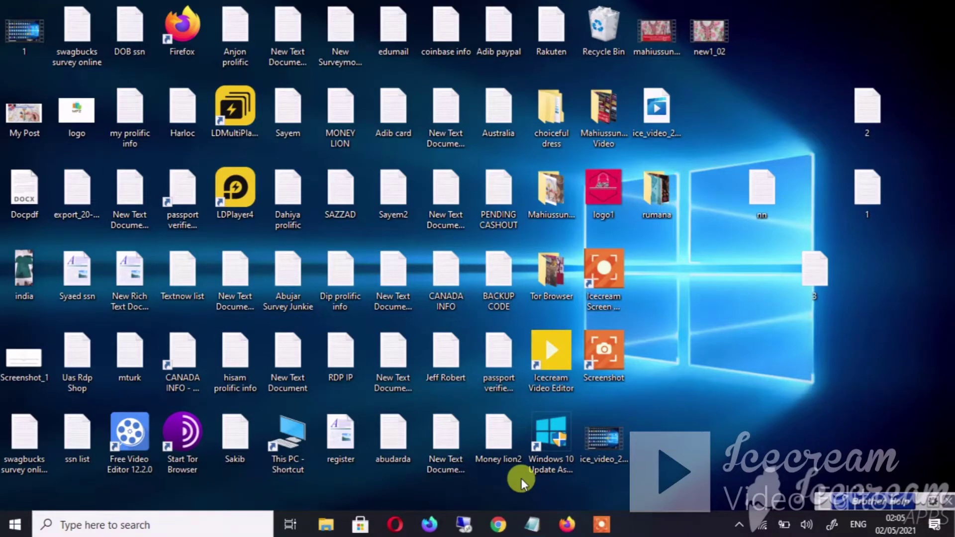
pyautogui.rightClick(739, 273)
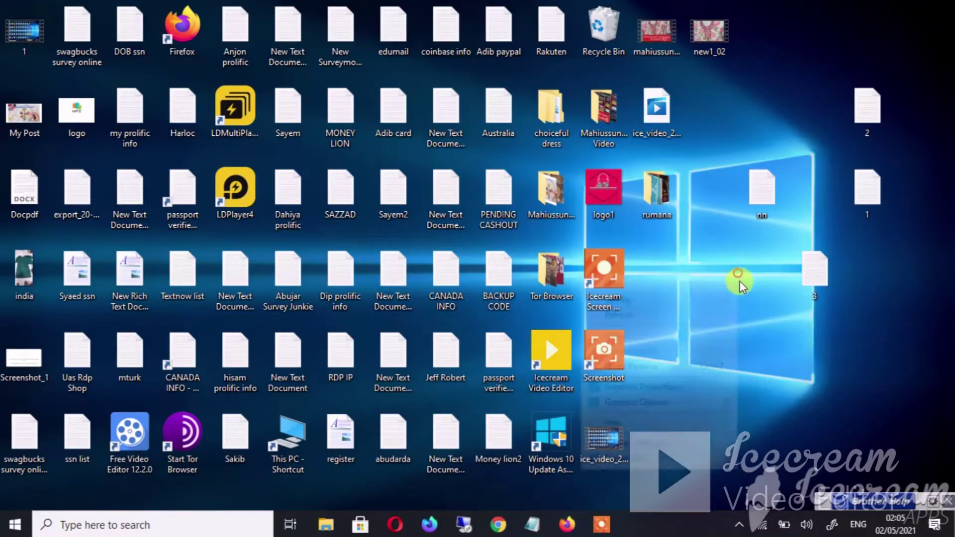
pyautogui.click(702, 315)
pyautogui.rightClick(711, 264)
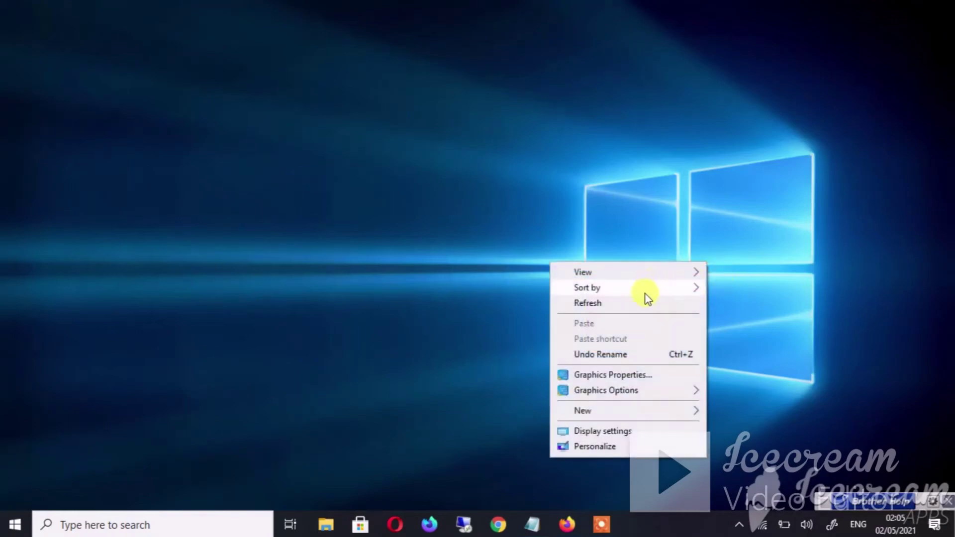
pyautogui.click(647, 303)
# Switch to the Firefox window showing check2ip.com, highlight the System Time line and reload the page
pyautogui.moveTo(567, 524)
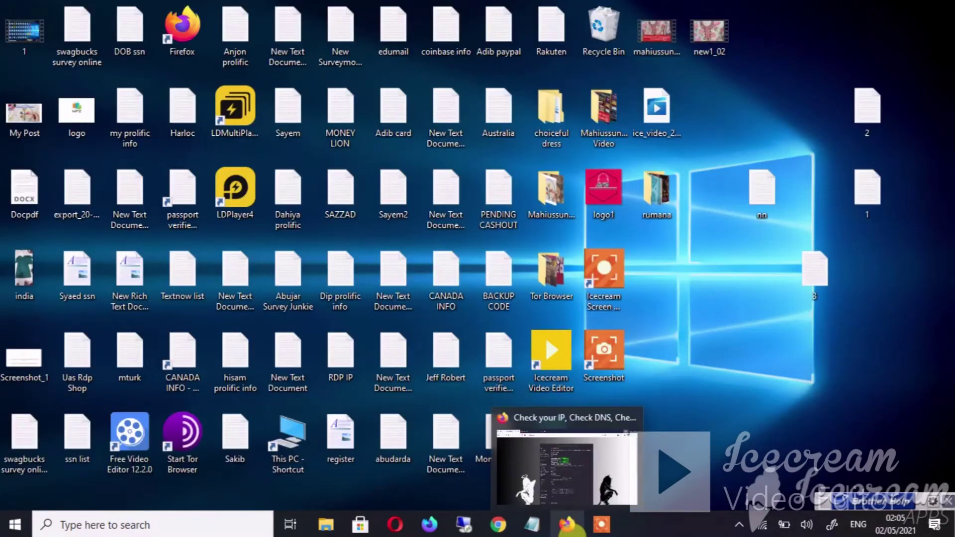
pyautogui.click(583, 419)
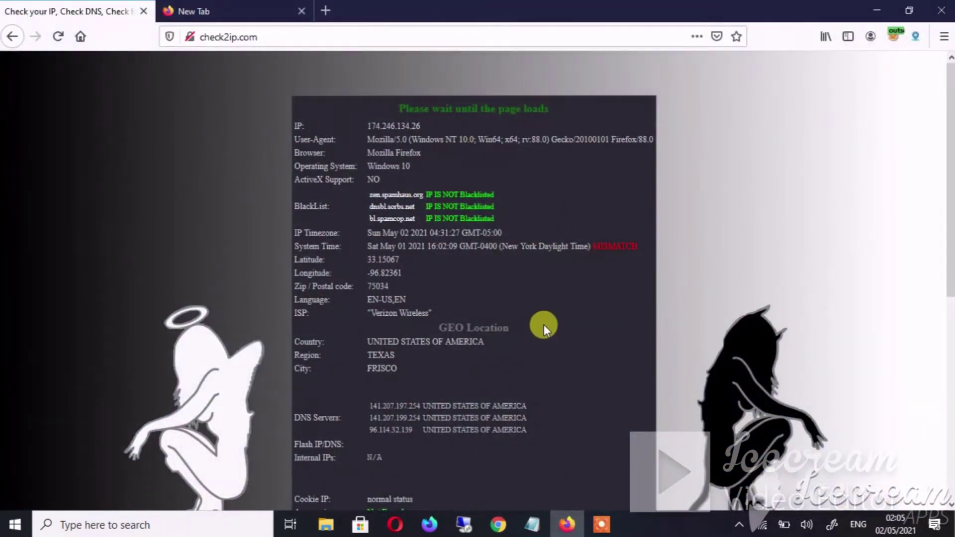
pyautogui.doubleClick(608, 247)
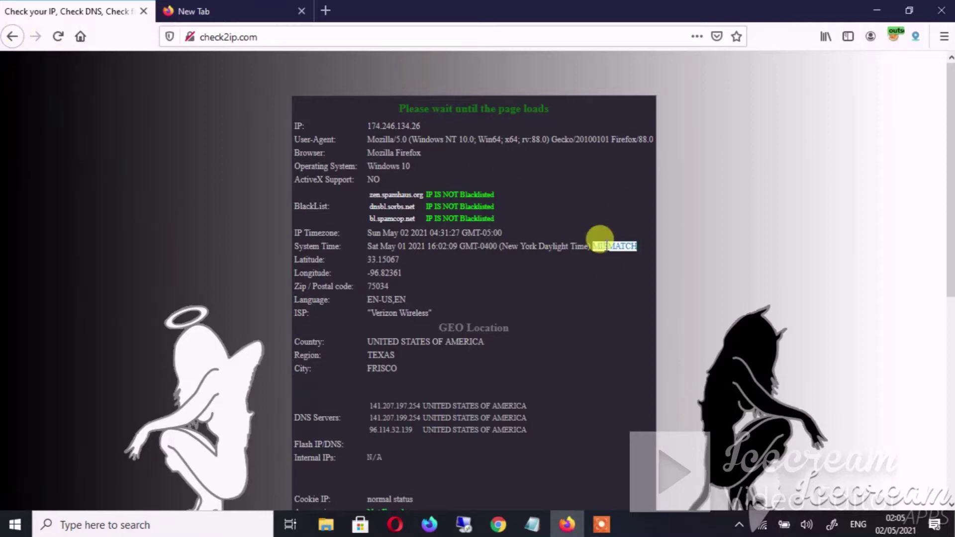
pyautogui.tripleClick(600, 241)
pyautogui.click(58, 36)
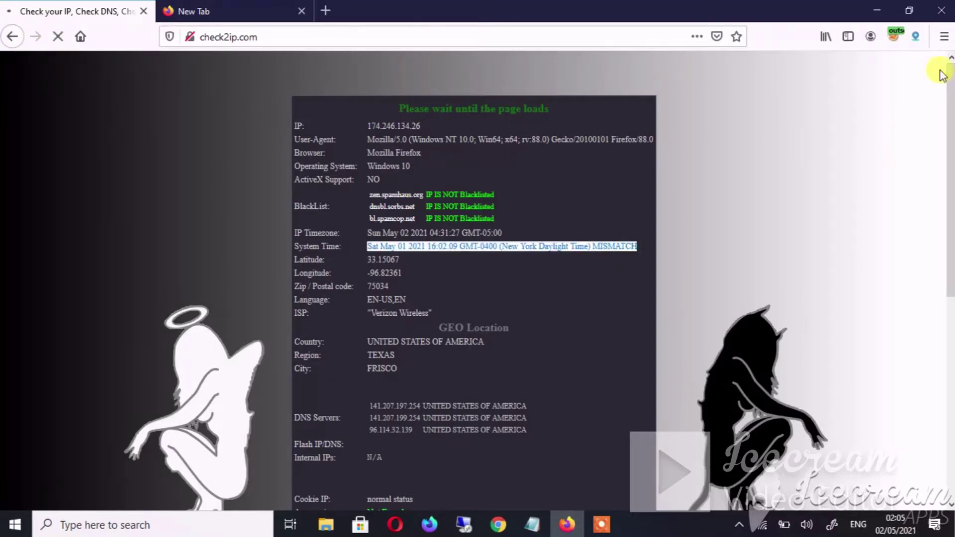
# Update the timezone extension's timezone from the current IP address while check2ip.com reloads
pyautogui.rightClick(915, 37)
pyautogui.click(900, 68)
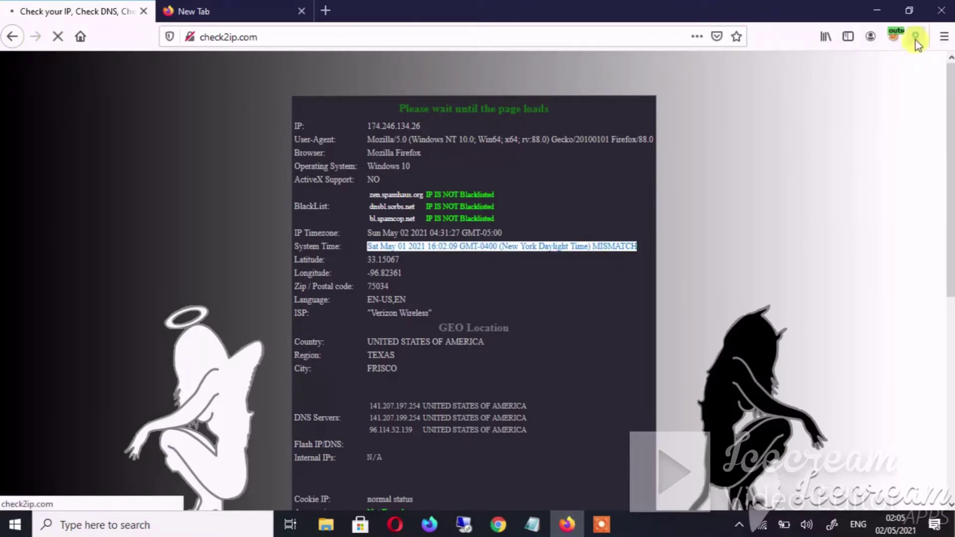
pyautogui.rightClick(916, 38)
pyautogui.click(910, 65)
pyautogui.rightClick(916, 37)
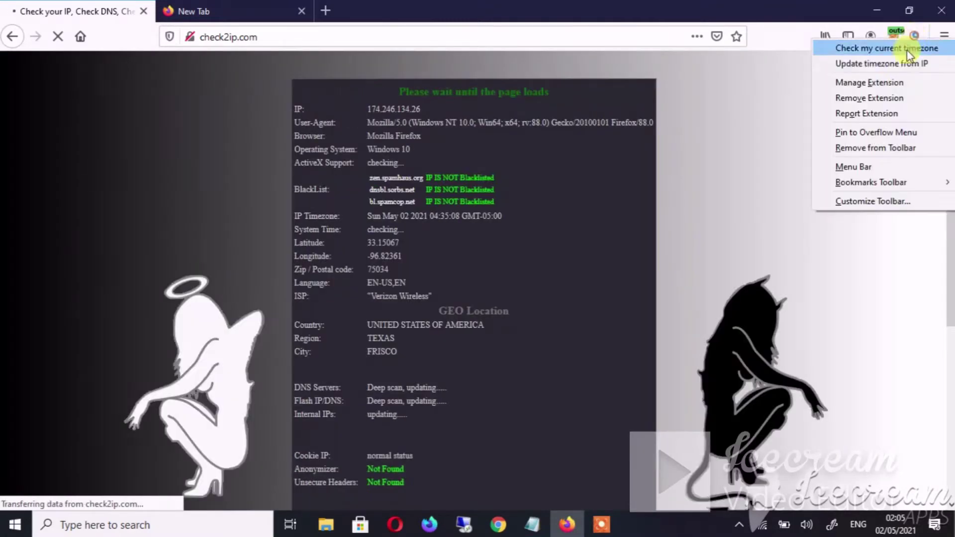
pyautogui.click(905, 64)
pyautogui.rightClick(916, 36)
pyautogui.click(905, 64)
pyautogui.rightClick(916, 36)
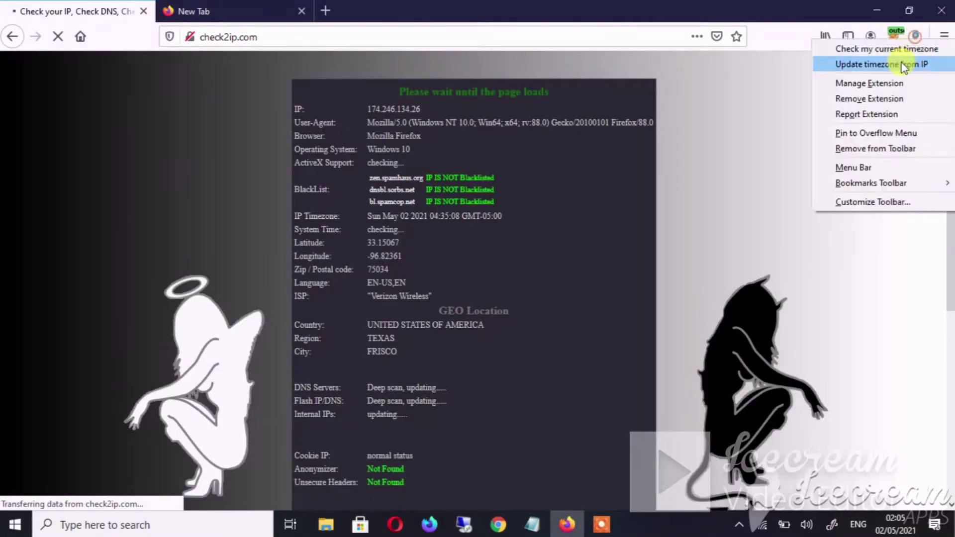
pyautogui.click(903, 64)
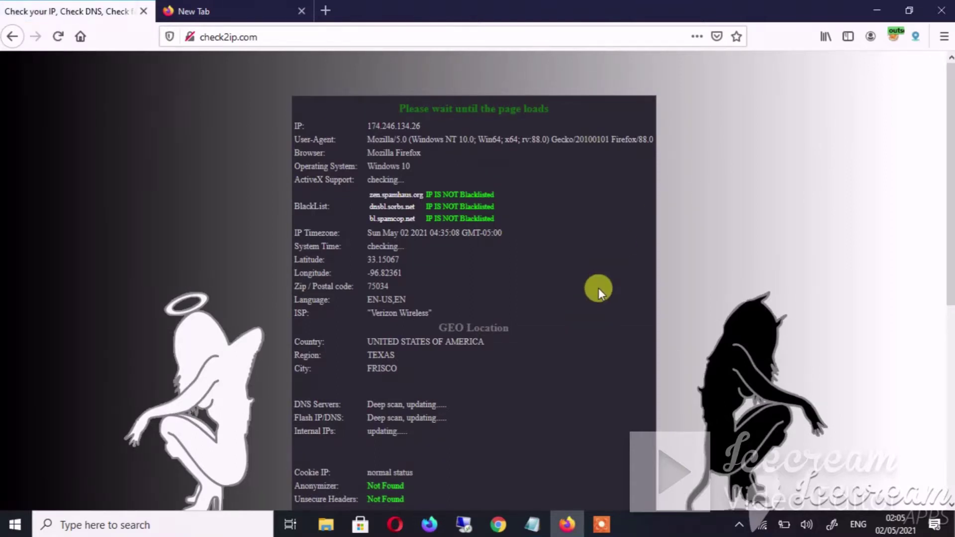
# Reload check2ip.com and update the extension's timezone from the IP address again
pyautogui.click(56, 49)
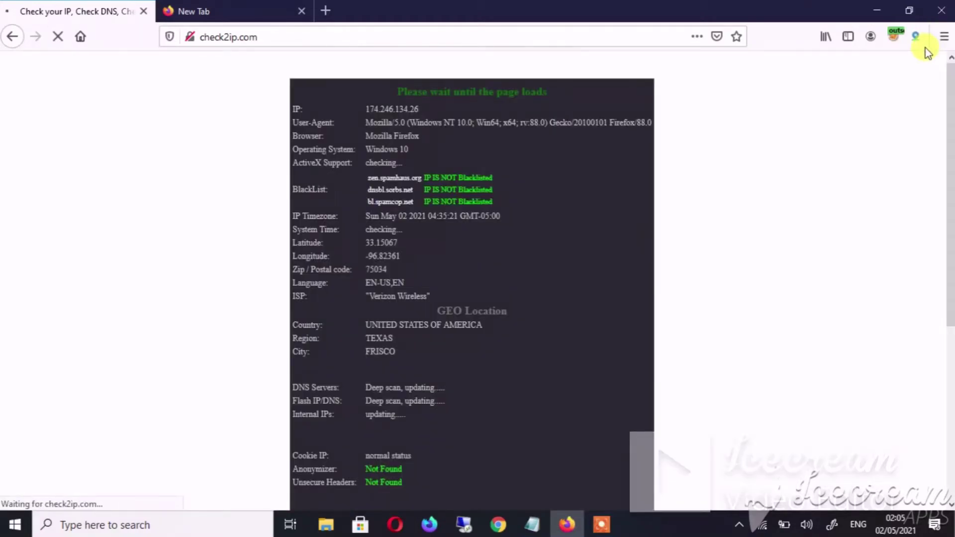
pyautogui.rightClick(917, 38)
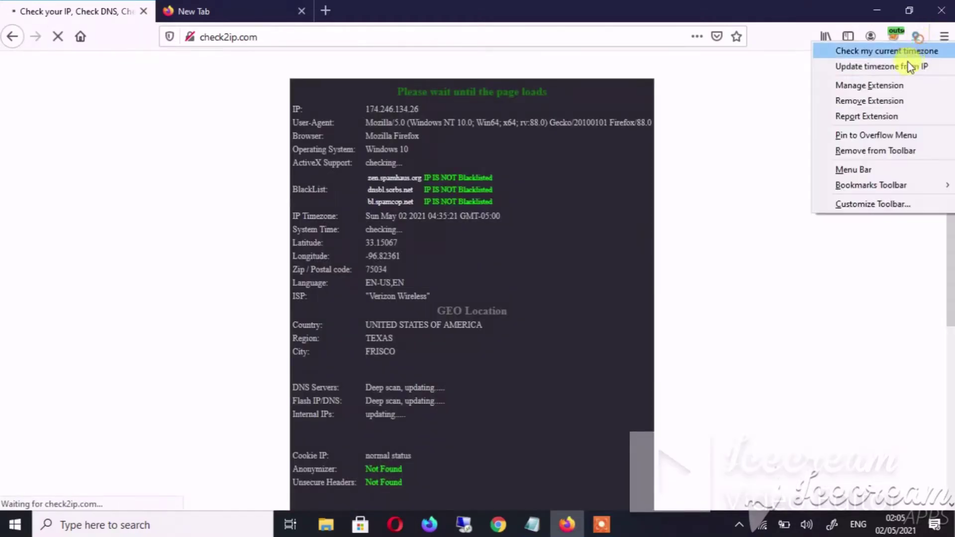
pyautogui.click(909, 65)
pyautogui.rightClick(916, 40)
pyautogui.click(909, 67)
pyautogui.rightClick(916, 42)
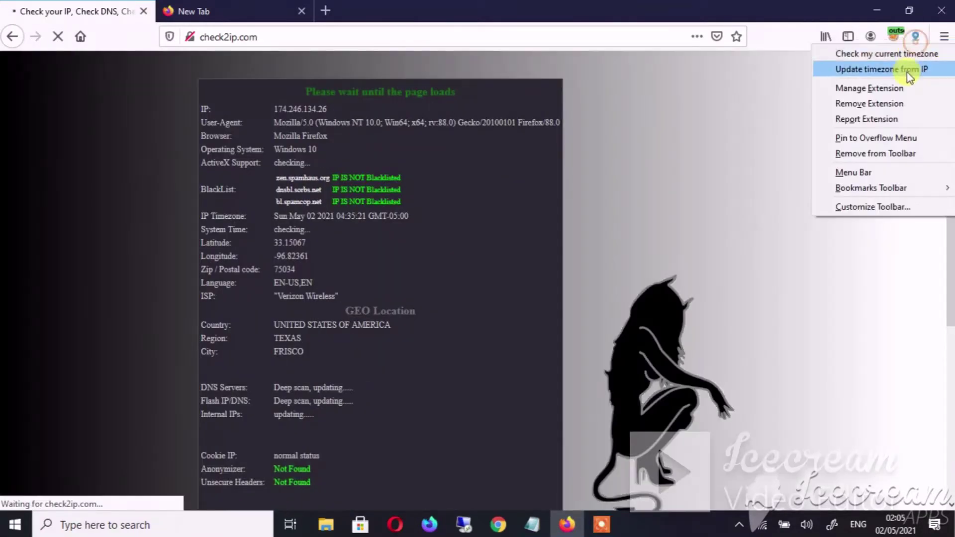
pyautogui.click(907, 71)
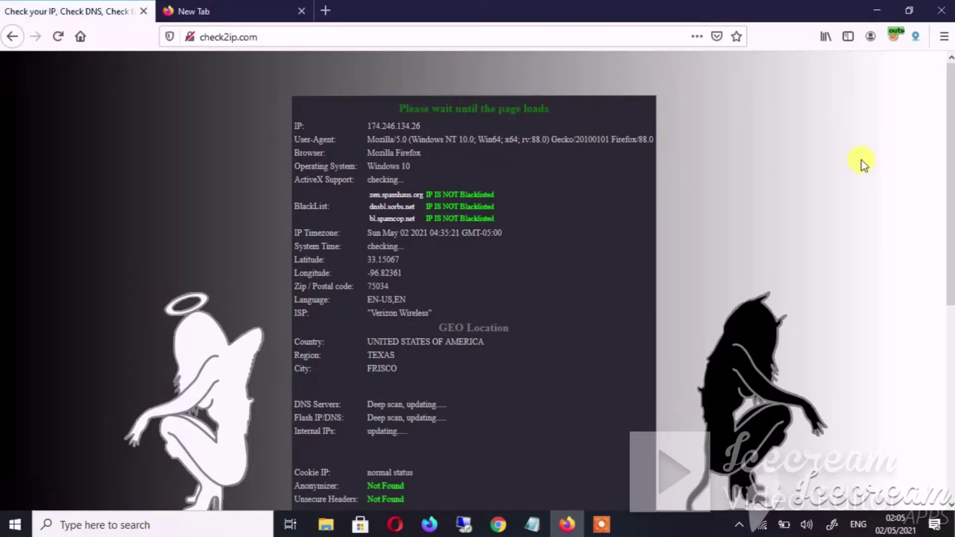
# Refresh the IP check once more and repeat the extension's timezone update from IP
pyautogui.click(79, 37)
pyautogui.rightClick(916, 37)
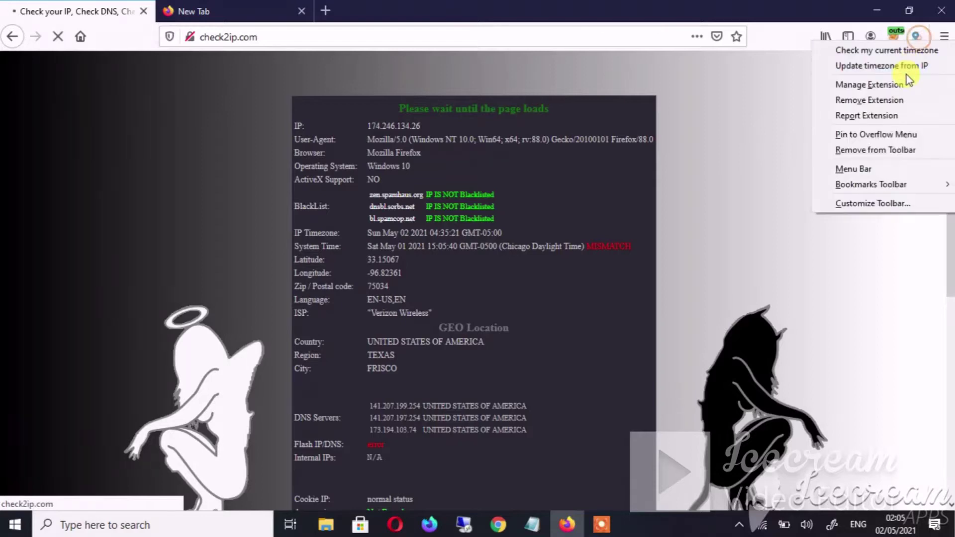
pyautogui.click(907, 71)
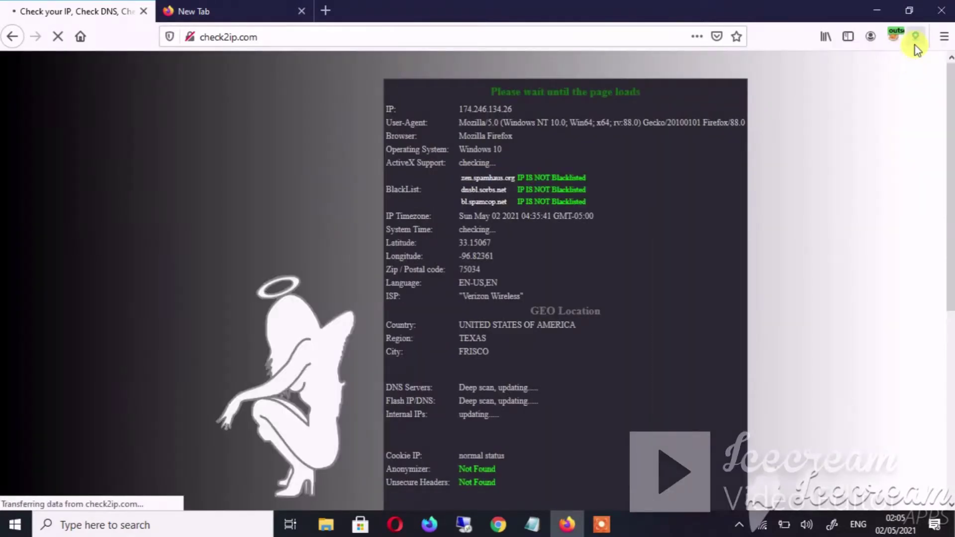
pyautogui.rightClick(915, 46)
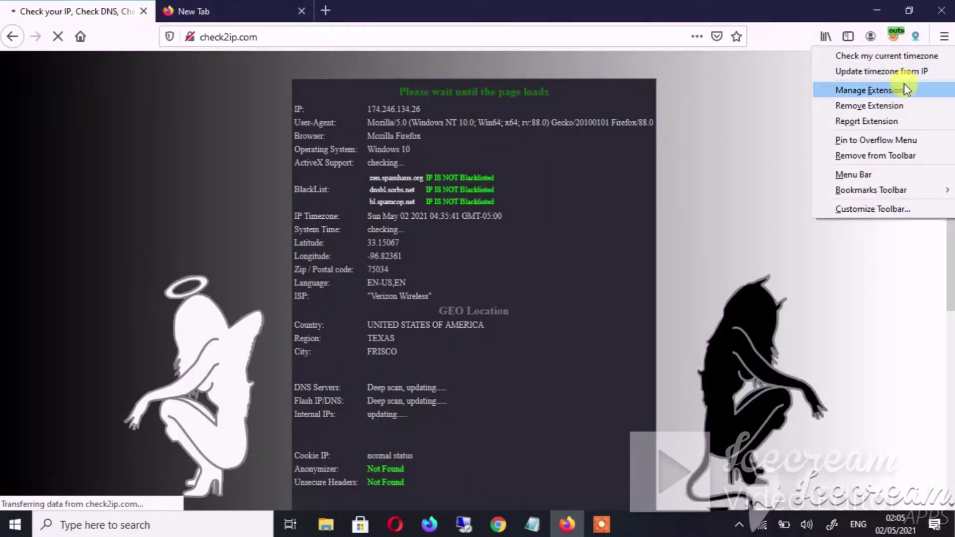
pyautogui.click(907, 72)
pyautogui.rightClick(915, 36)
pyautogui.click(907, 71)
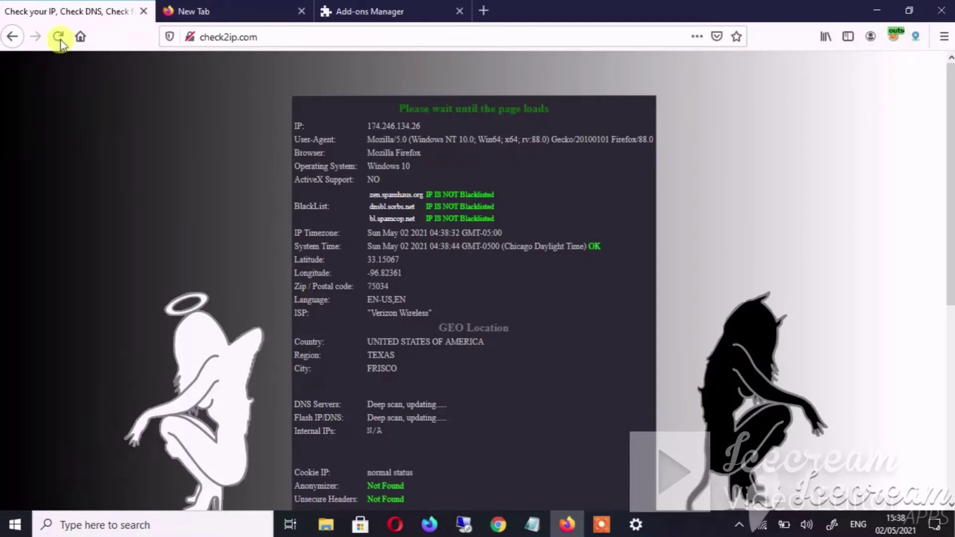
# Search the web for "survey junkie" in the New Tab page and open the official surveyjunkie.com result
pyautogui.click(187, 11)
pyautogui.click(376, 106)
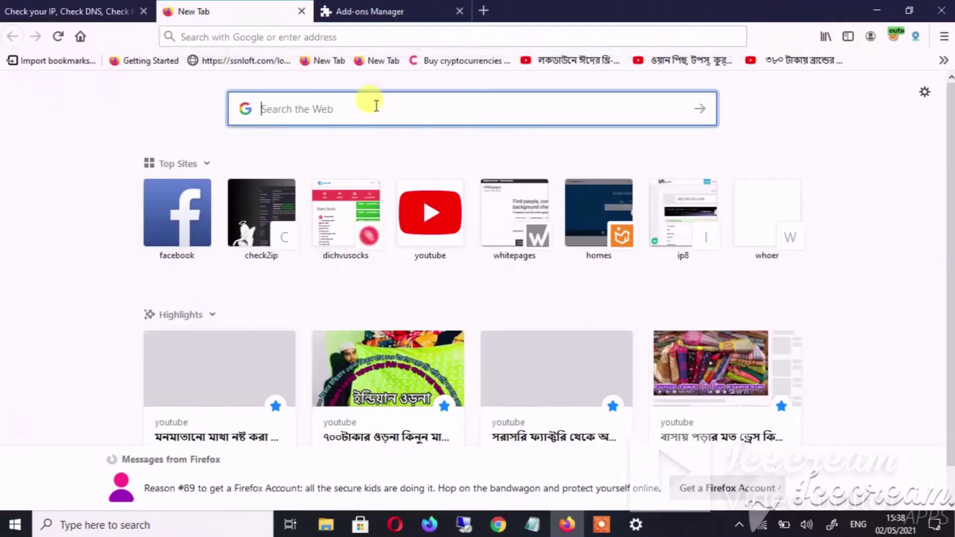
pyautogui.write('su')
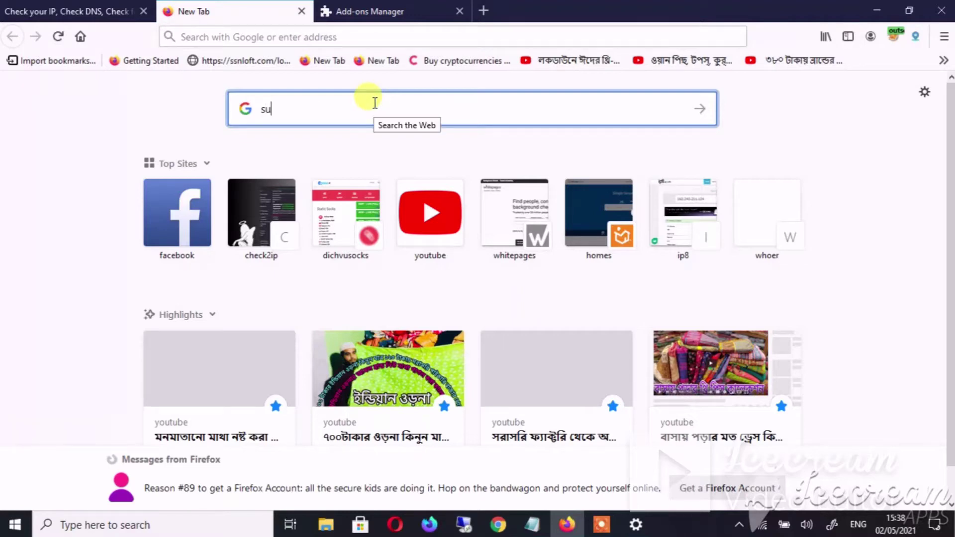
pyautogui.write('rvey junkie')
pyautogui.press('Return')
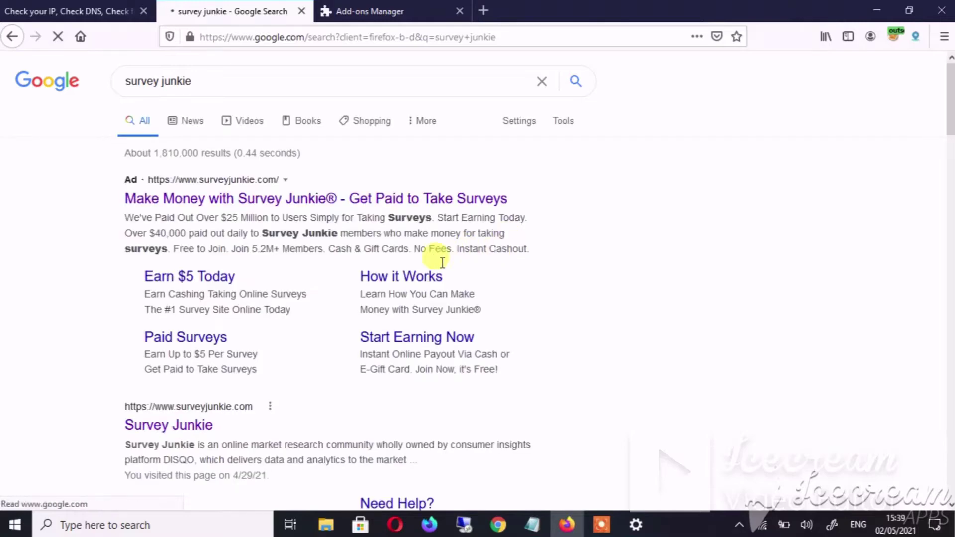
pyautogui.scroll(-5, 265, 283)
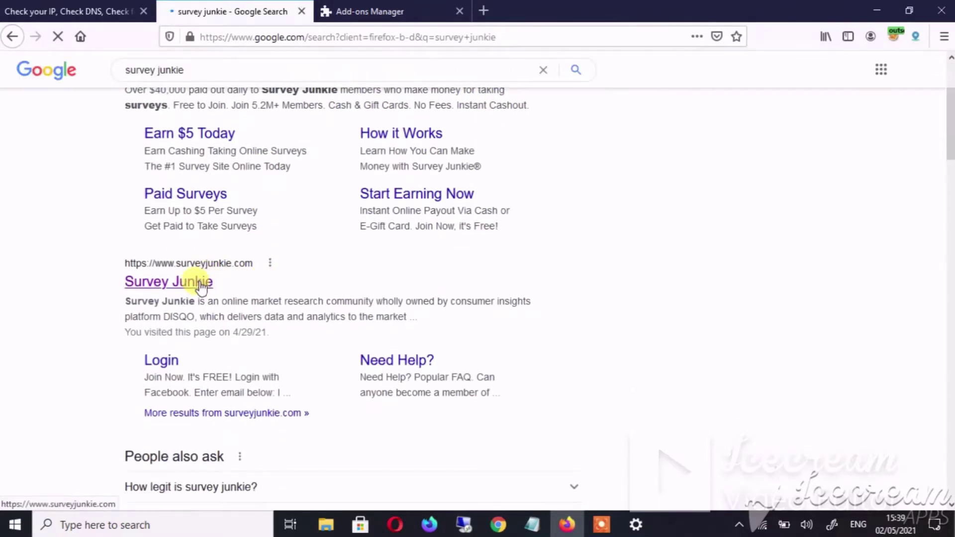
pyautogui.click(198, 283)
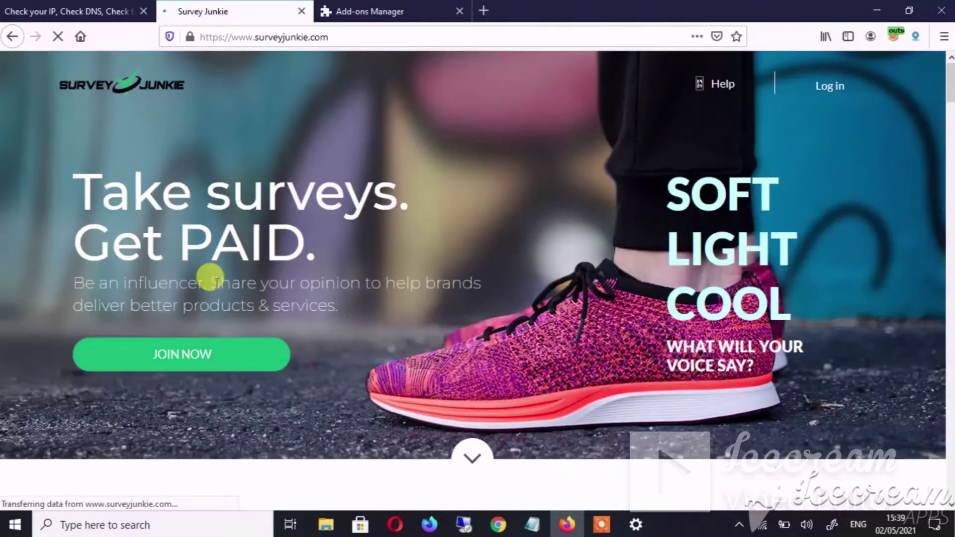
# Log in to Survey Junkie by filling the e-mail and password fields from the second saved login
pyautogui.click(830, 95)
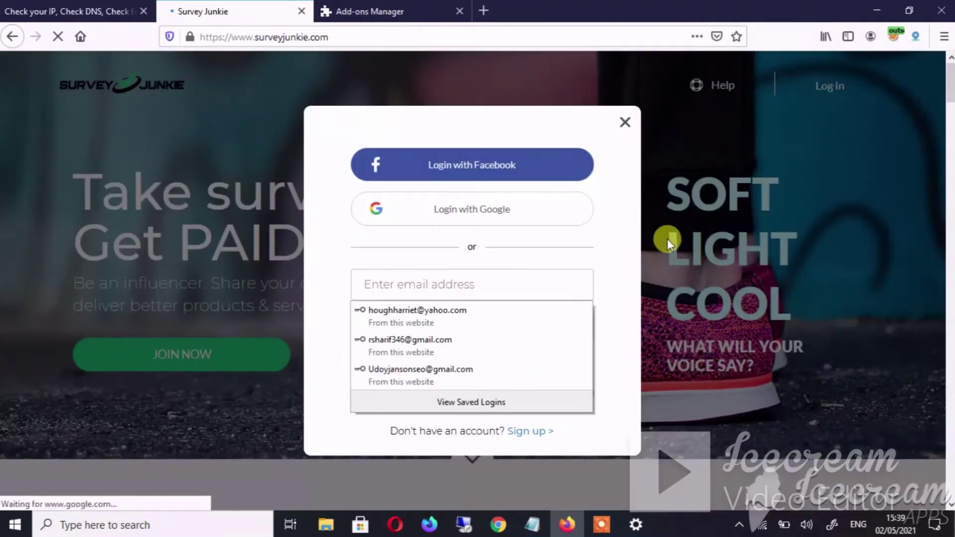
pyautogui.click(513, 292)
pyautogui.click(542, 279)
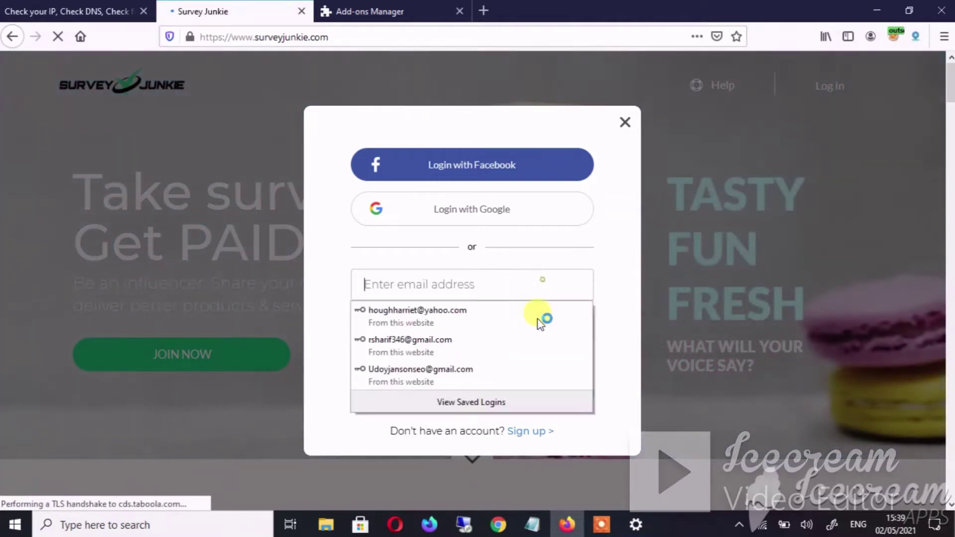
pyautogui.click(525, 343)
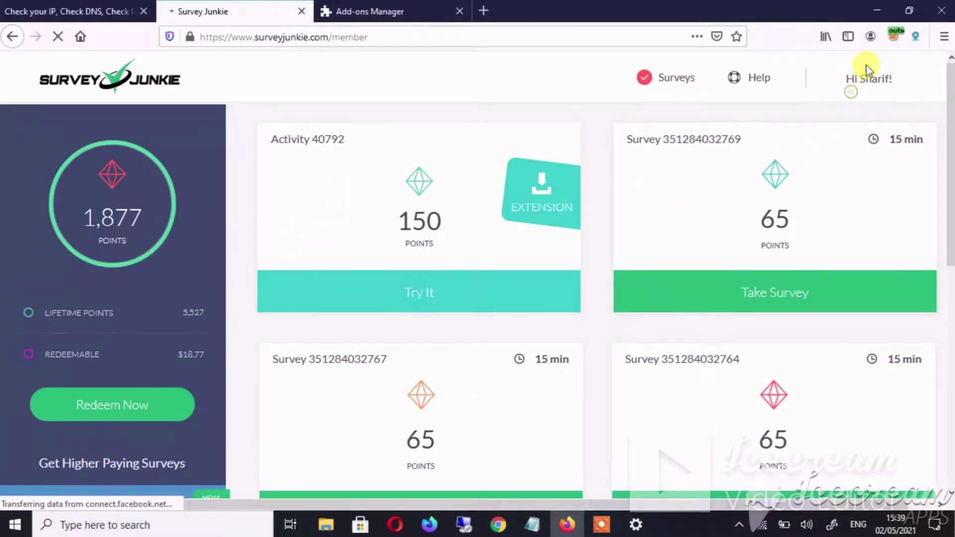
# Open the account's points history and look through the event log of completed surveys
pyautogui.click(861, 80)
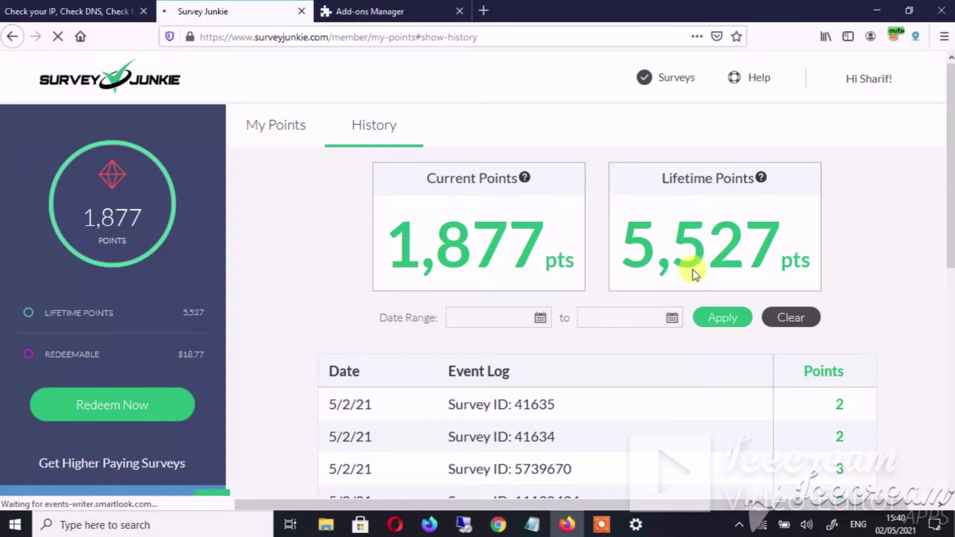
pyautogui.scroll(-5, 671, 279)
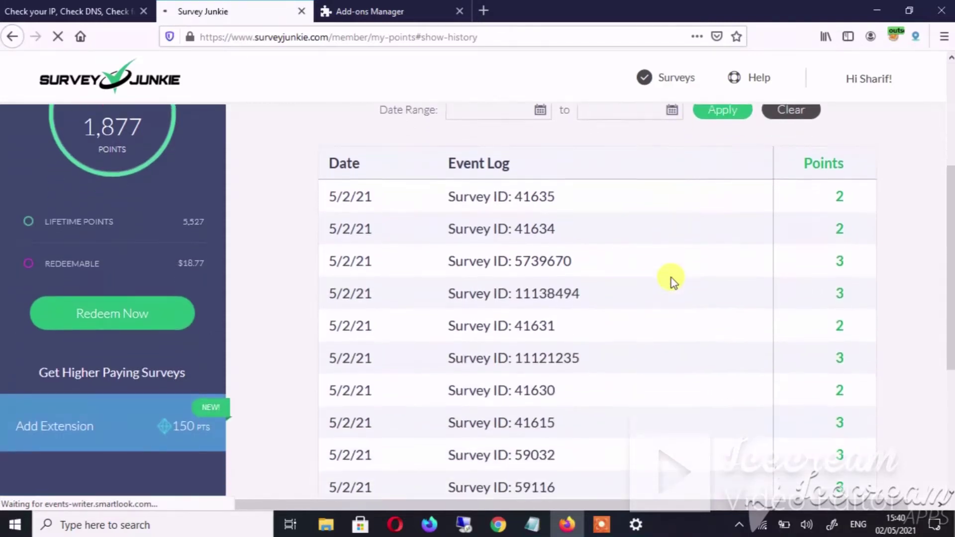
pyautogui.scroll(8, 671, 278)
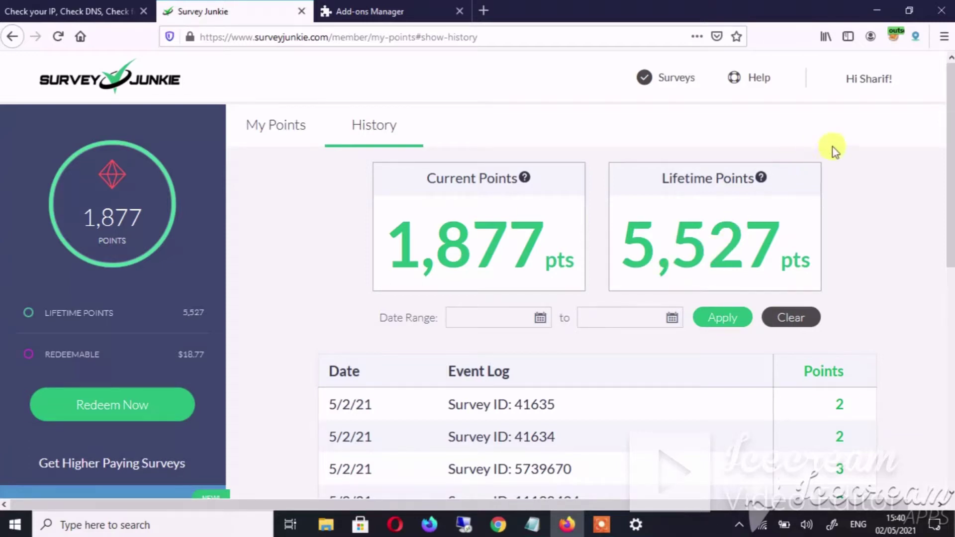
# Log out of the Survey Junkie account and dismiss the login form
pyautogui.click(873, 90)
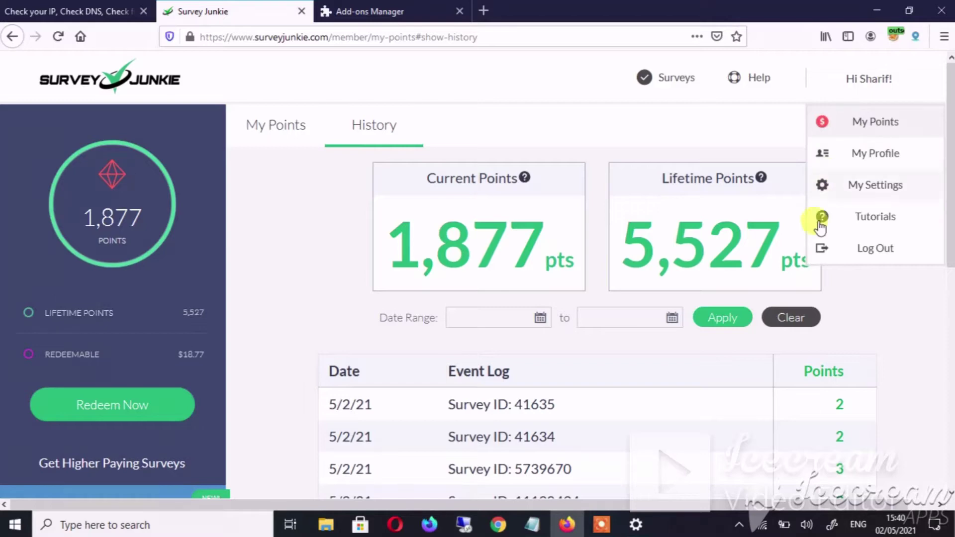
pyautogui.click(842, 252)
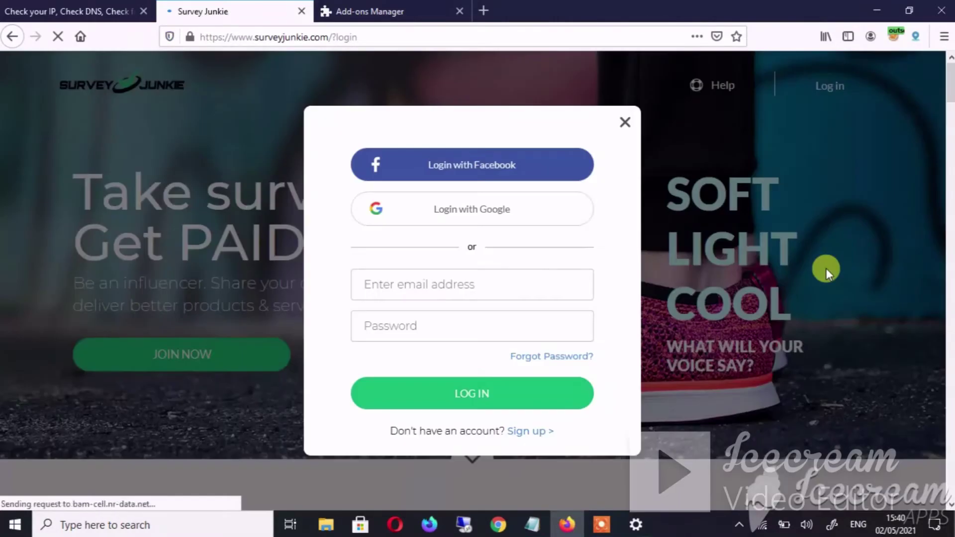
pyautogui.click(625, 125)
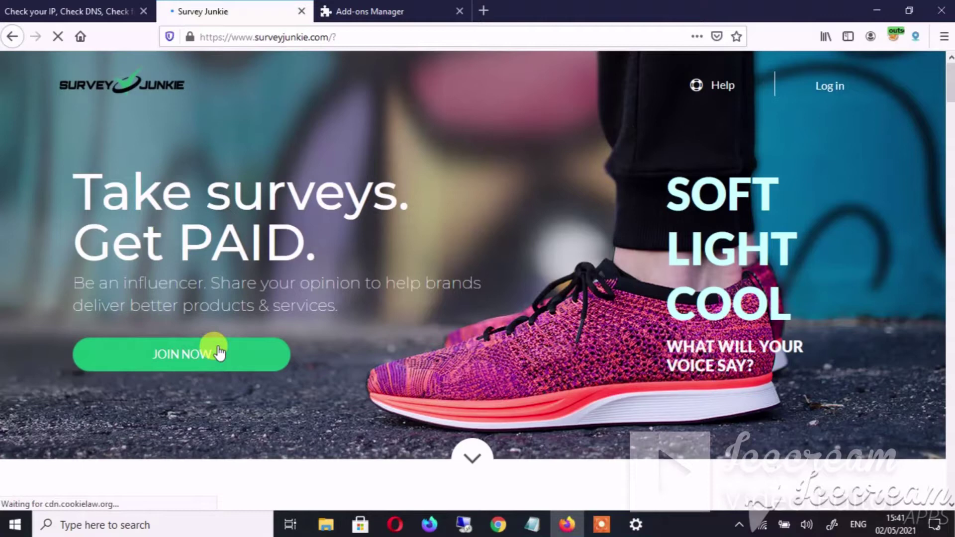
# Sign up for Survey Junkie with the e-mail address copied from the Notepad notes, agreeing to the Terms and Privacy Policy
pyautogui.click(219, 353)
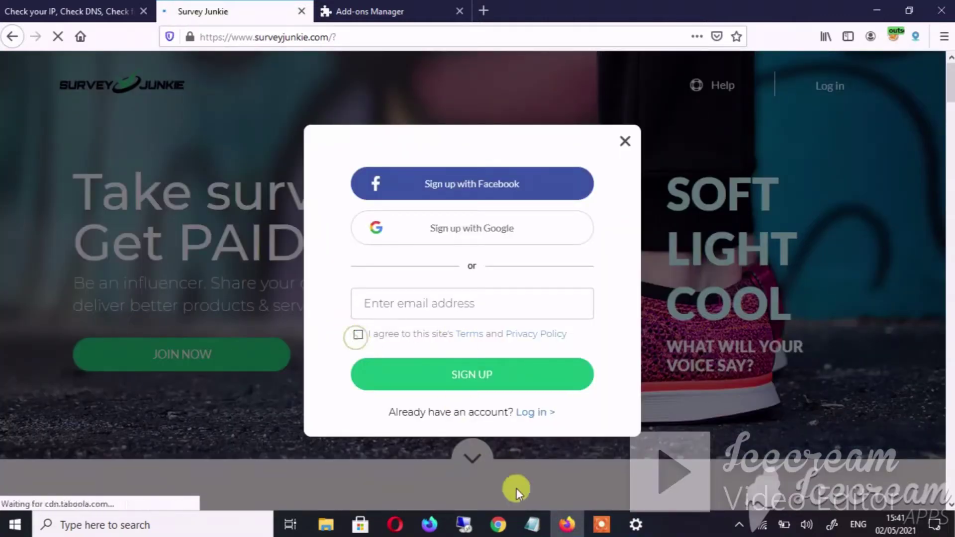
pyautogui.click(533, 525)
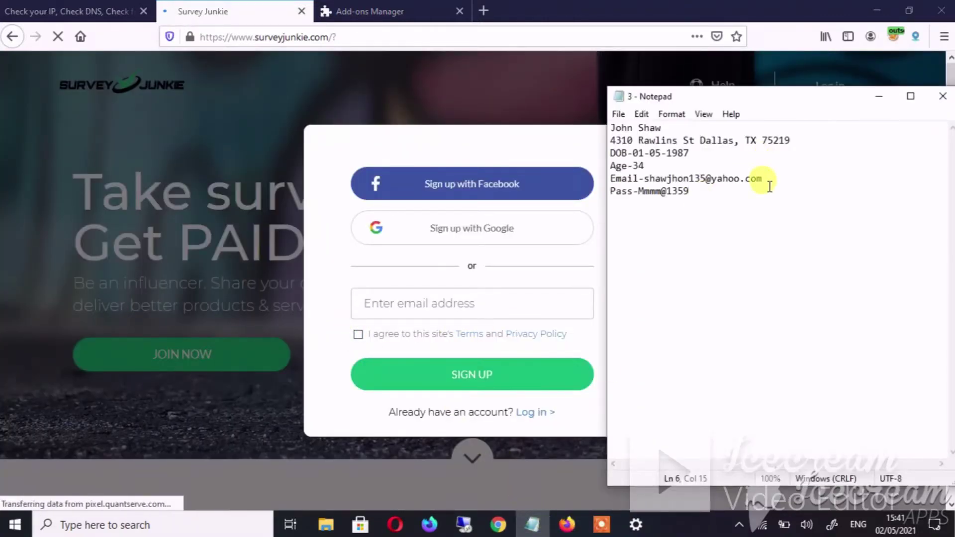
pyautogui.doubleClick(769, 179)
pyautogui.hotkey('ctrl', 'c')
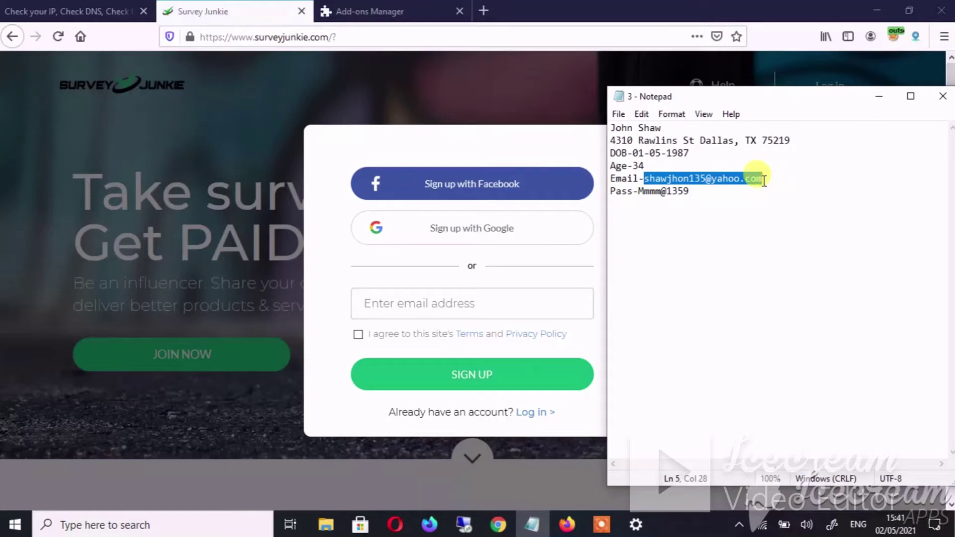
pyautogui.click(366, 302)
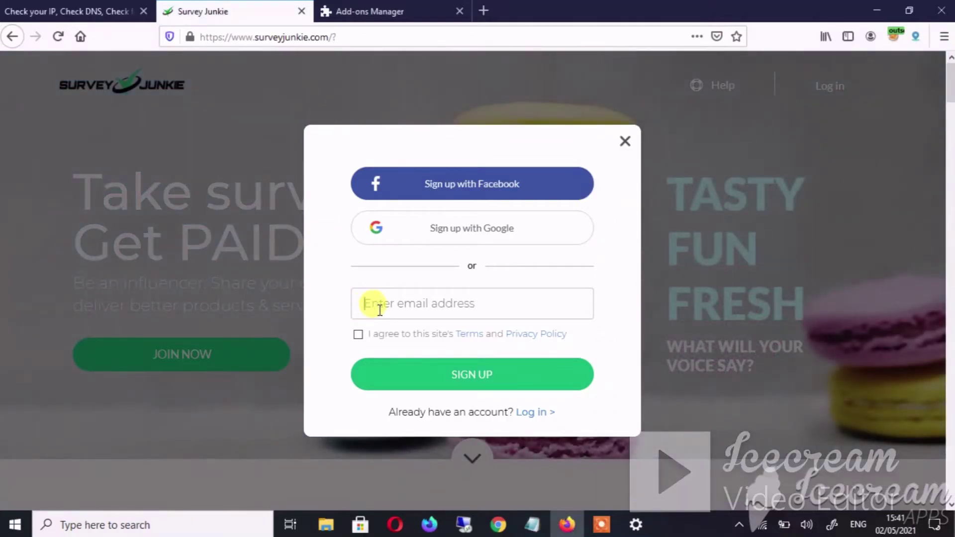
pyautogui.hotkey('ctrl', 'v')
pyautogui.click(358, 334)
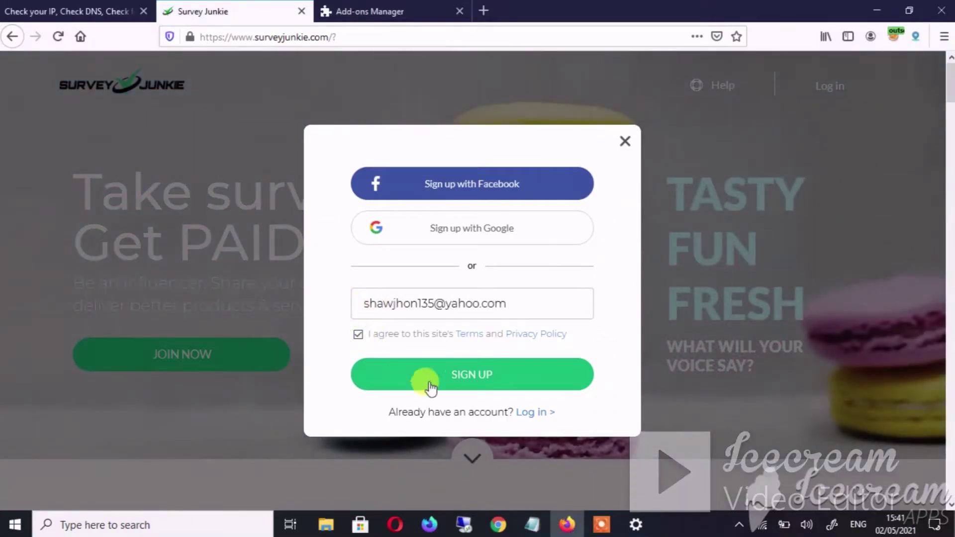
pyautogui.click(444, 383)
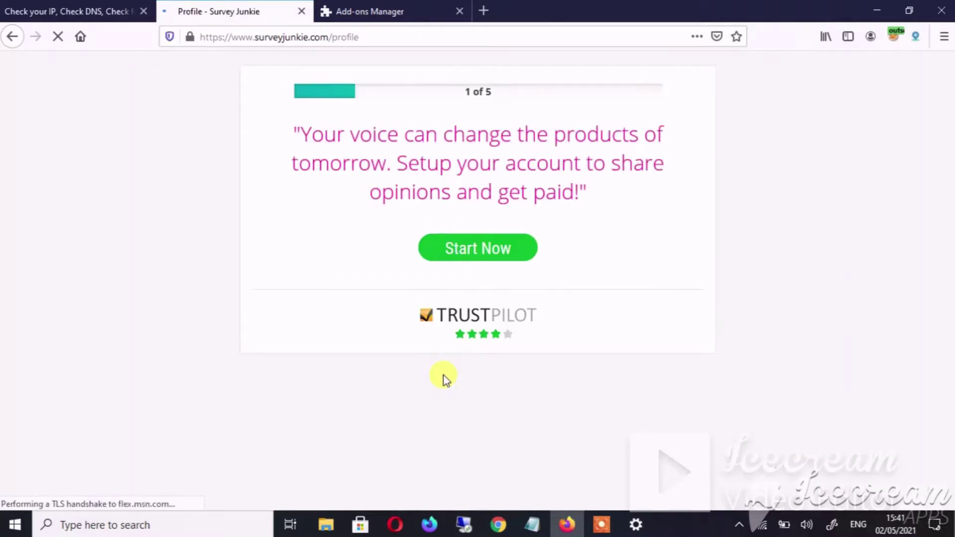
# Start the profile setup and submit the postal code copied from the Notepad notes with United States as the country
pyautogui.click(454, 247)
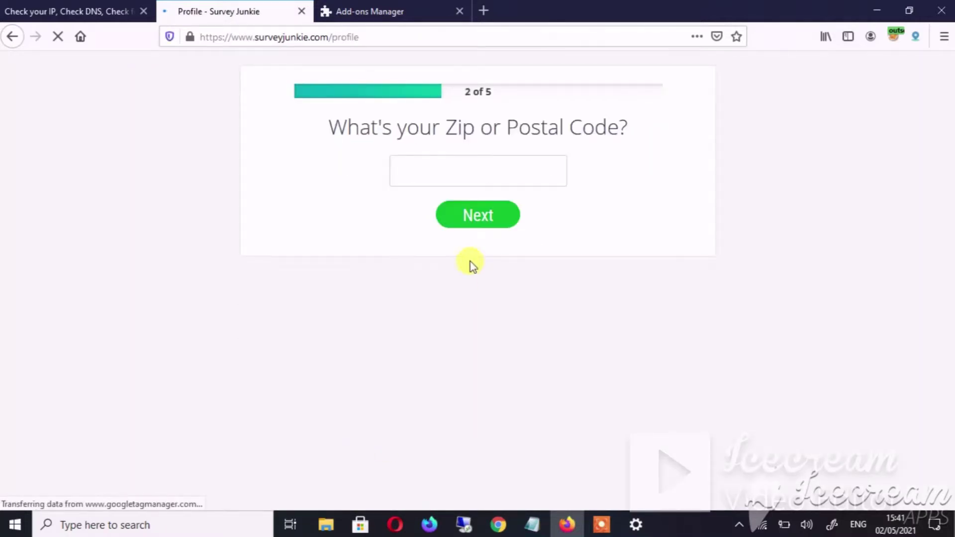
pyautogui.click(486, 173)
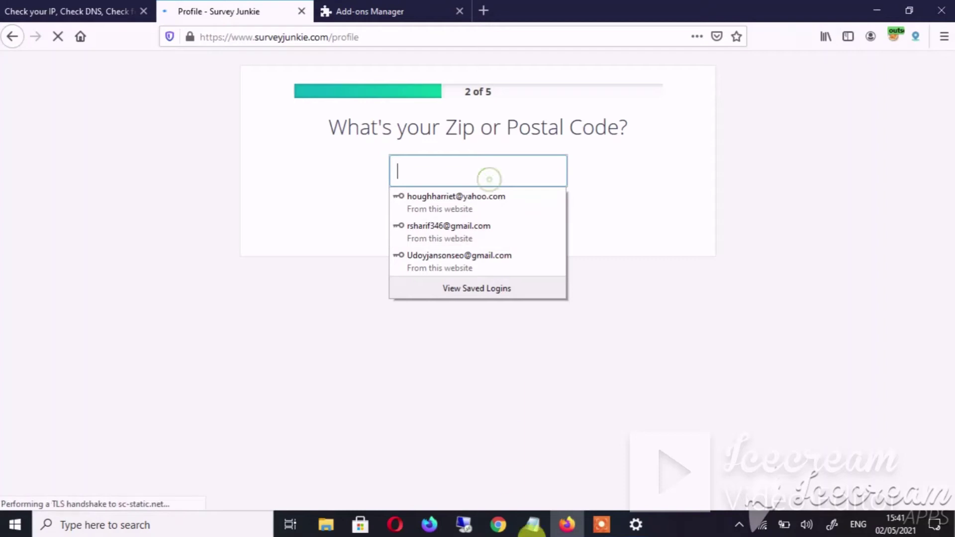
pyautogui.click(537, 526)
pyautogui.click(804, 142)
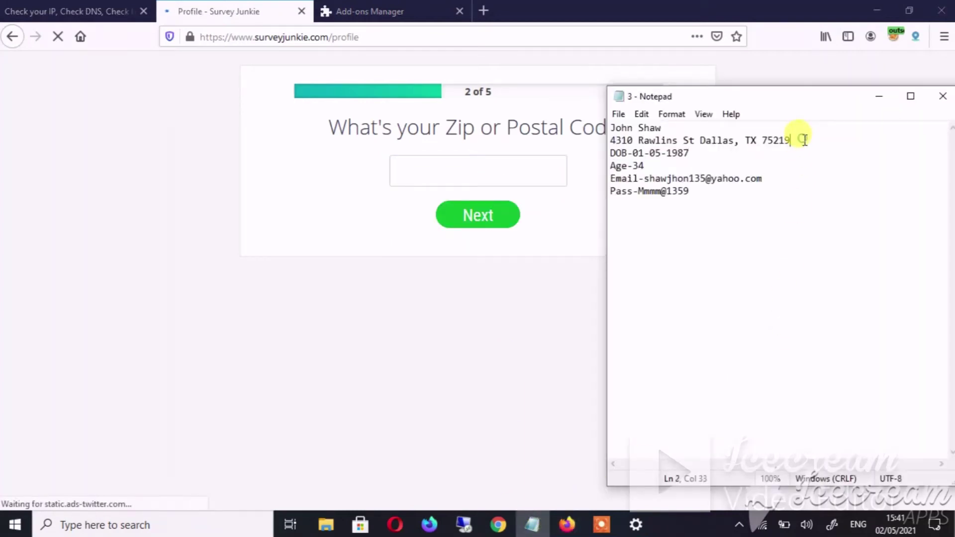
pyautogui.doubleClick(804, 141)
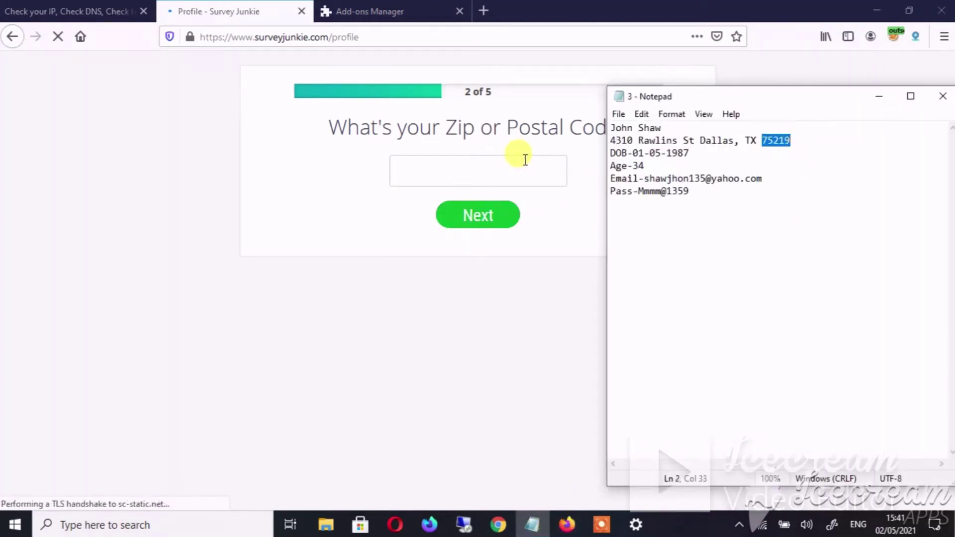
pyautogui.click(525, 159)
pyautogui.click(494, 222)
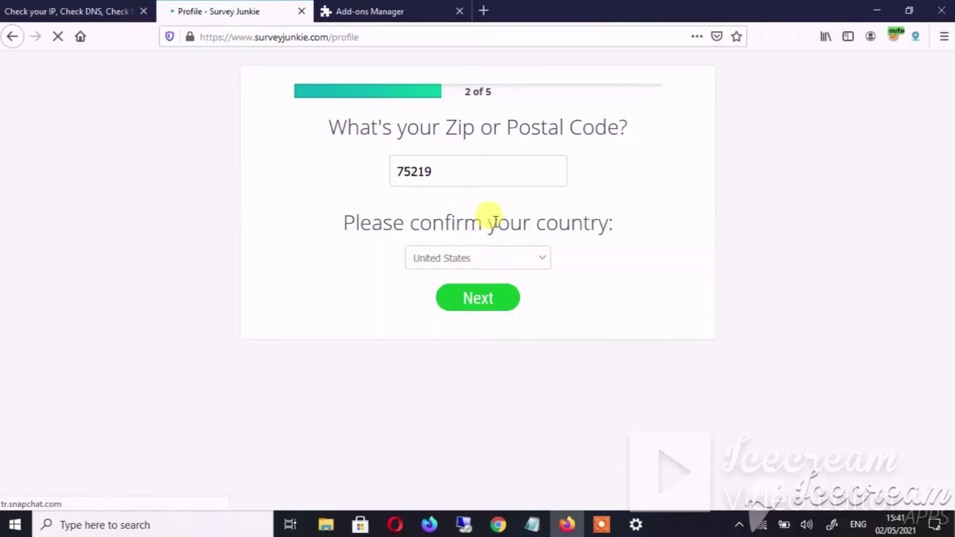
pyautogui.click(493, 253)
pyautogui.click(493, 253)
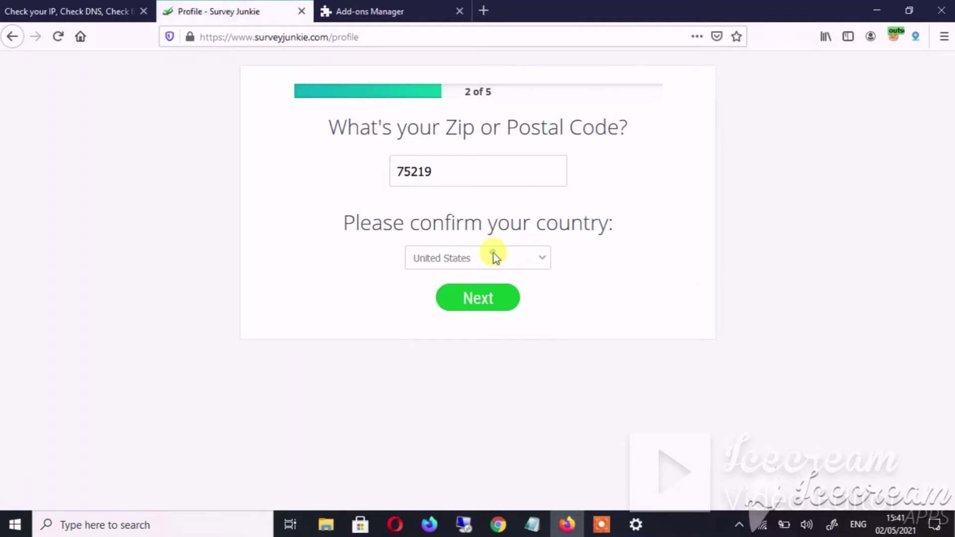
pyautogui.click(494, 299)
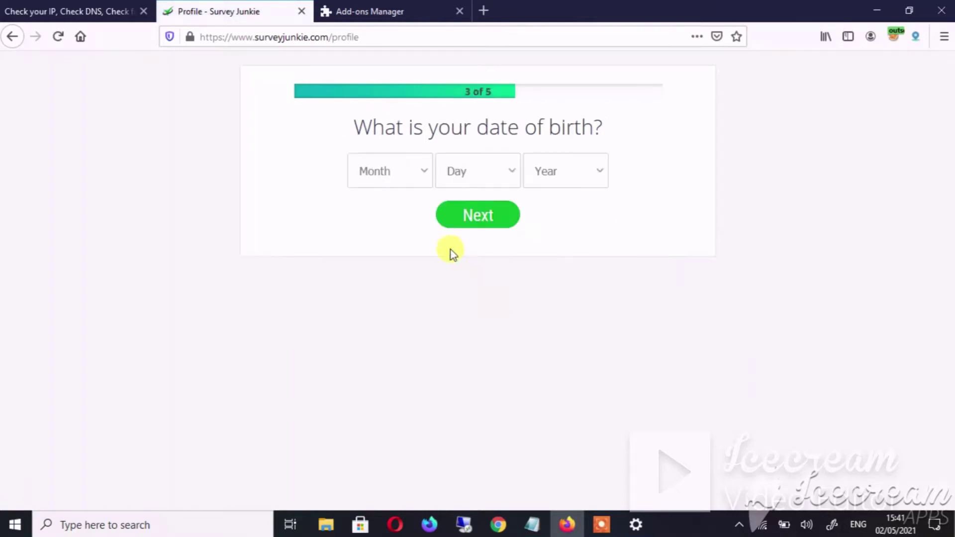
# Submit the date of birth from the notes and choose Male as the gender
pyautogui.click(415, 166)
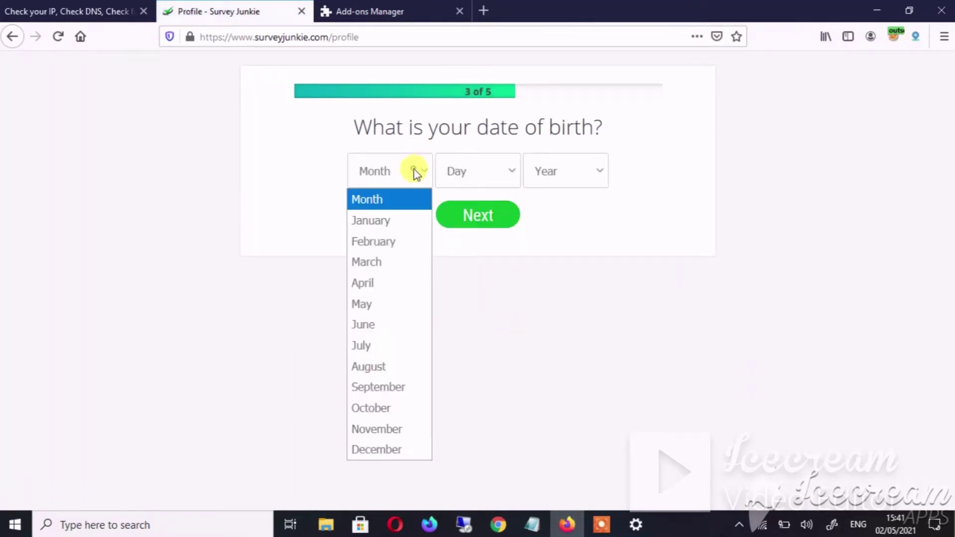
pyautogui.click(400, 301)
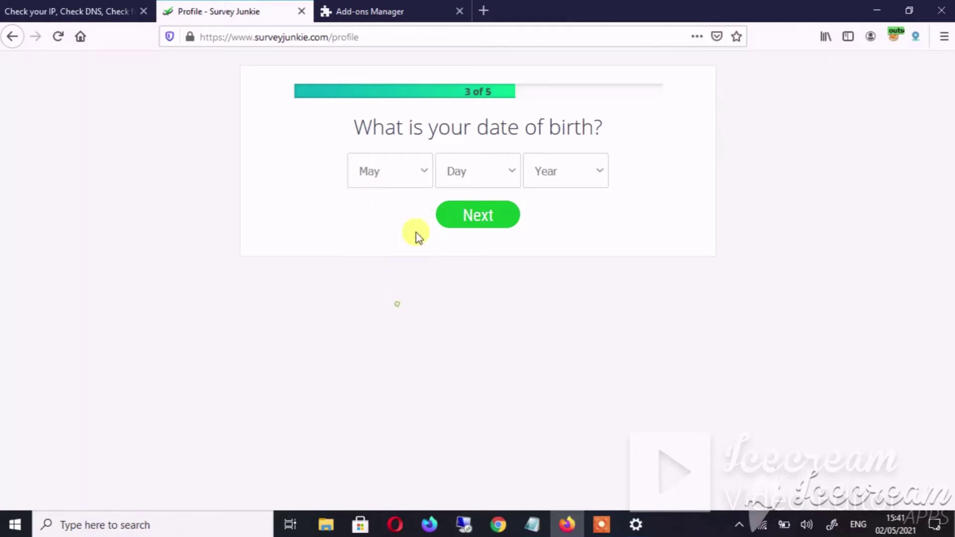
pyautogui.click(468, 177)
pyautogui.click(465, 220)
pyautogui.click(542, 184)
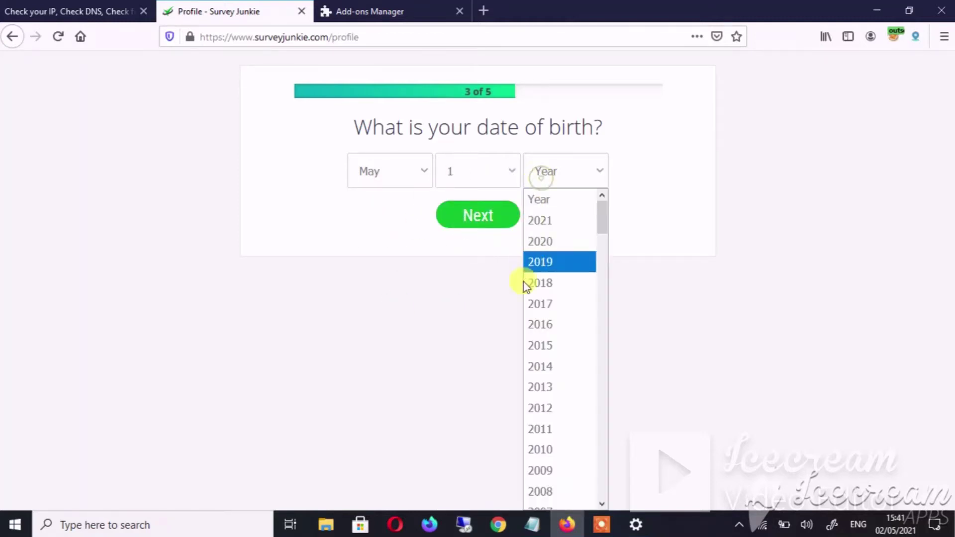
pyautogui.click(520, 277)
pyautogui.click(588, 179)
pyautogui.scroll(-2, 563, 338)
pyautogui.scroll(-6, 562, 338)
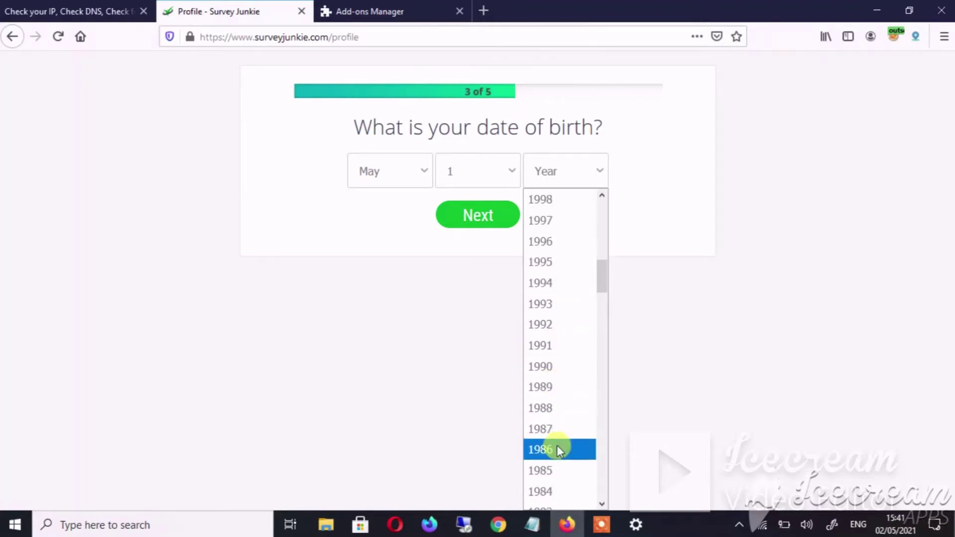
pyautogui.click(553, 429)
pyautogui.click(507, 224)
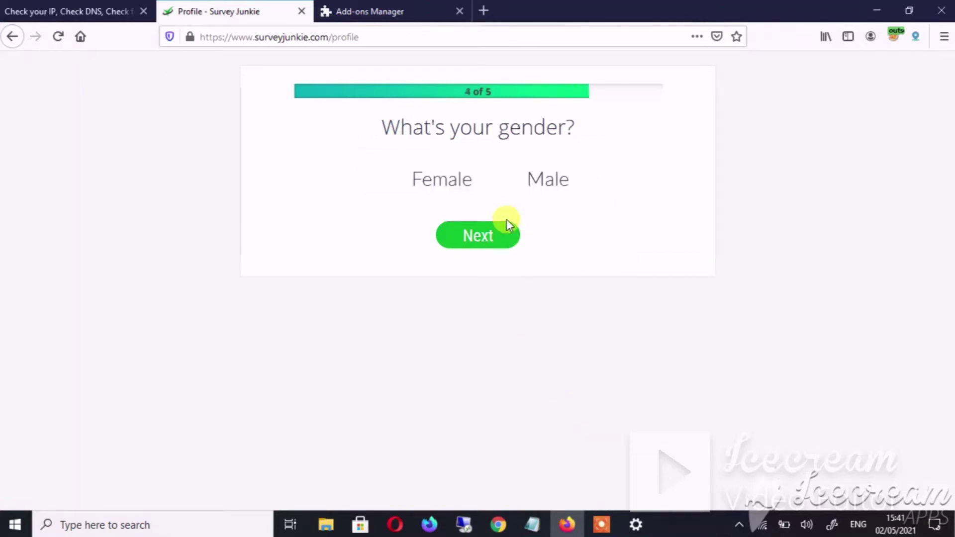
pyautogui.click(532, 186)
pyautogui.click(495, 244)
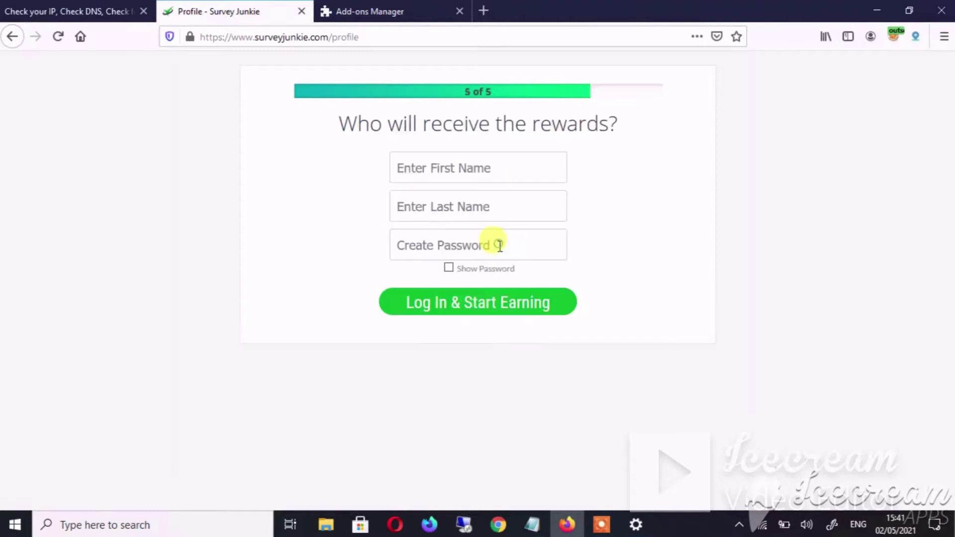
# Fill in the reward recipient's first and last name, using the full name copied from the Notepad notes
pyautogui.click(532, 524)
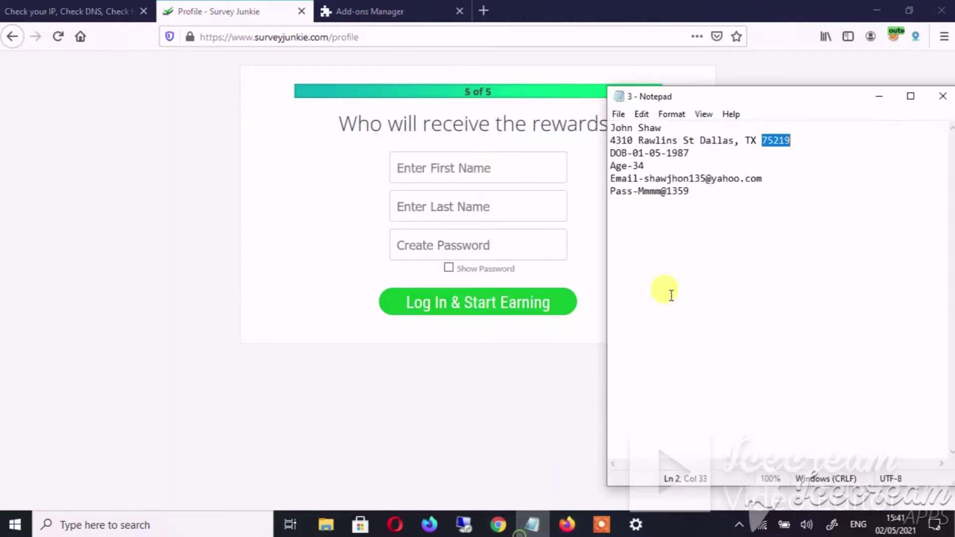
pyautogui.click(696, 127)
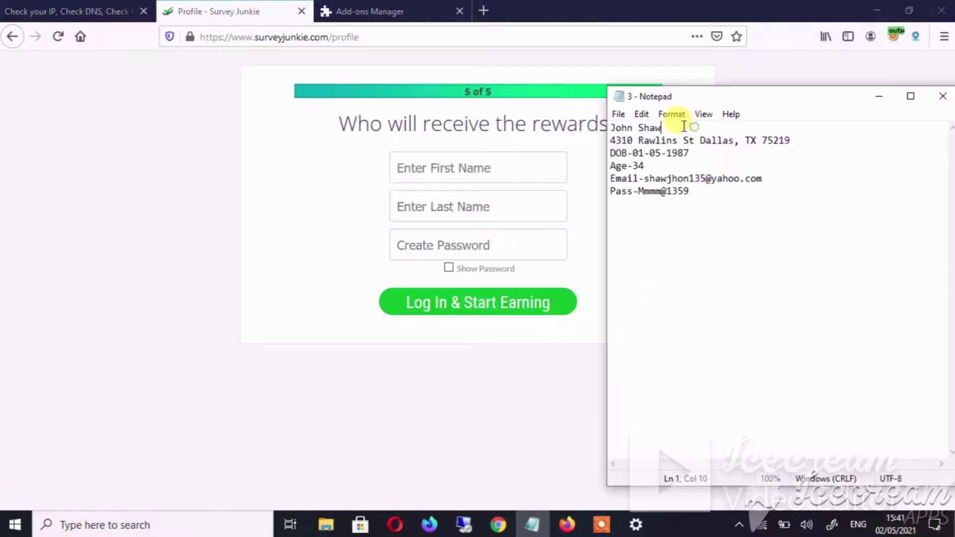
pyautogui.moveTo(688, 127); pyautogui.dragTo(604, 116)
pyautogui.hotkey('ctrl', 'c')
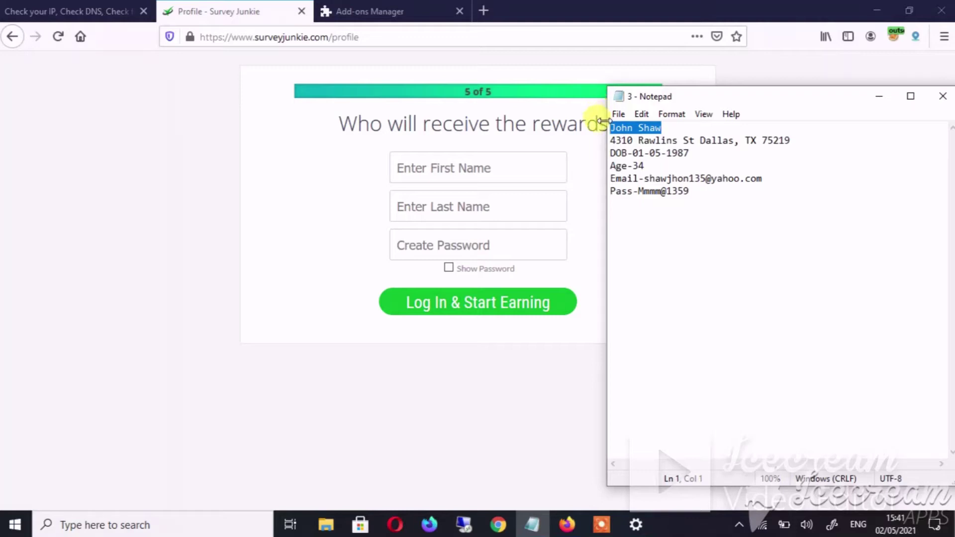
pyautogui.click(475, 172)
pyautogui.hotkey('ctrl', 'v')
pyautogui.doubleClick(498, 173)
pyautogui.hotkey('ctrl', 'c')
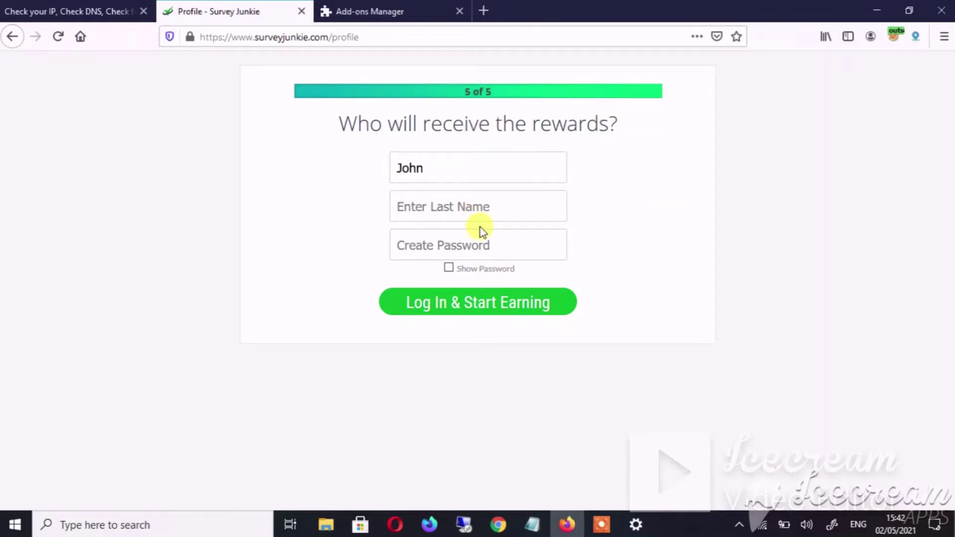
pyautogui.click(484, 209)
pyautogui.hotkey('ctrl', 'v')
# Create the account password from the one in the Notepad notes, submit the registration and decline saving the login
pyautogui.click(487, 244)
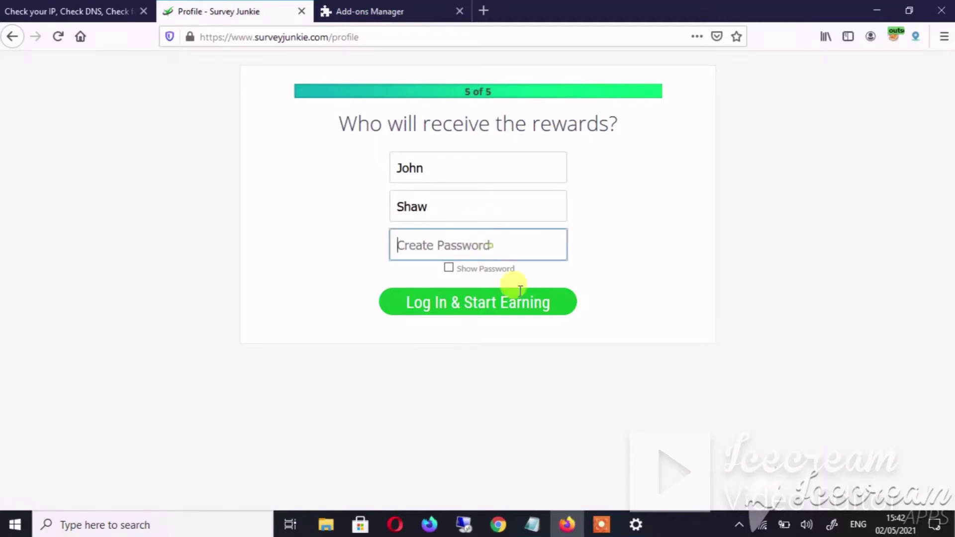
pyautogui.click(535, 525)
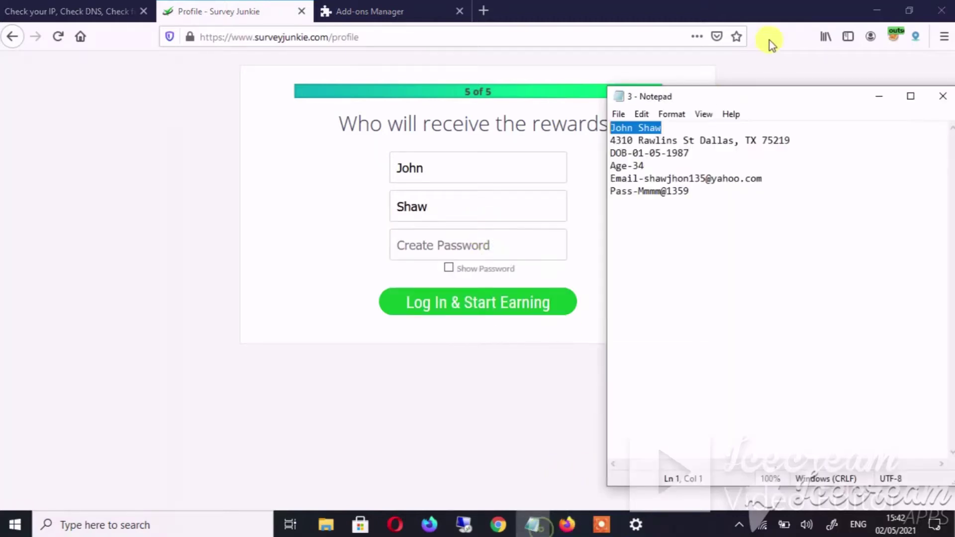
pyautogui.doubleClick(703, 193)
pyautogui.hotkey('ctrl', 'c')
pyautogui.click(495, 245)
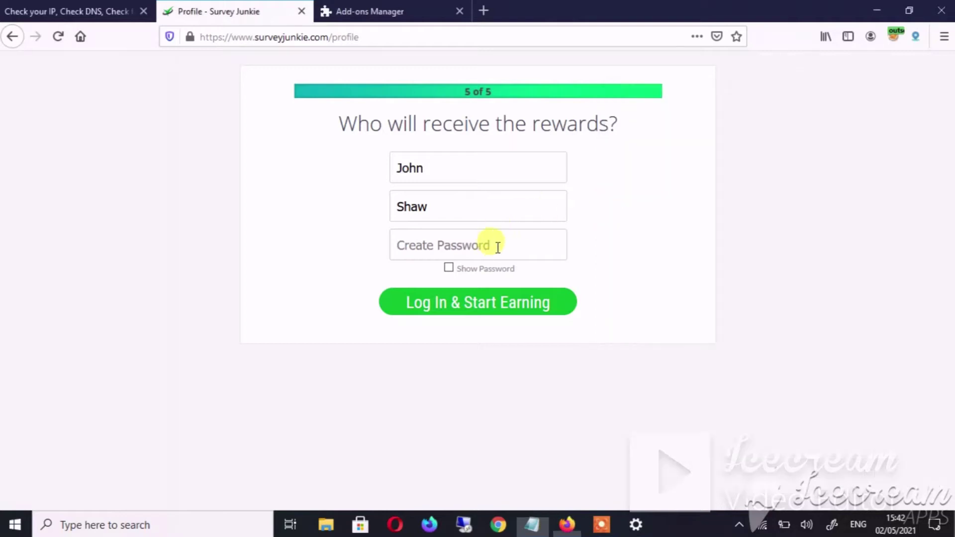
pyautogui.hotkey('ctrl', 'v')
pyautogui.click(502, 299)
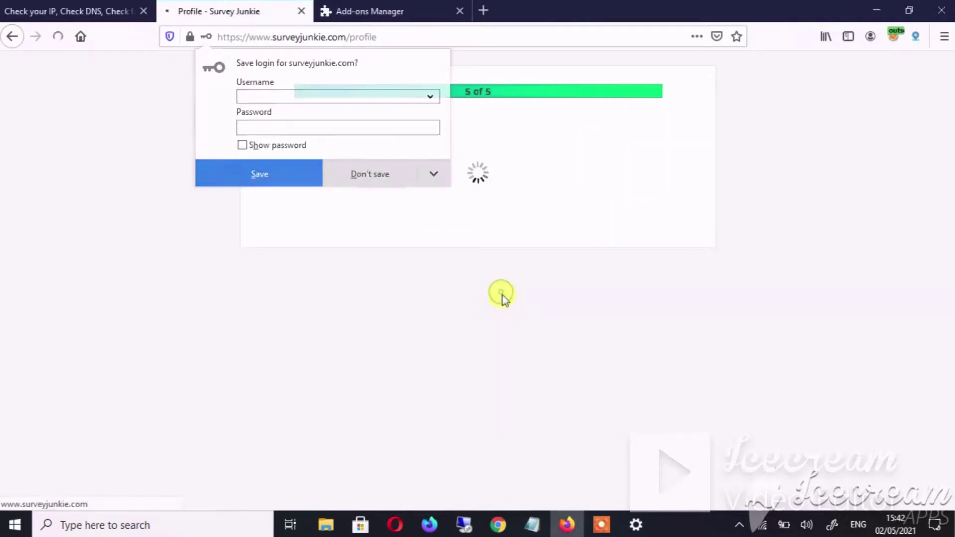
pyautogui.click(386, 172)
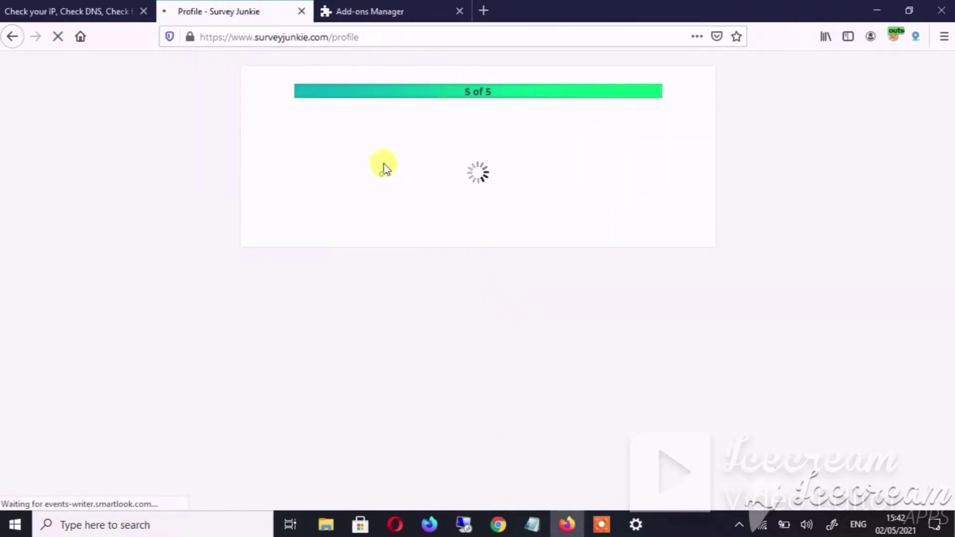
# Open a new tab, close the Add-ons Manager, search the web for "yahoo" and go to Yahoo's sign-in page
pyautogui.click(482, 11)
pyautogui.click(461, 11)
pyautogui.click(459, 110)
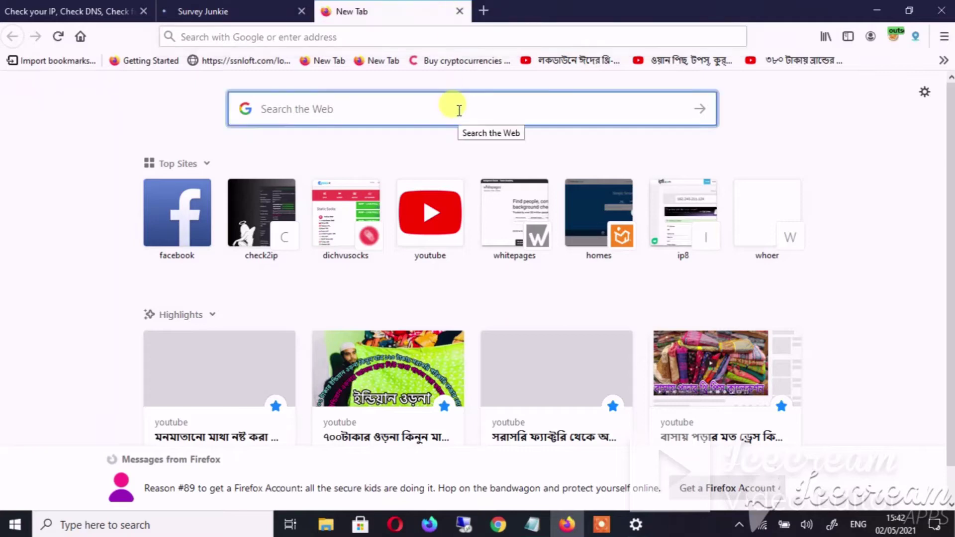
pyautogui.write('yahoo')
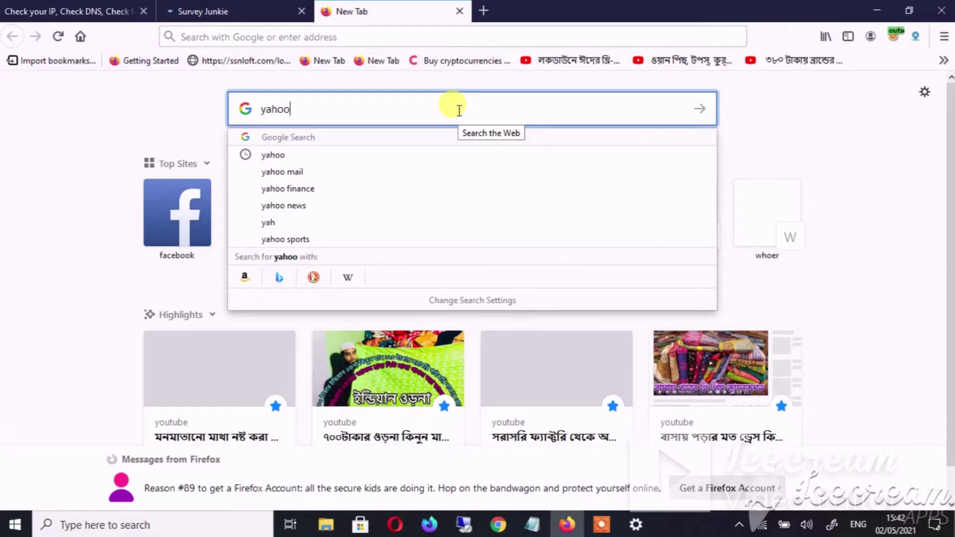
pyautogui.press('Return')
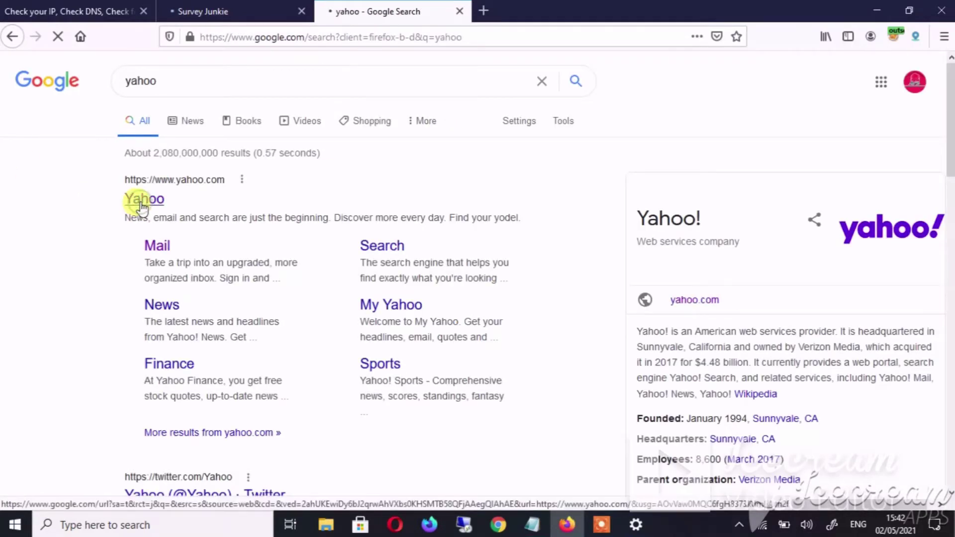
pyautogui.click(274, 10)
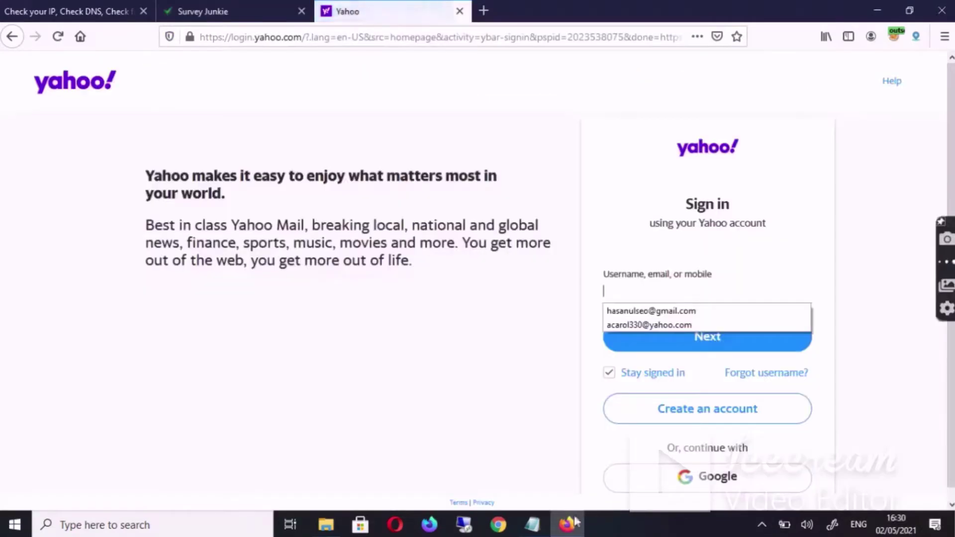
# Sign in to Yahoo with the e-mail address and password from the Notepad notes, and decline saving the login
pyautogui.click(533, 525)
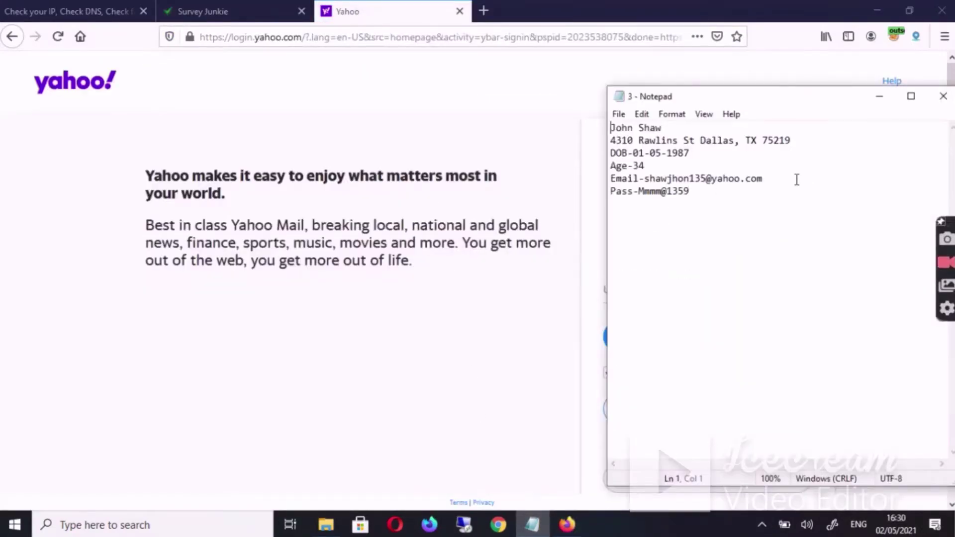
pyautogui.doubleClick(773, 175)
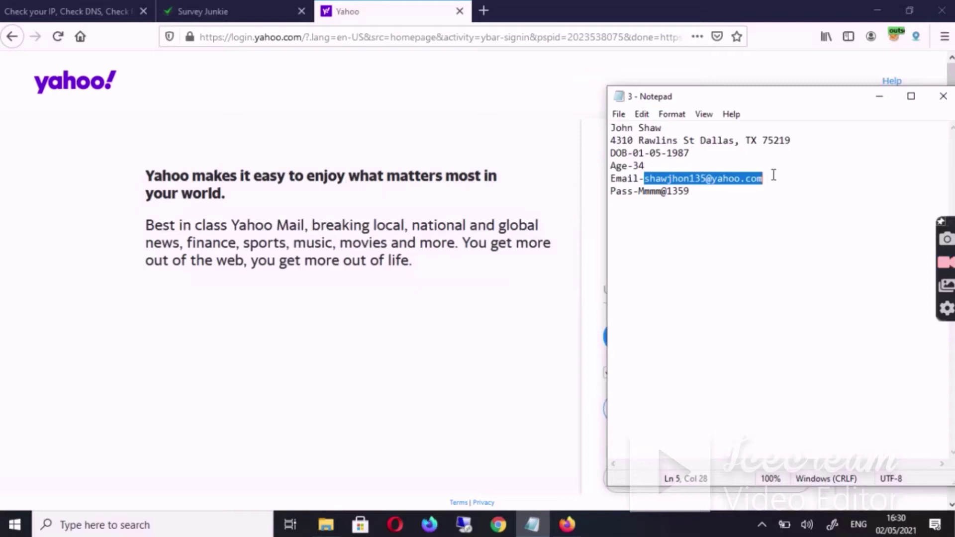
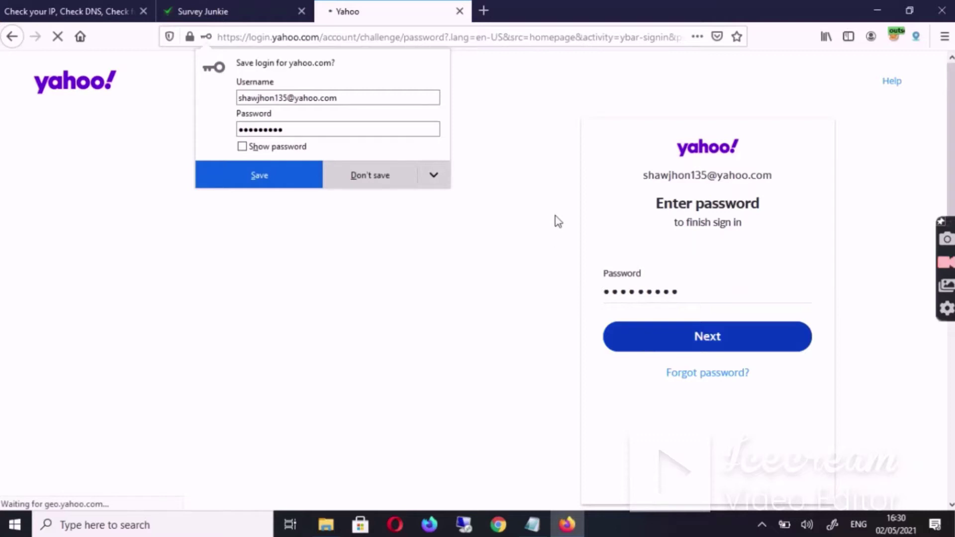
pyautogui.click(371, 175)
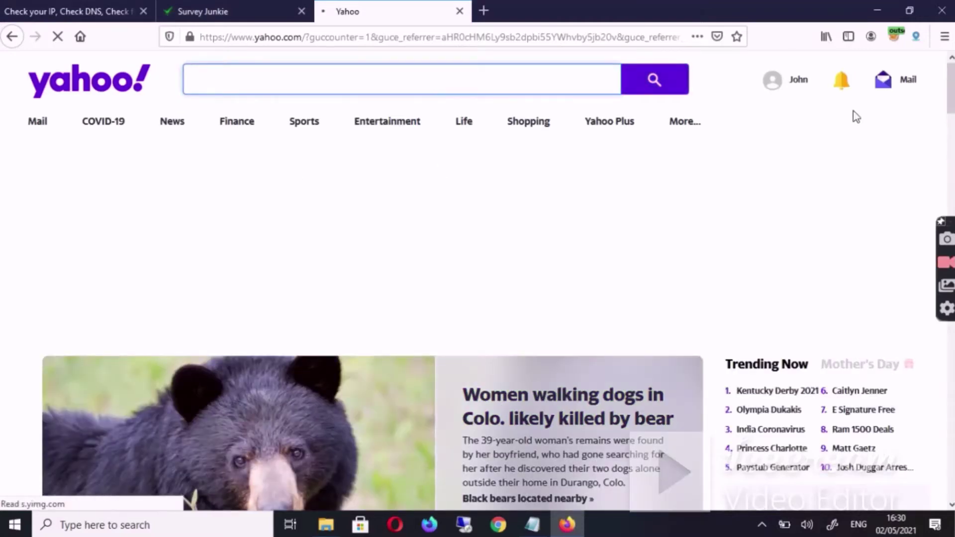
# Open the Survey Junkie message "Please confirm your email address" in the Yahoo mailbox and follow its confirmation link
pyautogui.moveTo(898, 93)
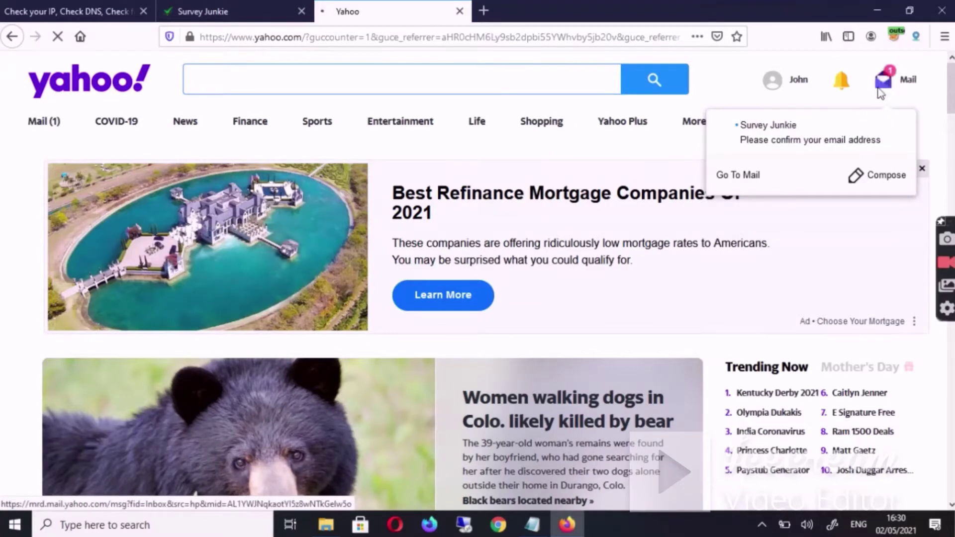
pyautogui.click(858, 135)
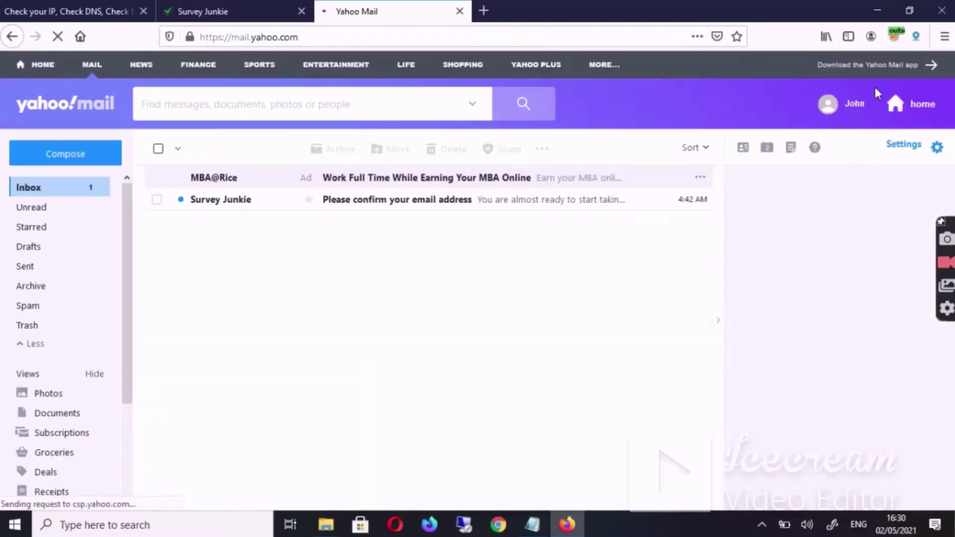
pyautogui.click(513, 201)
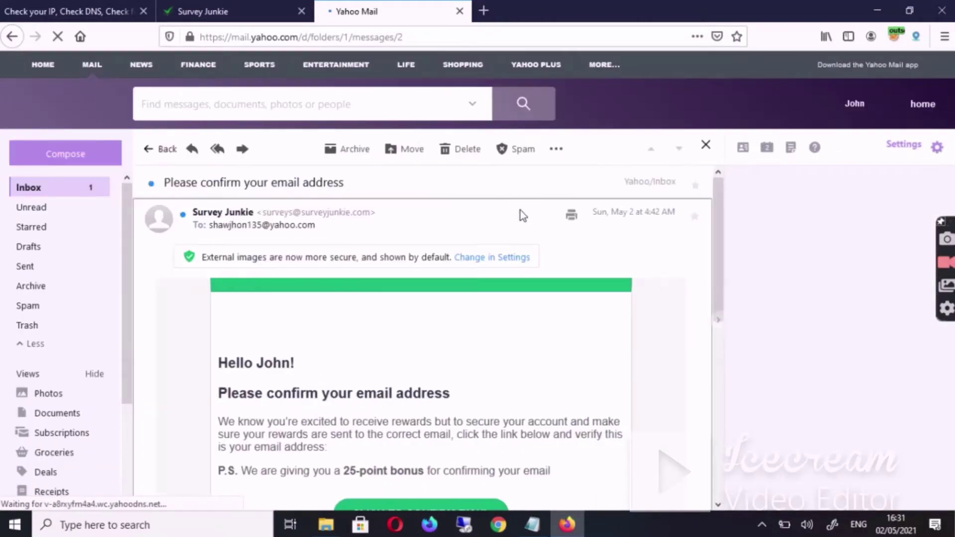
pyautogui.scroll(-3, 362, 325)
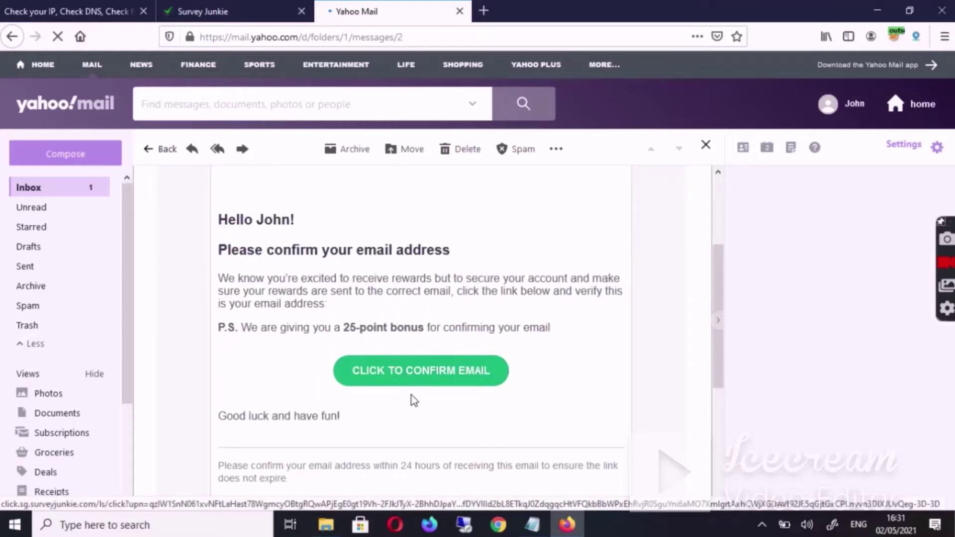
pyautogui.click(427, 381)
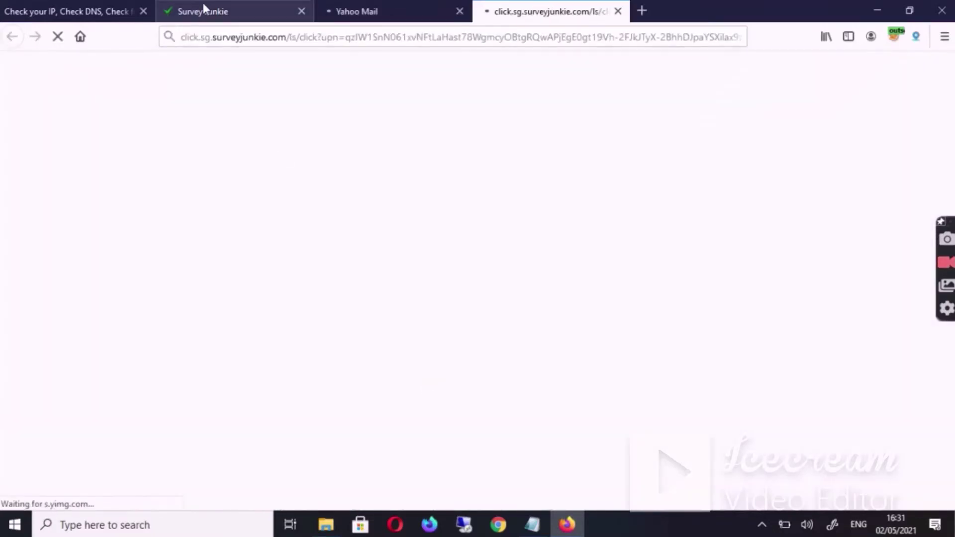
# Close the old Survey Junkie registration tab, return to the newly opened confirmation page and dismiss its dialog
pyautogui.click(203, 2)
pyautogui.click(301, 11)
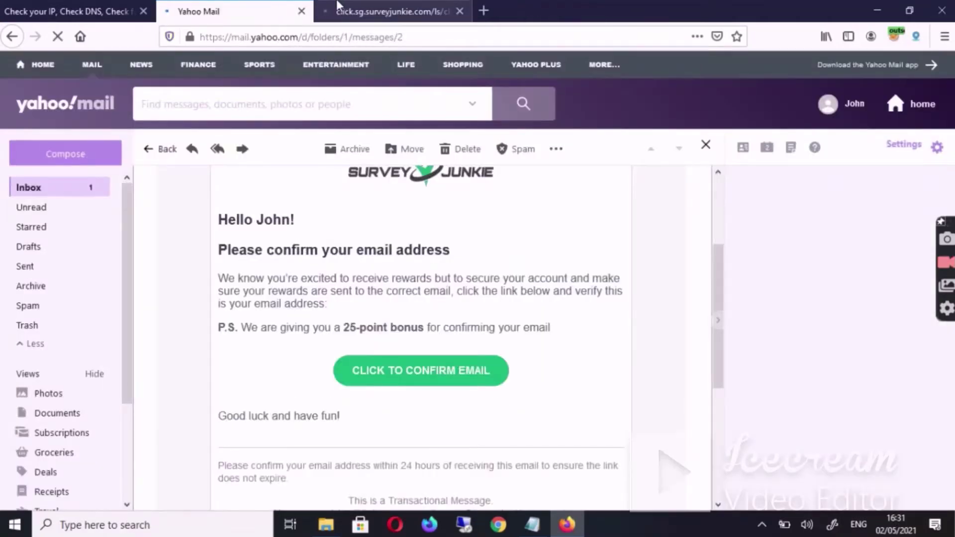
pyautogui.click(337, 7)
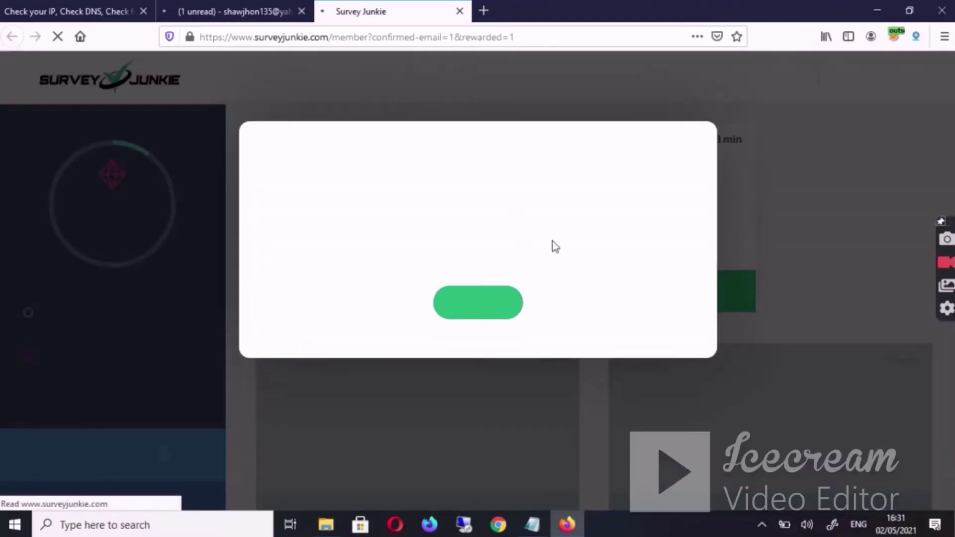
pyautogui.click(501, 336)
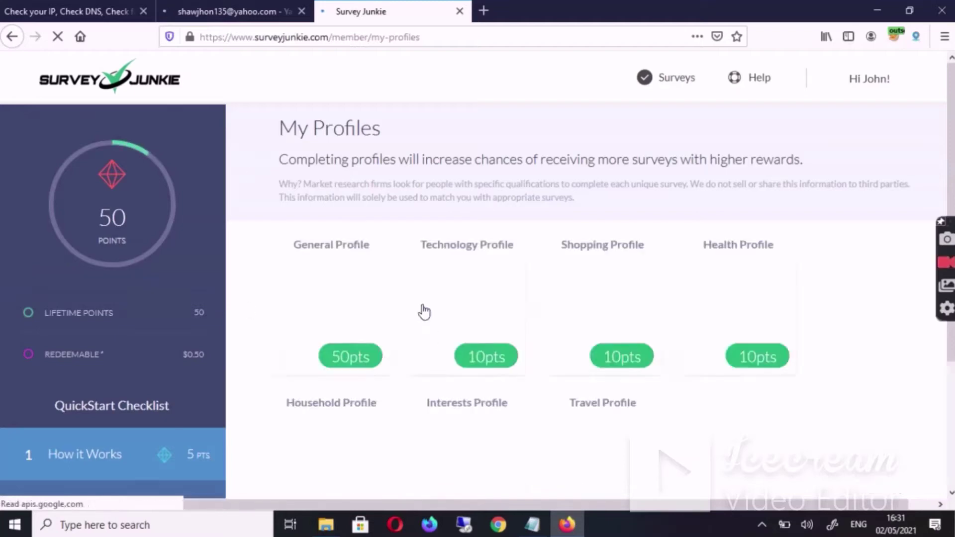
# Start the General Profile questionnaire and save Dog as the answer to the pet ownership question
pyautogui.moveTo(305, 307)
pyautogui.click(312, 289)
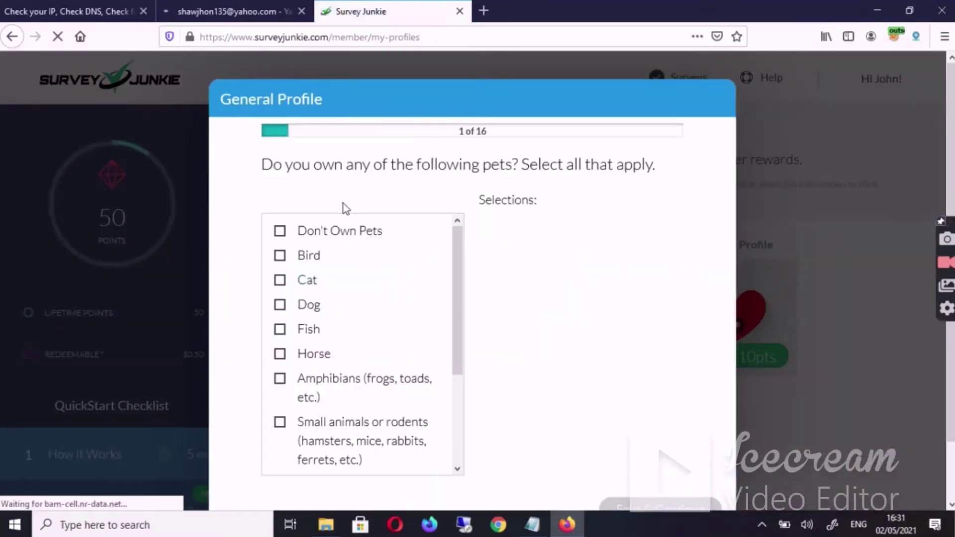
pyautogui.scroll(-2, 344, 205)
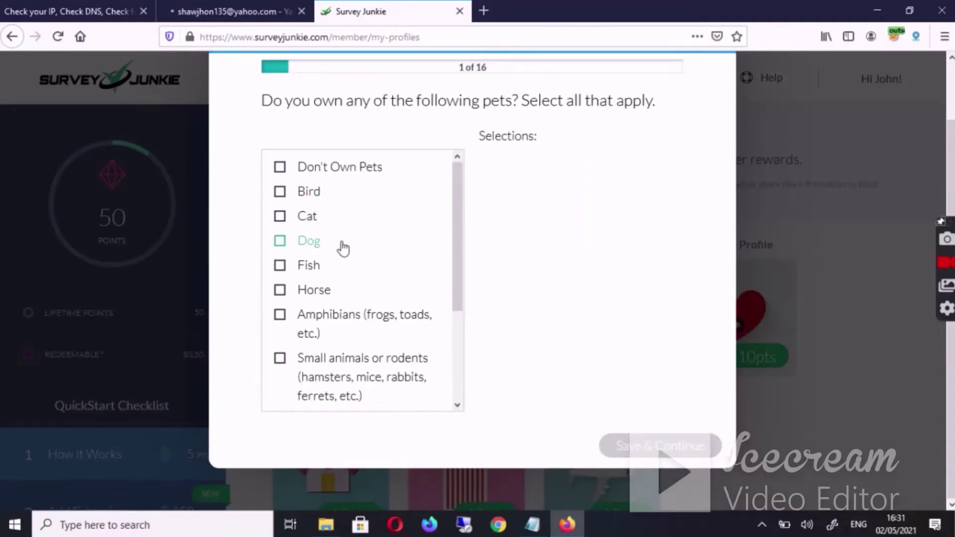
pyautogui.click(347, 230)
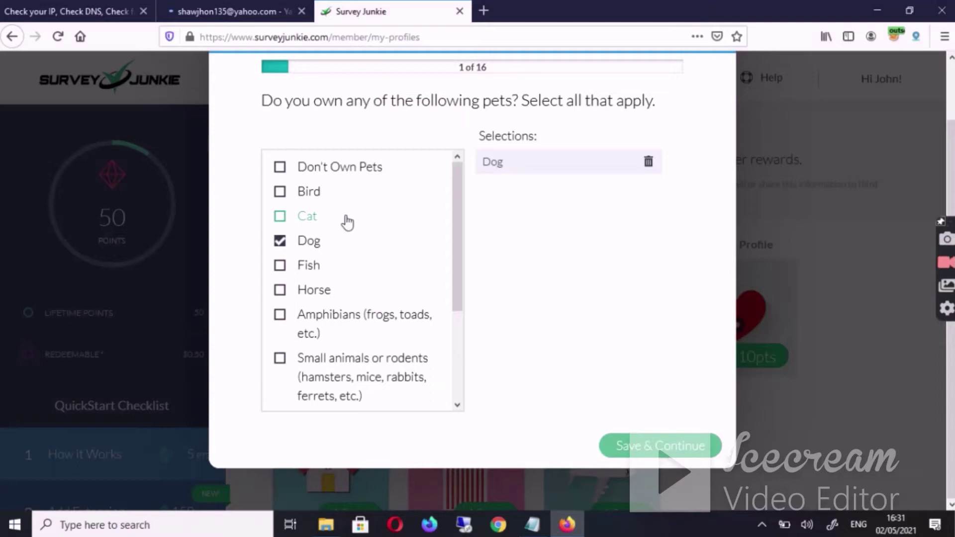
pyautogui.press('Return')
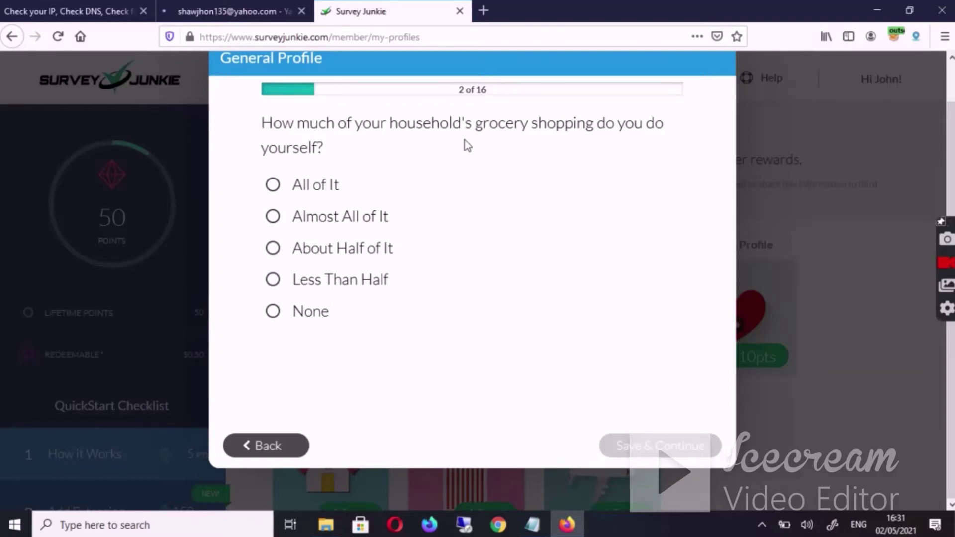
# Answer All of It for grocery shopping, Own - Apartment / Condo for living situation and Married for marital status
pyautogui.click(340, 190)
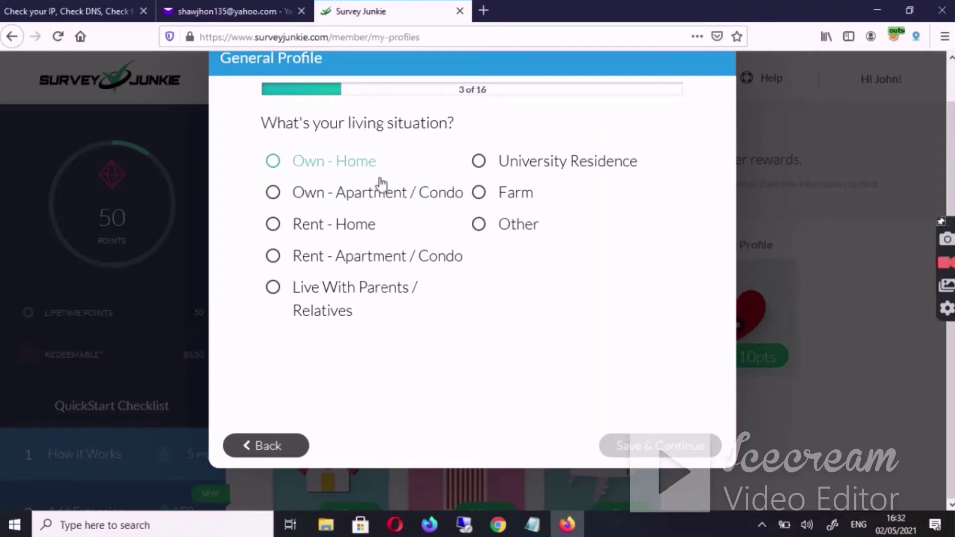
pyautogui.click(383, 192)
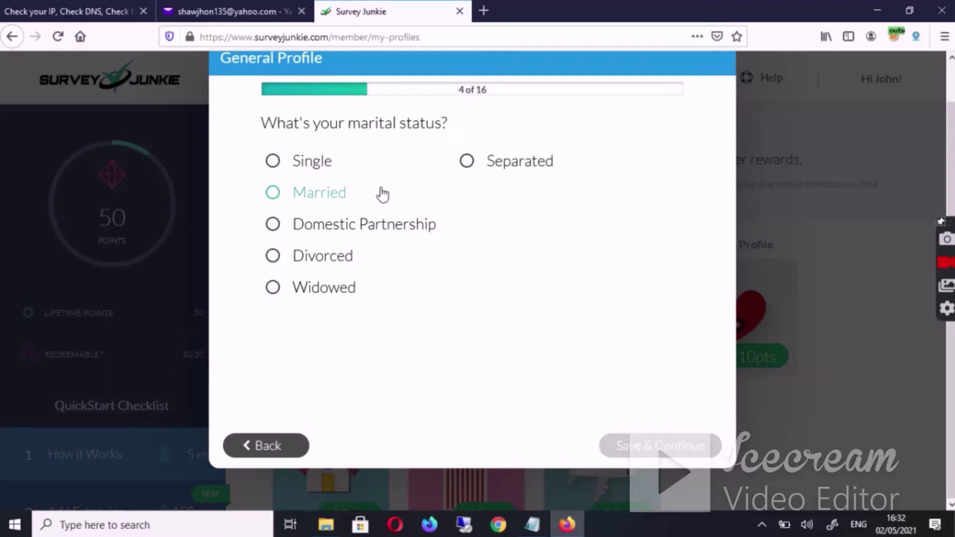
pyautogui.click(384, 193)
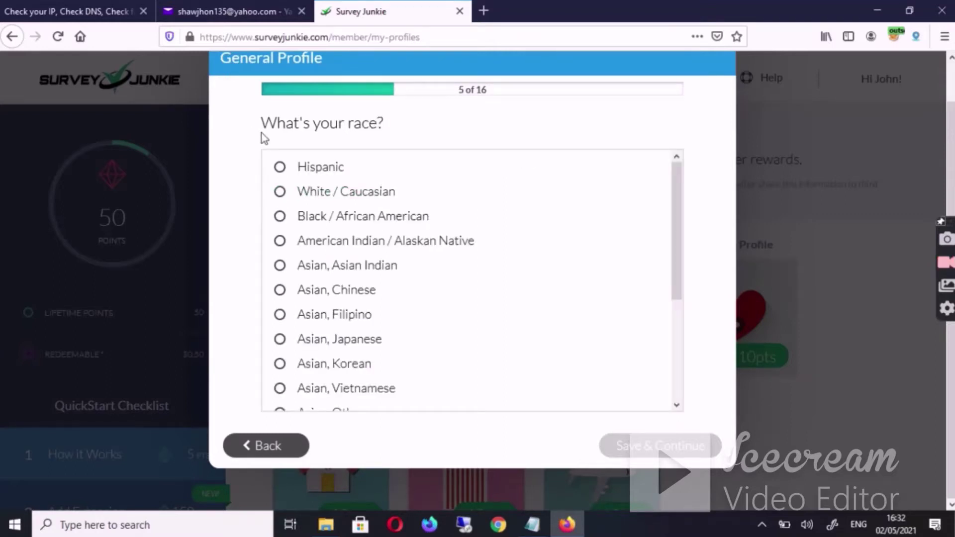
# Answer White / Caucasian for race, No for speaking Spanish and I Don't Have Children for the household
pyautogui.click(306, 195)
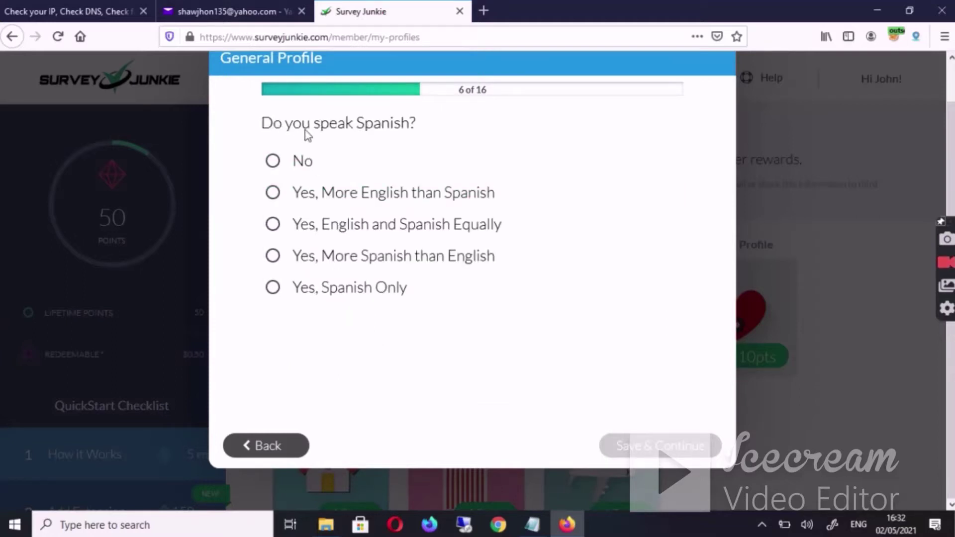
pyautogui.click(309, 170)
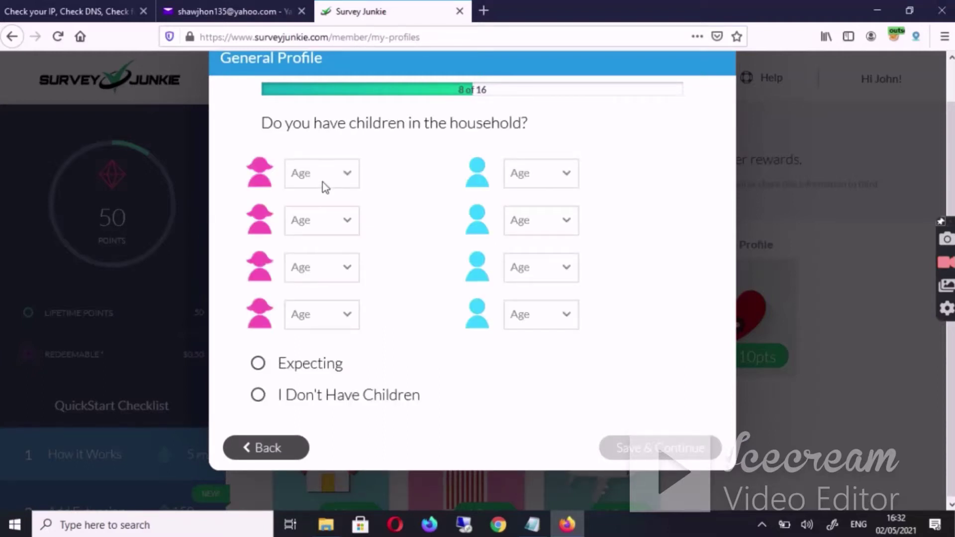
pyautogui.click(327, 188)
pyautogui.click(360, 396)
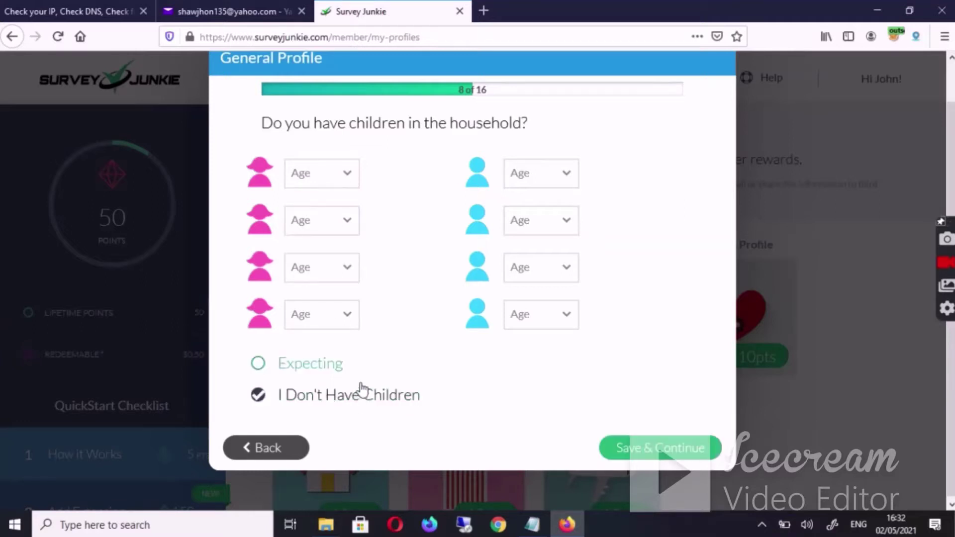
pyautogui.click(650, 455)
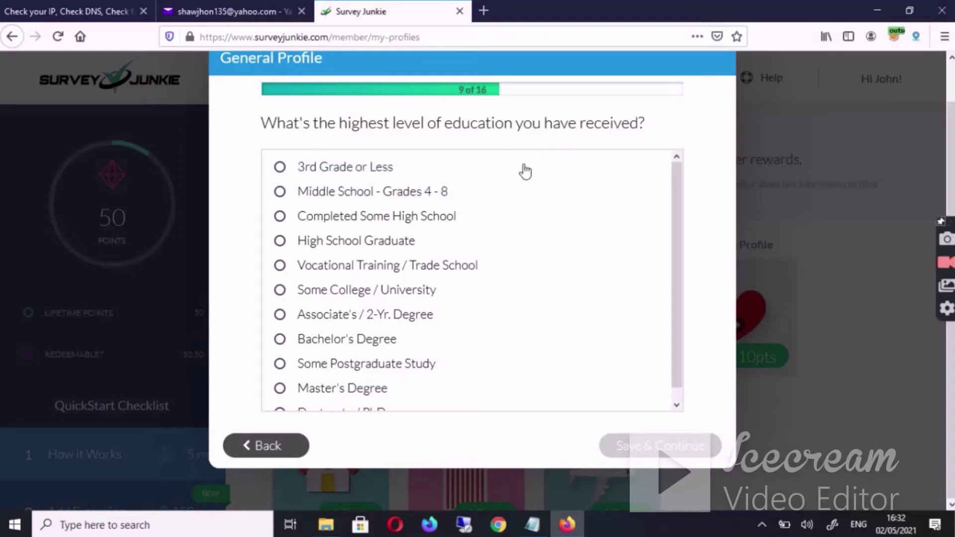
# Answer Bachelor's Degree for education, $150,000 - $174,999 for household income and Yes, Democrat for voter affiliation
pyautogui.scroll(-1, 515, 179)
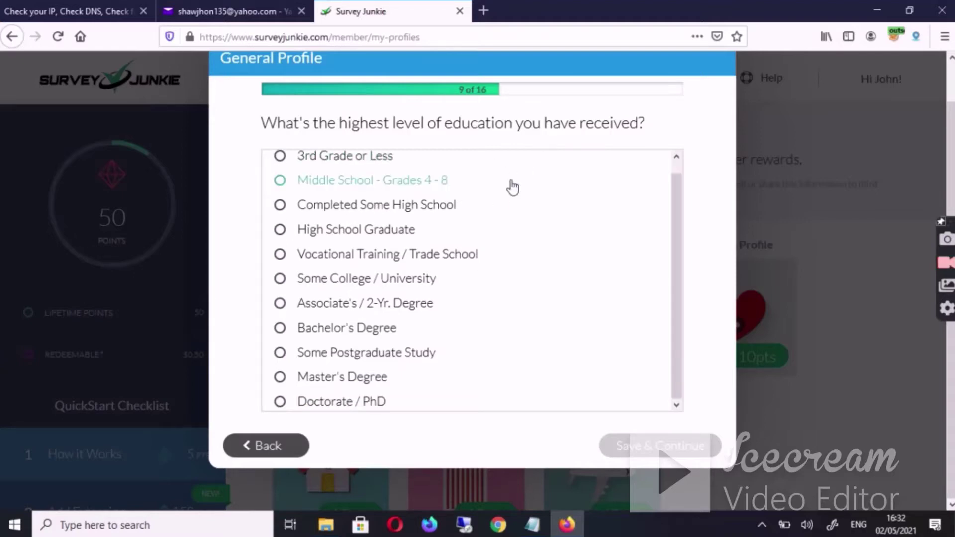
pyautogui.click(396, 332)
pyautogui.scroll(-2, 495, 244)
pyautogui.scroll(-4, 497, 249)
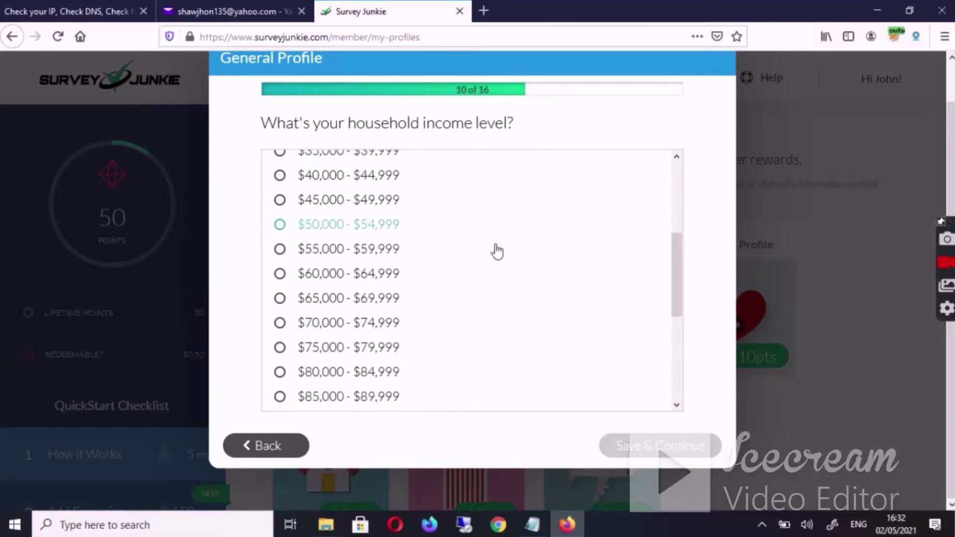
pyautogui.scroll(-4, 541, 297)
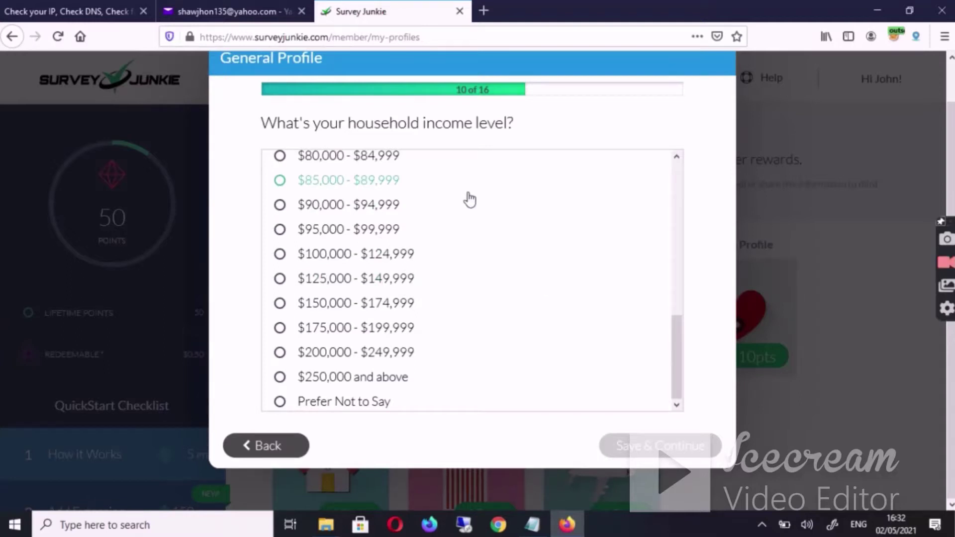
pyautogui.click(436, 308)
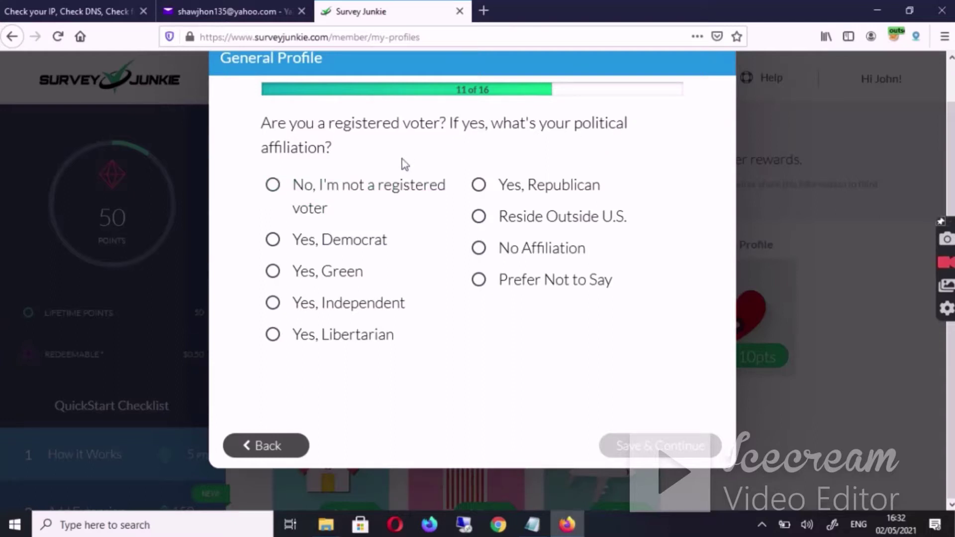
pyautogui.click(393, 252)
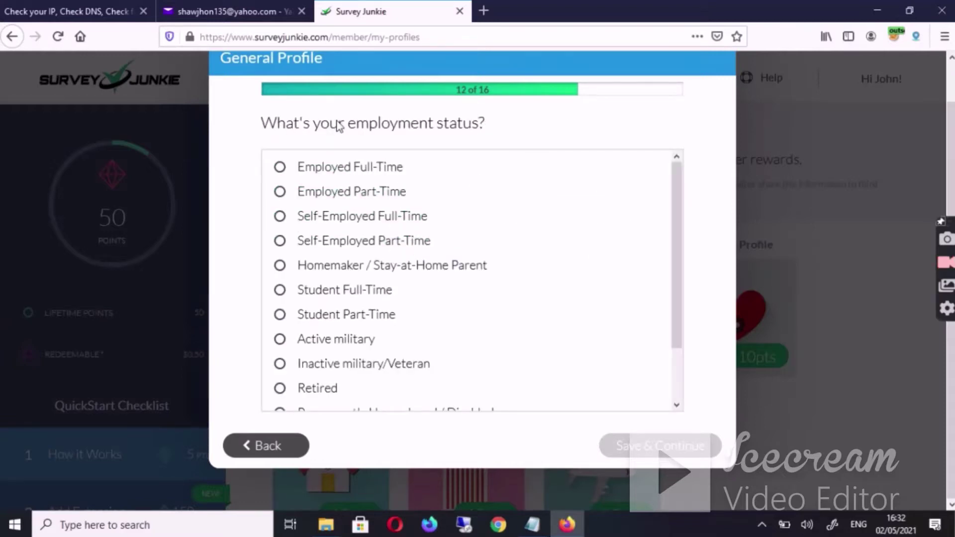
# Answer Employed Full-Time for employment status and choose Retail / Wholesale Trade from the third page of industries
pyautogui.click(340, 169)
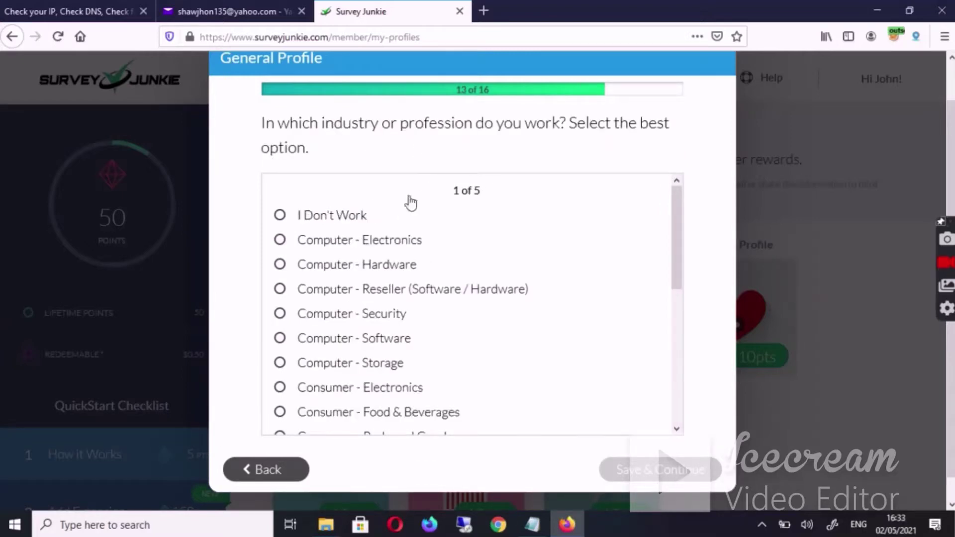
pyautogui.scroll(-8, 379, 262)
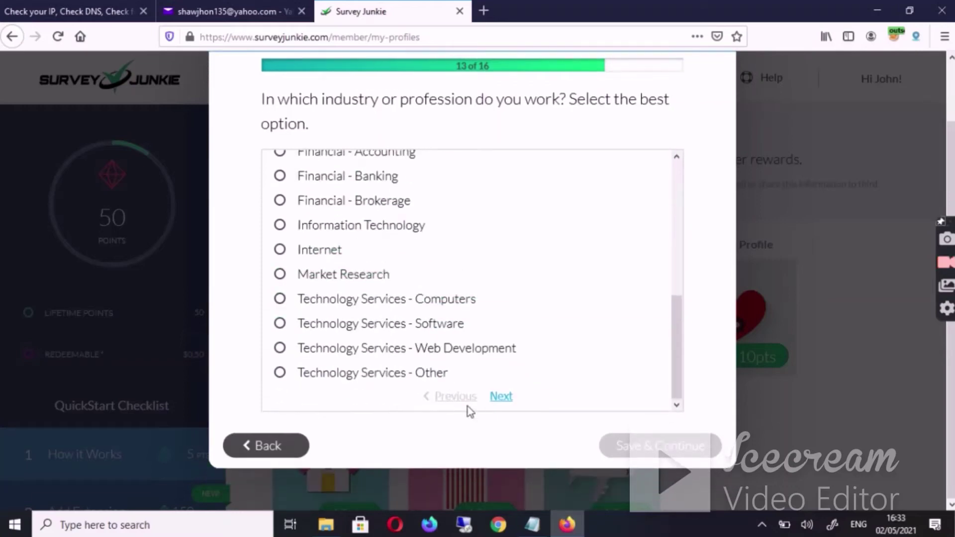
pyautogui.click(506, 398)
pyautogui.scroll(-8, 447, 324)
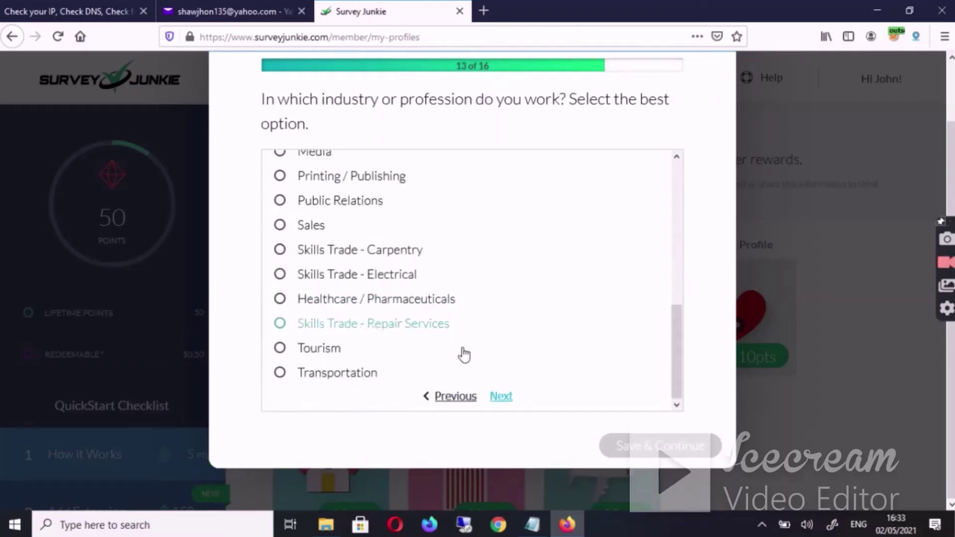
pyautogui.click(495, 397)
pyautogui.scroll(-3, 420, 296)
pyautogui.scroll(-4, 420, 297)
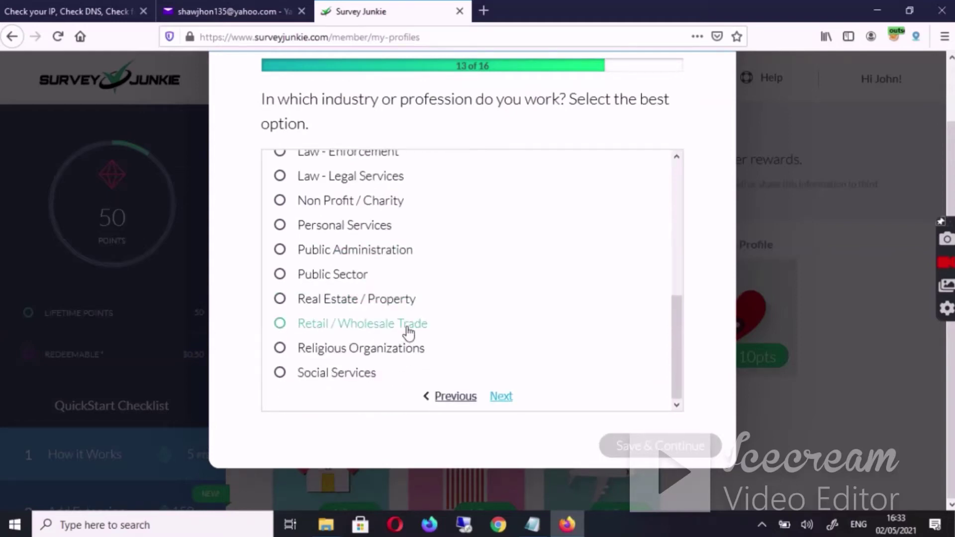
pyautogui.click(409, 329)
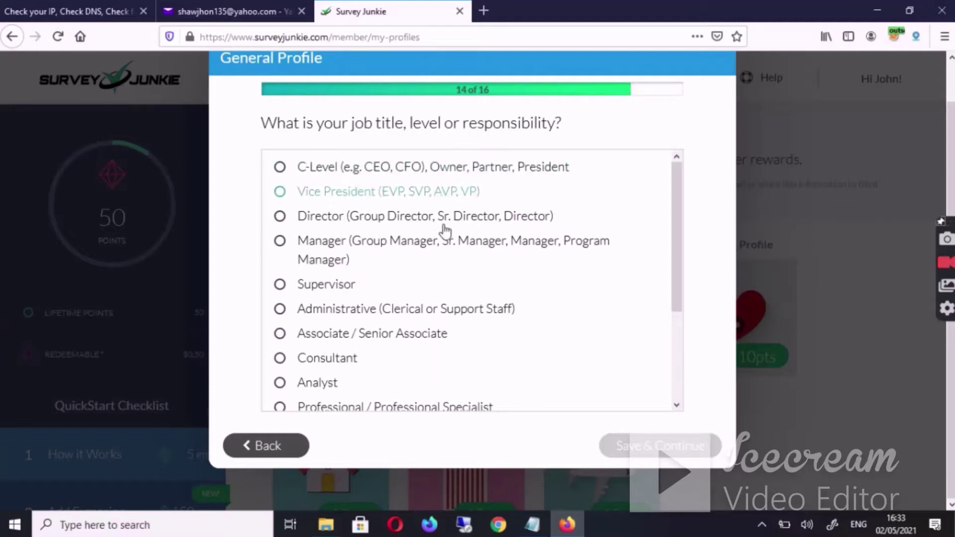
# Answer Manager for job level and 101-500 for the number of employees, and complete the General Profile
pyautogui.click(440, 244)
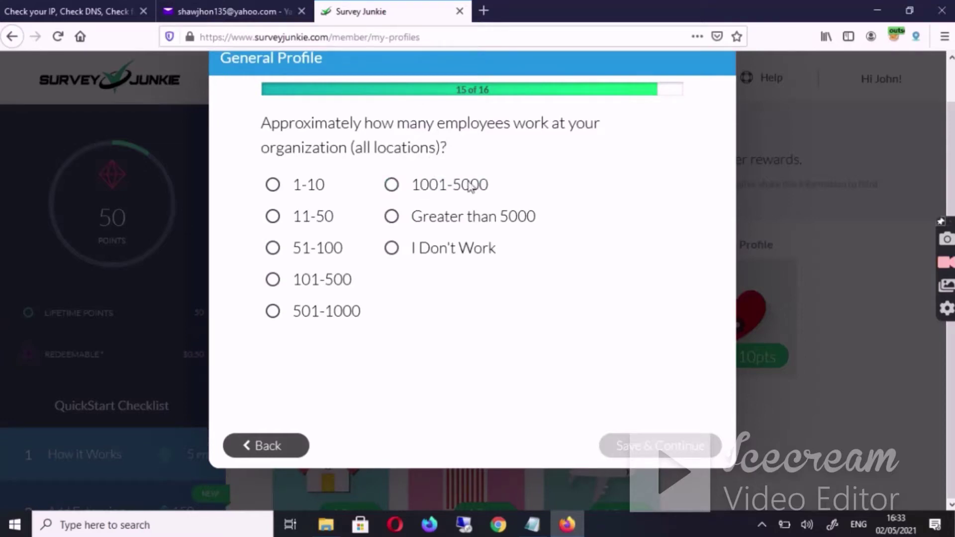
pyautogui.click(327, 280)
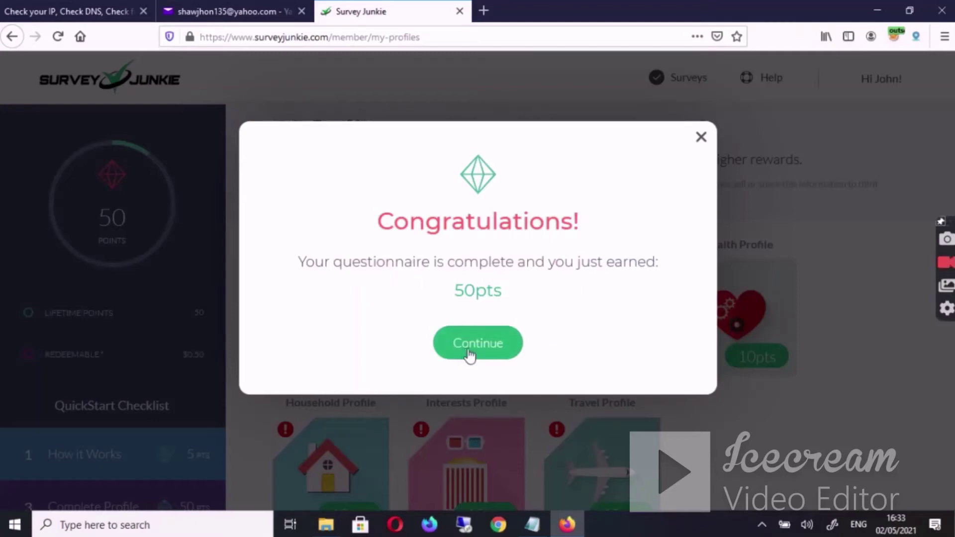
# Dismiss the reward and identity verification notices and agree to the Privacy Policy and Terms for the exclusive surveys program
pyautogui.click(468, 356)
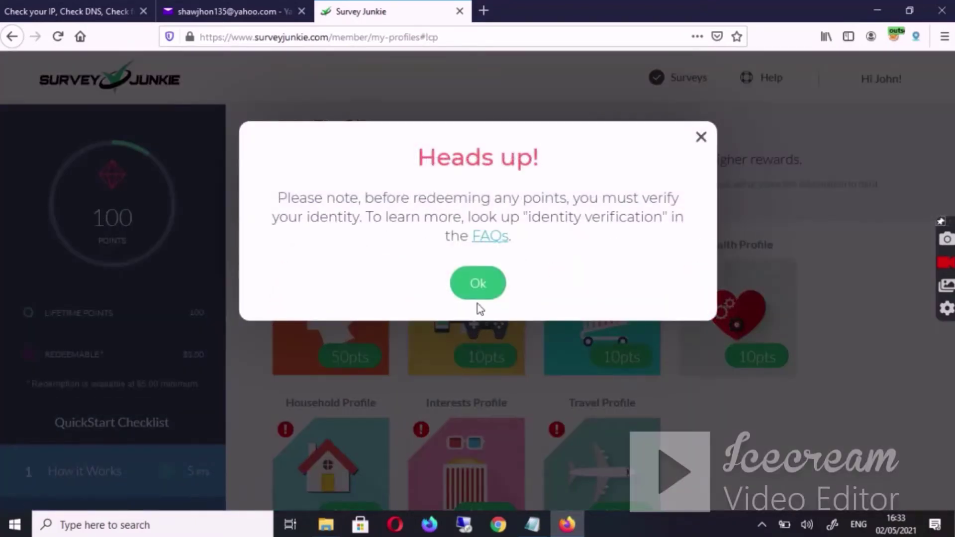
pyautogui.click(479, 294)
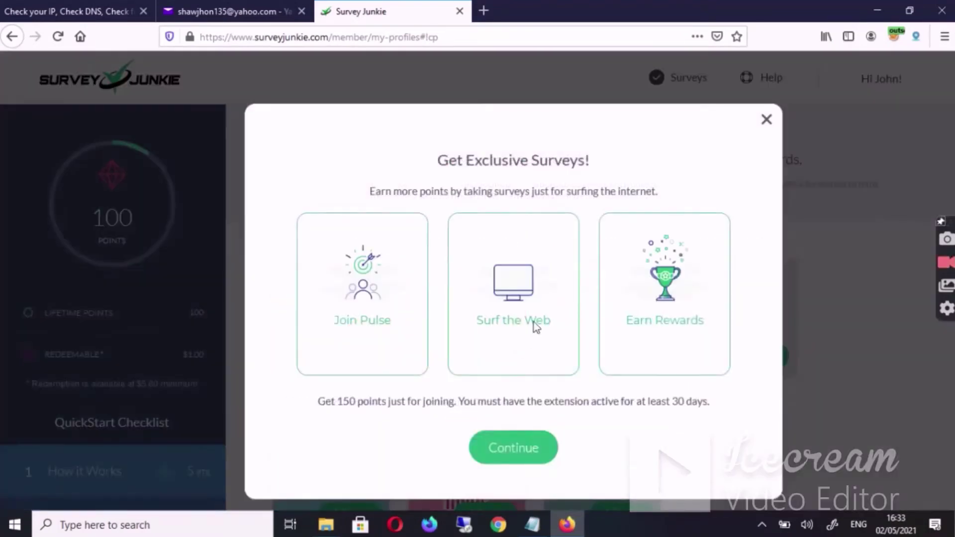
pyautogui.click(518, 447)
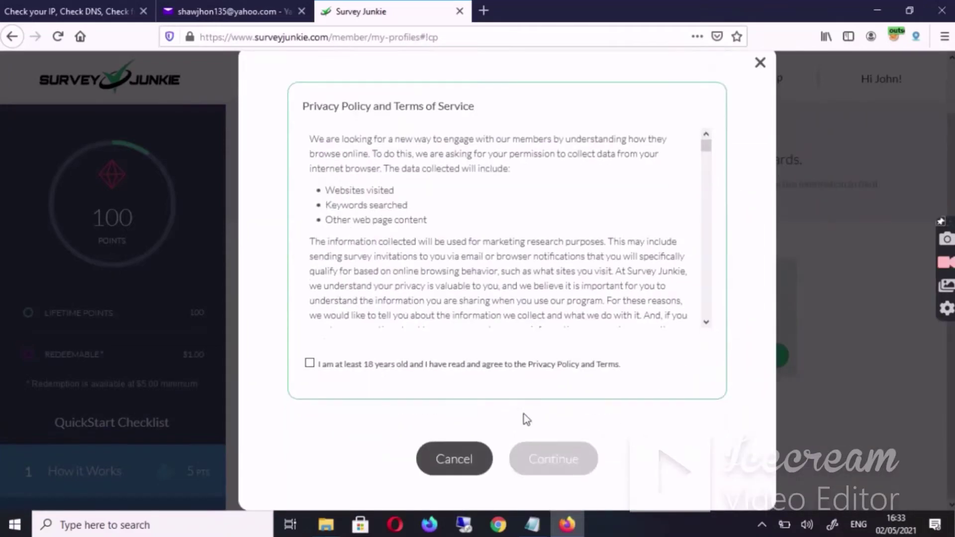
pyautogui.click(403, 365)
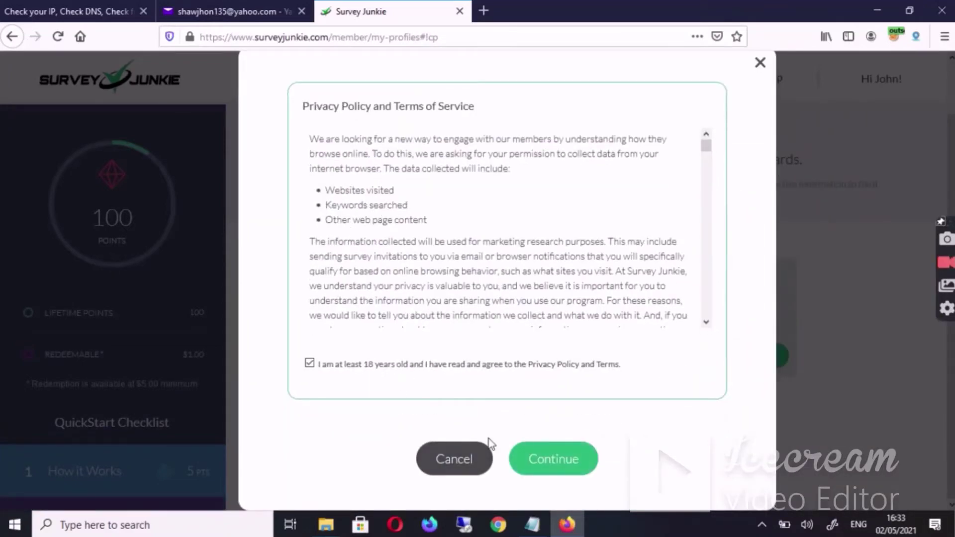
pyautogui.click(563, 457)
# Start the Technology Profile and answer Yes, for Both for smartphone use, AT&T Wireless as personal mobile provider and Apple as phone brand
pyautogui.moveTo(467, 348)
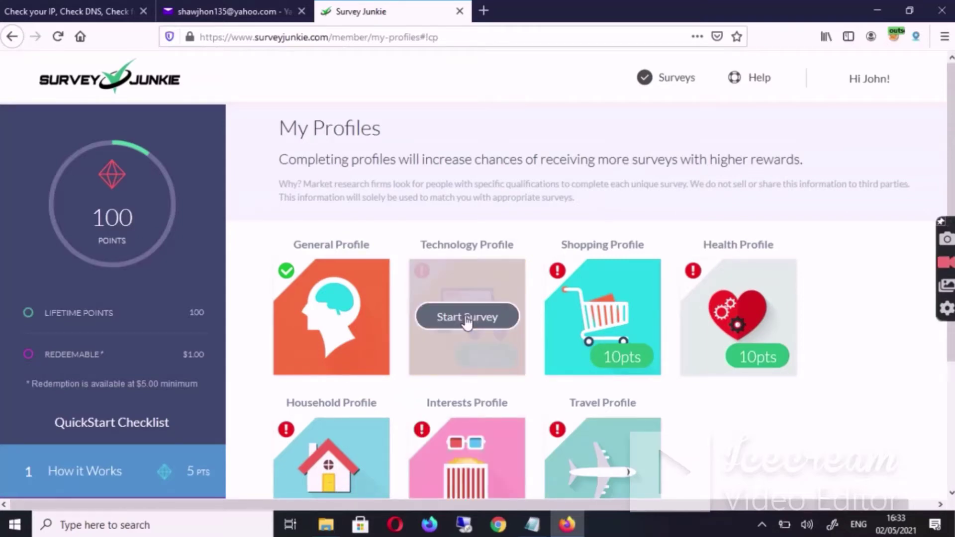
pyautogui.click(467, 318)
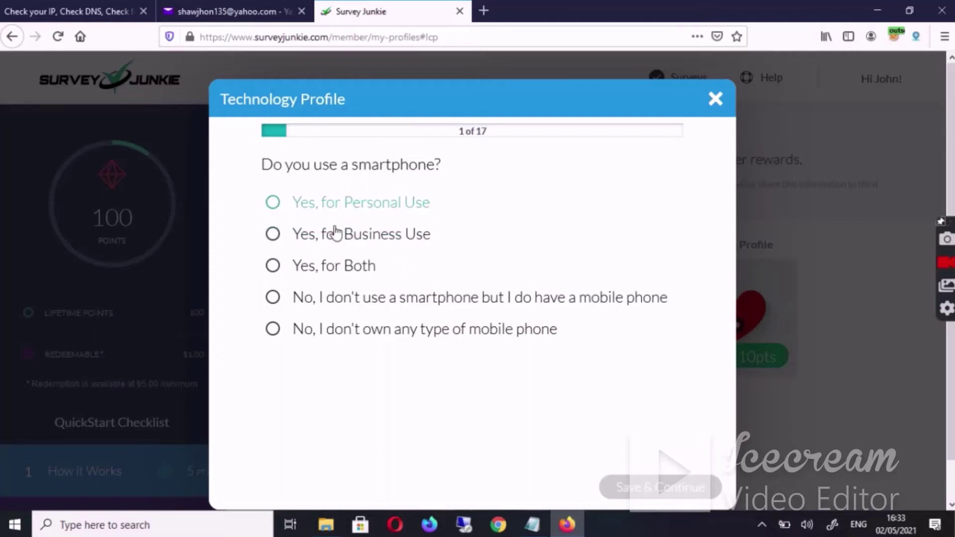
pyautogui.click(363, 268)
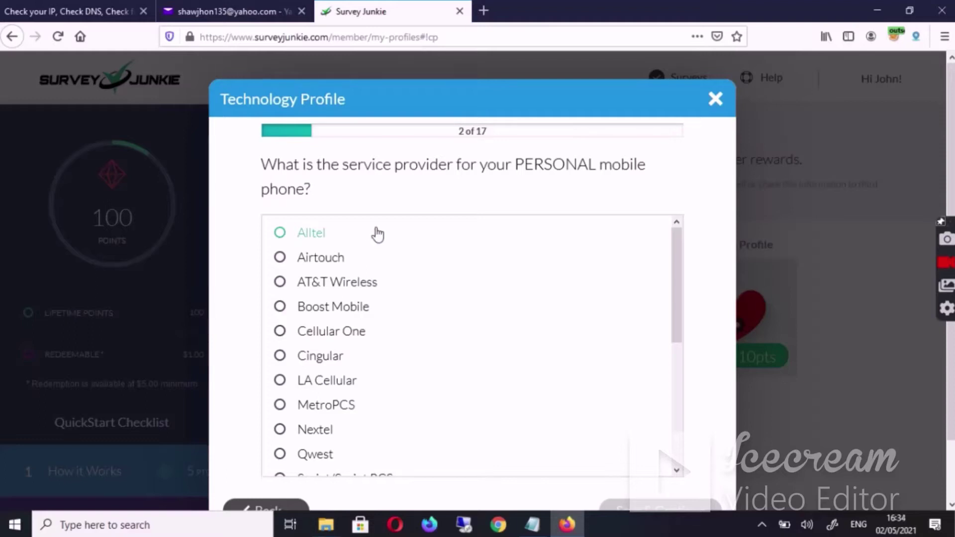
pyautogui.scroll(-3, 378, 230)
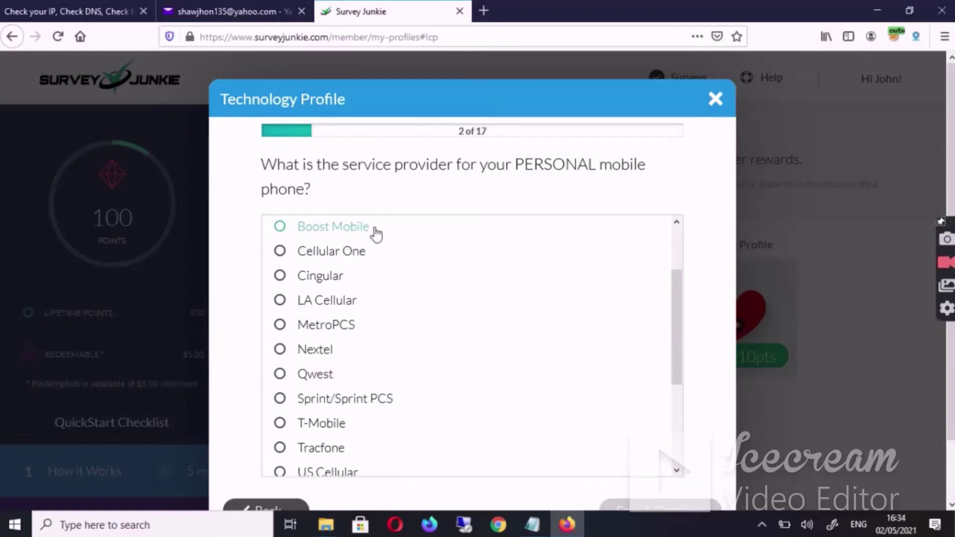
pyautogui.scroll(3, 370, 244)
pyautogui.click(362, 285)
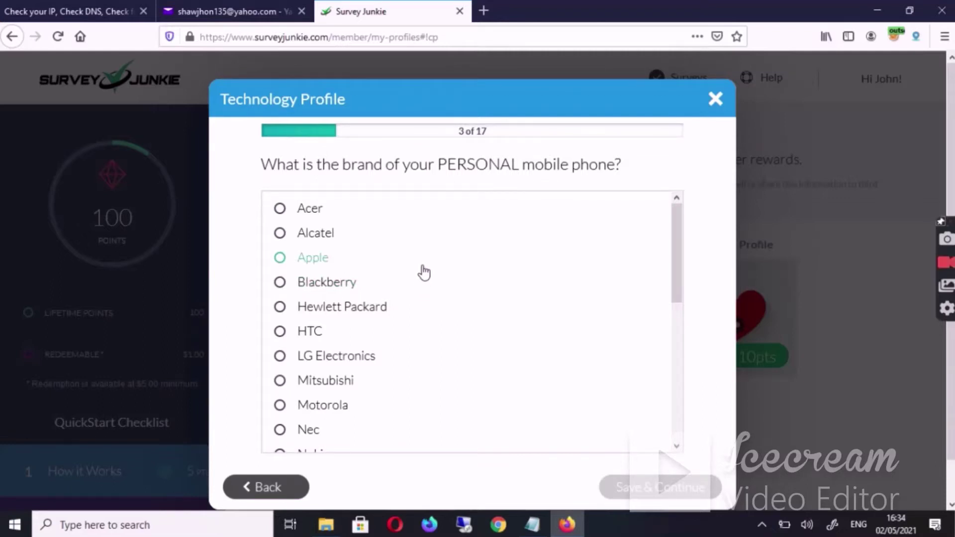
pyautogui.click(424, 272)
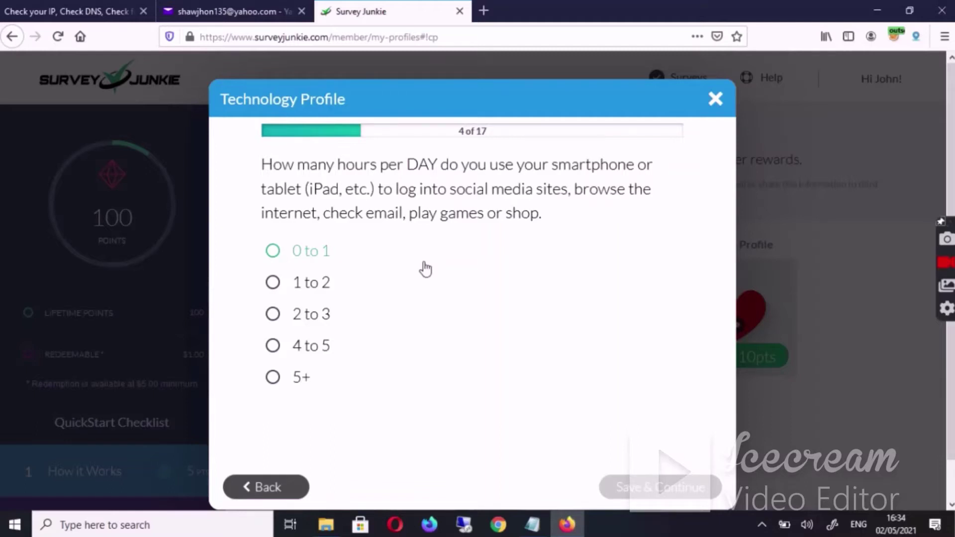
# Answer 5+ daily smartphone hours and Yes for home internet, with AT&T as the provider and Cable as the connection type
pyautogui.click(411, 380)
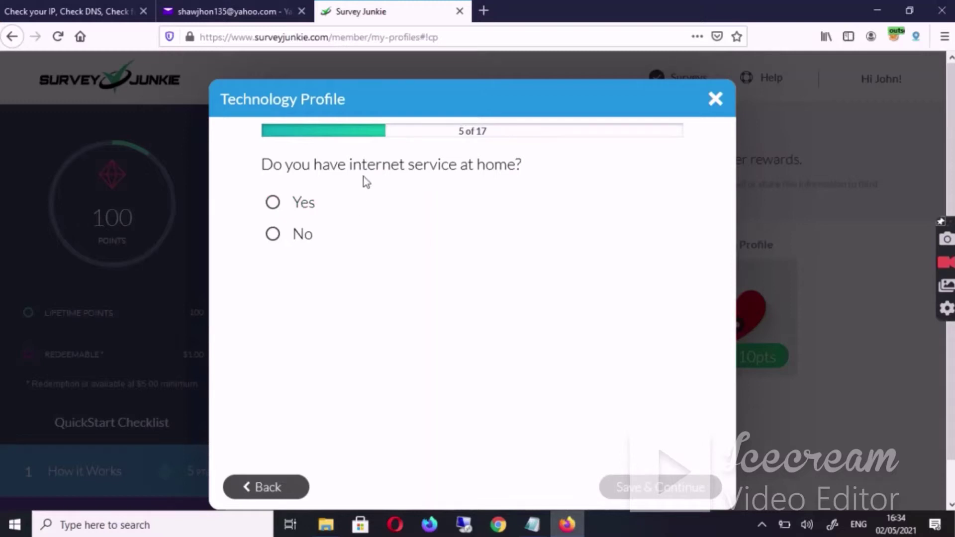
pyautogui.click(363, 207)
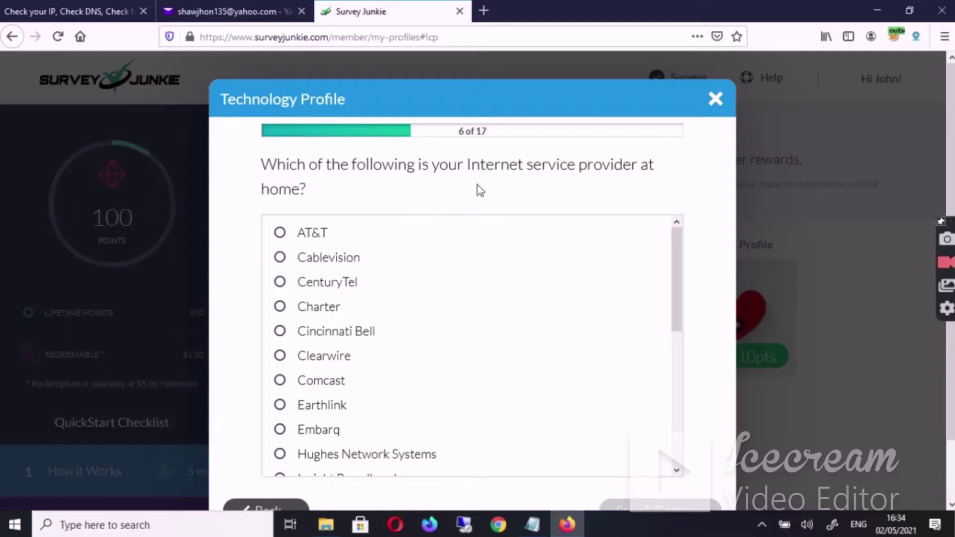
pyautogui.click(450, 238)
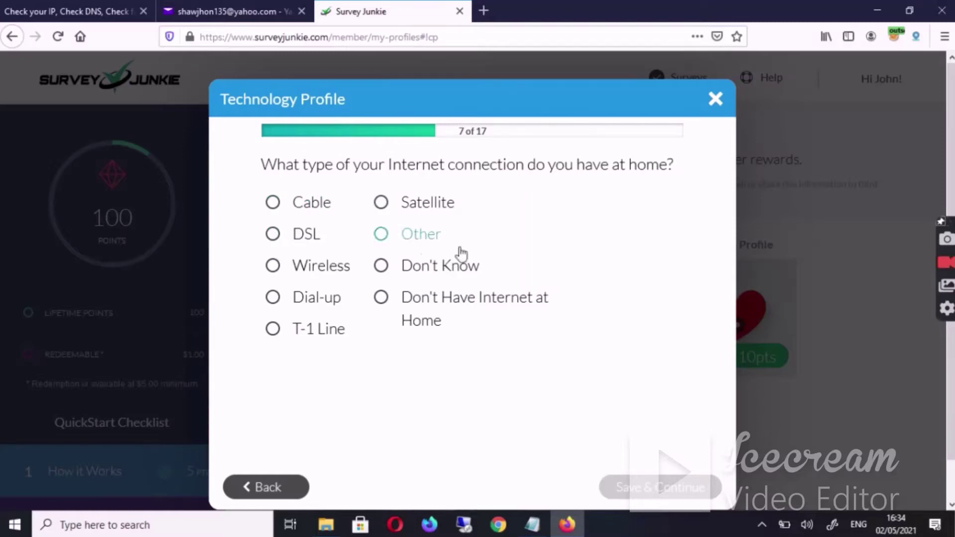
pyautogui.click(333, 215)
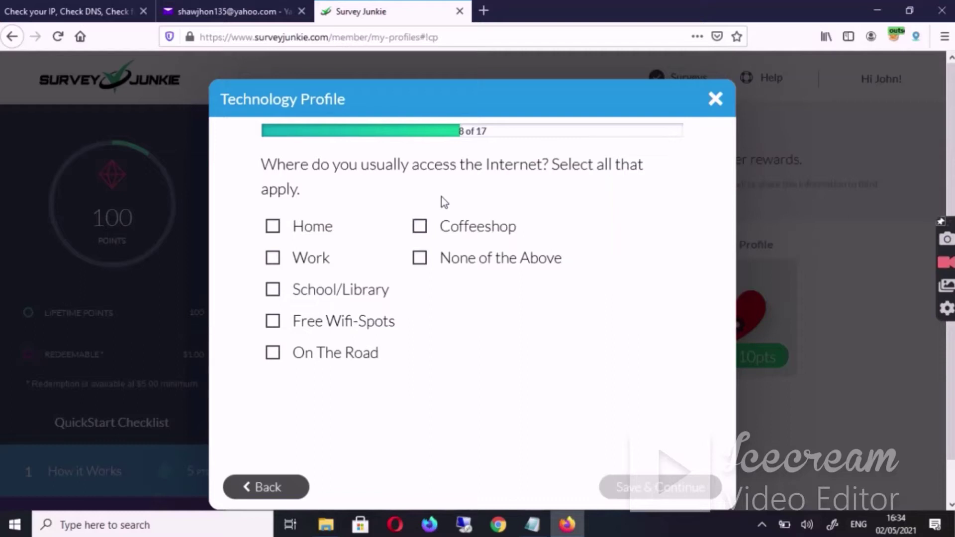
# Select Home, Work and Coffeeshop as the usual internet access places and save the answer
pyautogui.click(327, 249)
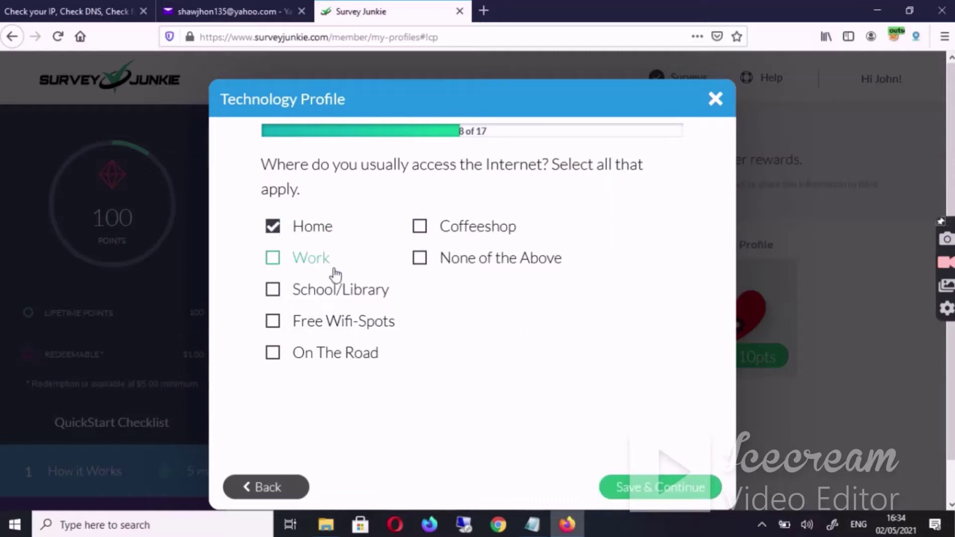
pyautogui.click(335, 274)
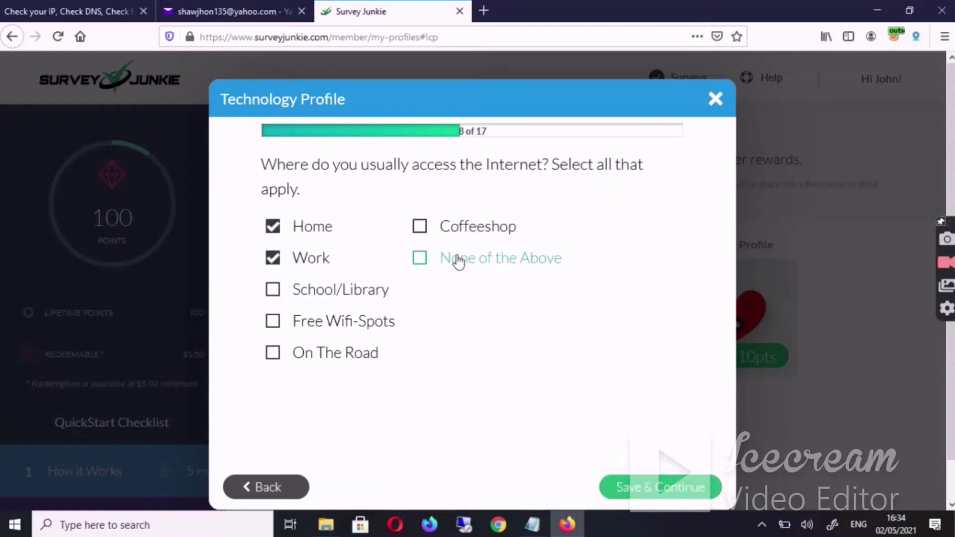
pyautogui.click(474, 228)
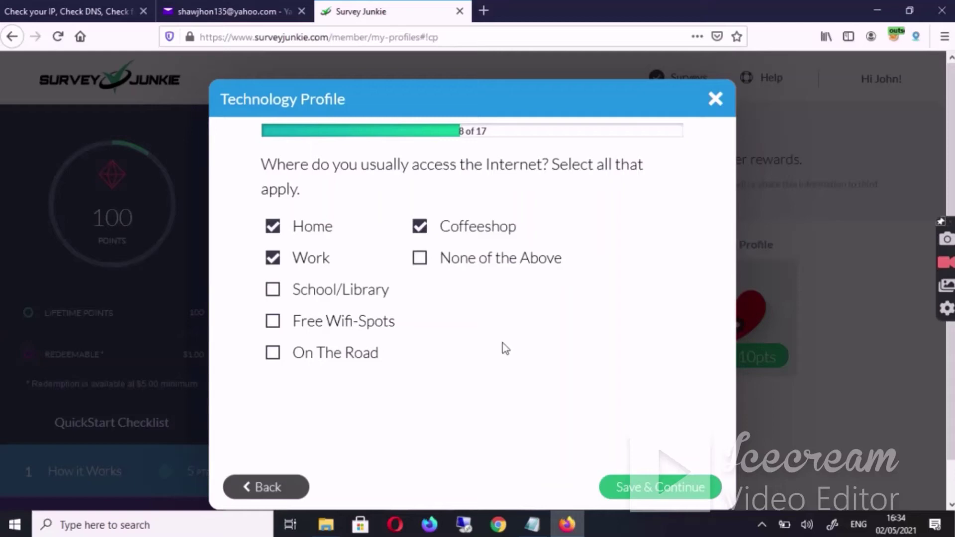
pyautogui.click(630, 490)
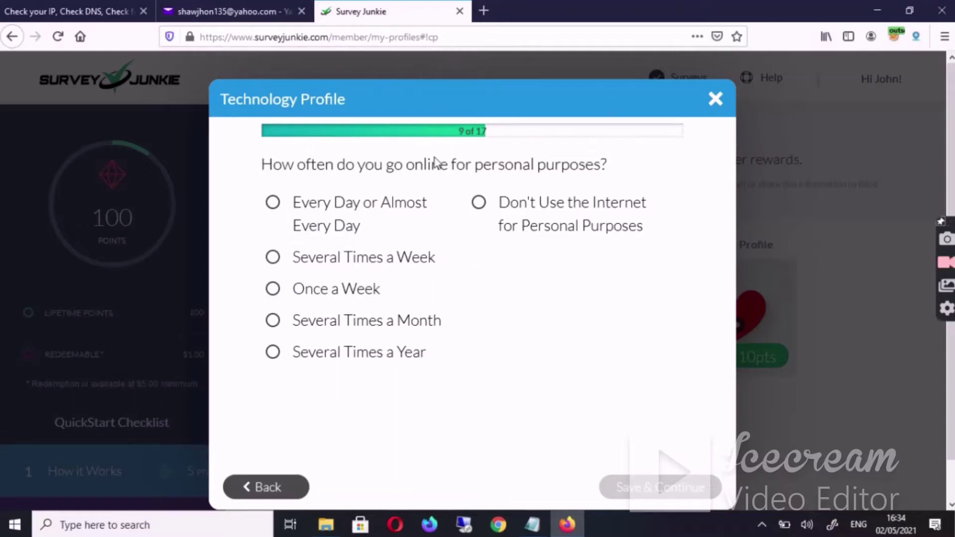
# Answer Every Day or Almost Every Day for personal and business internet use, and Yes, More Than 12 Times for online shopping
pyautogui.click(401, 229)
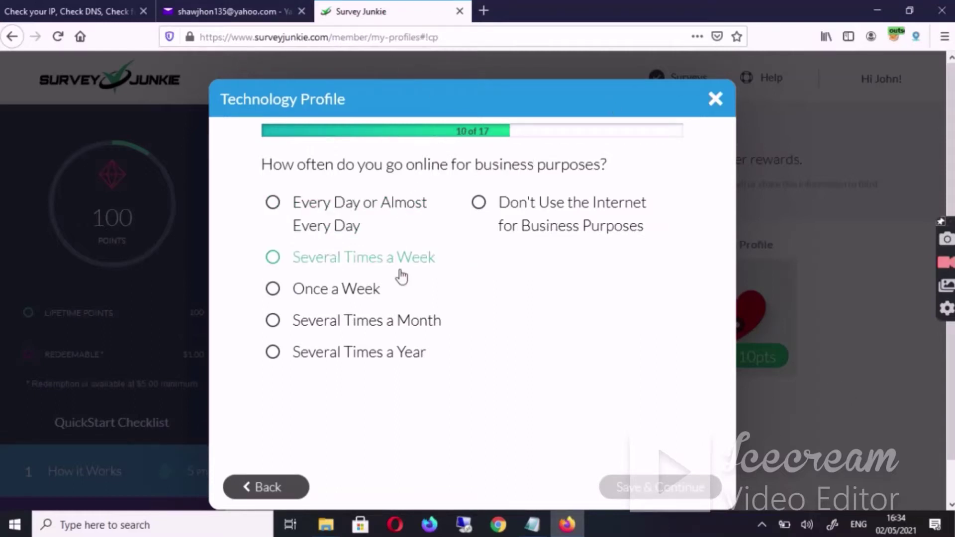
pyautogui.click(312, 245)
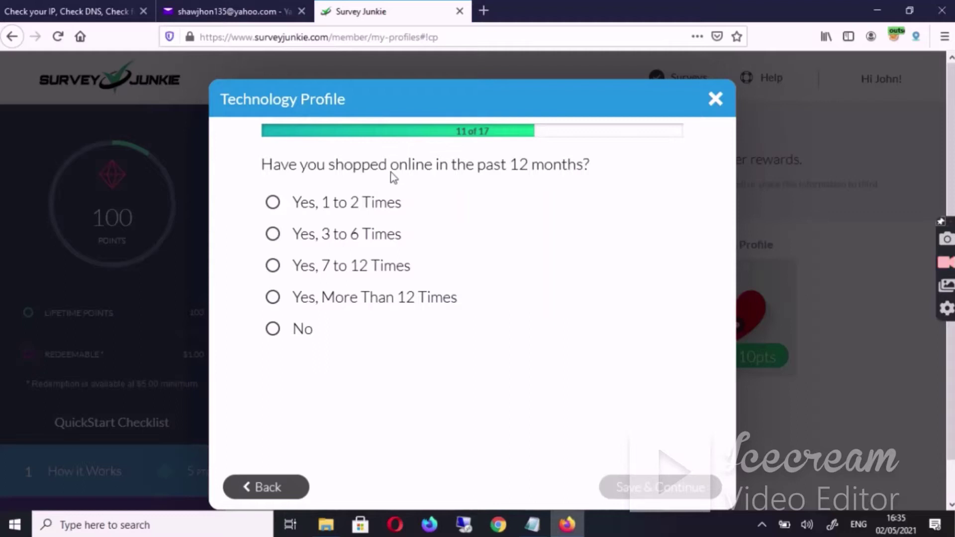
pyautogui.click(370, 297)
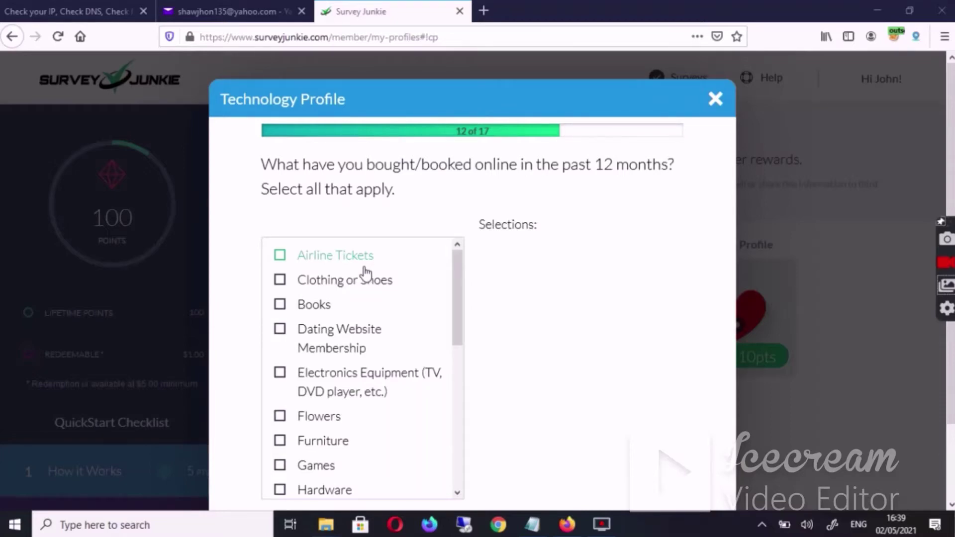
# Mark Clothing or Shoes, Books, Electronics Equipment, Flowers, Games and Hardware as items bought online in the past 12 months
pyautogui.scroll(-2, 354, 274)
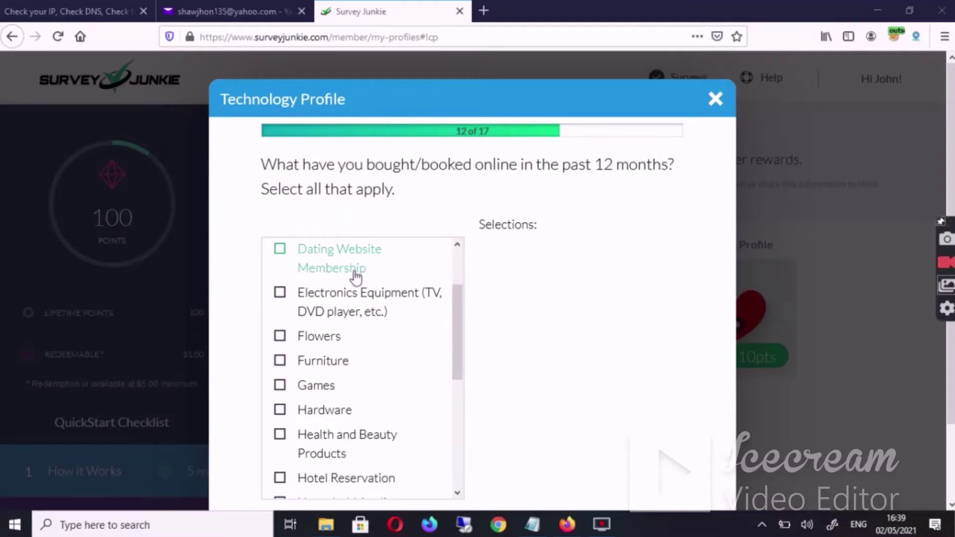
pyautogui.scroll(2, 356, 276)
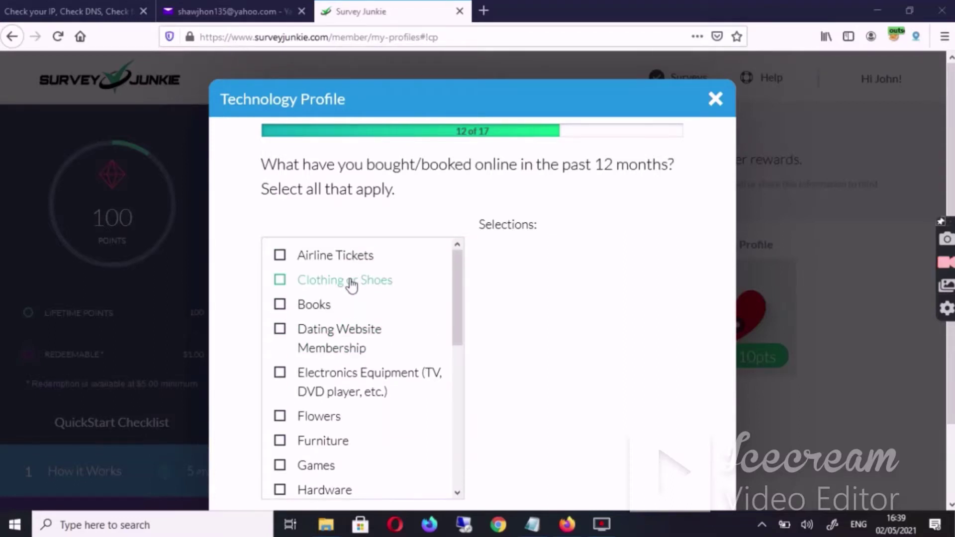
pyautogui.click(352, 284)
pyautogui.click(348, 305)
pyautogui.scroll(-2, 357, 328)
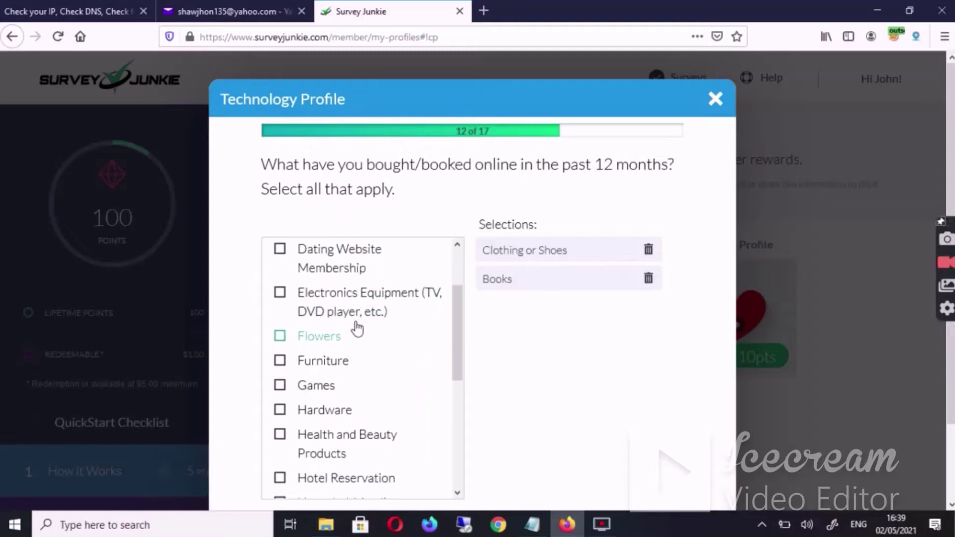
pyautogui.click(352, 313)
pyautogui.scroll(-2, 346, 315)
pyautogui.click(352, 264)
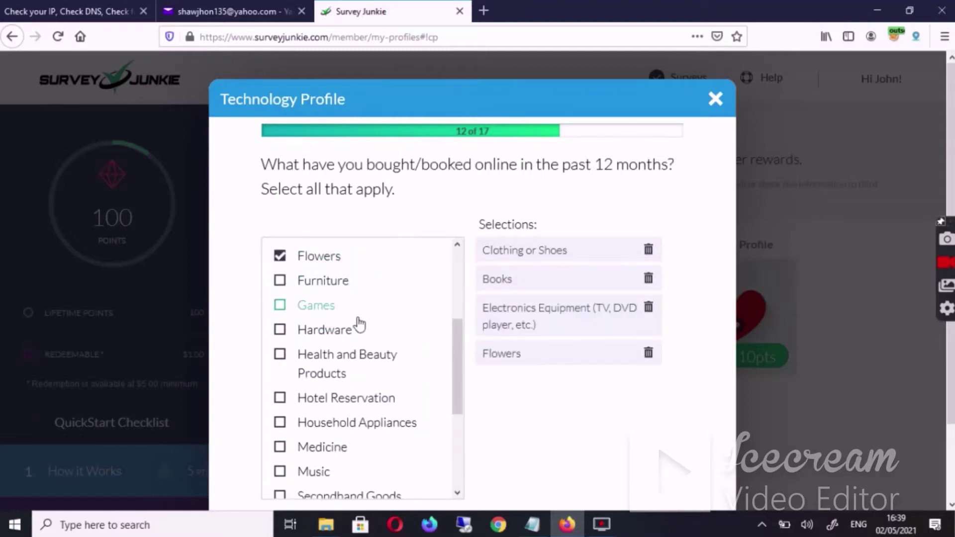
pyautogui.click(358, 313)
pyautogui.click(358, 329)
# Add Health and Beauty Products, Medicine, Music and Software to the online purchases and save the answer
pyautogui.scroll(-2, 361, 308)
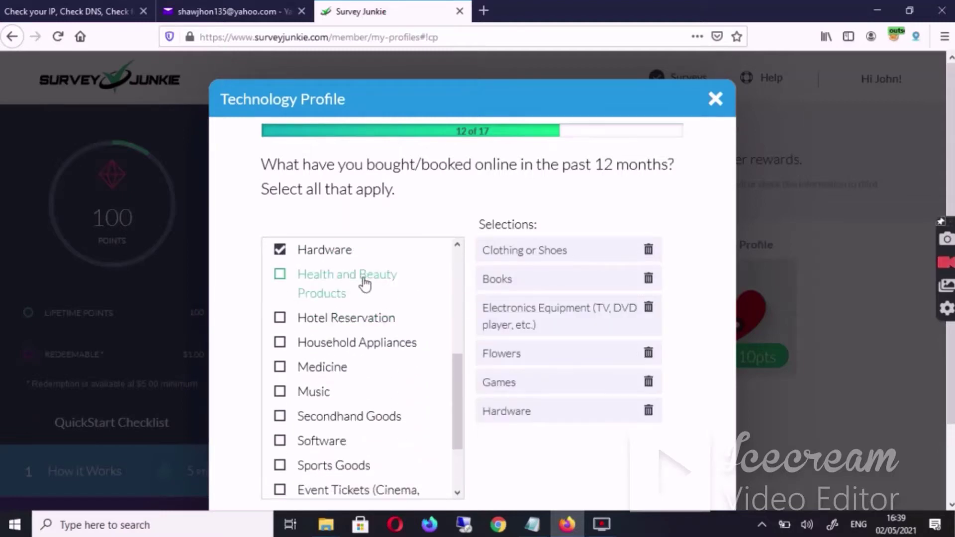
pyautogui.click(366, 283)
pyautogui.scroll(-2, 366, 298)
pyautogui.click(366, 304)
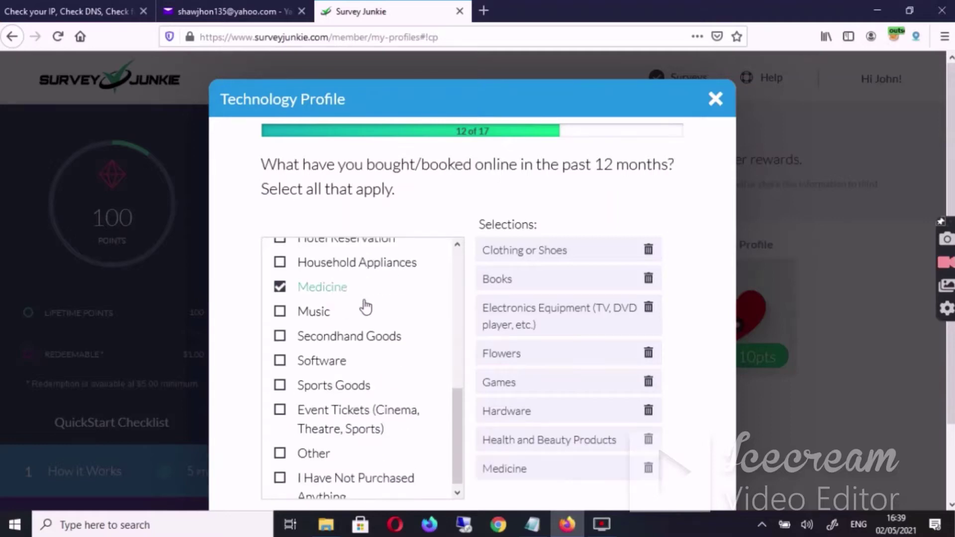
pyautogui.click(360, 312)
pyautogui.click(345, 358)
pyautogui.scroll(-2, 348, 363)
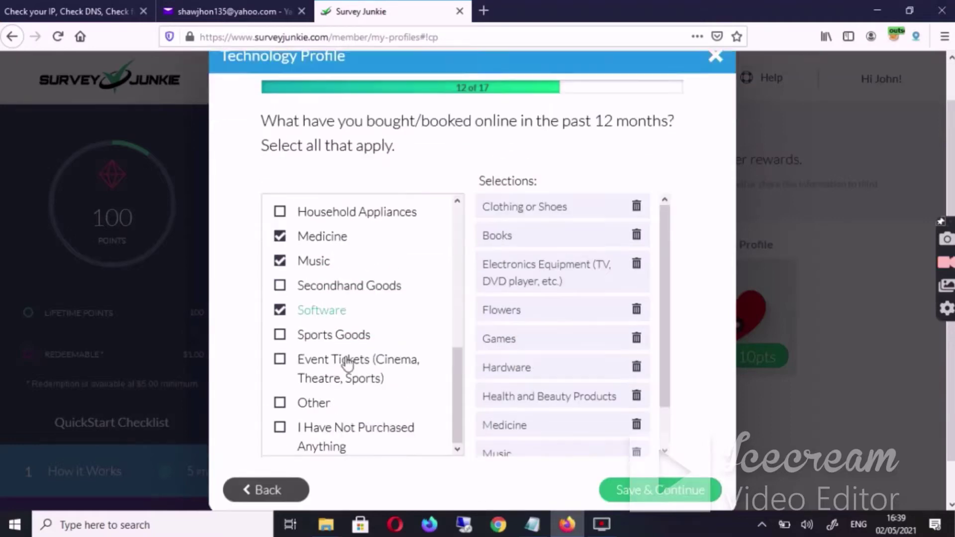
pyautogui.click(627, 463)
# Select Facebook, Twitter, LinkedIn, Pinterest, Instagram, YouTube and Vine as social networks, and answer Every Day or Almost Every Day for logging on
pyautogui.scroll(5, 356, 414)
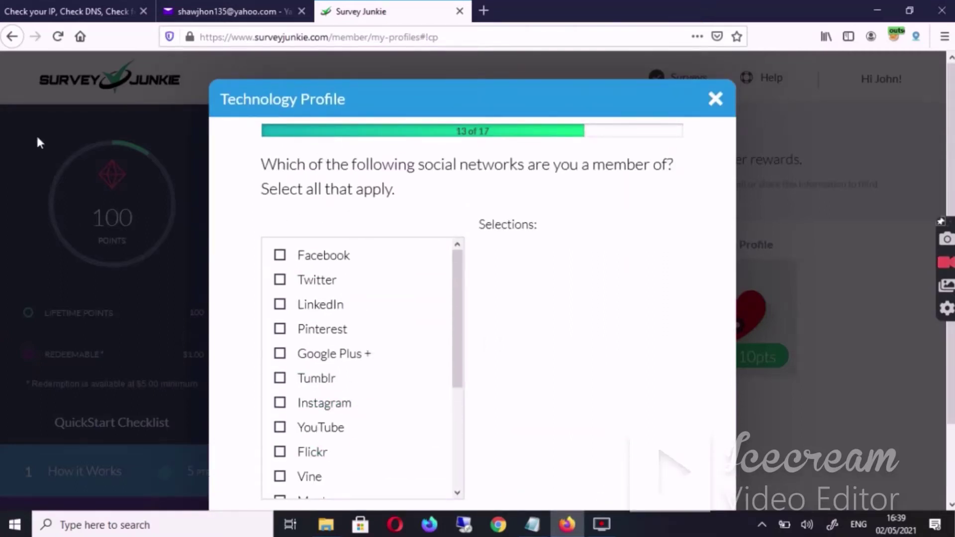
pyautogui.click(367, 264)
pyautogui.click(359, 283)
pyautogui.click(358, 306)
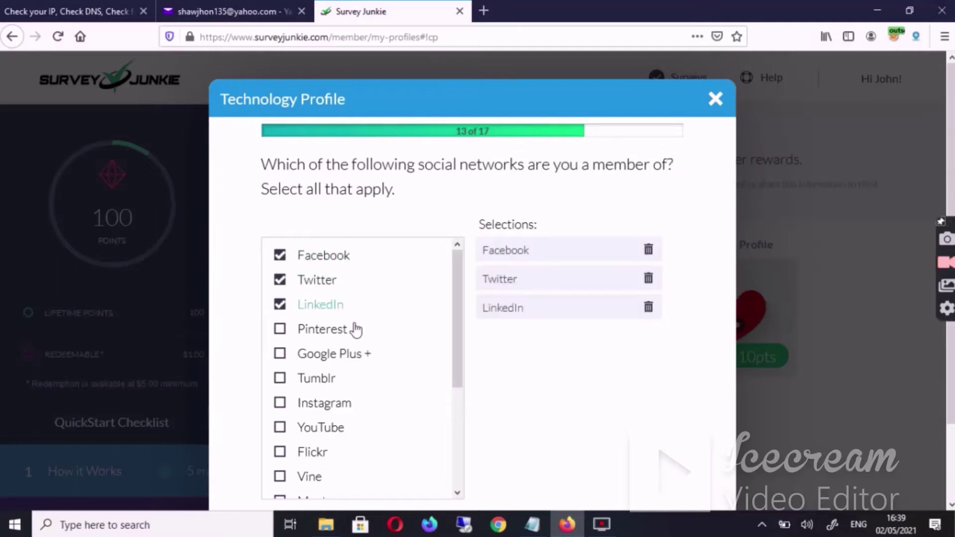
pyautogui.click(356, 331)
pyautogui.scroll(-2, 356, 332)
pyautogui.click(361, 329)
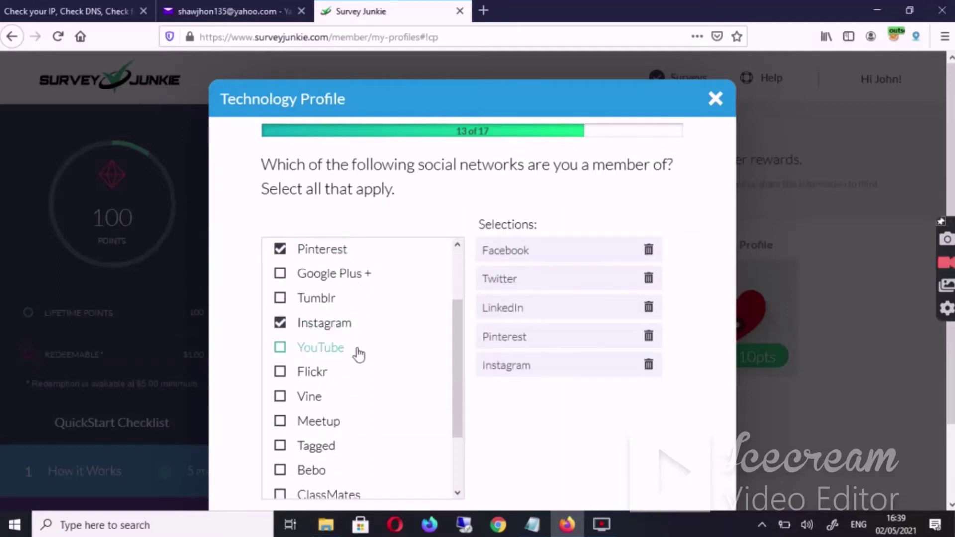
pyautogui.click(358, 354)
pyautogui.scroll(-3, 347, 324)
pyautogui.click(347, 323)
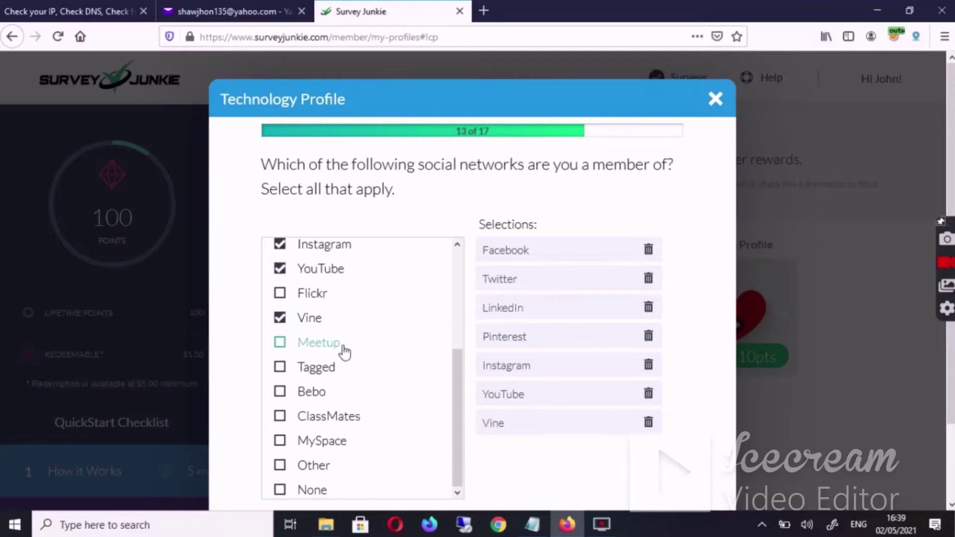
pyautogui.scroll(-2, 358, 368)
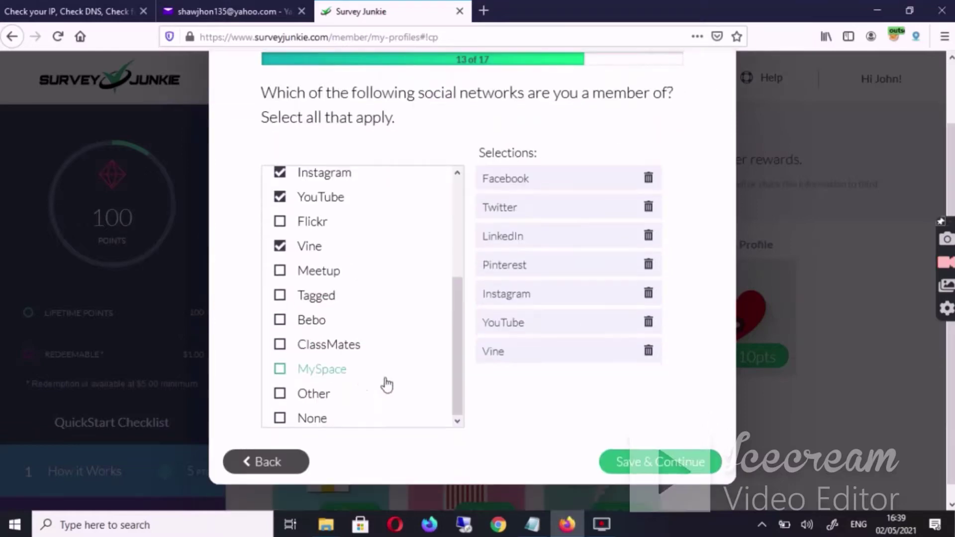
pyautogui.click(670, 455)
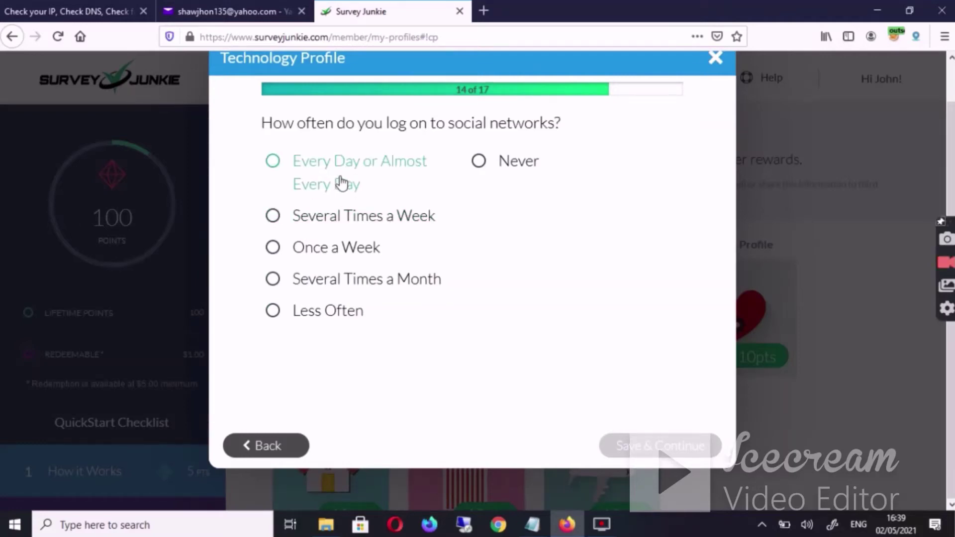
pyautogui.click(341, 183)
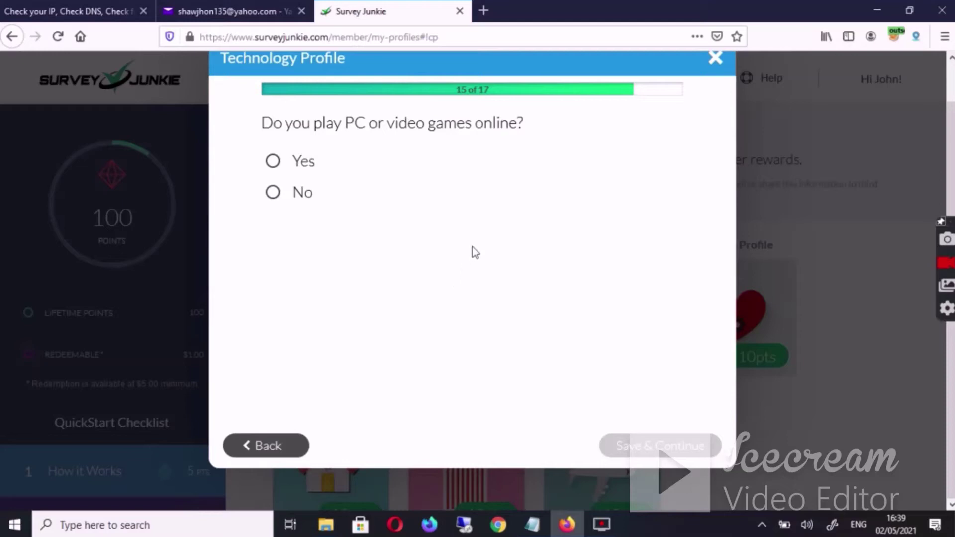
# Answer the online gaming question and mark Newspaper plus Arts & Crafts, Computers & Electronics, Cooking & Food, Entertainment & TV and Fashion, Style or Beauty magazines
pyautogui.click(324, 178)
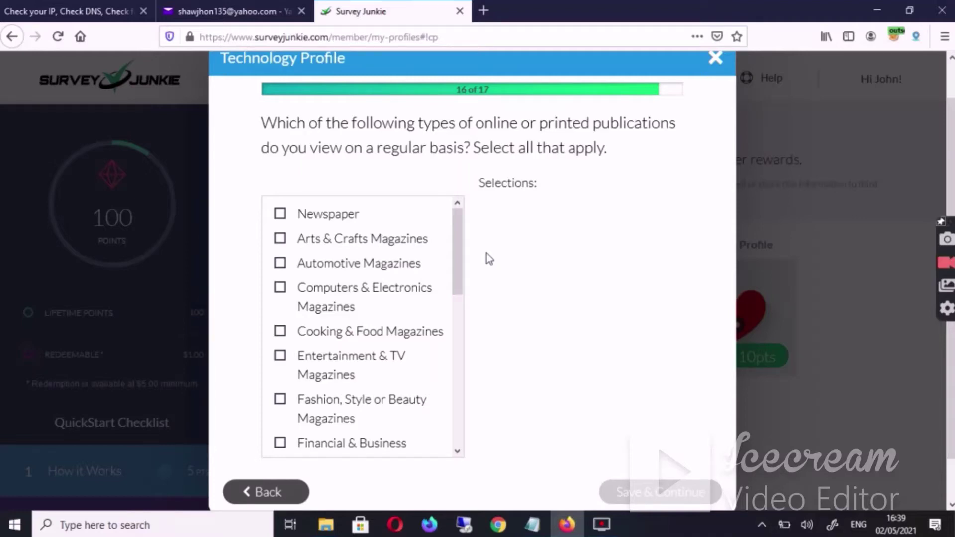
pyautogui.click(374, 222)
pyautogui.click(394, 239)
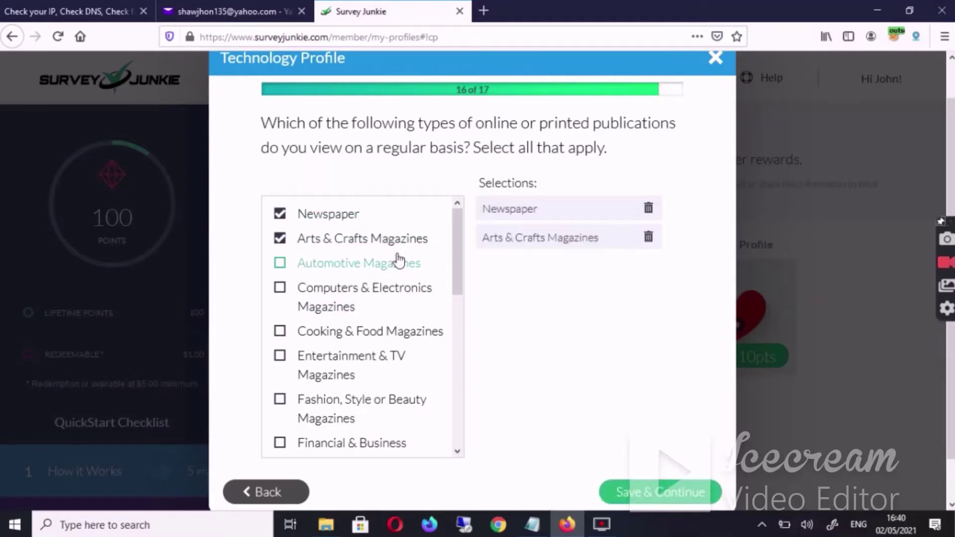
pyautogui.click(382, 306)
pyautogui.click(370, 337)
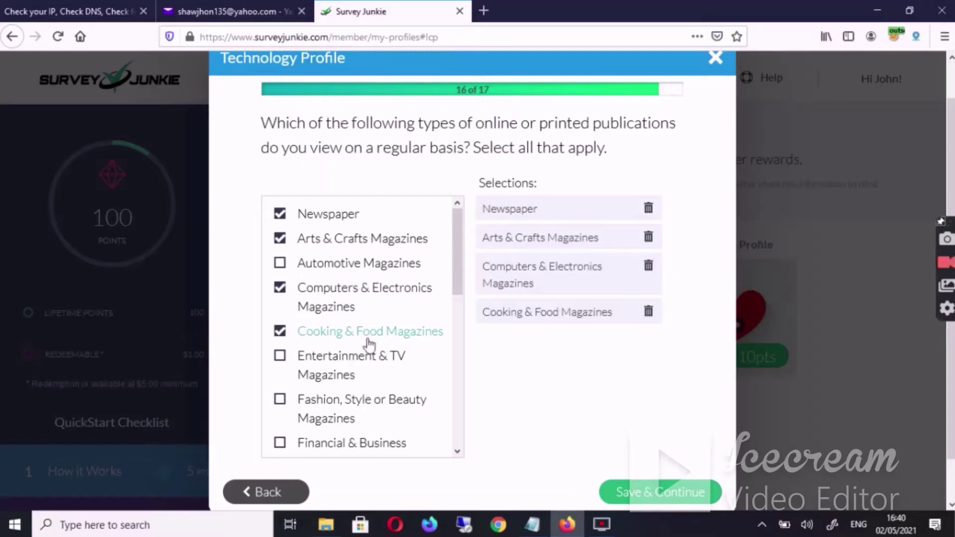
pyautogui.click(366, 377)
pyautogui.click(358, 400)
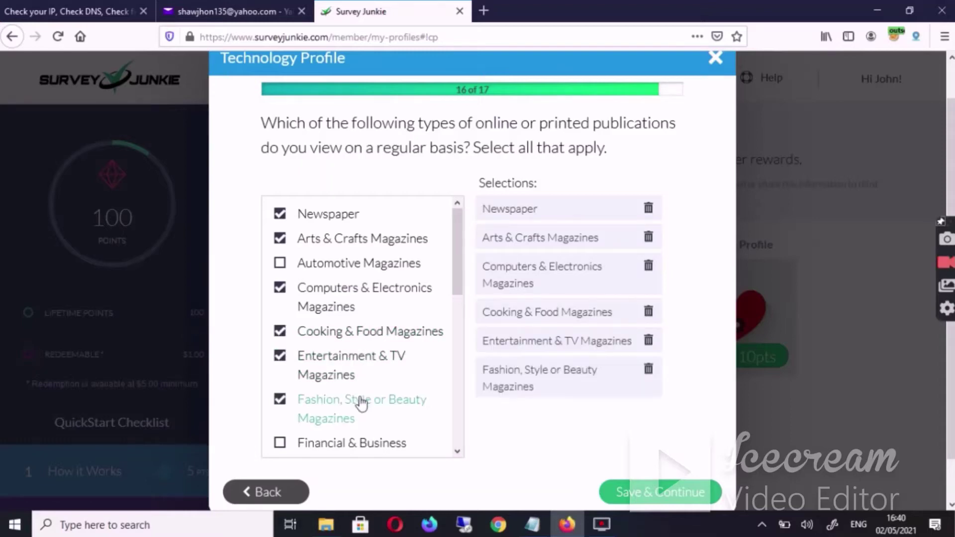
# Add Financial & Business, Health, Fitness or Sports, Parenting, Politics, Science, Nature or Medical and Technology publications and save the answer
pyautogui.scroll(-2, 373, 343)
pyautogui.click(369, 369)
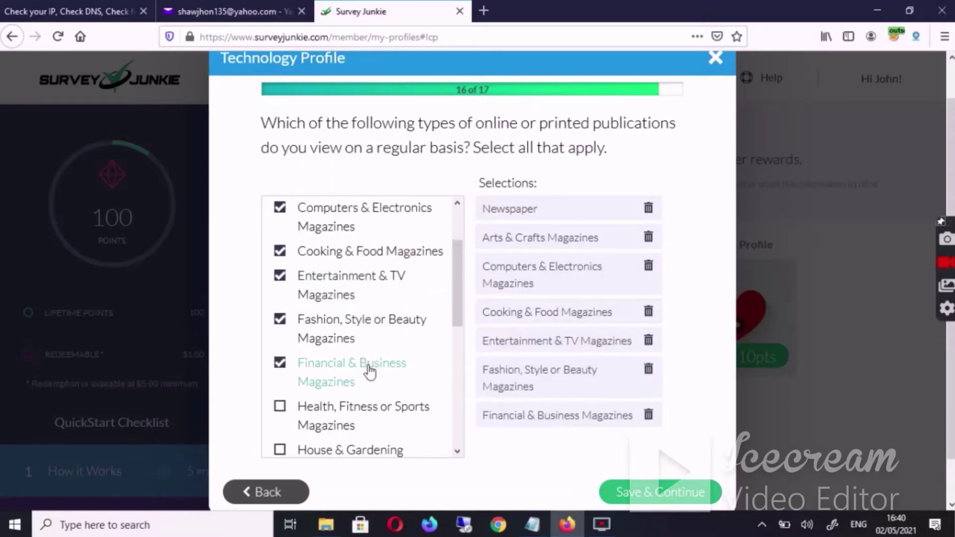
pyautogui.scroll(-3, 341, 278)
pyautogui.click(343, 264)
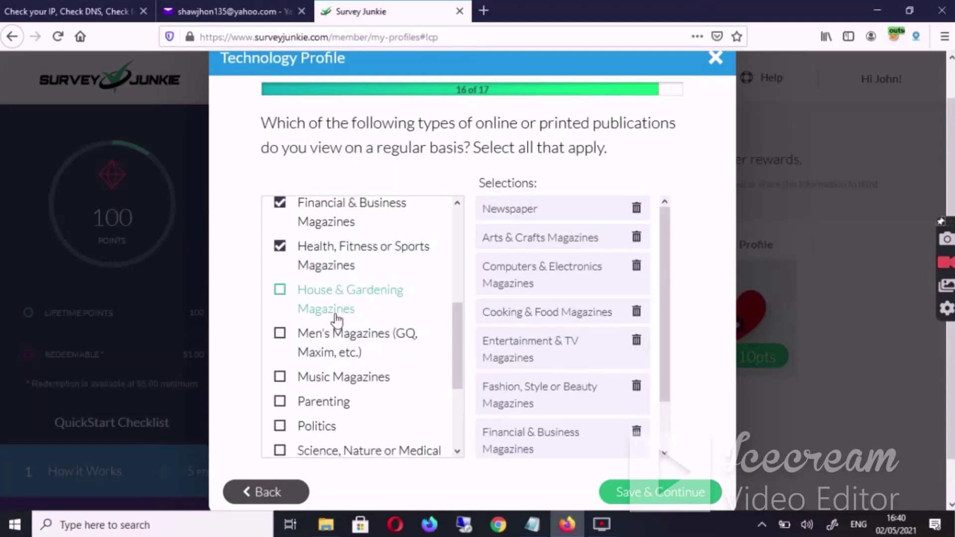
pyautogui.click(346, 403)
pyautogui.click(347, 423)
pyautogui.scroll(-2, 357, 383)
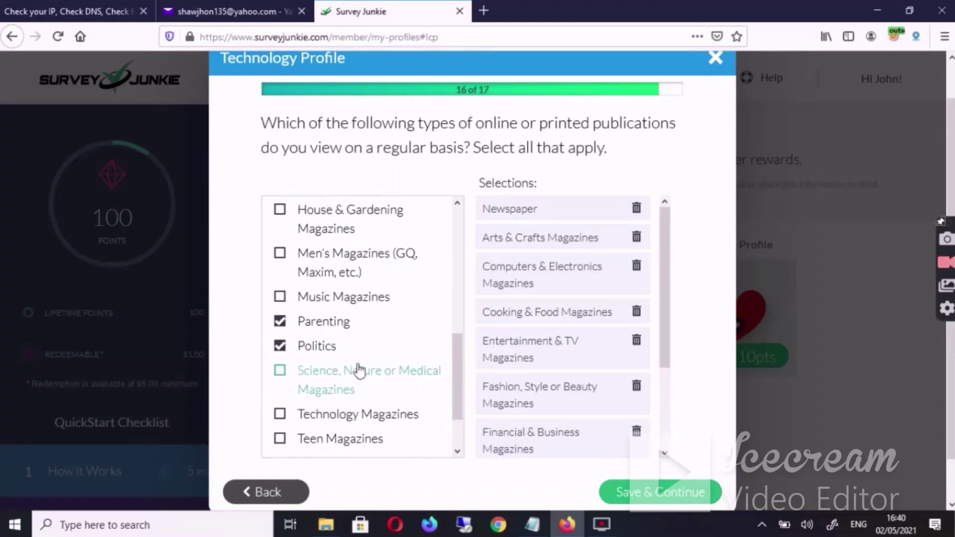
pyautogui.click(362, 368)
pyautogui.scroll(-2, 366, 364)
pyautogui.click(367, 352)
pyautogui.scroll(-2, 388, 360)
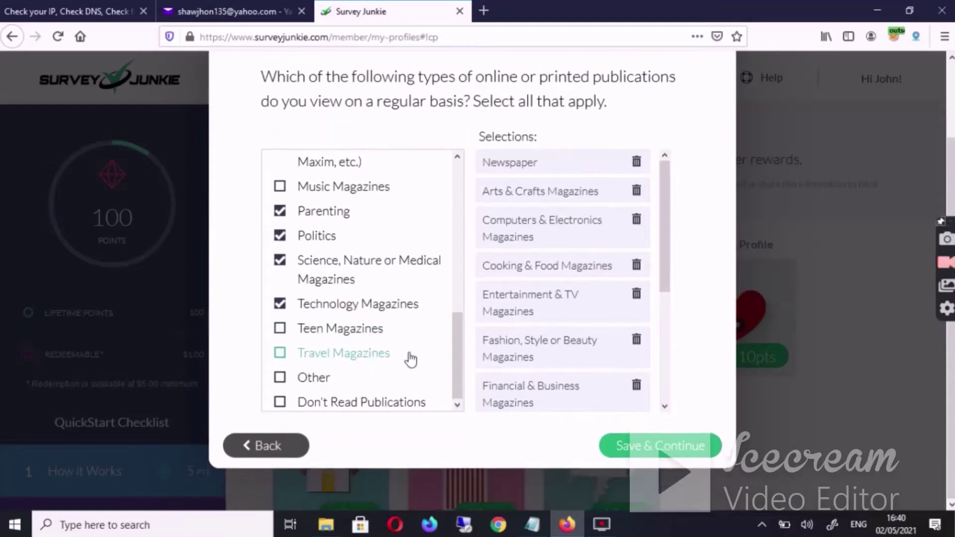
pyautogui.click(646, 451)
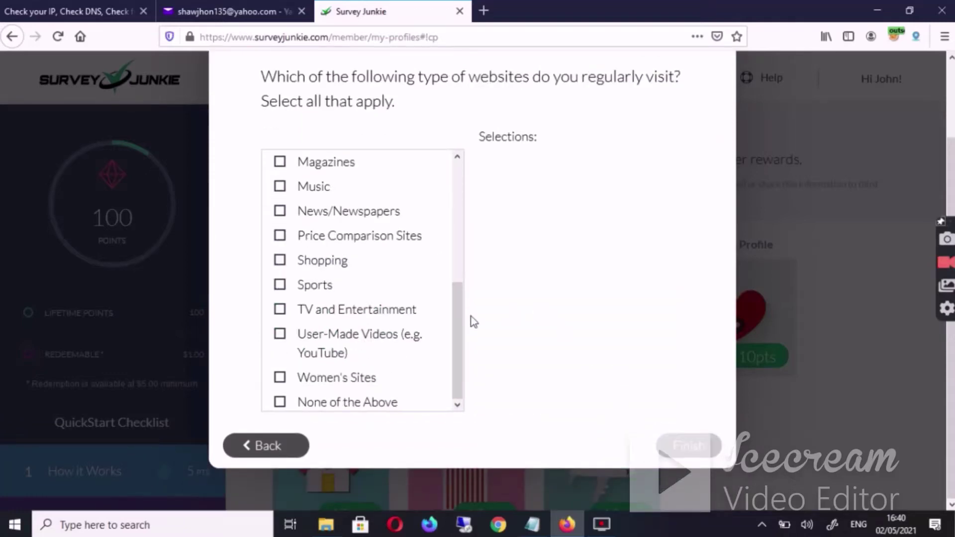
# Mark Auction, Business and Finance, Cars, Fashion and Films as website types visited regularly
pyautogui.scroll(2, 468, 328)
pyautogui.scroll(5, 420, 420)
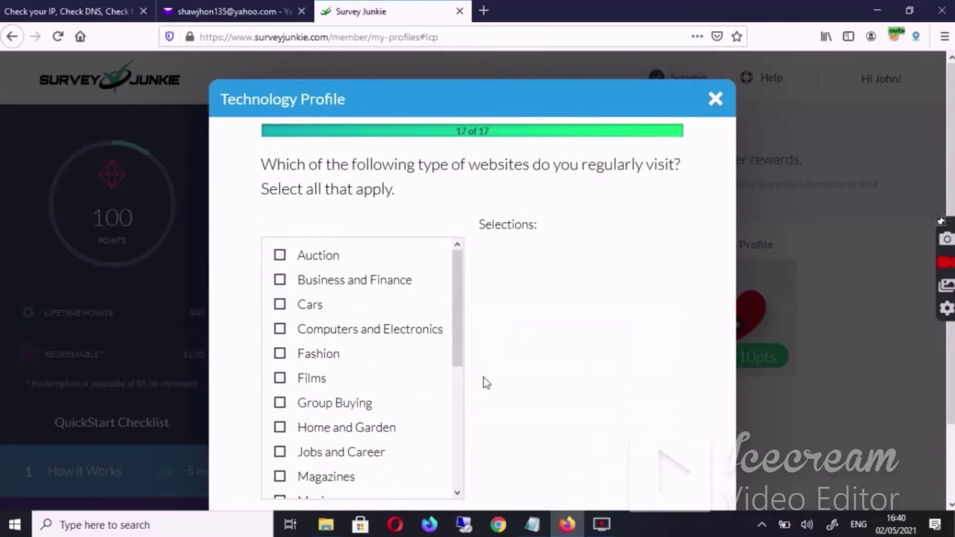
pyautogui.scroll(-2, 480, 371)
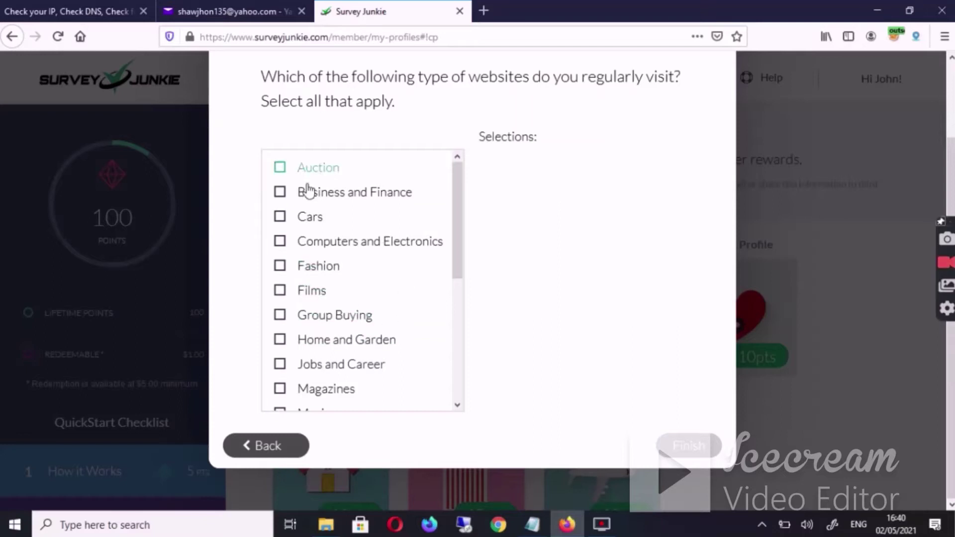
pyautogui.click(307, 183)
pyautogui.click(326, 198)
pyautogui.click(342, 222)
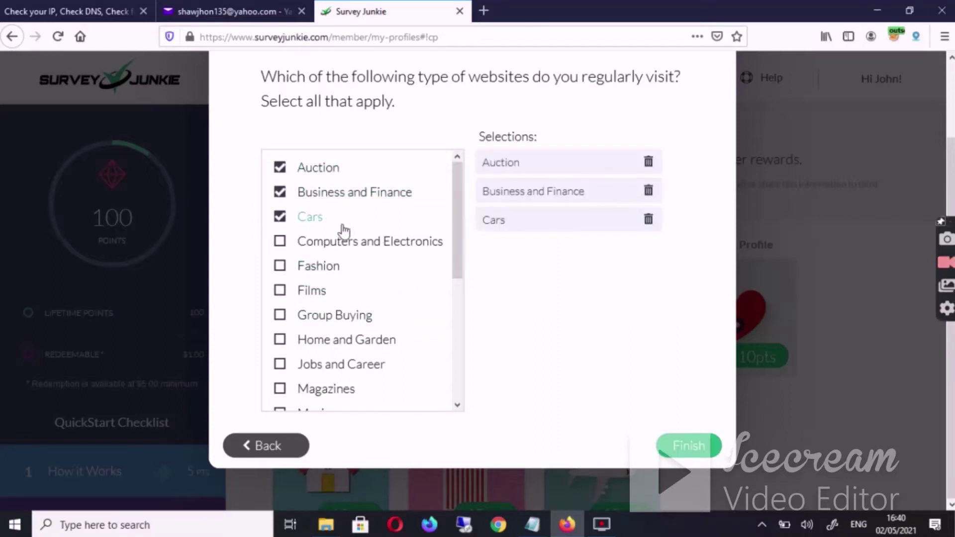
pyautogui.click(353, 268)
pyautogui.click(348, 291)
# Add Magazines, Music, News/Newspapers and TV and Entertainment to the visited websites and finish the Technology Profile
pyautogui.scroll(-2, 356, 301)
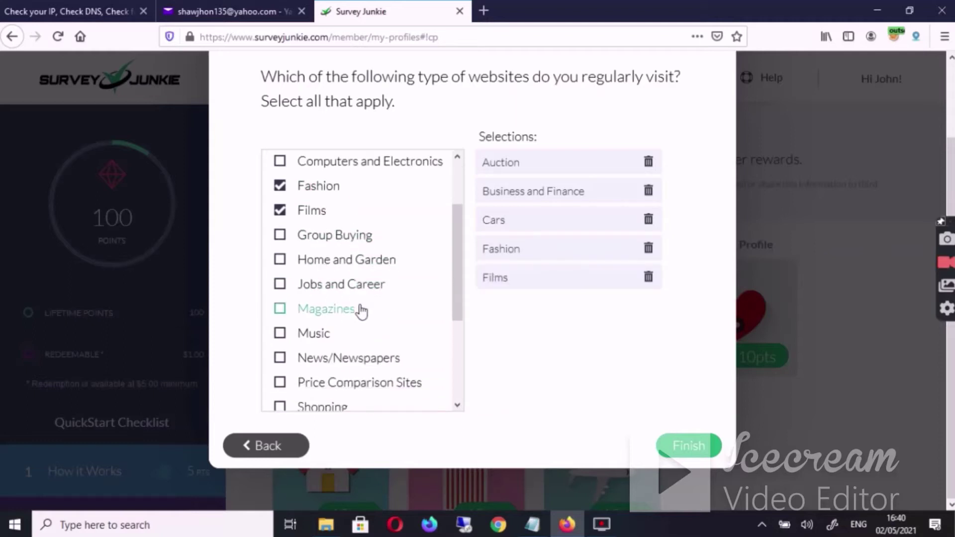
pyautogui.scroll(-2, 362, 311)
pyautogui.click(338, 251)
pyautogui.click(342, 236)
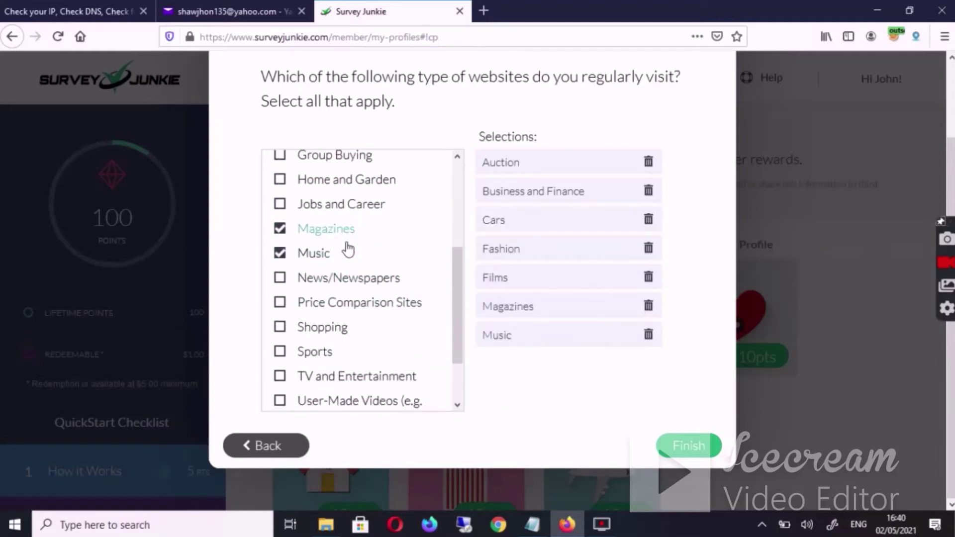
pyautogui.click(351, 279)
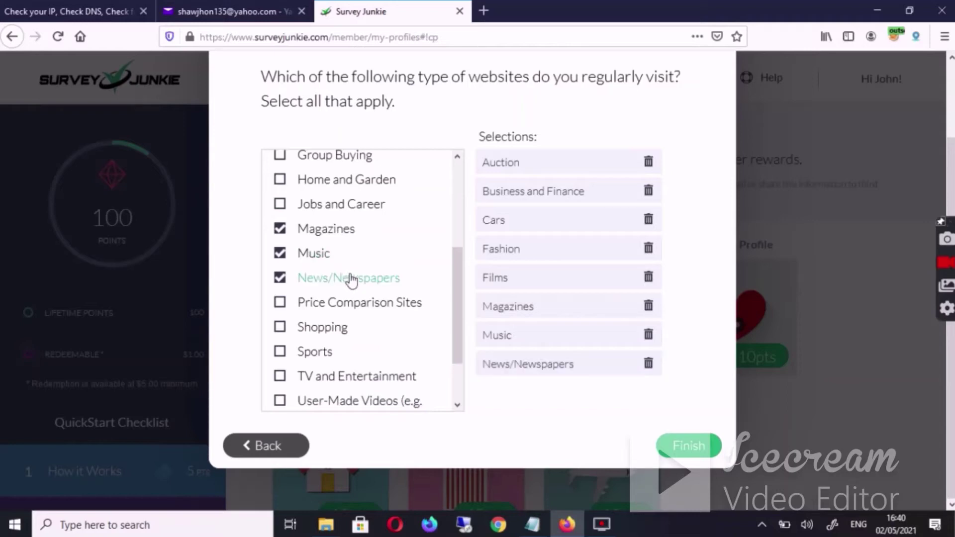
pyautogui.click(370, 377)
pyautogui.scroll(-2, 358, 261)
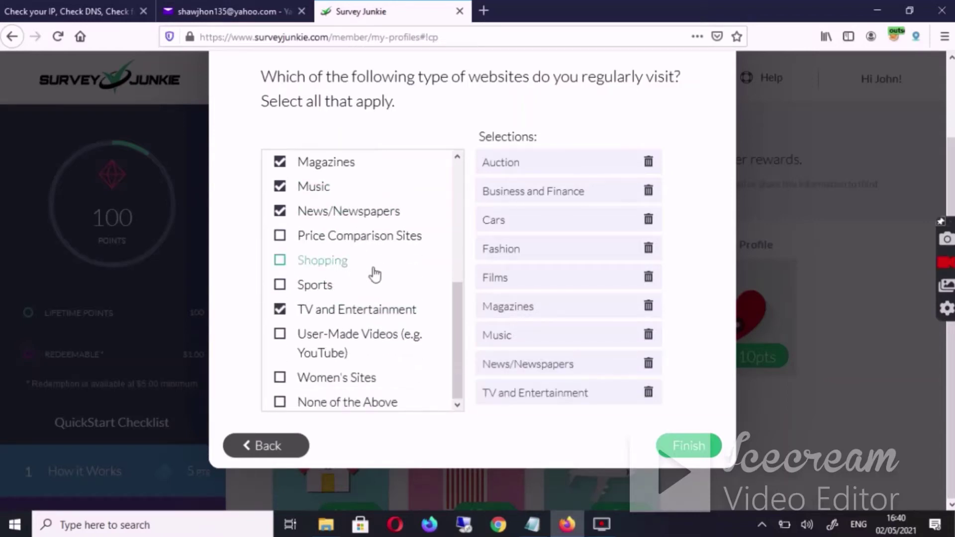
pyautogui.click(666, 439)
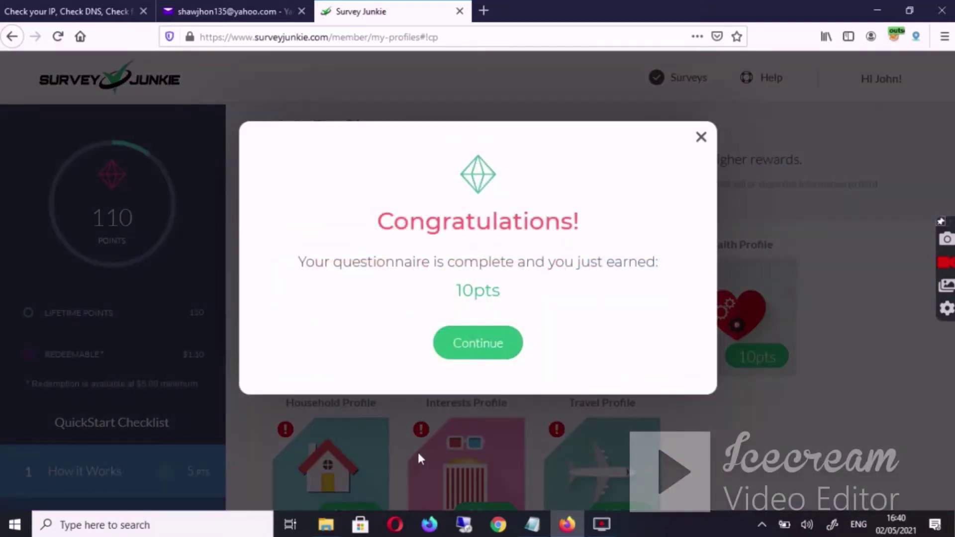
pyautogui.click(467, 344)
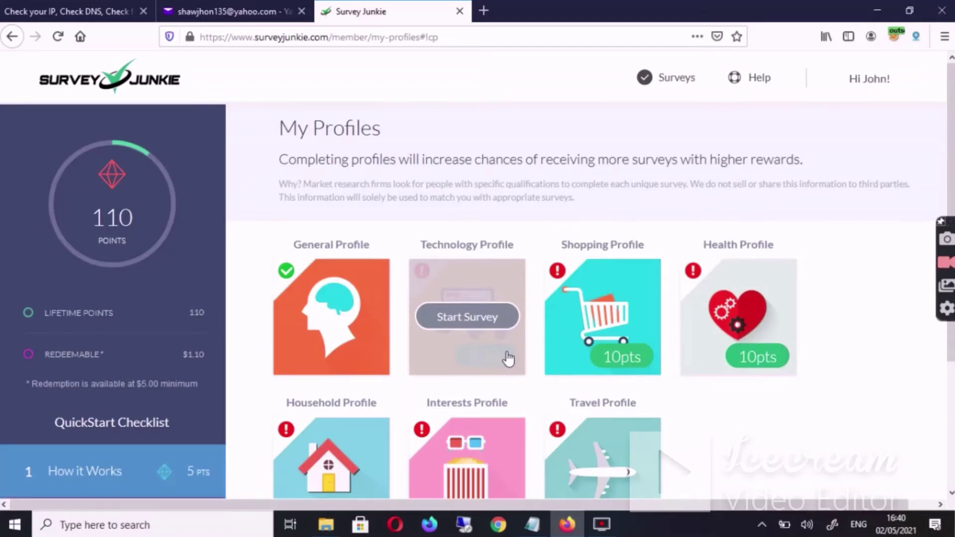
# Start the Shopping Profile and mark BestBuy, BJ's, Costco, CVS and HomeDepot as stores shopped at in the past 6 months
pyautogui.click(595, 347)
pyautogui.scroll(2, 403, 371)
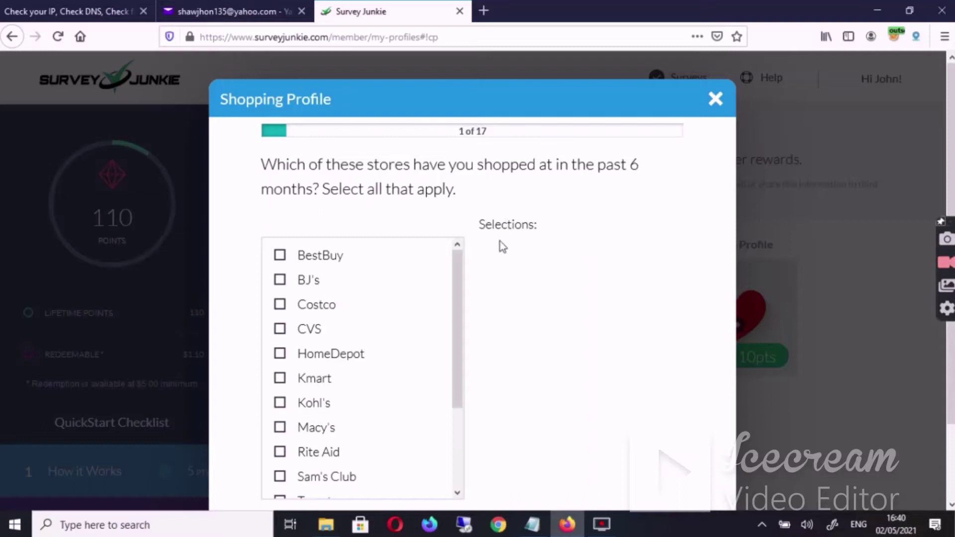
pyautogui.click(390, 268)
pyautogui.click(386, 281)
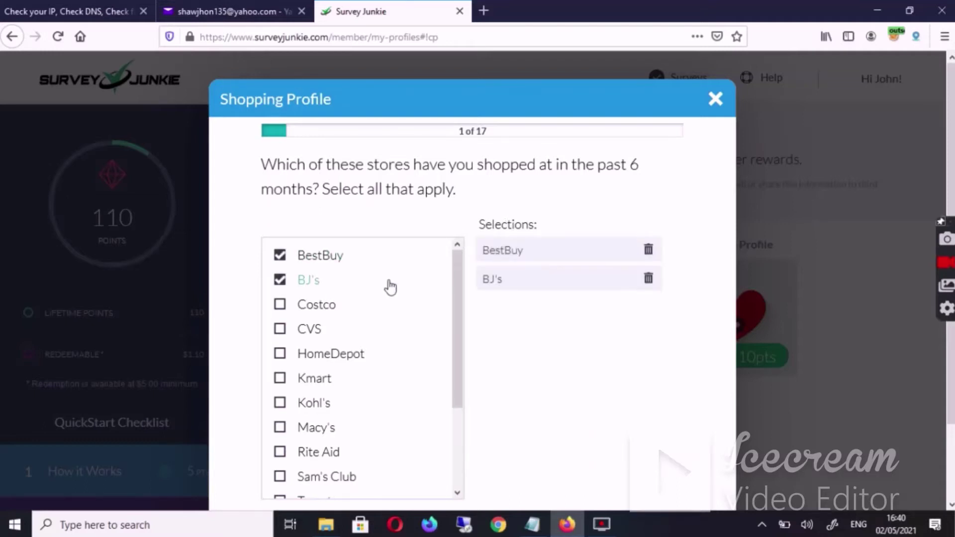
pyautogui.click(386, 313)
pyautogui.click(386, 334)
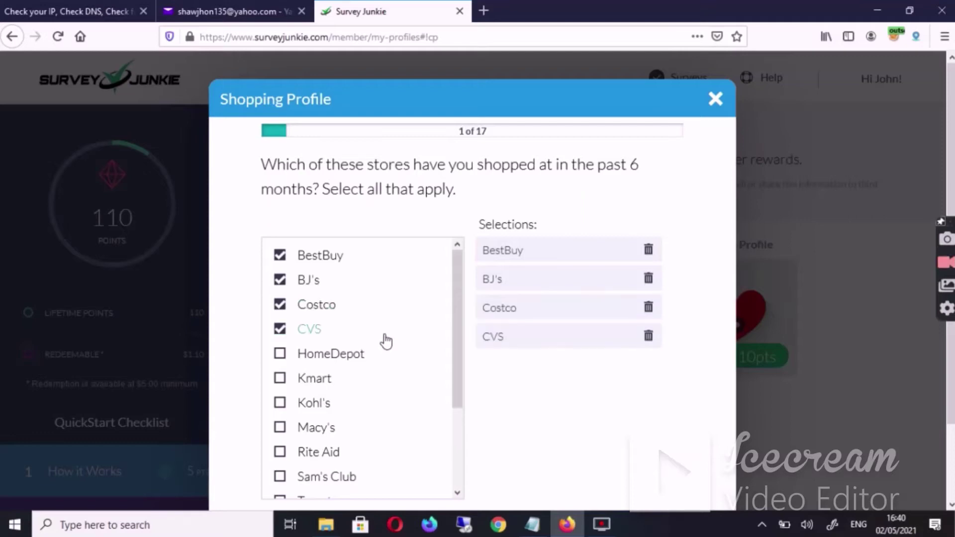
pyautogui.click(393, 366)
# Add Kmart, Kohl's, Macy's, Sam's Club and Target to the stores shopped at
pyautogui.scroll(-2, 381, 358)
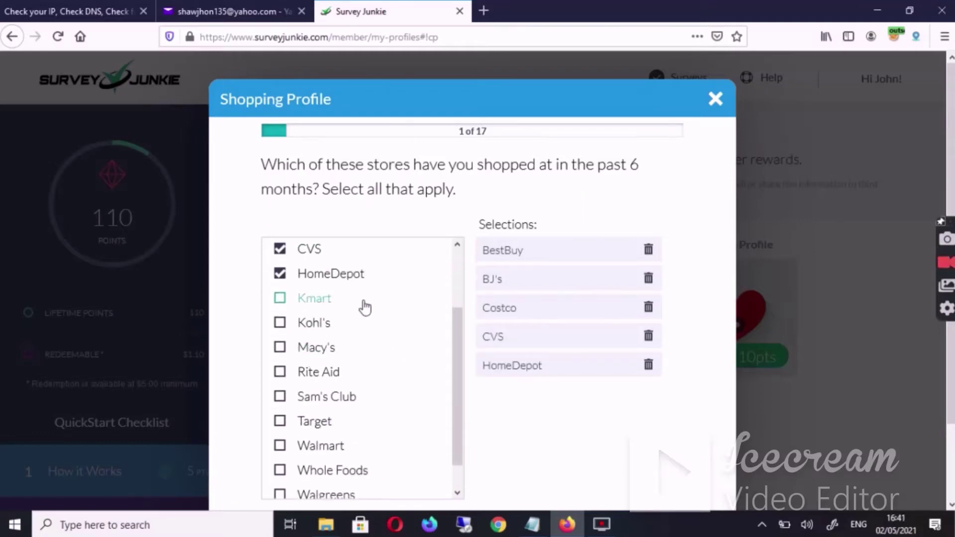
pyautogui.click(366, 308)
pyautogui.click(367, 324)
pyautogui.click(369, 351)
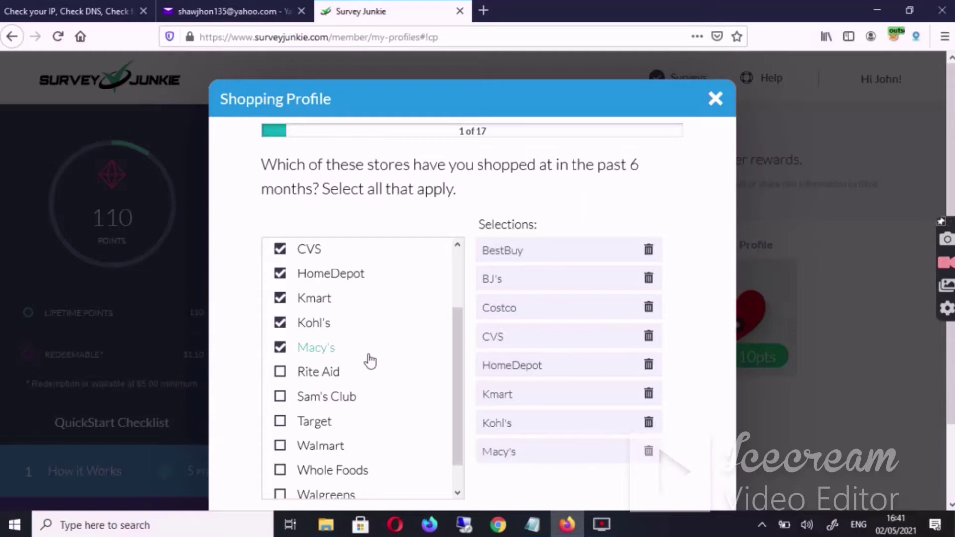
pyautogui.scroll(-1, 374, 363)
pyautogui.click(378, 371)
pyautogui.click(377, 394)
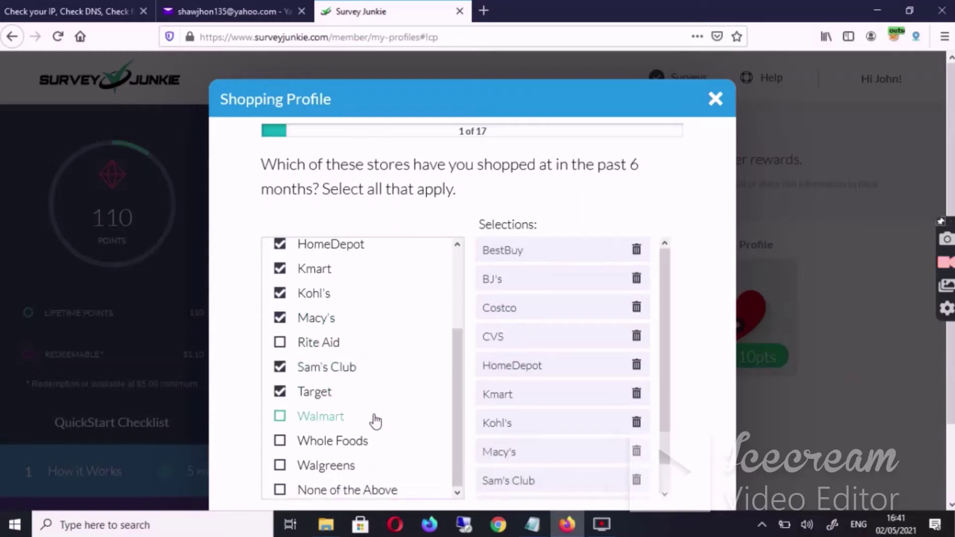
# Add Walmart, Whole Foods and Walgreens to the stores shopped at and save the answer
pyautogui.click(376, 421)
pyautogui.scroll(-3, 374, 420)
pyautogui.click(381, 381)
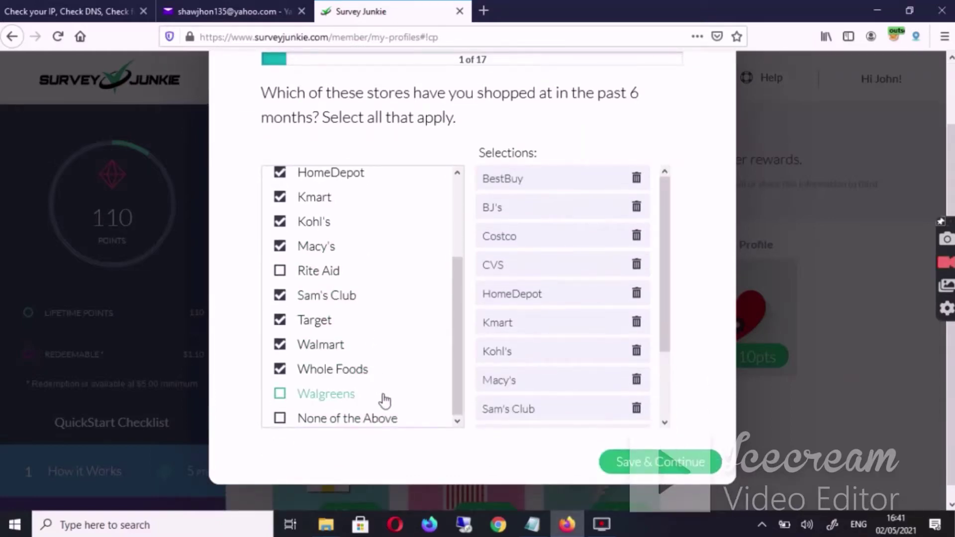
pyautogui.click(384, 396)
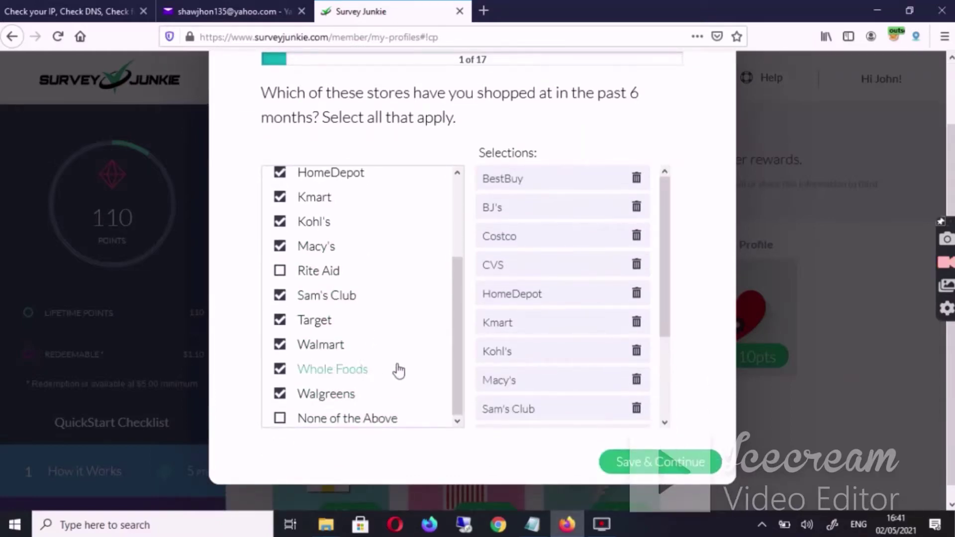
pyautogui.click(392, 184)
pyautogui.click(659, 455)
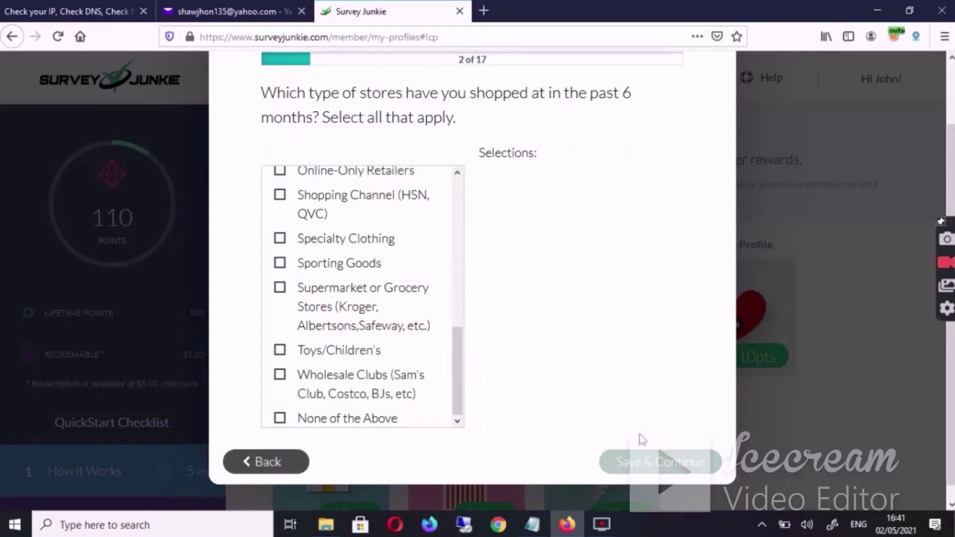
# Mark Books and Media and Convenience Stores as types of stores shopped at in the past 6 months
pyautogui.scroll(10, 378, 338)
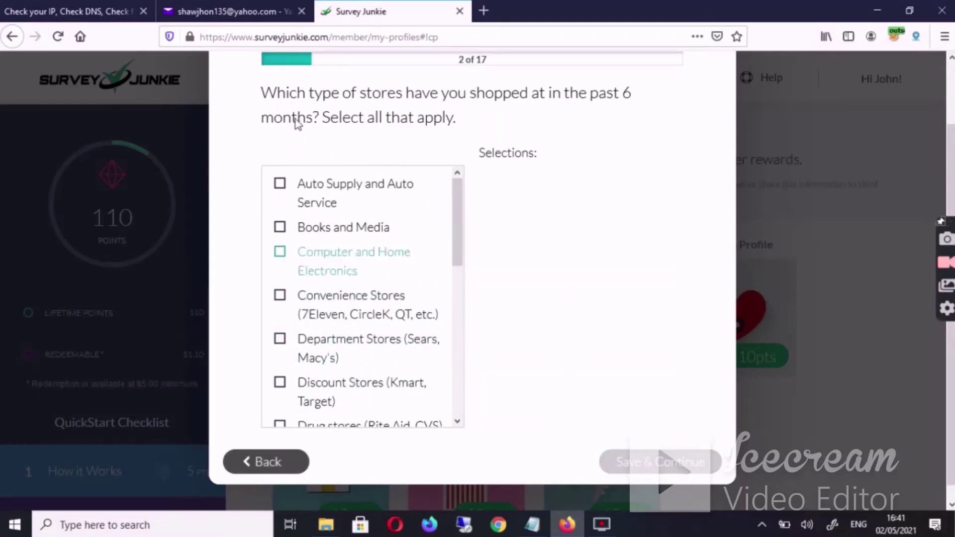
pyautogui.scroll(2, 321, 149)
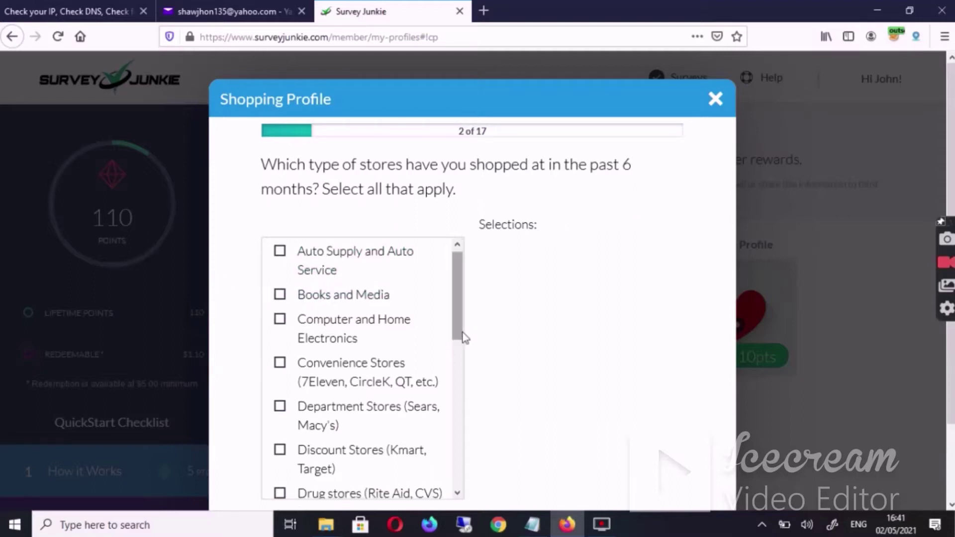
pyautogui.scroll(-2, 380, 311)
pyautogui.scroll(2, 379, 311)
pyautogui.scroll(-2, 556, 339)
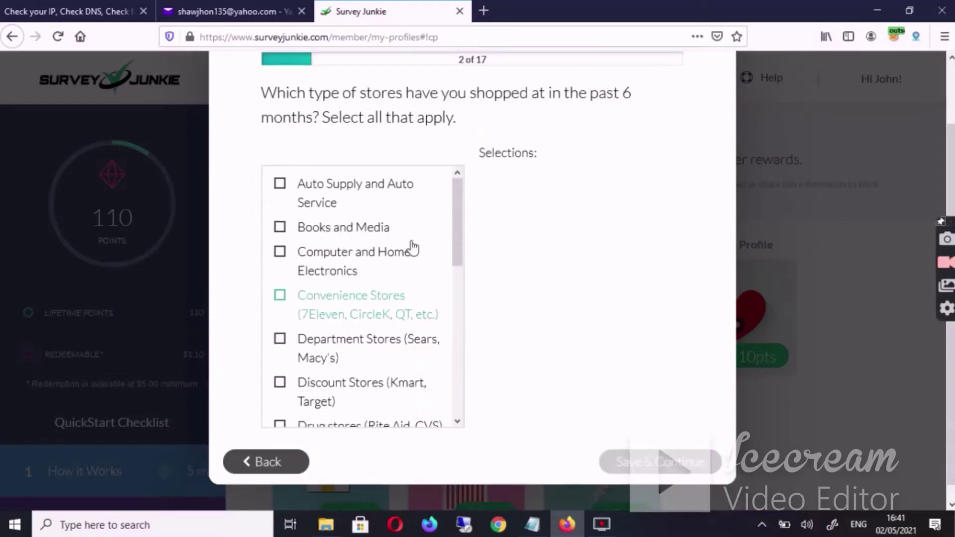
pyautogui.click(386, 225)
pyautogui.click(383, 311)
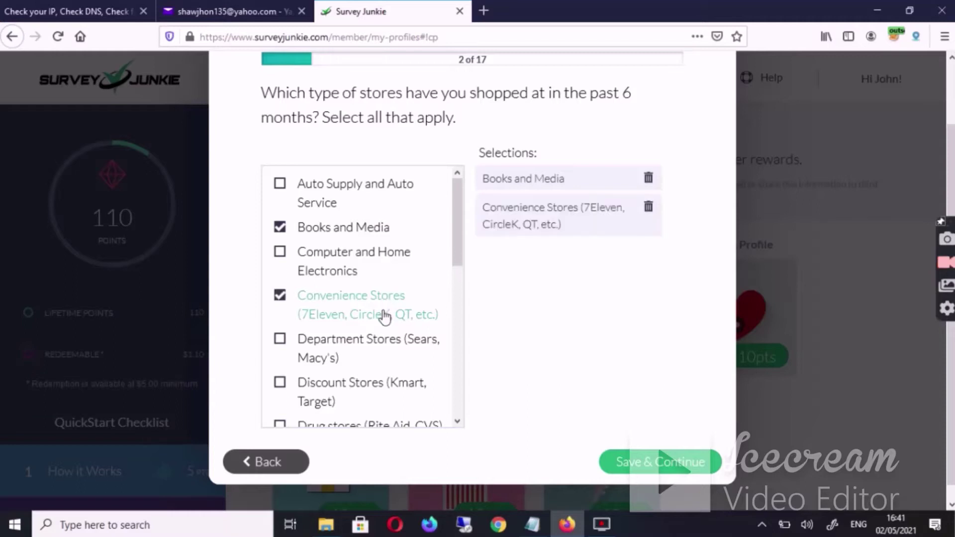
# Add Department Stores, Discount Stores, Drug stores and Hardware / Home Supply to the types of stores shopped at
pyautogui.scroll(-2, 383, 311)
pyautogui.click(355, 289)
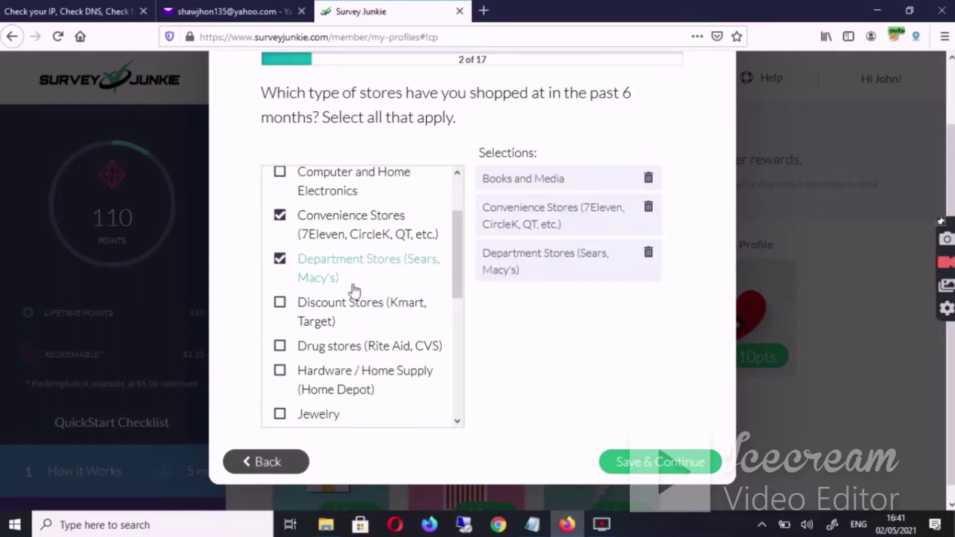
pyautogui.click(348, 312)
pyautogui.scroll(-2, 348, 312)
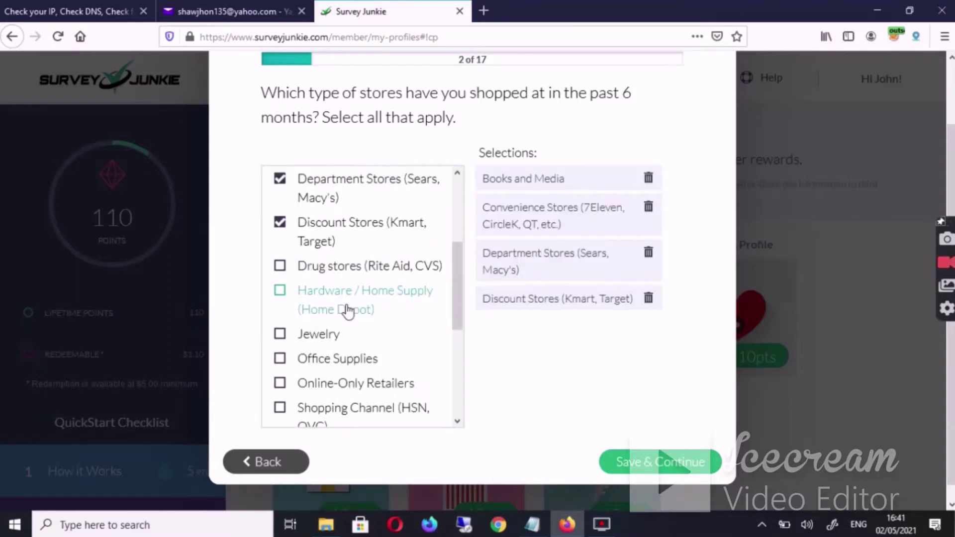
pyautogui.click(365, 269)
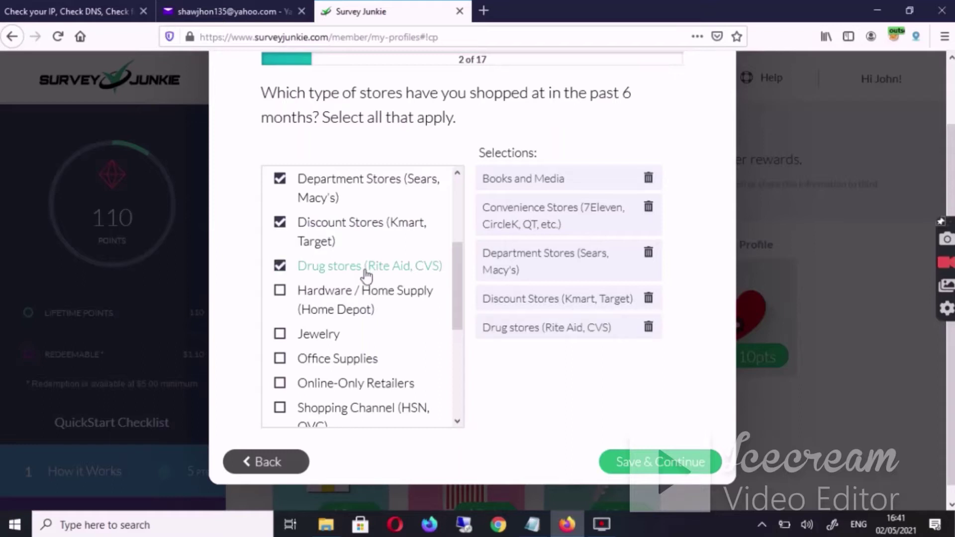
pyautogui.scroll(2, 366, 273)
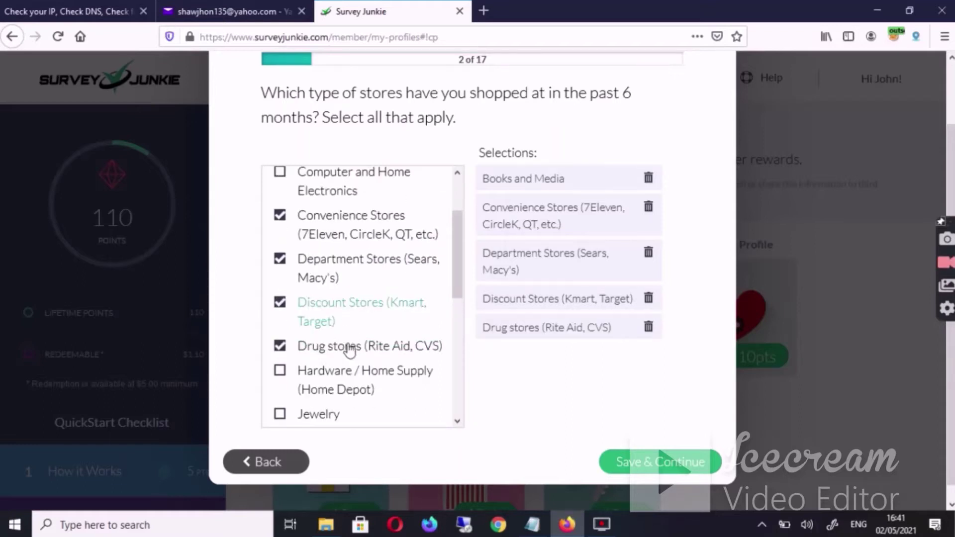
pyautogui.click(363, 393)
# Add Jewelry, Office Supplies and Shopping Channel to the types of stores shopped at
pyautogui.scroll(-4, 337, 277)
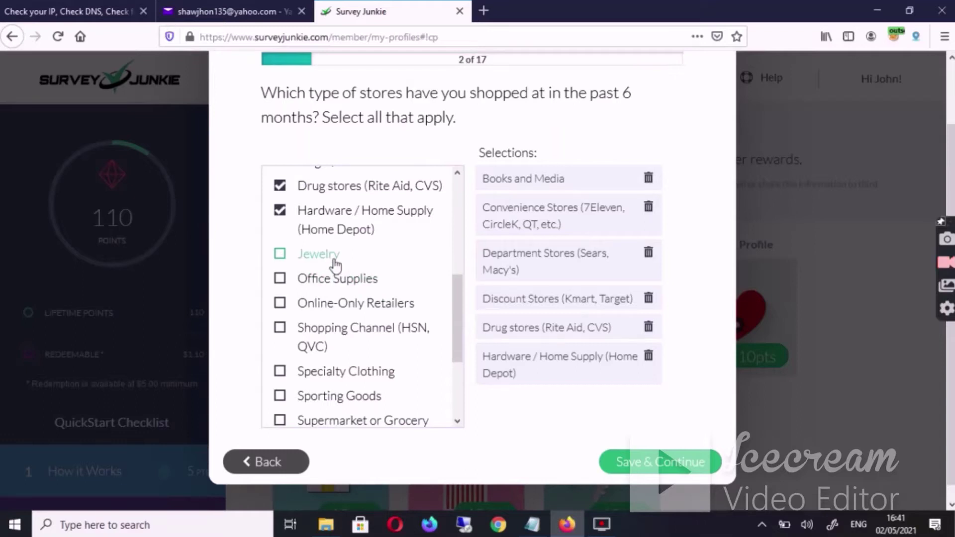
pyautogui.click(336, 264)
pyautogui.click(337, 279)
pyautogui.scroll(-2, 349, 304)
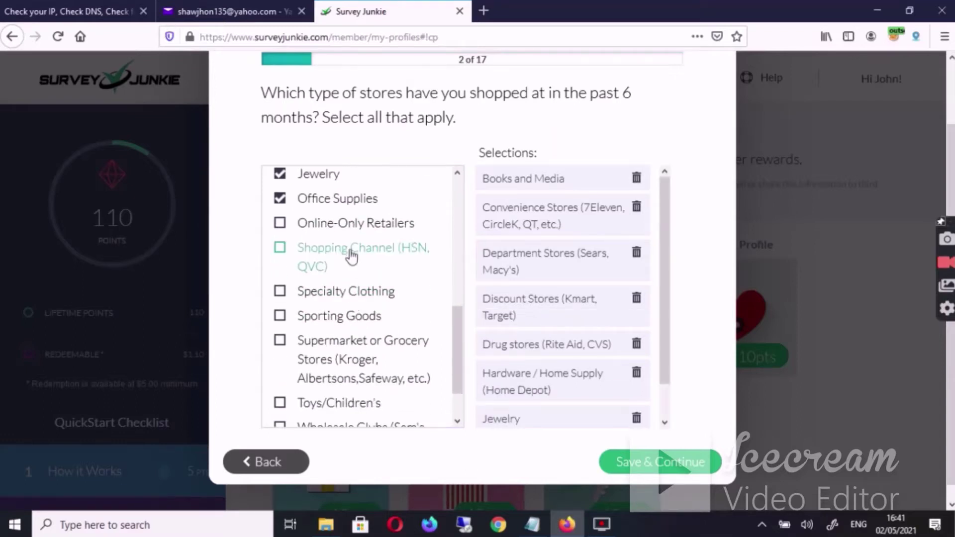
pyautogui.click(352, 256)
# Add Supermarket or Grocery Stores, Toys/Children's and Wholesale Clubs to the store types and save the answer
pyautogui.scroll(-2, 348, 269)
pyautogui.click(348, 311)
pyautogui.scroll(-1, 349, 318)
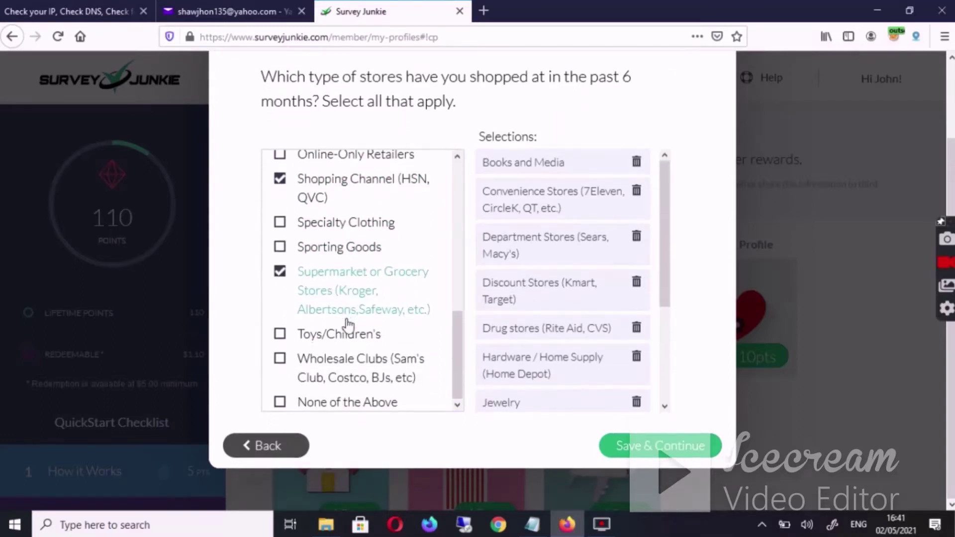
pyautogui.click(351, 335)
pyautogui.click(352, 379)
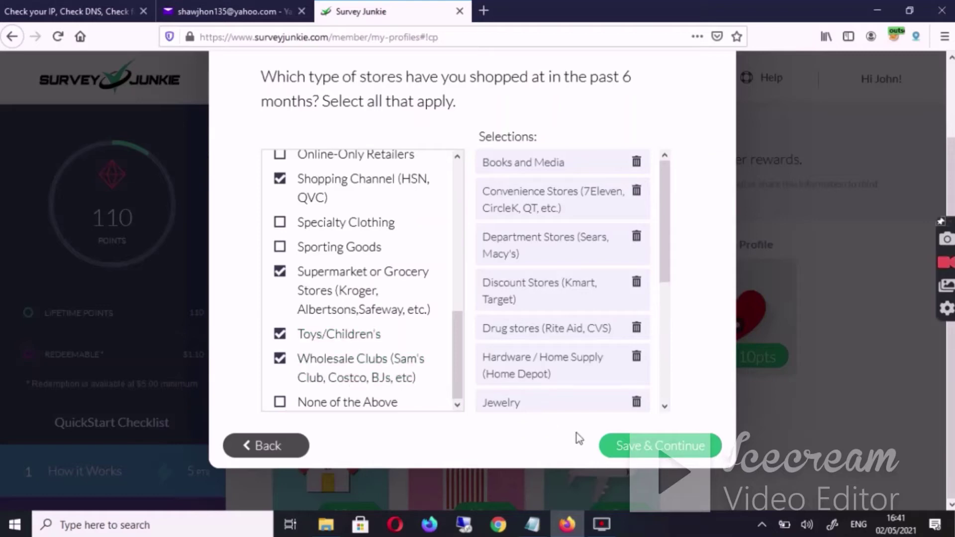
pyautogui.click(635, 448)
# Mark Alcohol, Organic Foods, Vitamins / Supplements and Medication as items purchased in the past 12 months
pyautogui.scroll(8, 387, 301)
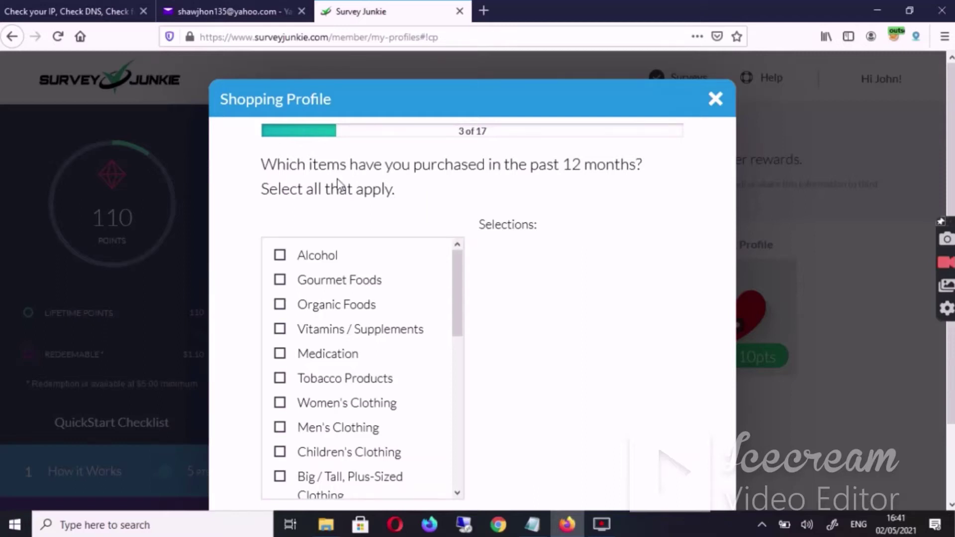
pyautogui.click(342, 270)
pyautogui.click(355, 315)
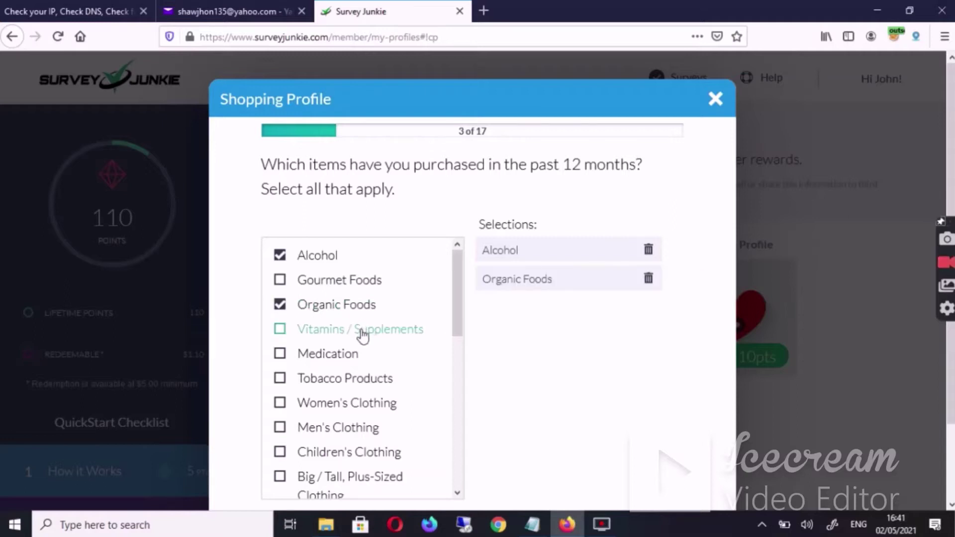
pyautogui.click(363, 331)
pyautogui.scroll(-2, 363, 339)
pyautogui.click(347, 280)
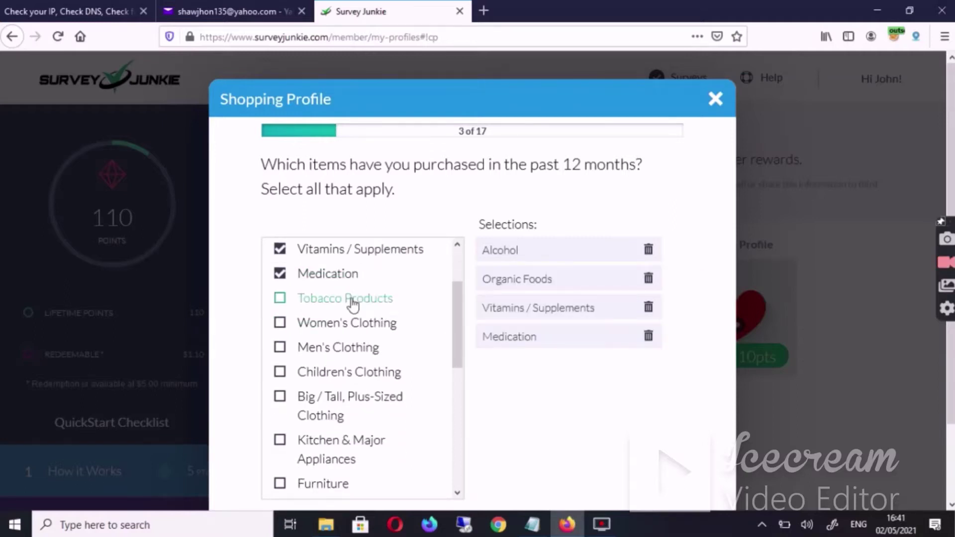
# Add Tobacco Products, Women's Clothing, Men's Clothing and Kitchen & Major Appliances to the purchased items
pyautogui.click(352, 303)
pyautogui.click(354, 326)
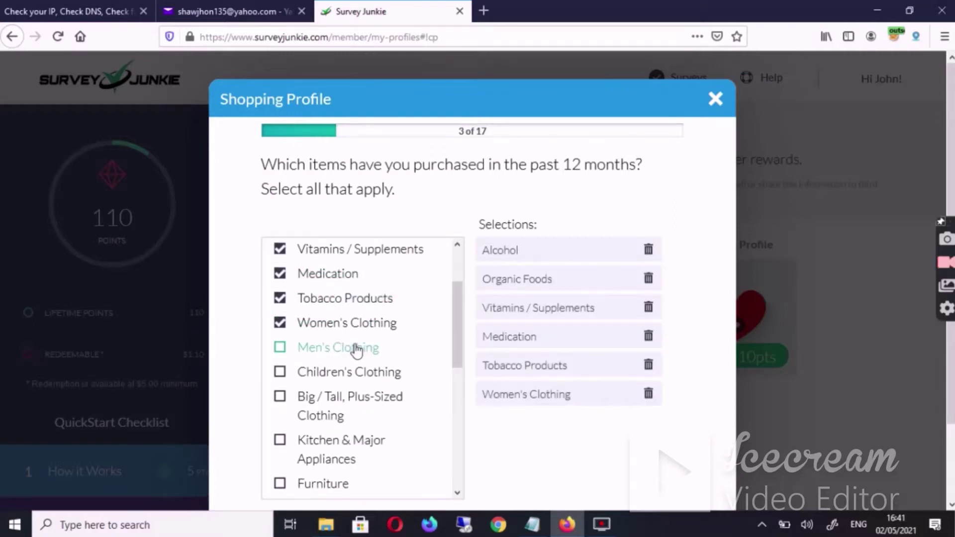
pyautogui.click(354, 345)
pyautogui.scroll(-2, 355, 347)
pyautogui.click(354, 370)
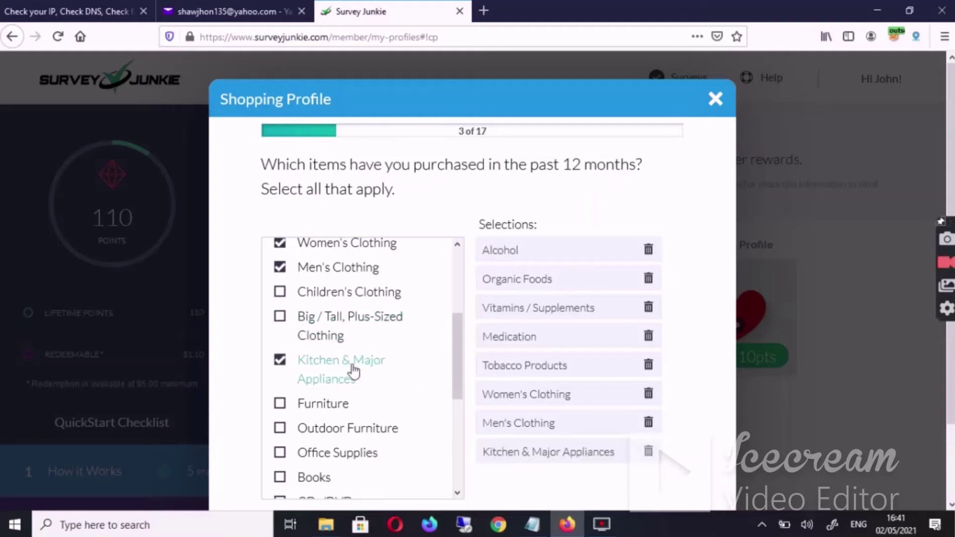
pyautogui.click(335, 402)
pyautogui.scroll(-2, 340, 397)
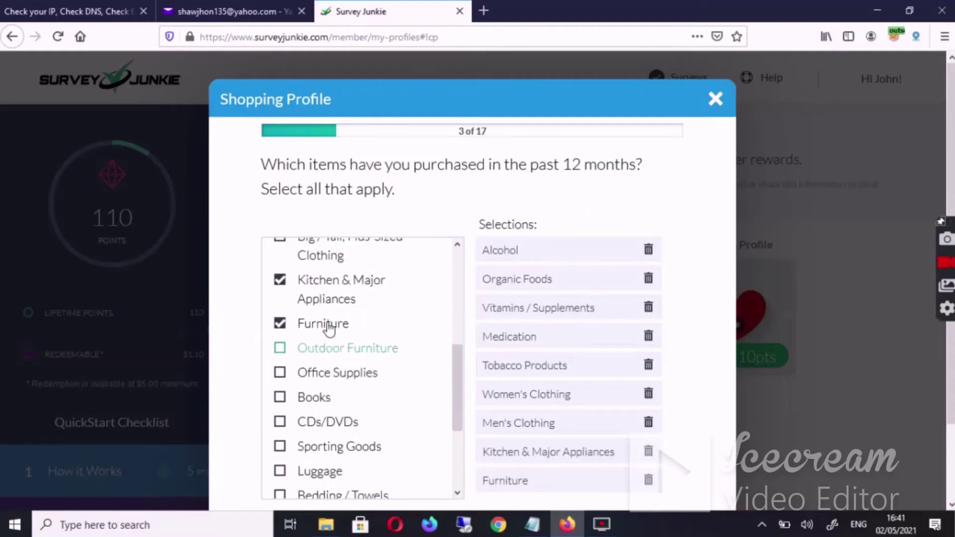
pyautogui.click(329, 326)
# Add Books, CDs/DVDs and Luggage to the items purchased in the past 12 months and save the answer
pyautogui.click(318, 397)
pyautogui.click(334, 423)
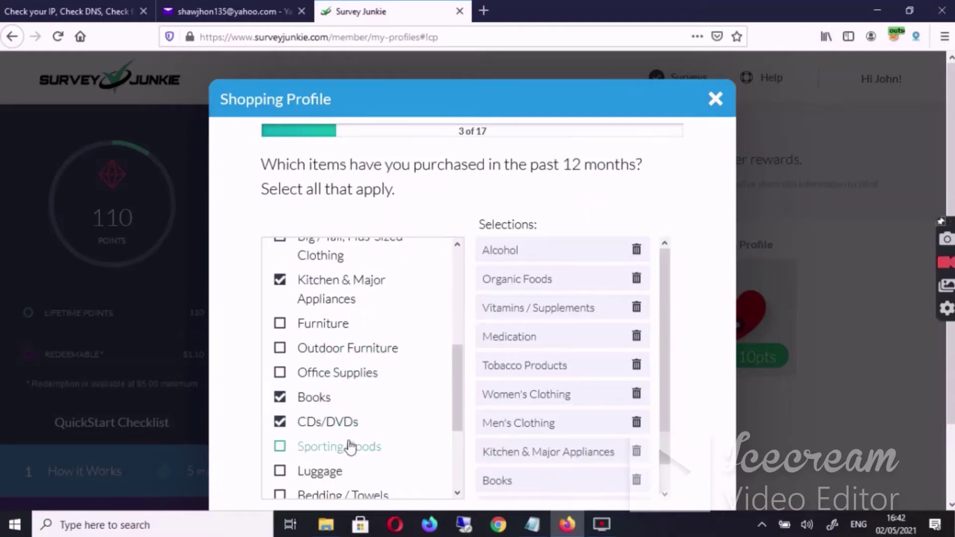
pyautogui.scroll(-2, 353, 393)
pyautogui.click(346, 396)
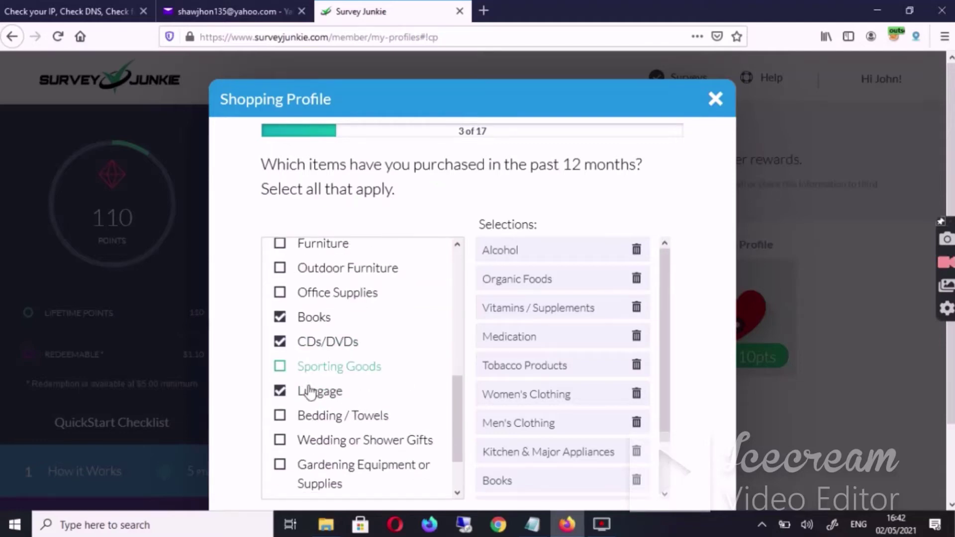
pyautogui.scroll(-1, 315, 390)
pyautogui.scroll(-2, 645, 393)
pyautogui.click(659, 446)
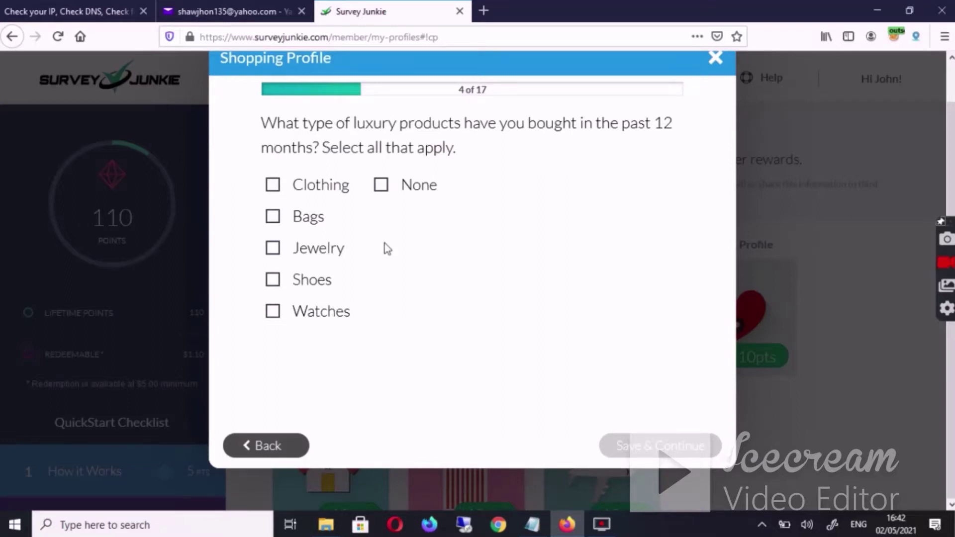
# Mark Clothing as the type of luxury product bought in the past 12 months and save the answer
pyautogui.click(293, 189)
pyautogui.click(663, 448)
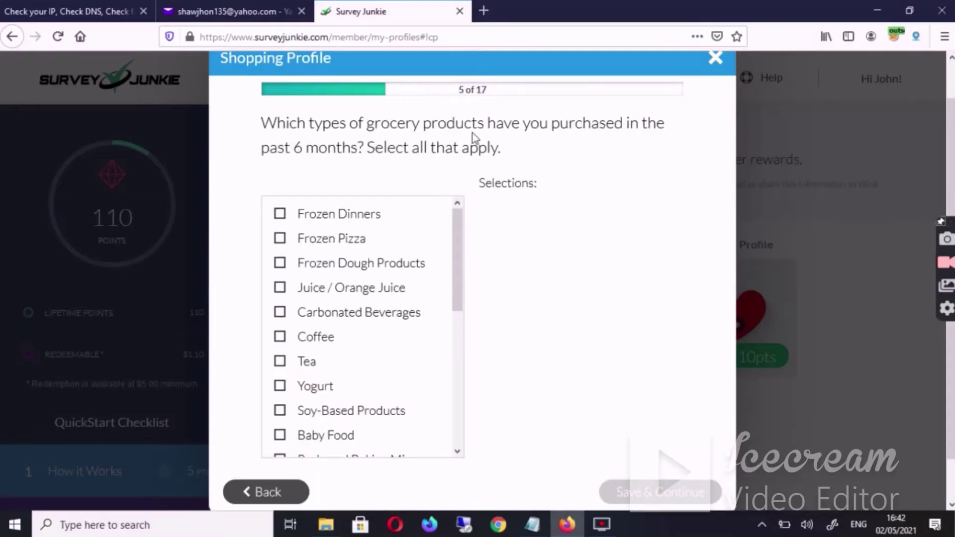
# Mark Frozen Dinners, Frozen Pizza, Juice / Orange Juice, Coffee, Tea and Yogurt as grocery products purchased in the past 6 months
pyautogui.click(376, 226)
pyautogui.click(379, 242)
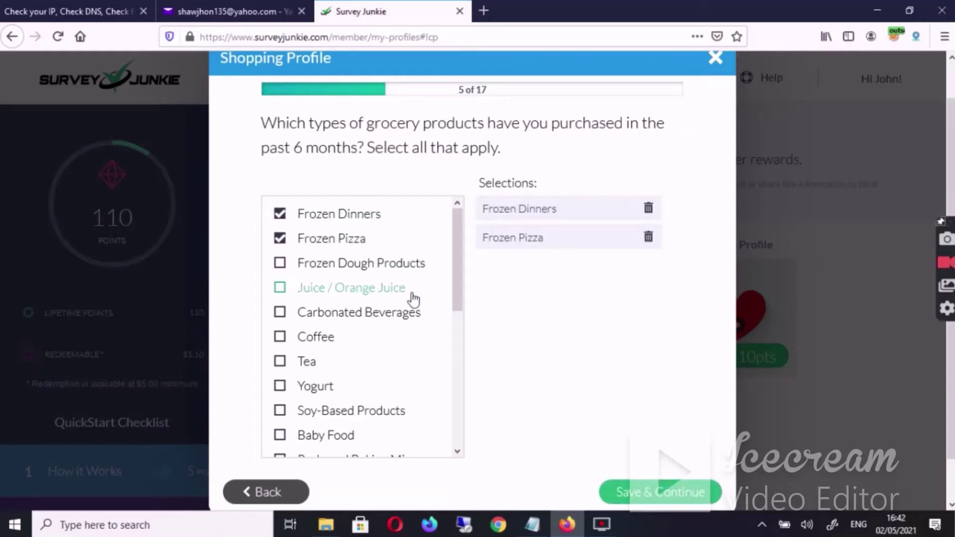
pyautogui.click(412, 294)
pyautogui.click(398, 340)
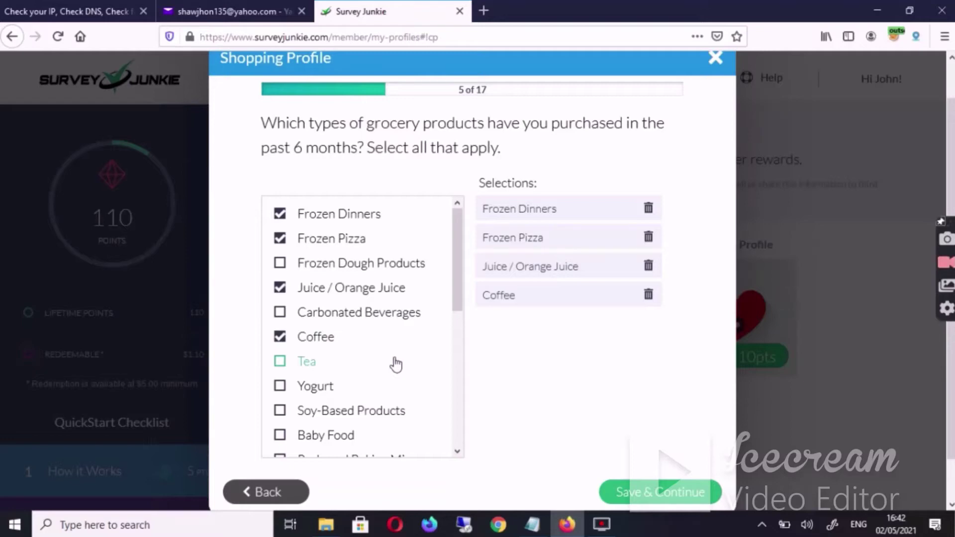
pyautogui.click(398, 364)
pyautogui.click(397, 377)
pyautogui.click(393, 384)
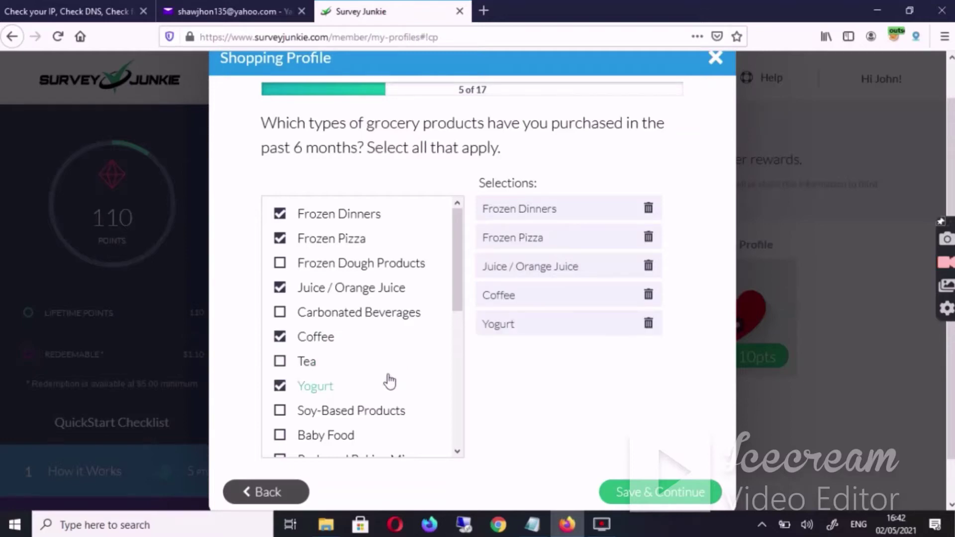
pyautogui.click(380, 367)
# Add Snack Foods (Chips / Popcorn), Fruit Snacks and Candy/Chocolate to the purchased grocery products
pyautogui.scroll(-3, 381, 373)
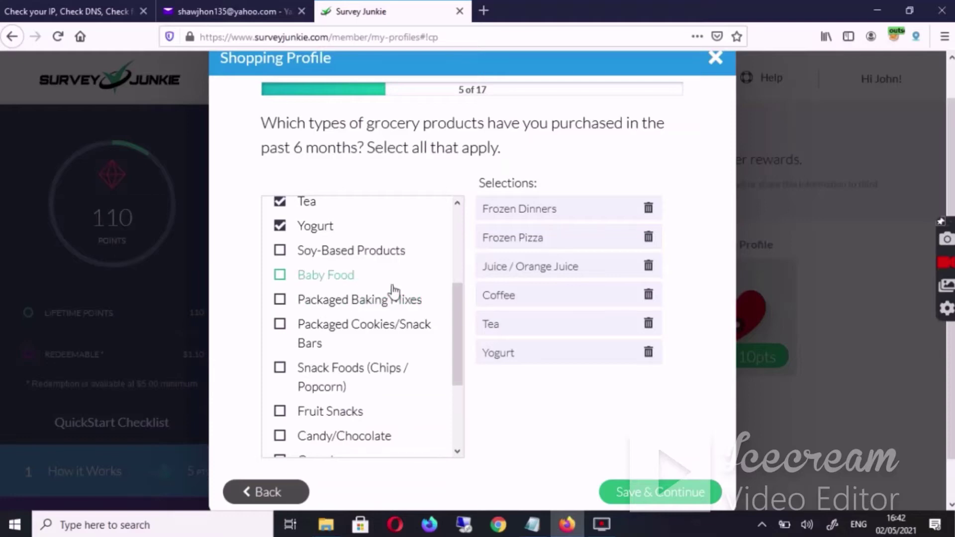
pyautogui.click(330, 396)
pyautogui.click(331, 416)
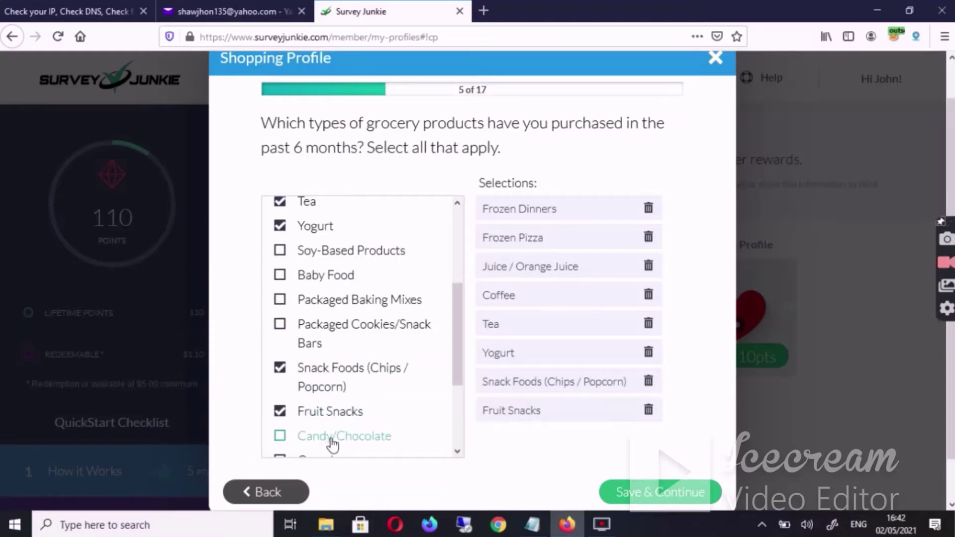
pyautogui.click(332, 441)
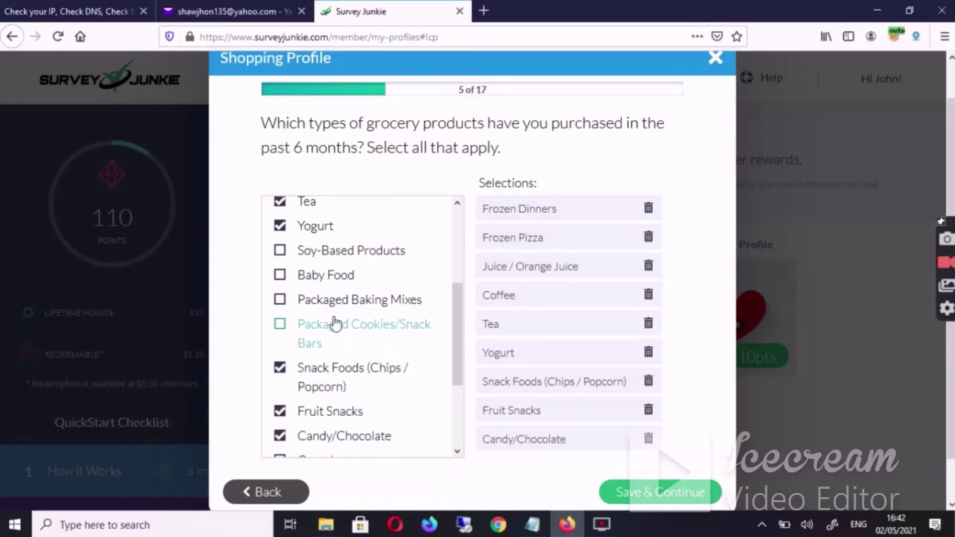
# Add Cereal, Health Foods and Vitamins / Supplements to the purchased grocery products and save the answer
pyautogui.scroll(-3, 335, 324)
pyautogui.click(329, 334)
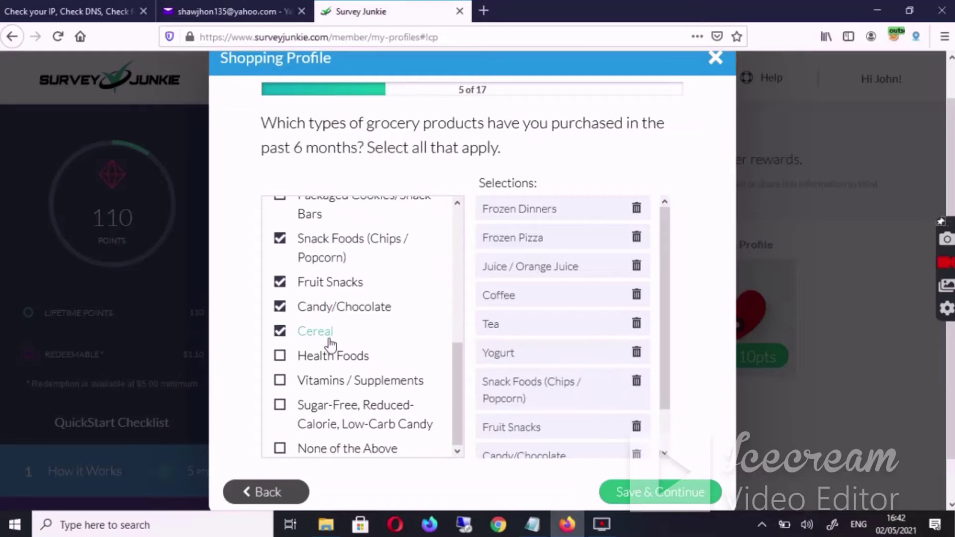
pyautogui.click(330, 362)
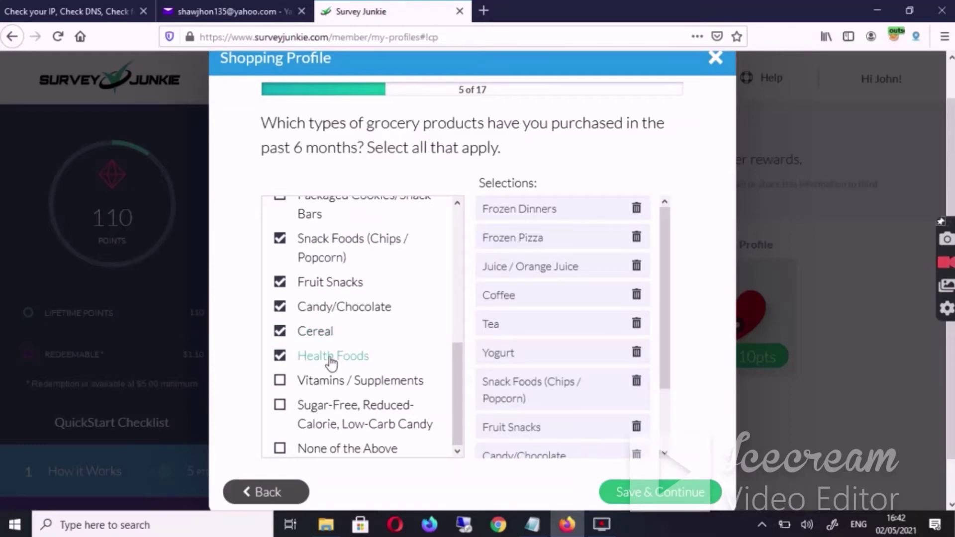
pyautogui.click(337, 387)
pyautogui.scroll(-1, 341, 387)
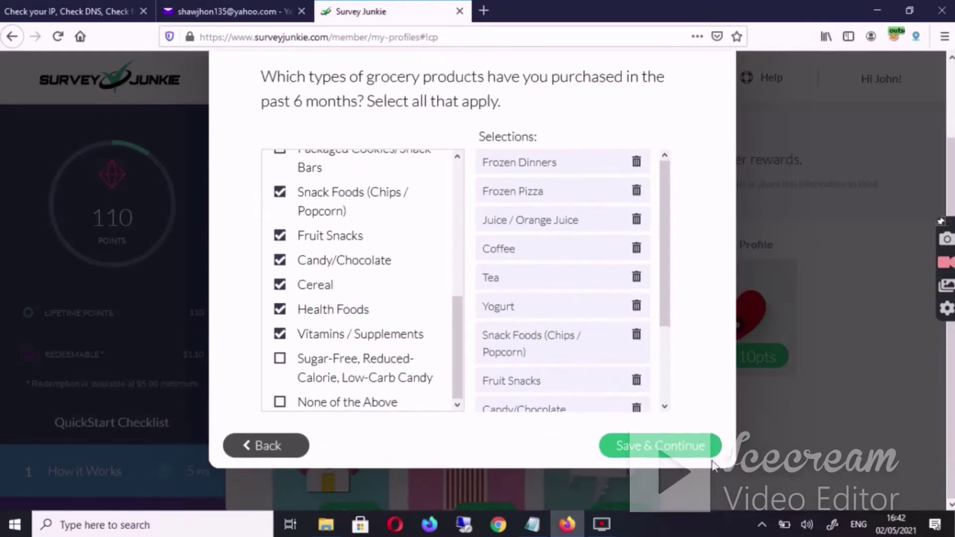
pyautogui.click(687, 445)
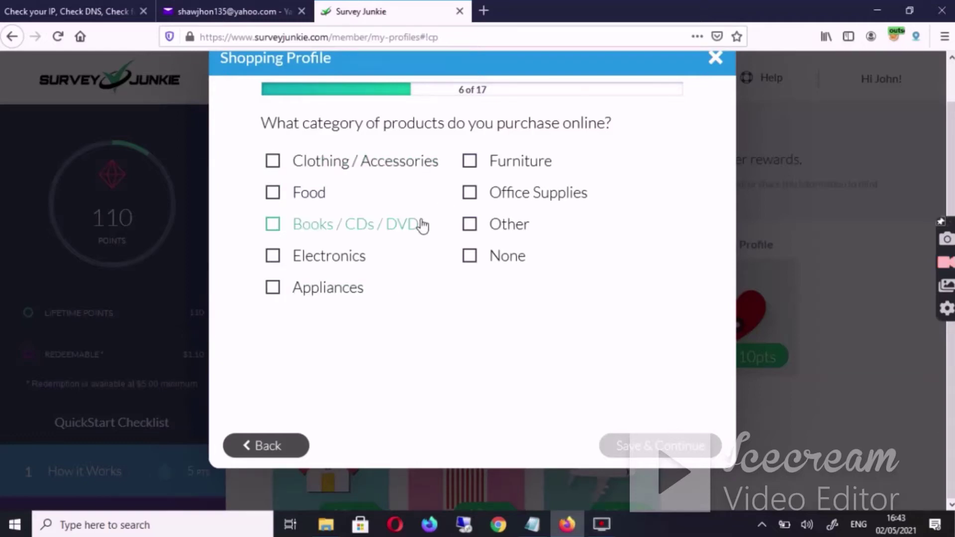
# Mark Clothing / Accessories, Food, Electronics, Furniture and Office Supplies as product categories purchased online and save the answer
pyautogui.click(393, 181)
pyautogui.click(383, 194)
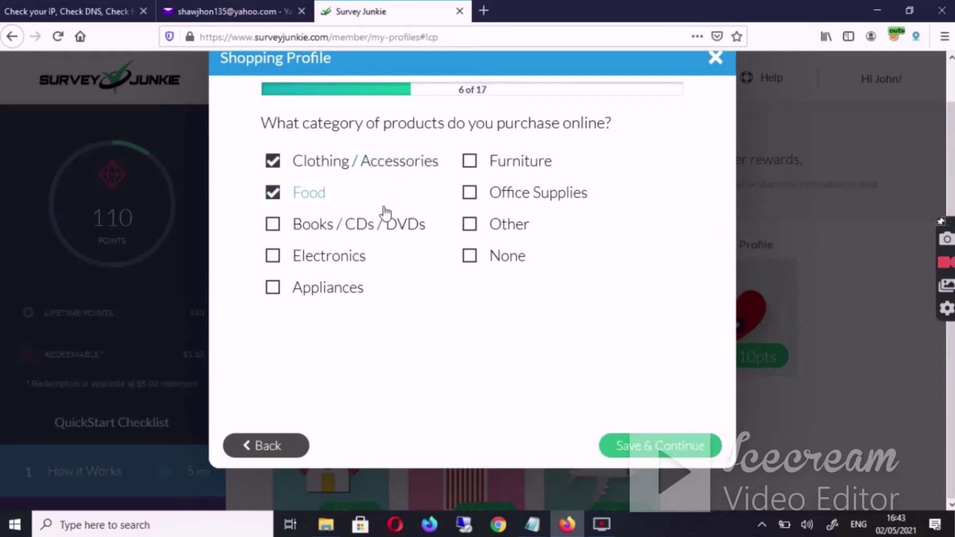
pyautogui.click(362, 260)
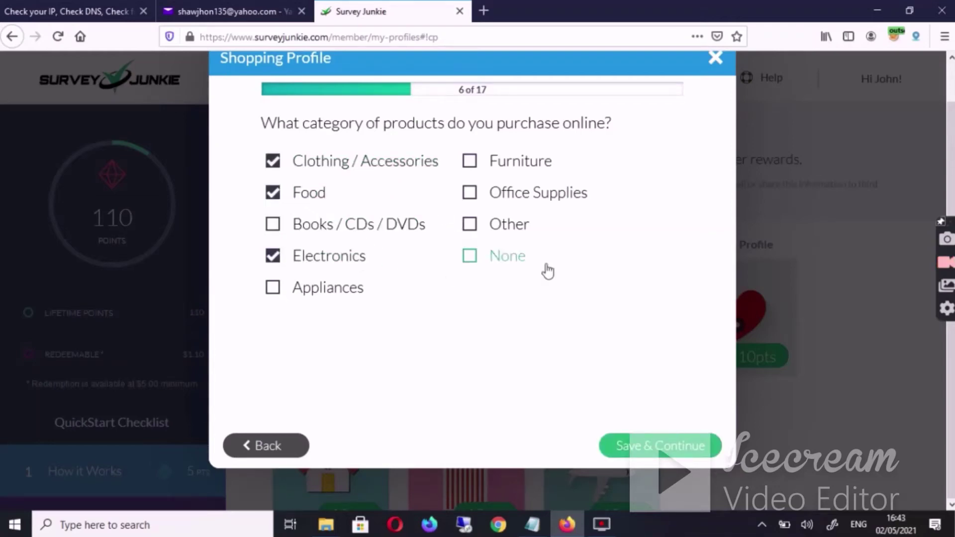
pyautogui.click(545, 180)
pyautogui.click(542, 203)
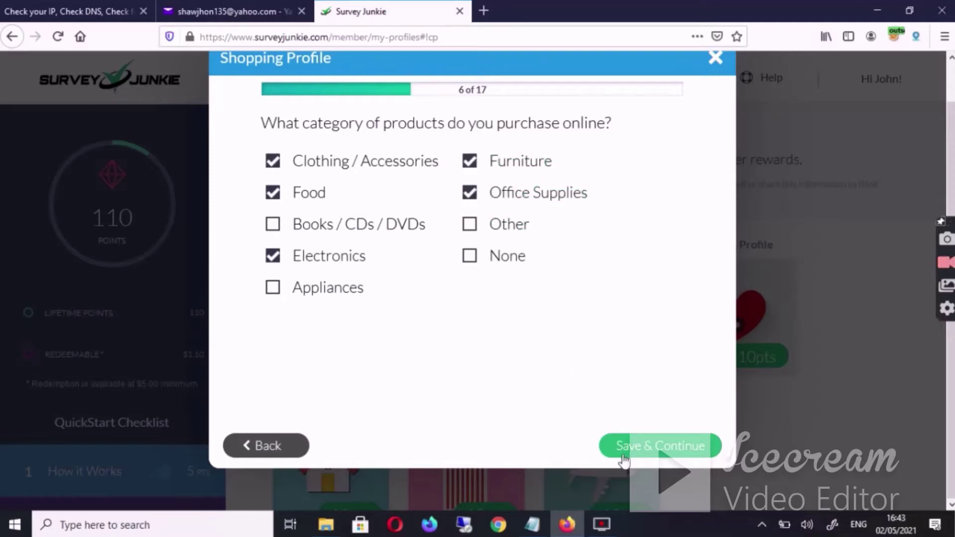
pyautogui.click(625, 448)
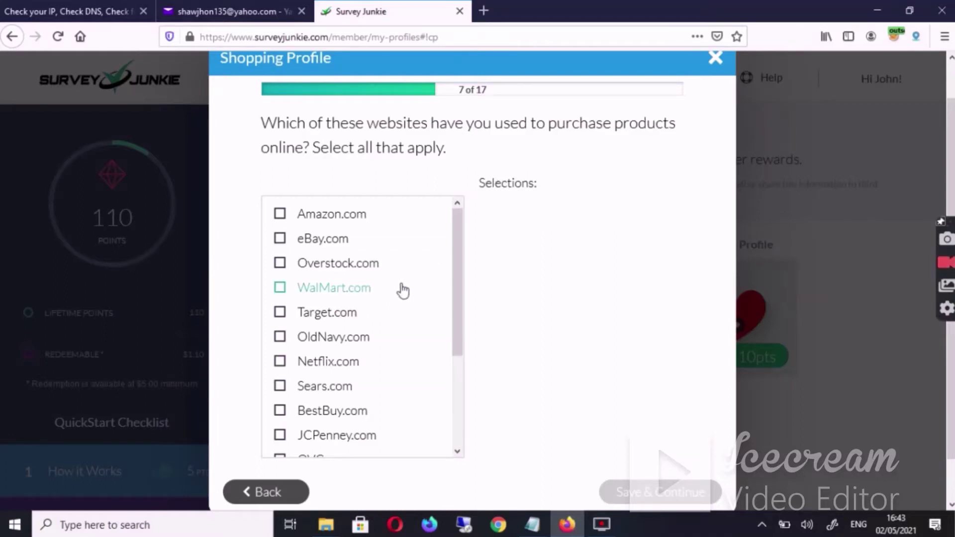
# Mark Amazon.com, eBay.com, WalMart.com, Target.com, OldNavy.com and Netflix.com as websites used to purchase products online
pyautogui.click(391, 222)
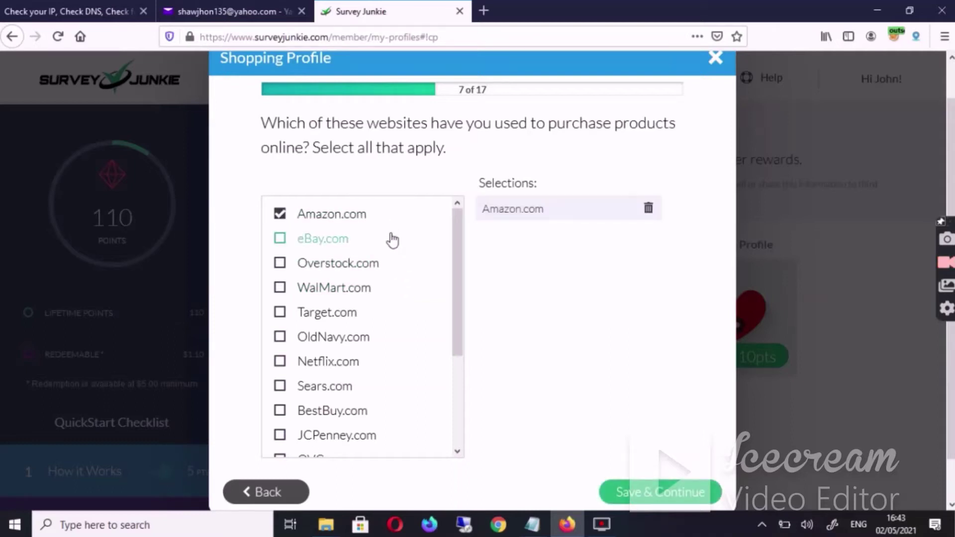
pyautogui.click(392, 241)
pyautogui.click(390, 292)
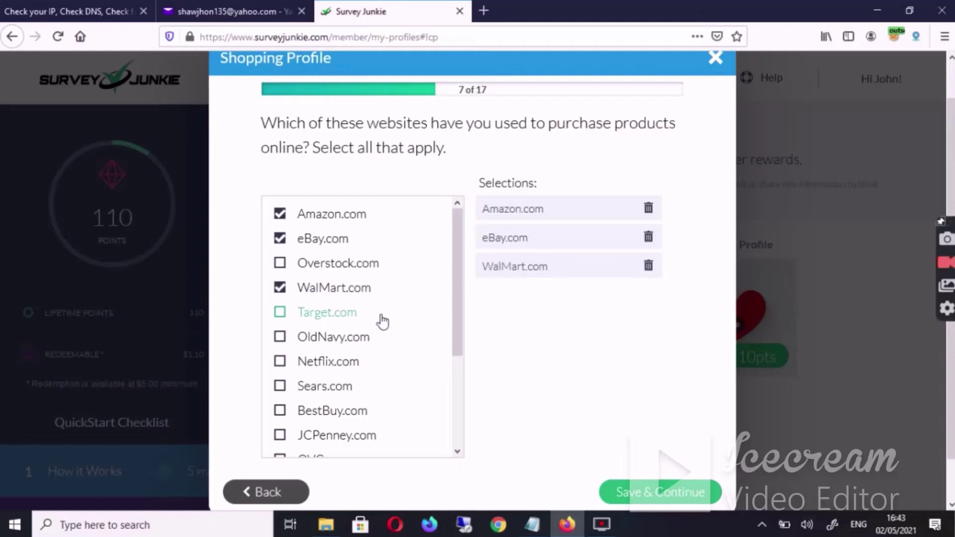
pyautogui.click(382, 317)
pyautogui.click(384, 341)
pyautogui.click(376, 367)
pyautogui.scroll(-1, 382, 380)
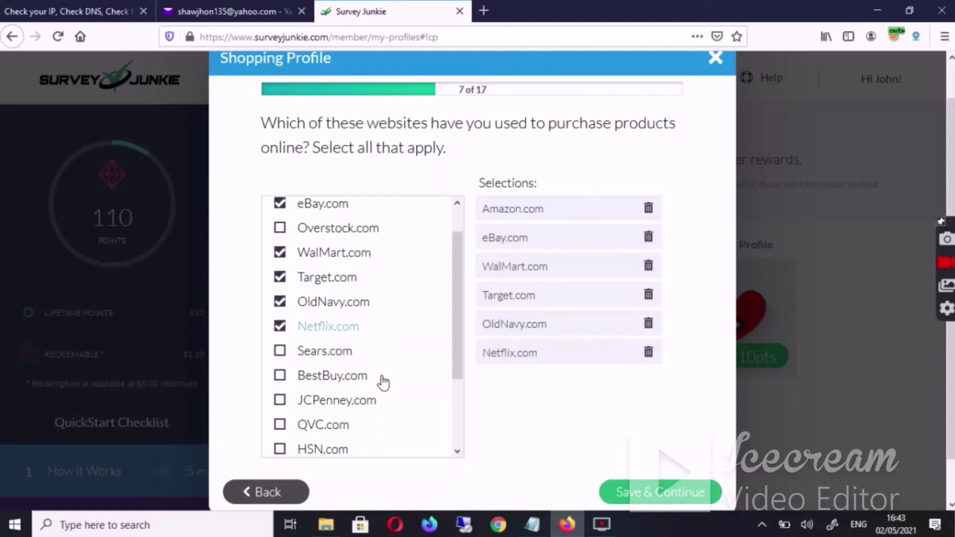
# Add BestBuy.com and iTunes.com to the websites used for online purchases, save, and answer Yes to using coupons
pyautogui.scroll(-1, 383, 382)
pyautogui.click(361, 307)
pyautogui.click(360, 329)
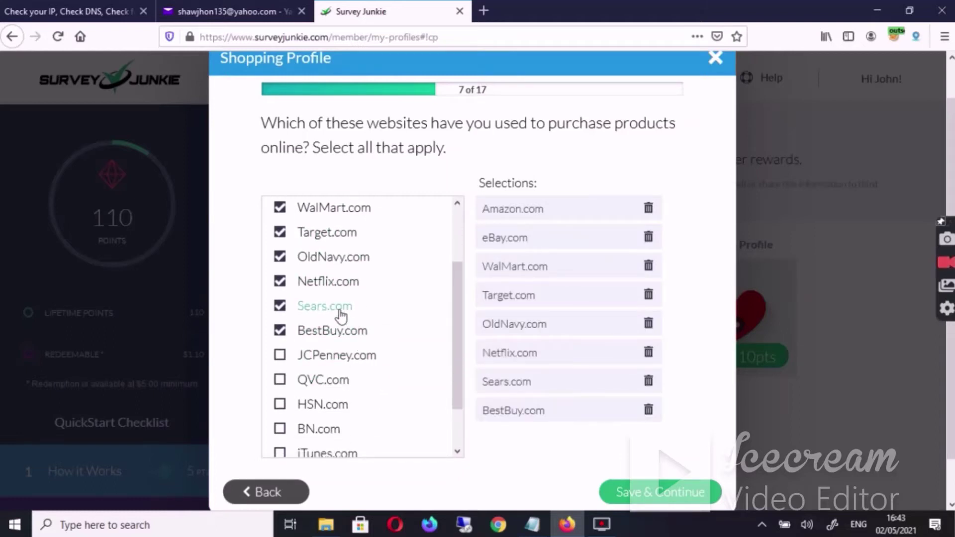
pyautogui.click(342, 316)
pyautogui.scroll(-2, 375, 375)
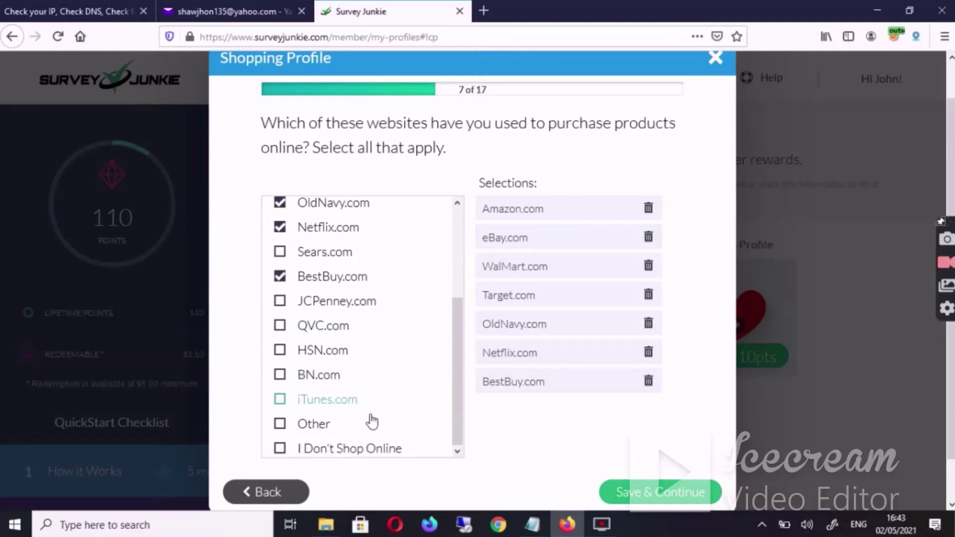
pyautogui.click(372, 419)
pyautogui.click(371, 403)
pyautogui.click(337, 427)
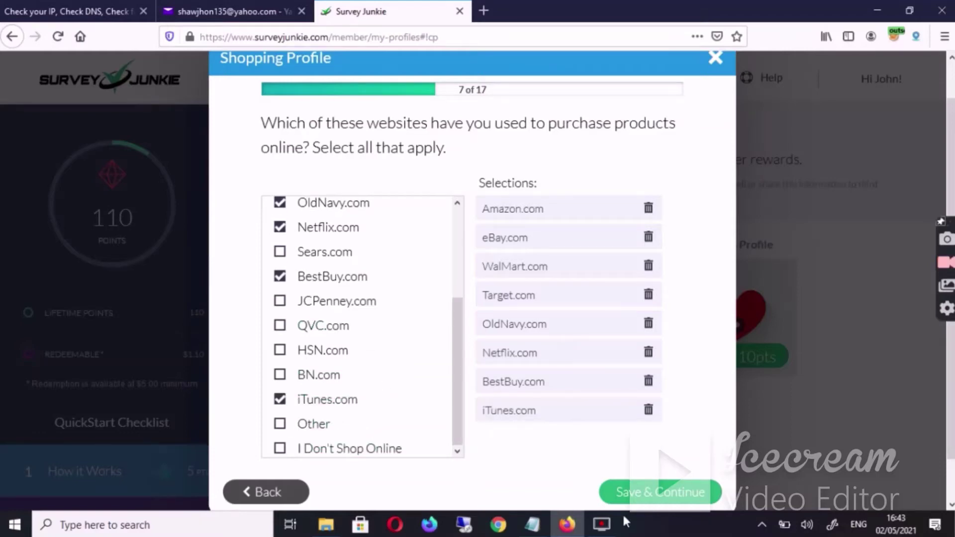
pyautogui.click(665, 493)
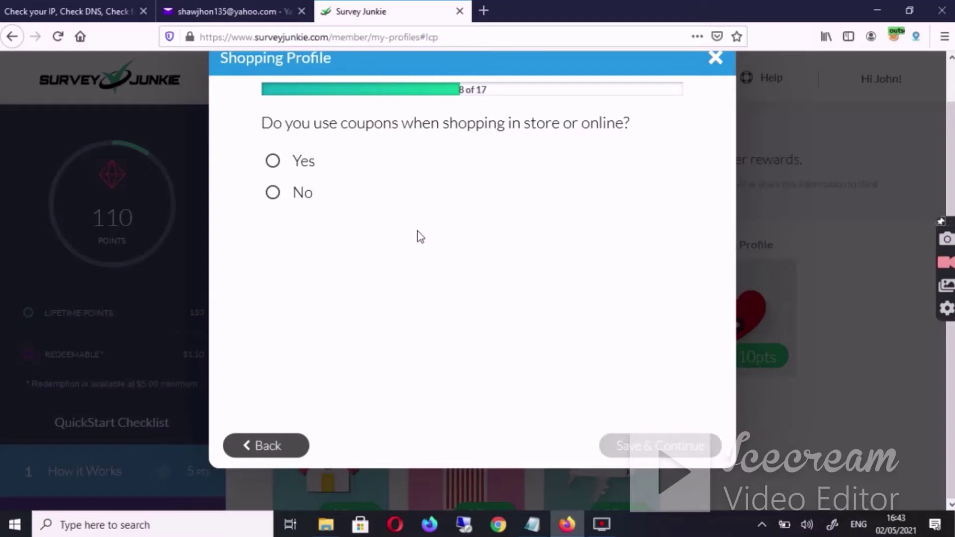
pyautogui.click(331, 167)
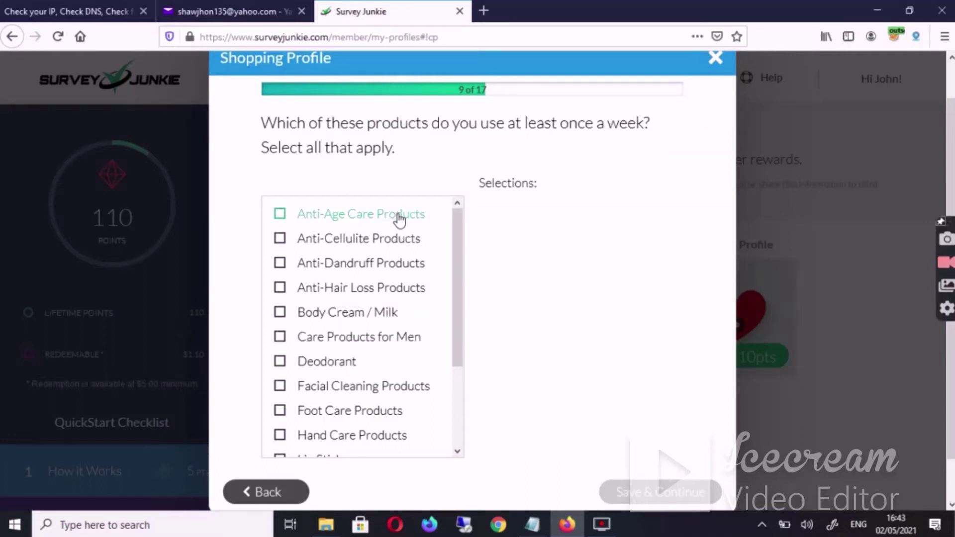
# Mark Anti-Age Care, Anti-Dandruff, Body Cream / Milk, Care Products for Men, Deodorant and Facial Cleaning Products as used weekly and save the answer
pyautogui.click(398, 217)
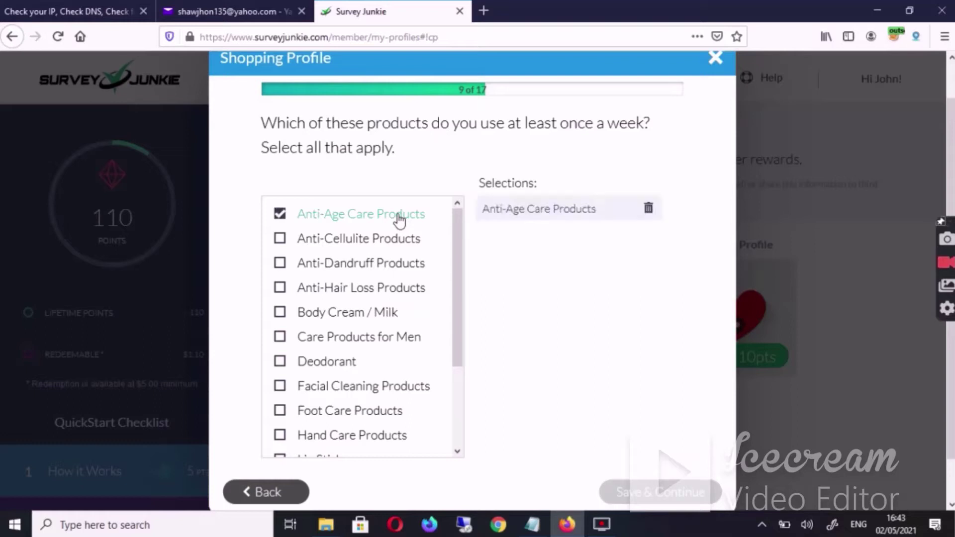
pyautogui.click(397, 279)
pyautogui.click(390, 314)
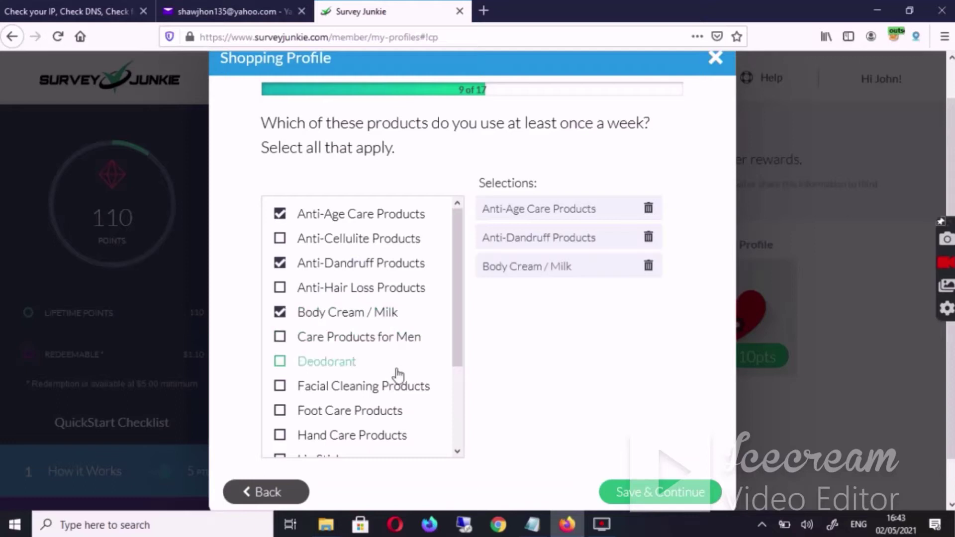
pyautogui.click(392, 348)
pyautogui.click(383, 367)
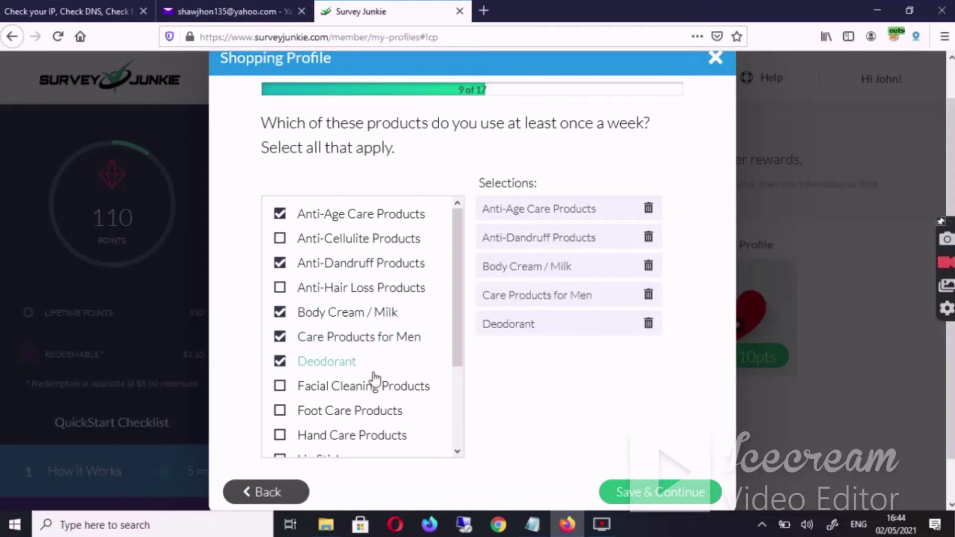
pyautogui.click(412, 390)
pyautogui.scroll(-1, 384, 355)
pyautogui.scroll(-3, 384, 355)
pyautogui.click(374, 354)
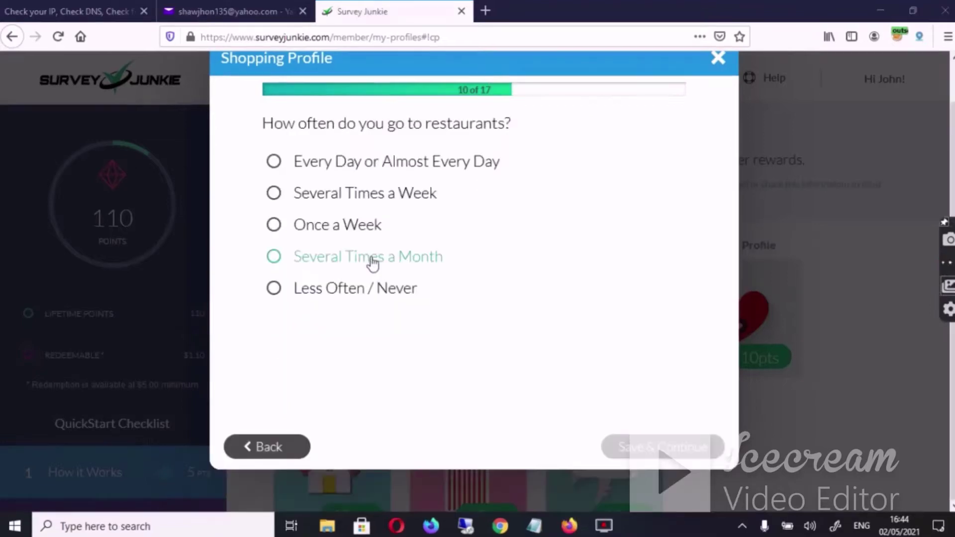
# Answer Several Times a Week for restaurants, take-out, fast food and bars or coffee shops, and Every Day or Almost Every Day for cooking at home
pyautogui.click(402, 194)
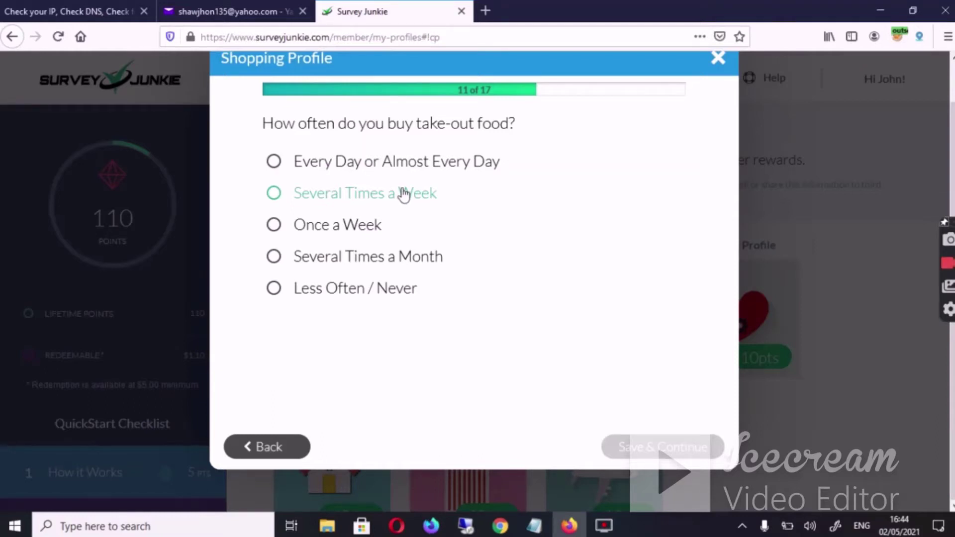
pyautogui.click(400, 200)
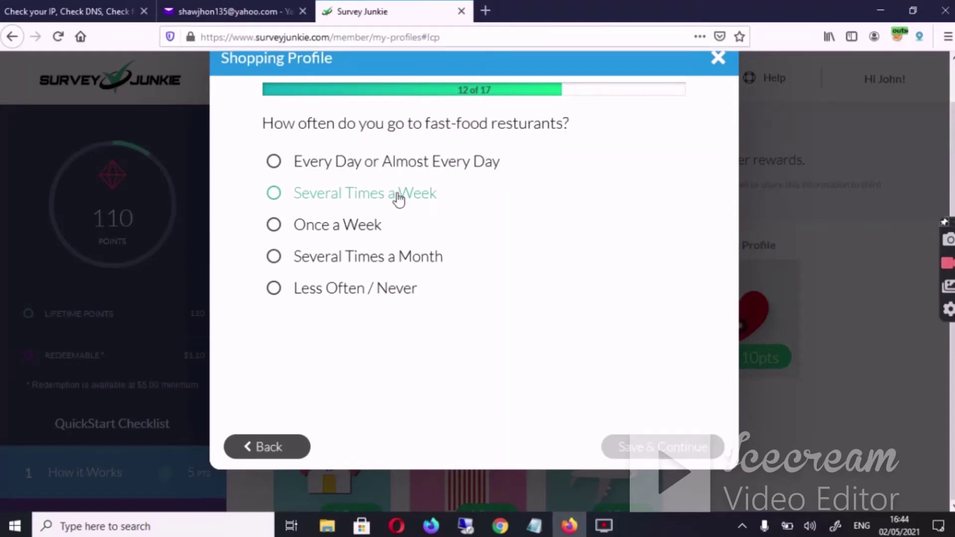
pyautogui.click(399, 201)
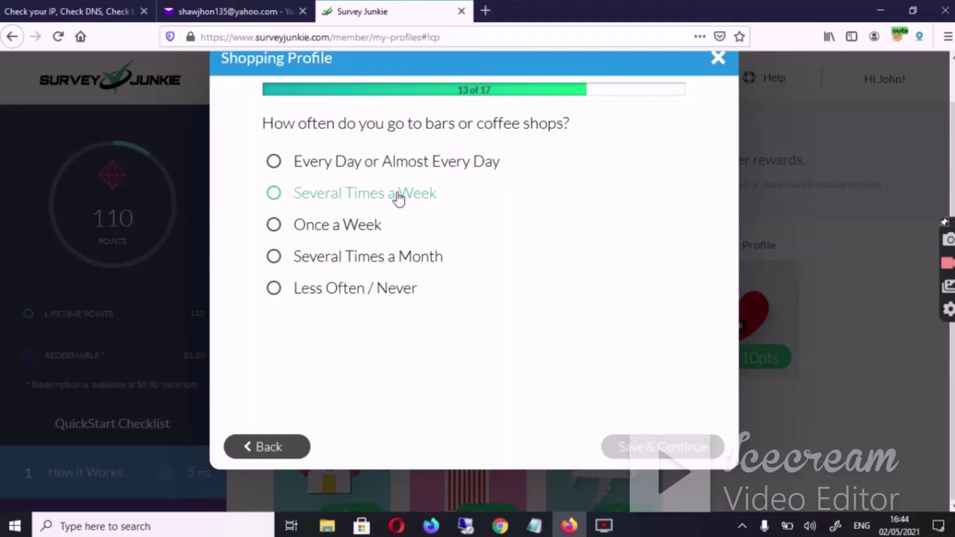
pyautogui.click(397, 197)
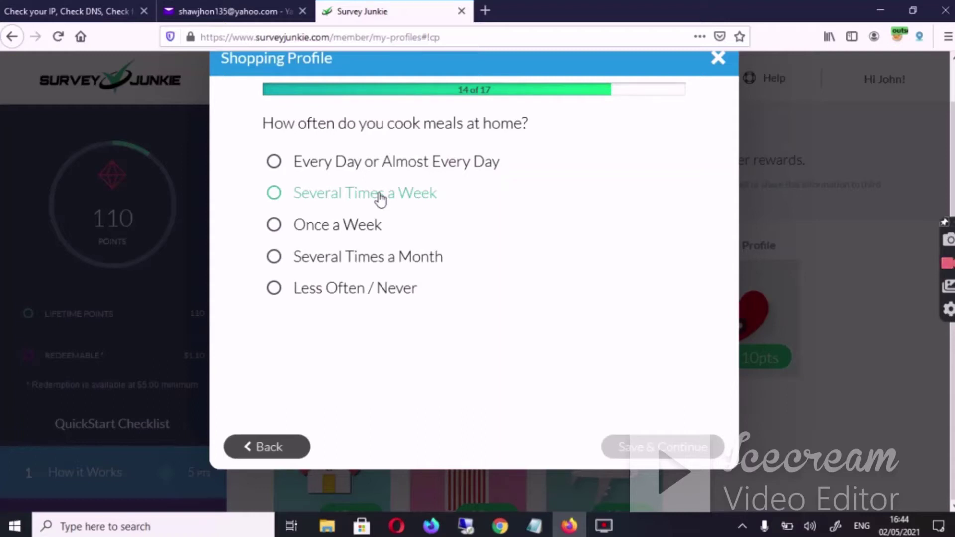
pyautogui.click(398, 161)
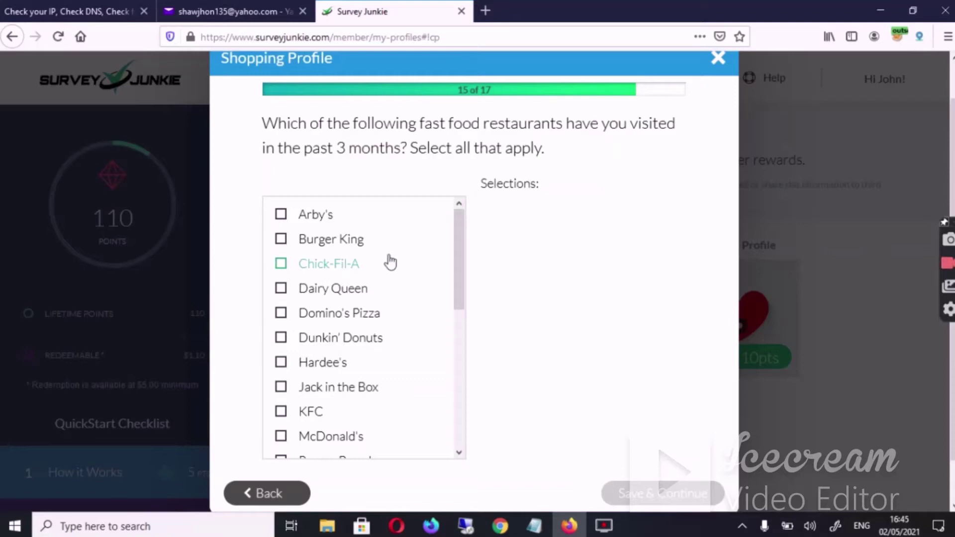
# Mark Burger King, Domino's Pizza, Dunkin' Donuts, Jack in the Box, KFC and McDonald's as fast food restaurants visited in the past 3 months
pyautogui.click(364, 244)
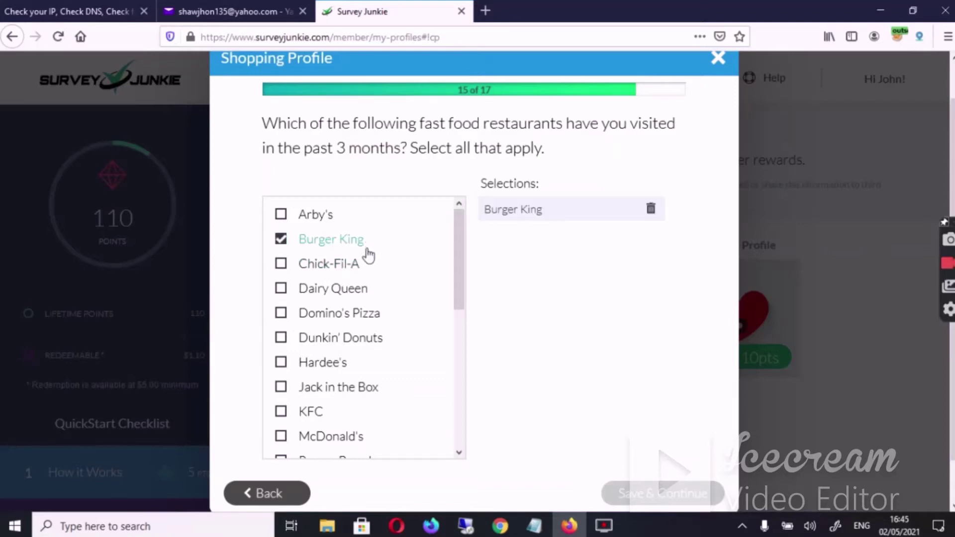
pyautogui.click(381, 315)
pyautogui.click(375, 341)
pyautogui.scroll(-3, 376, 343)
pyautogui.click(354, 312)
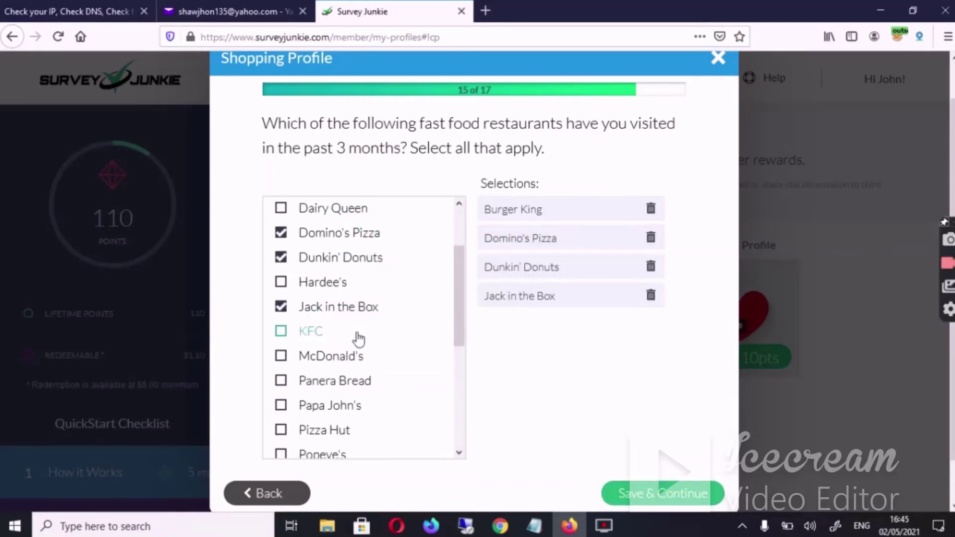
pyautogui.click(360, 339)
pyautogui.click(362, 354)
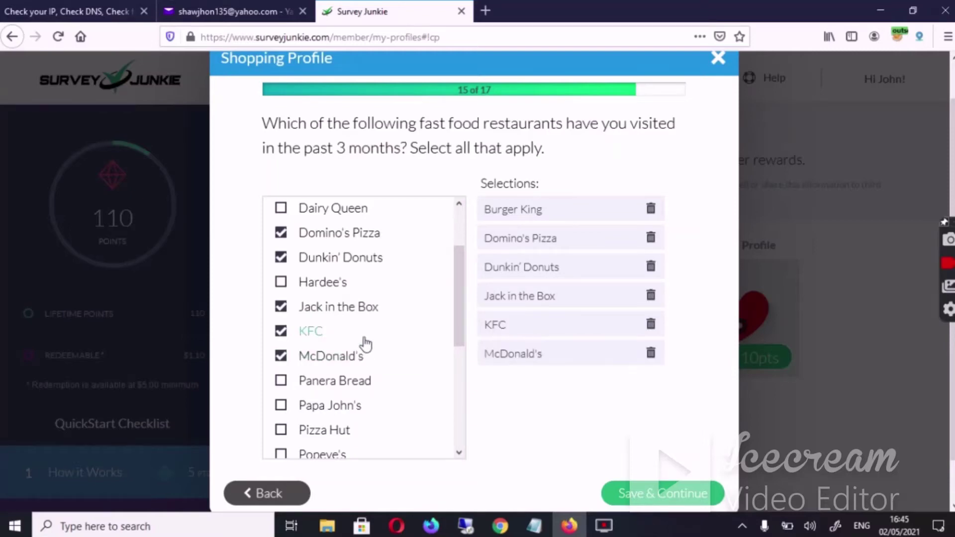
# Add Papa John's, Pizza Hut, Sonic, Starbucks, Subway, Taco Bell and Wendy's to the visited fast food restaurants and save the answer
pyautogui.scroll(-3, 366, 343)
pyautogui.click(365, 329)
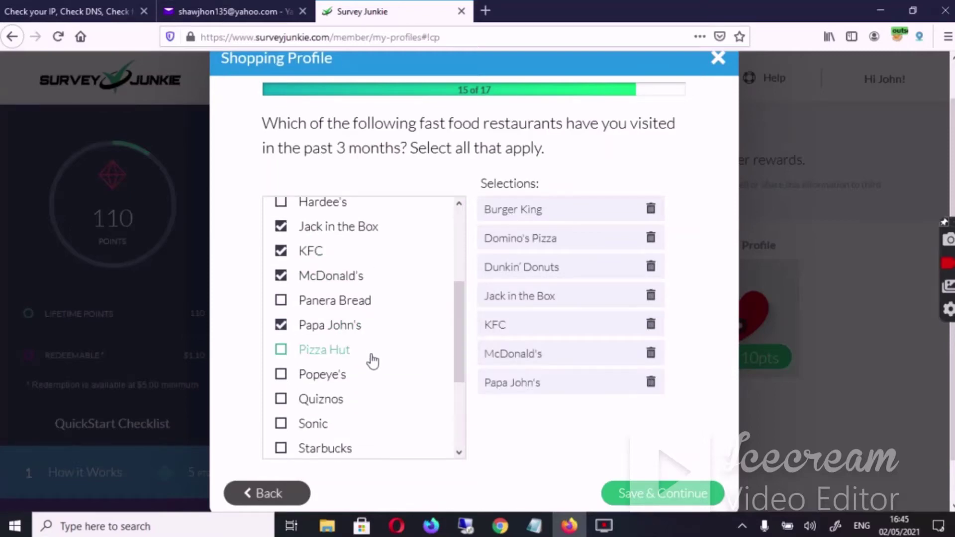
pyautogui.click(373, 361)
pyautogui.scroll(-3, 370, 363)
pyautogui.click(364, 351)
pyautogui.click(378, 373)
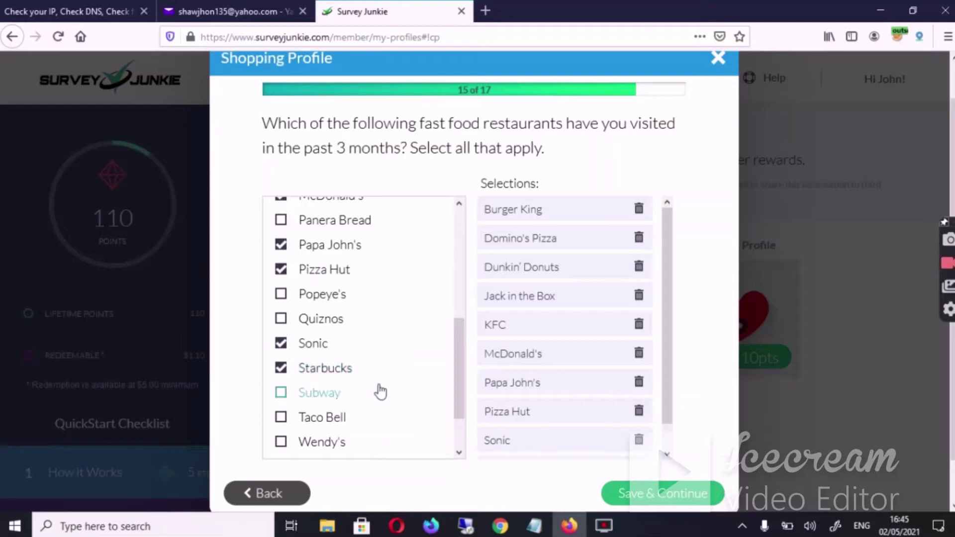
pyautogui.click(381, 392)
pyautogui.scroll(-3, 371, 378)
pyautogui.click(365, 364)
pyautogui.click(384, 387)
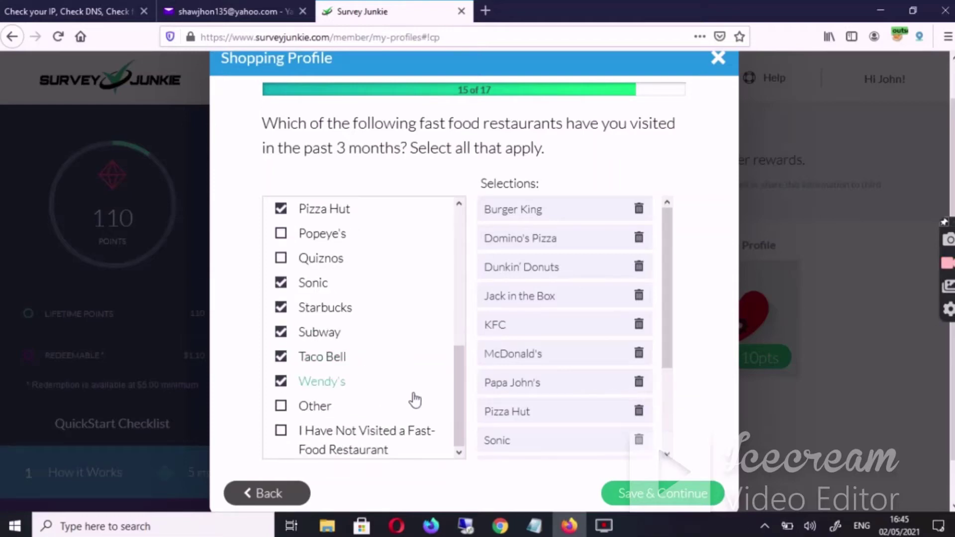
pyautogui.scroll(-3, 647, 450)
pyautogui.click(672, 492)
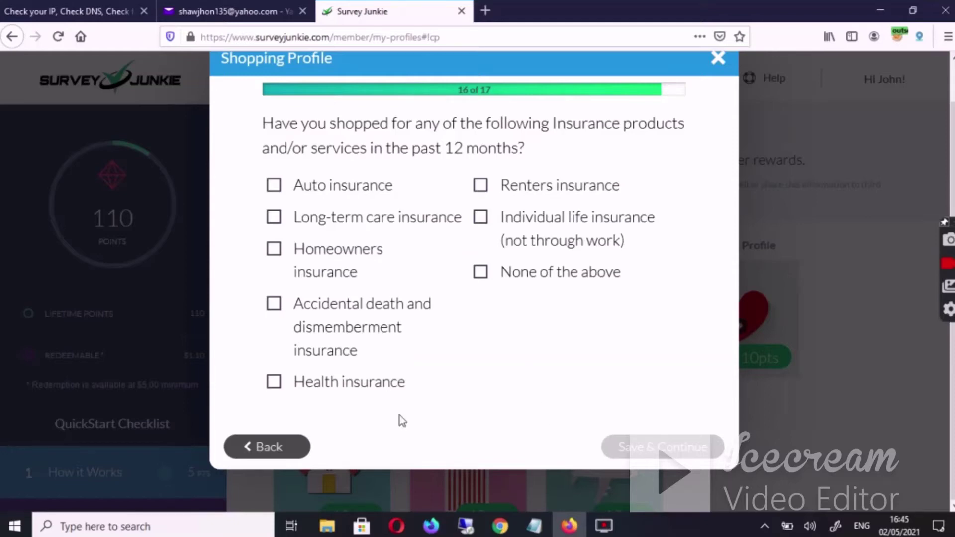
# Mark Health insurance as shopped for in both the past 12 months and the past 9 months, and finish the Shopping Profile
pyautogui.click(388, 391)
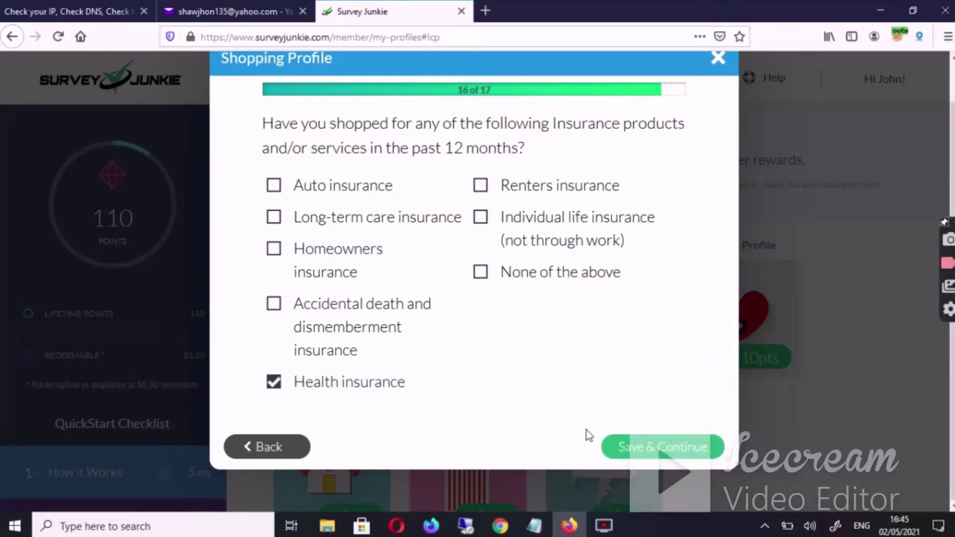
pyautogui.click(667, 452)
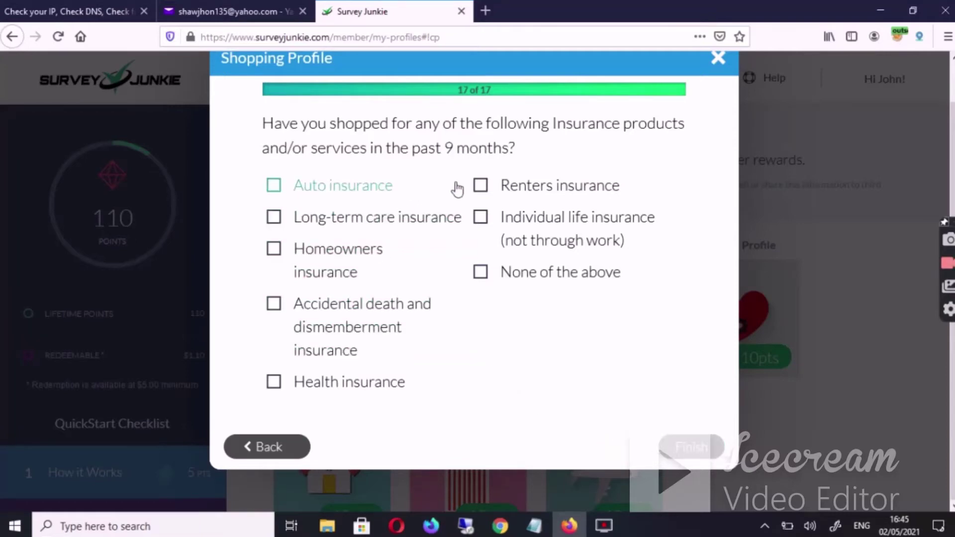
pyautogui.click(396, 387)
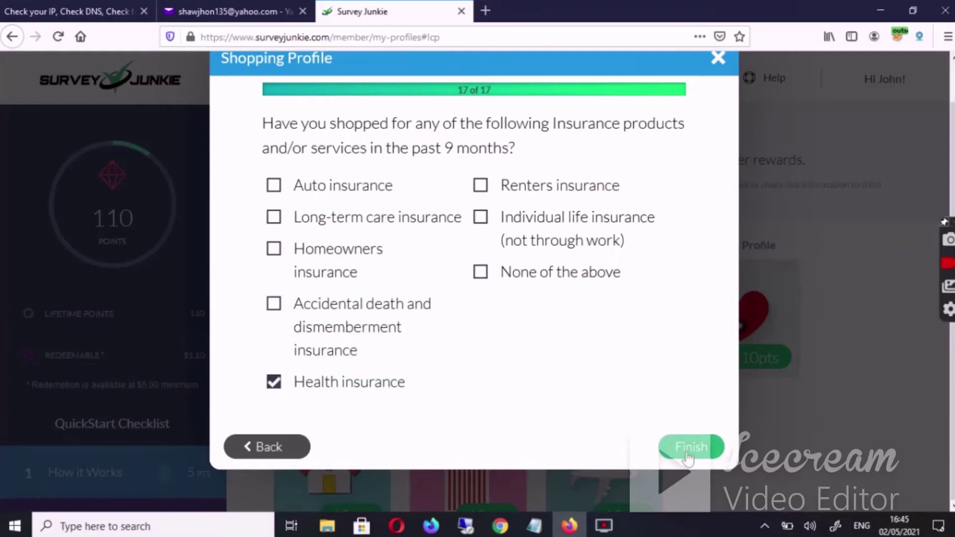
pyautogui.click(683, 452)
pyautogui.click(479, 349)
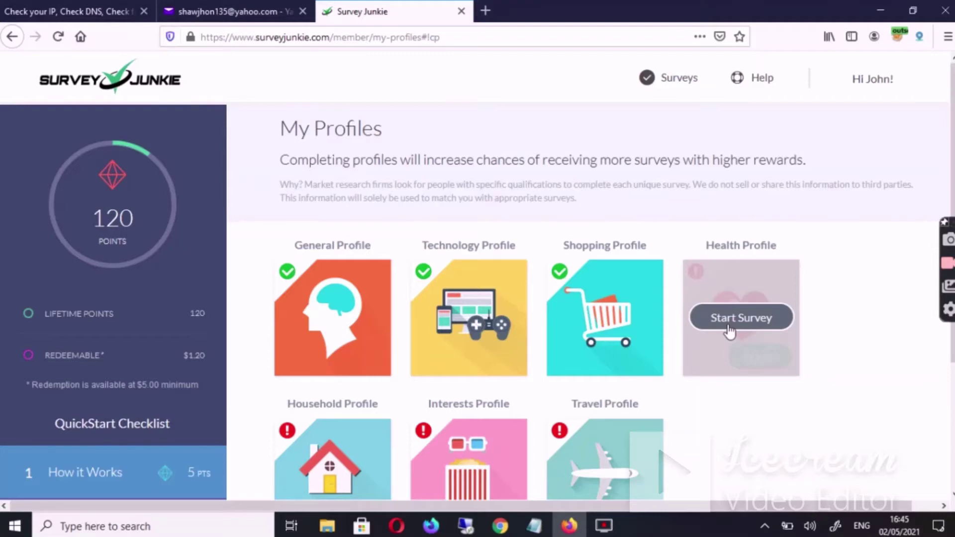
# In the Health Profile, answer Yes to drinking alcoholic beverages and mark Gin, Vodka, Rum, Whiskey and Tequila as consumed in the last 6 months
pyautogui.click(729, 329)
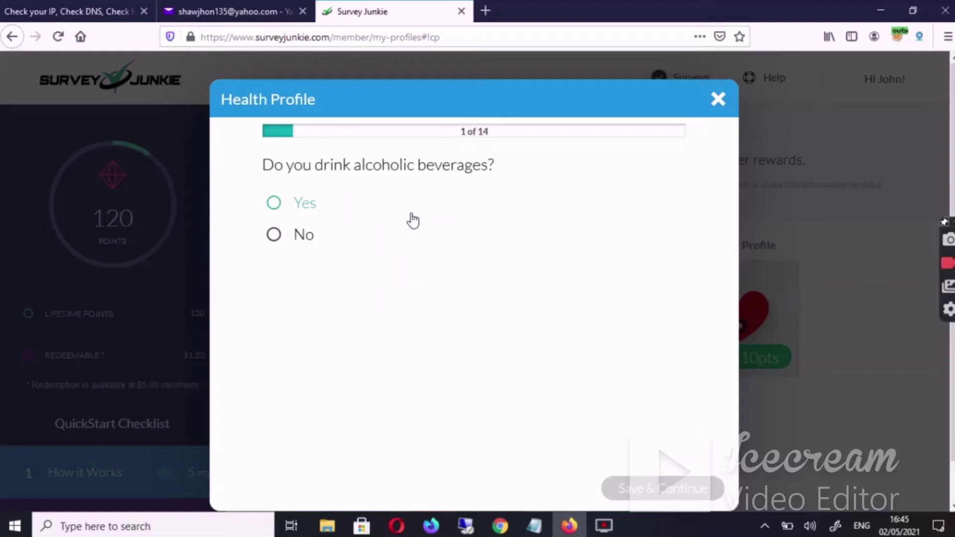
pyautogui.click(345, 213)
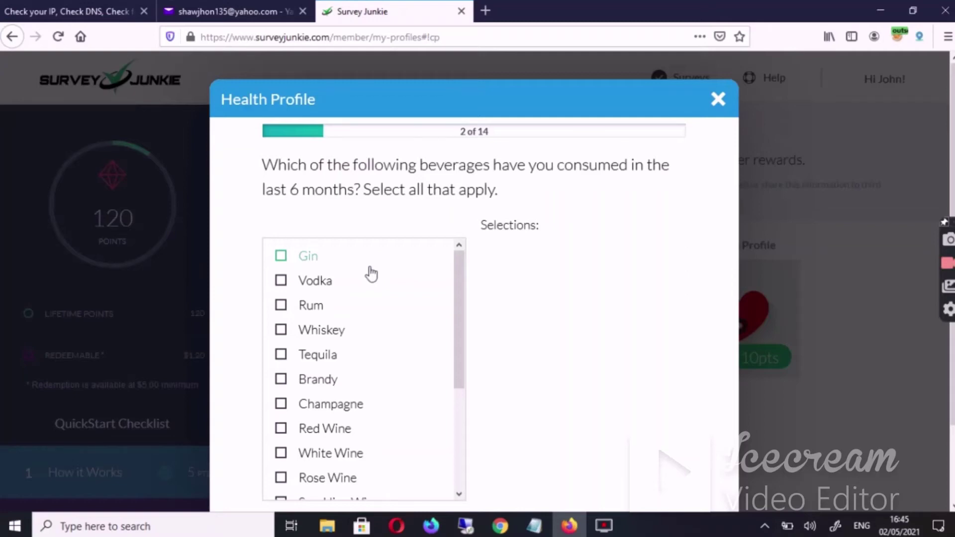
pyautogui.click(370, 273)
pyautogui.click(369, 298)
pyautogui.click(372, 326)
pyautogui.click(375, 351)
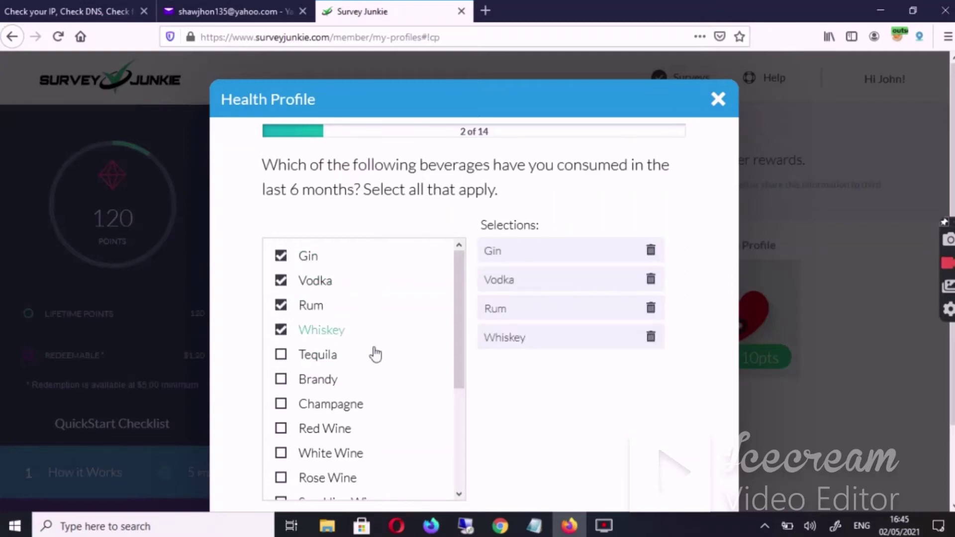
pyautogui.click(368, 360)
# Add Champagne, Red Wine, White Wine, Rose Wine and Sparkling Wine to the consumed beverages and save the answer
pyautogui.scroll(-2, 371, 368)
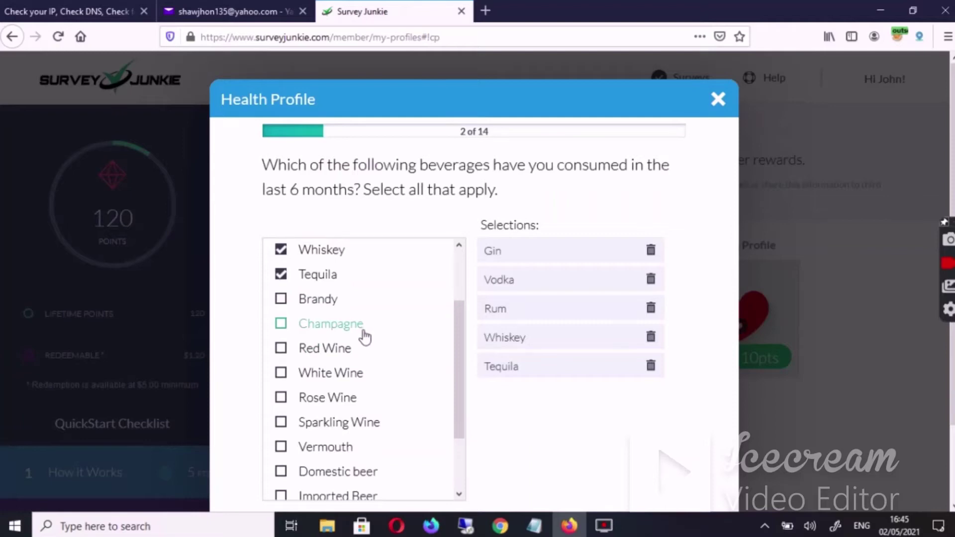
pyautogui.click(366, 334)
pyautogui.click(362, 351)
pyautogui.click(368, 377)
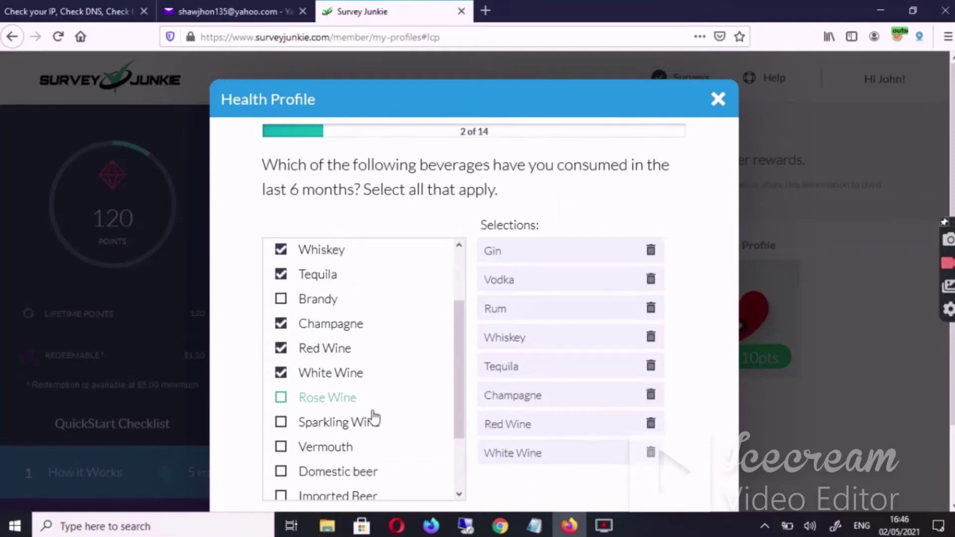
pyautogui.click(372, 401)
pyautogui.scroll(-2, 356, 358)
pyautogui.click(358, 346)
pyautogui.scroll(-2, 363, 334)
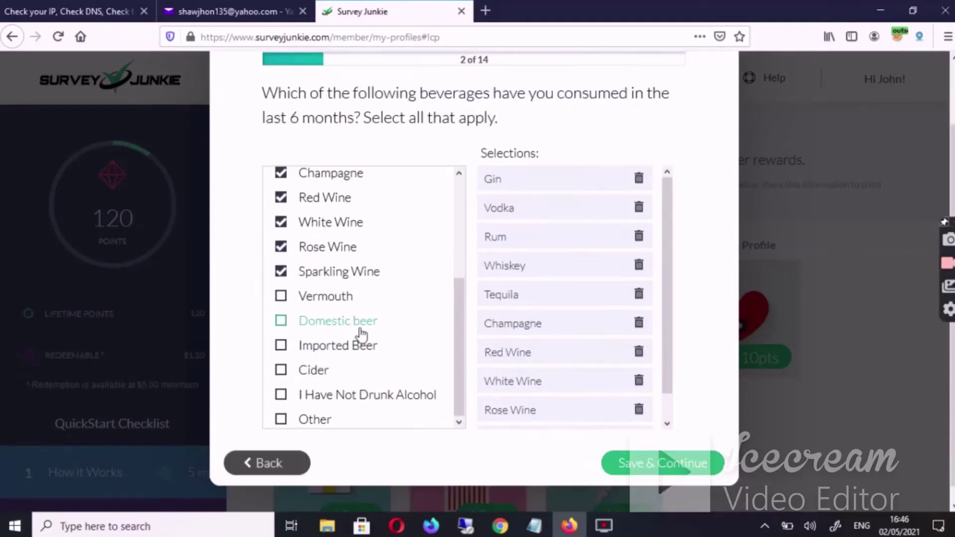
pyautogui.click(638, 471)
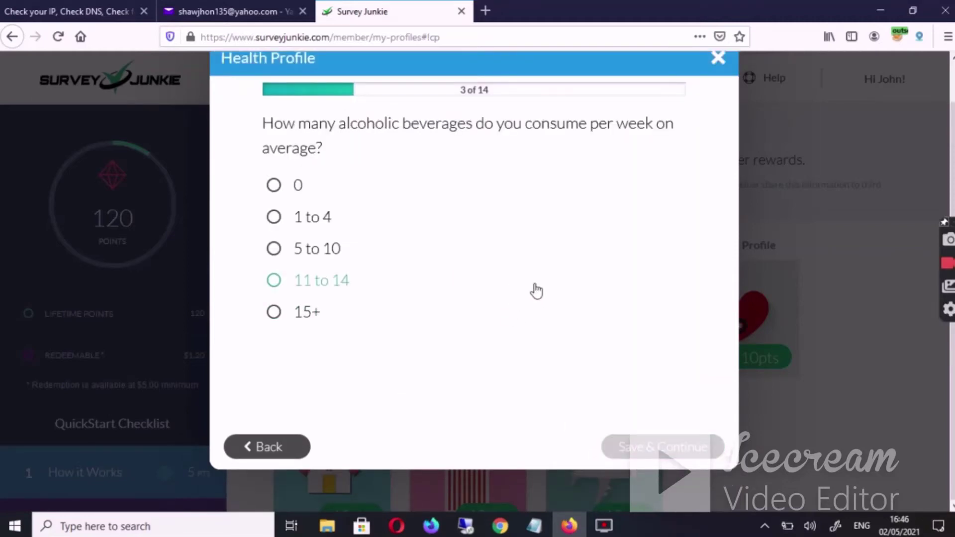
# Answer 11 to 14 weekly alcoholic beverages, then select Amber, Blond, Lager, Red, Seasonal and White as the beers and save
pyautogui.click(468, 279)
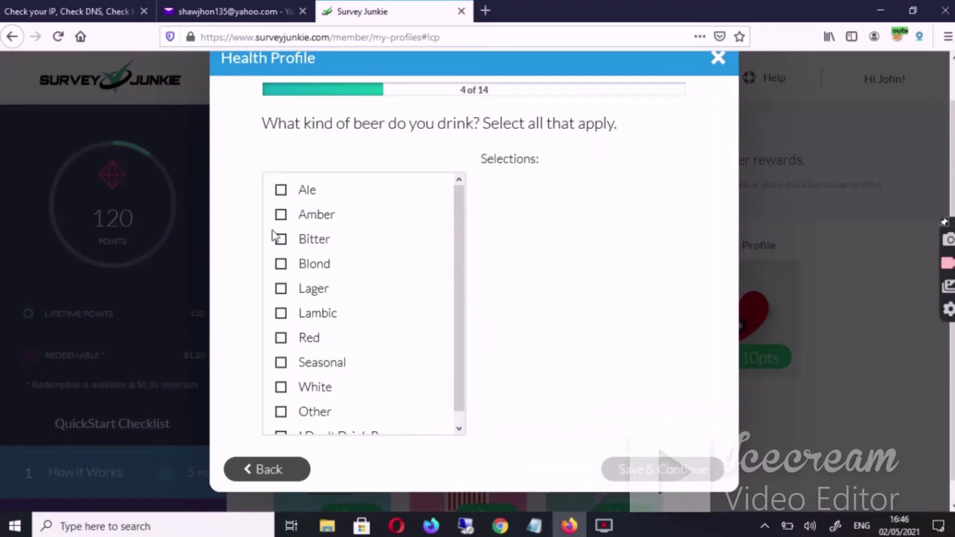
pyautogui.click(345, 218)
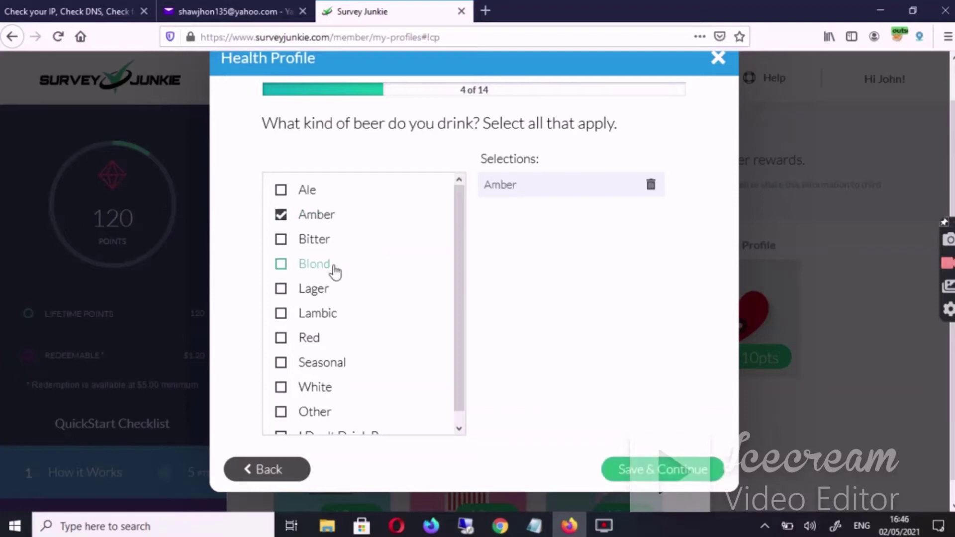
pyautogui.click(333, 267)
pyautogui.click(329, 298)
pyautogui.click(334, 339)
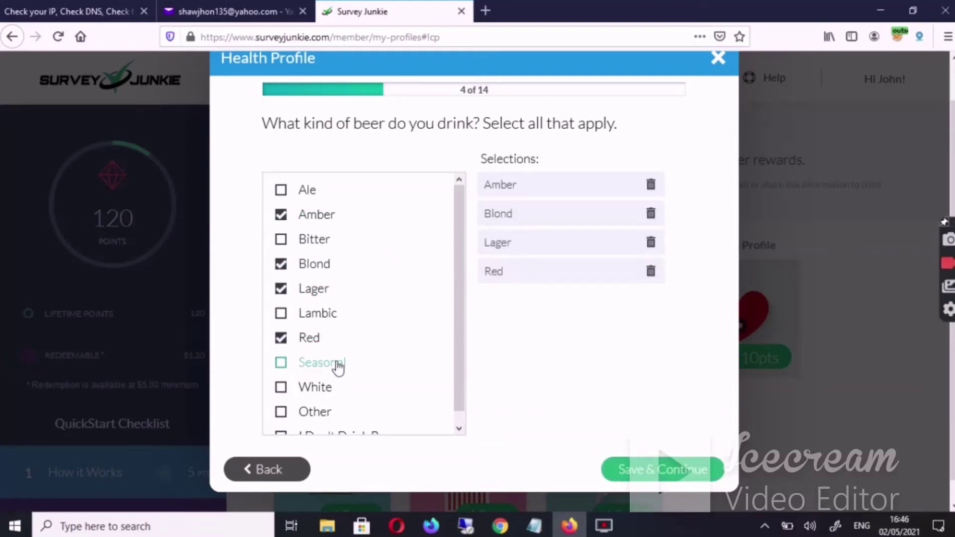
pyautogui.click(333, 364)
pyautogui.click(331, 390)
pyautogui.click(671, 472)
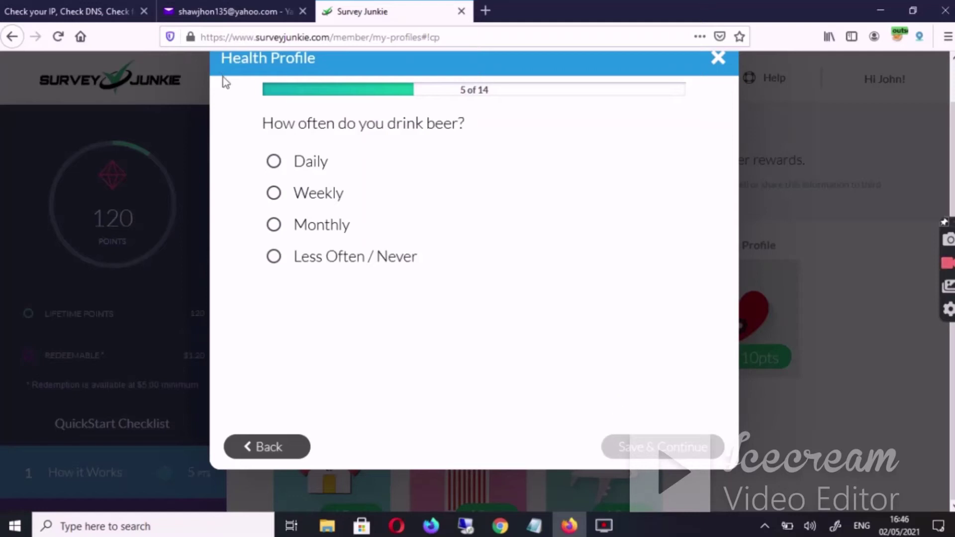
# Answer Daily for beer drinking, and save the smoking answers Yes, Cigarettes; Yes, Rolling Tobacco; and Yes, Electronic Cigarette
pyautogui.click(284, 159)
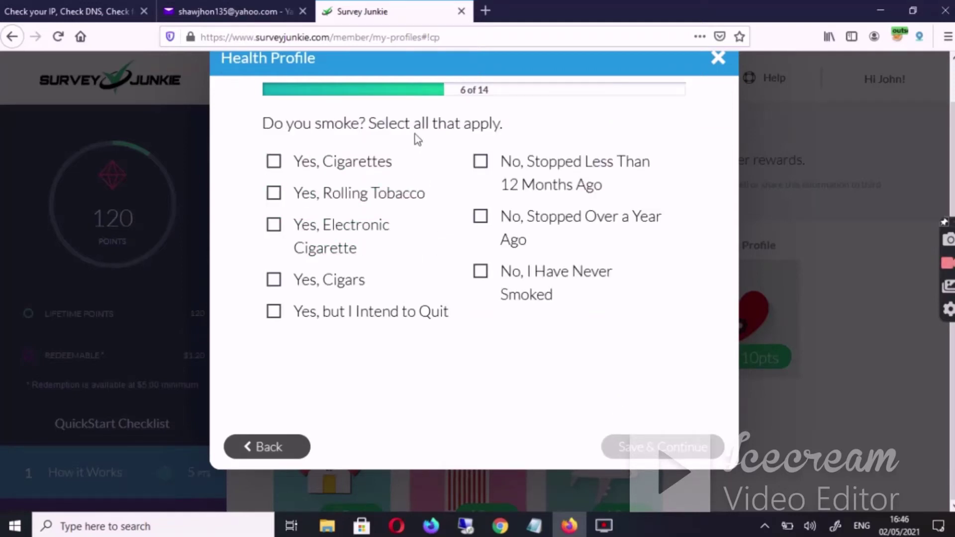
pyautogui.click(388, 173)
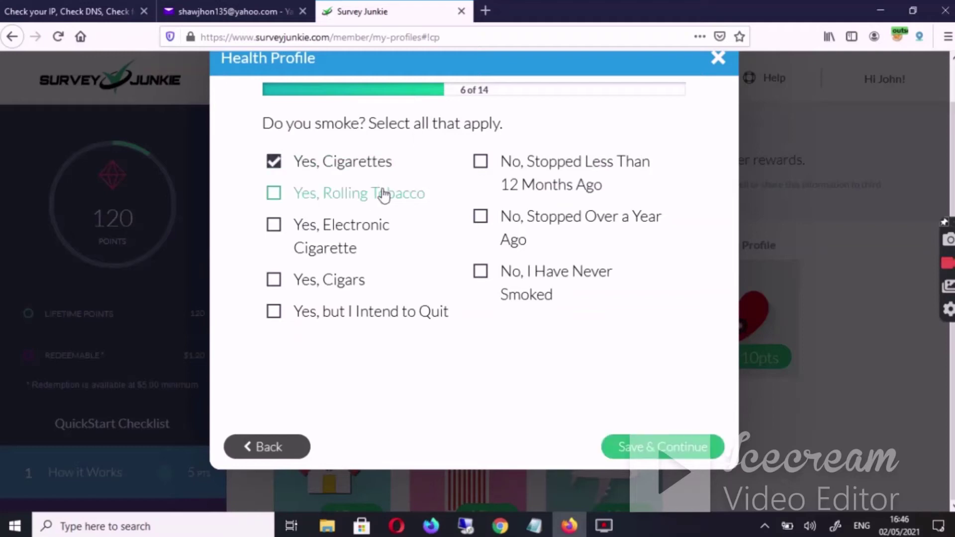
pyautogui.click(382, 199)
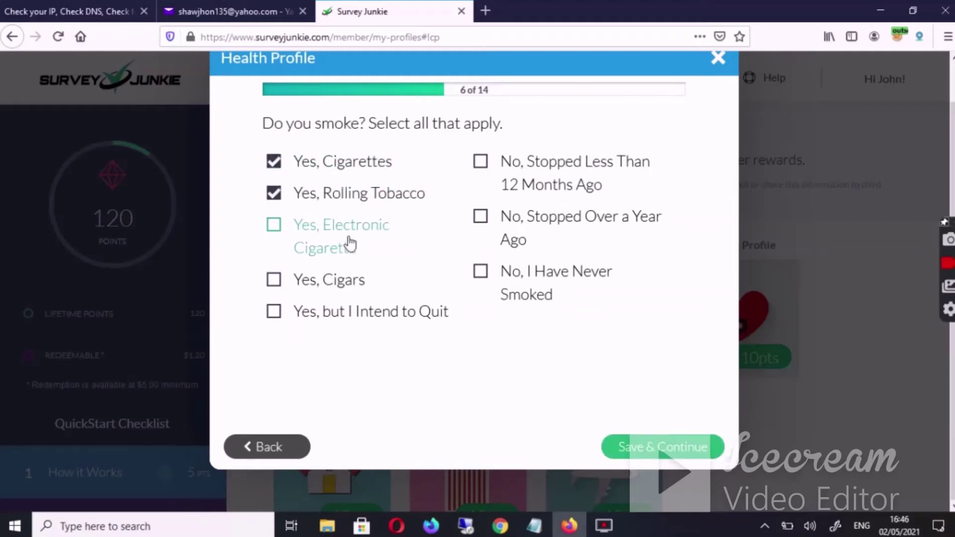
pyautogui.click(351, 244)
pyautogui.click(652, 447)
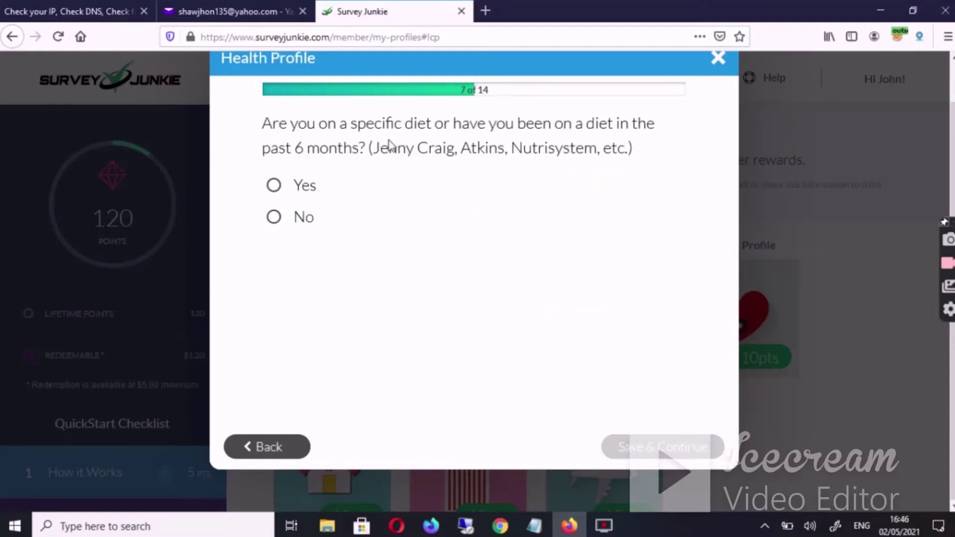
# Answer No to the diet question and select Alfa, Amigo, Bravos, Camel and Casino as cigarette brands
pyautogui.click(303, 216)
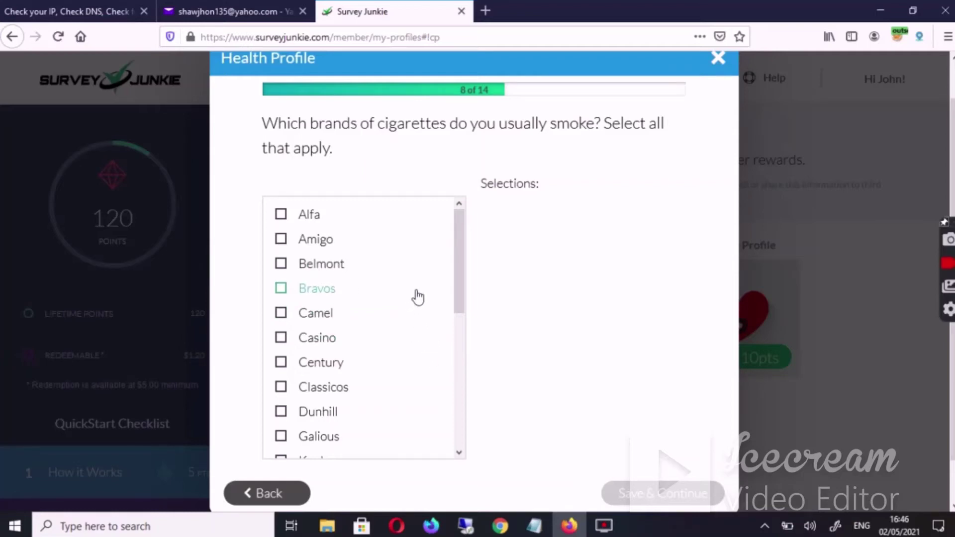
pyautogui.click(329, 217)
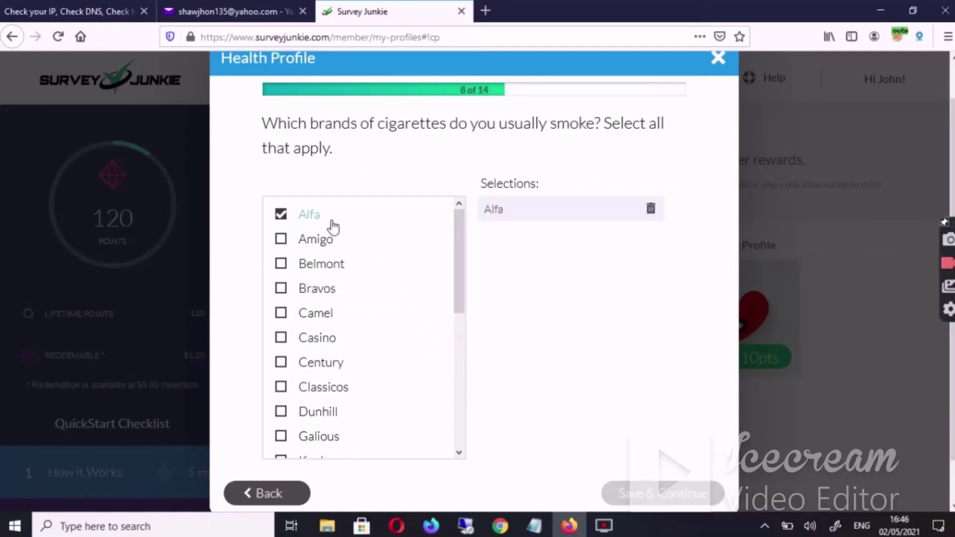
pyautogui.click(336, 241)
pyautogui.click(329, 289)
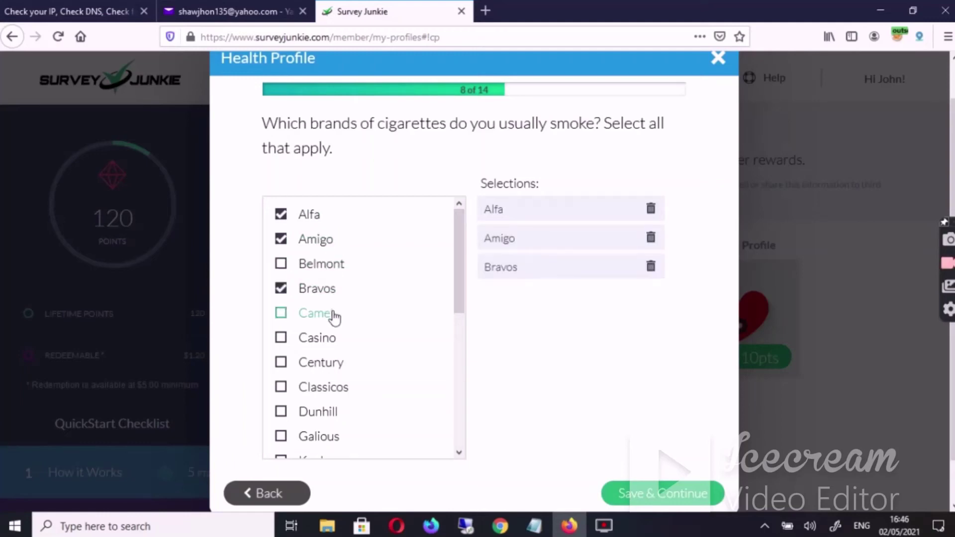
pyautogui.click(331, 314)
pyautogui.click(330, 343)
# Add Galious, Kool and Pall Mall to the cigarette brands and save the answer
pyautogui.scroll(-2, 333, 343)
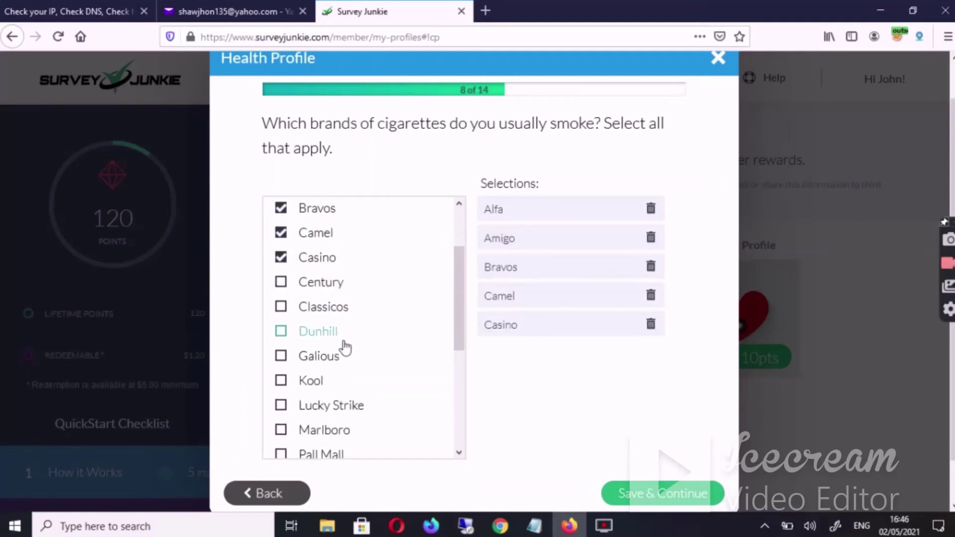
pyautogui.click(343, 357)
pyautogui.scroll(-2, 342, 358)
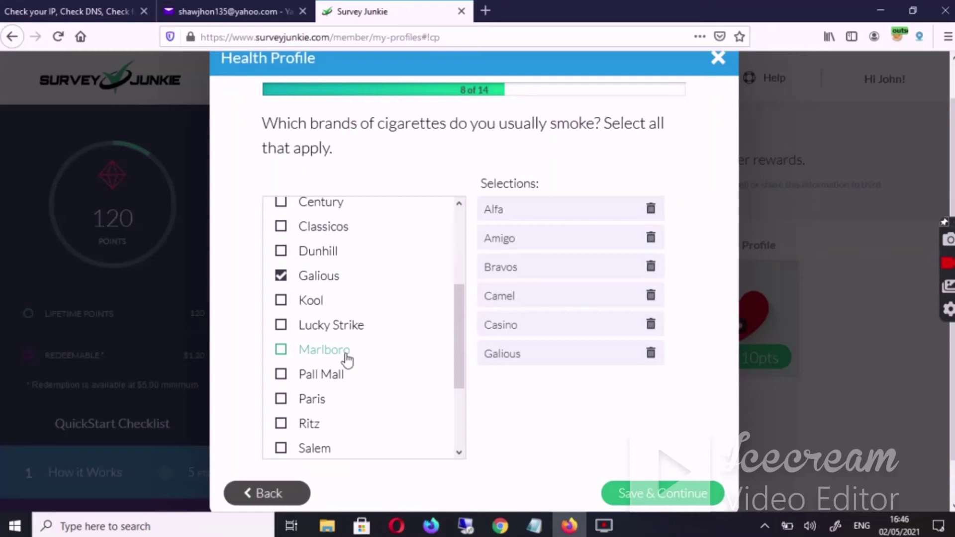
pyautogui.click(340, 284)
pyautogui.click(341, 300)
pyautogui.click(333, 277)
pyautogui.scroll(-3, 352, 367)
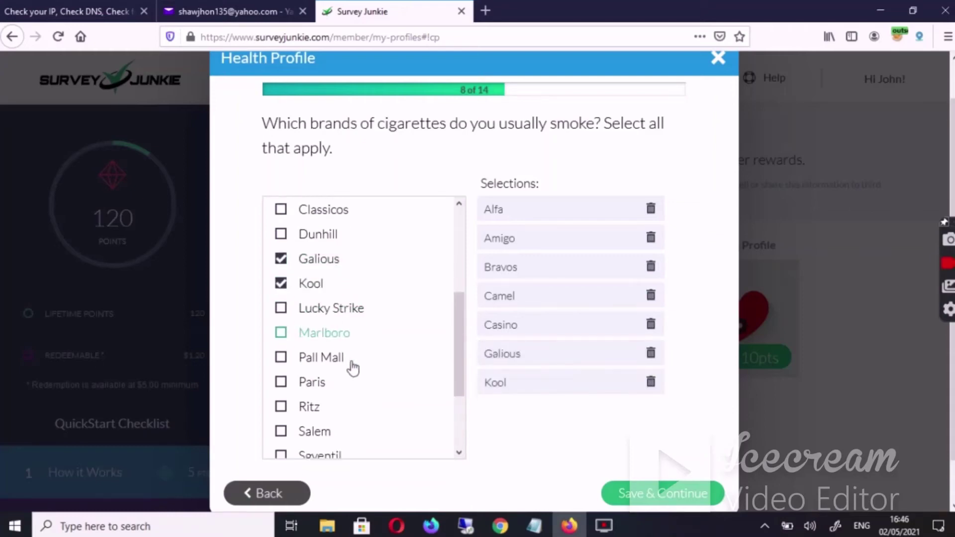
pyautogui.click(356, 301)
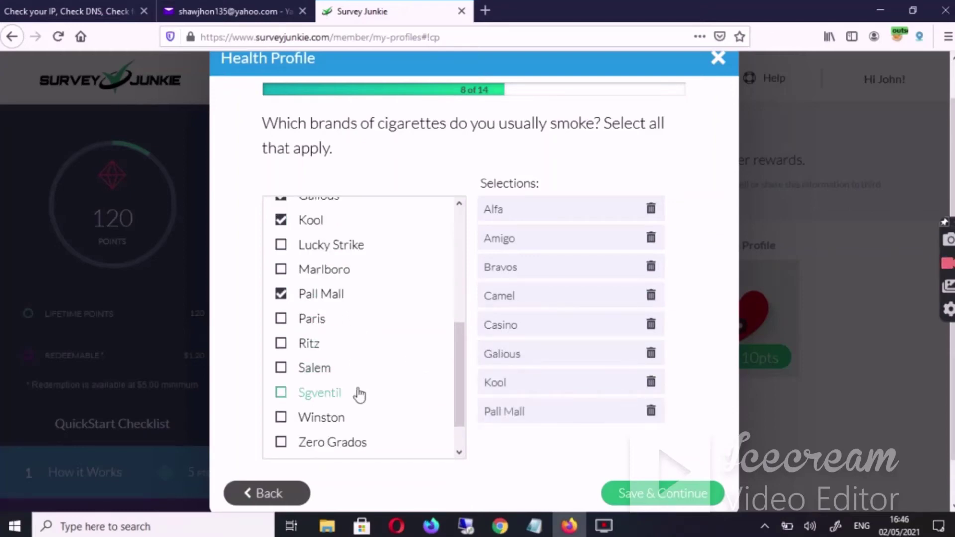
pyautogui.scroll(-2, 398, 400)
pyautogui.click(646, 502)
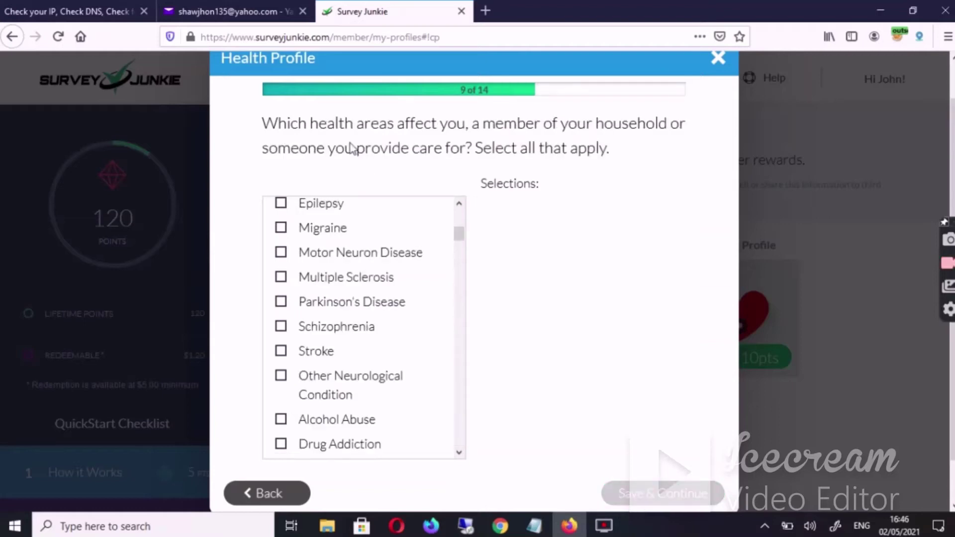
# Select No Illnesses / Conditions for the health areas affecting the household and save the answer
pyautogui.scroll(5, 390, 335)
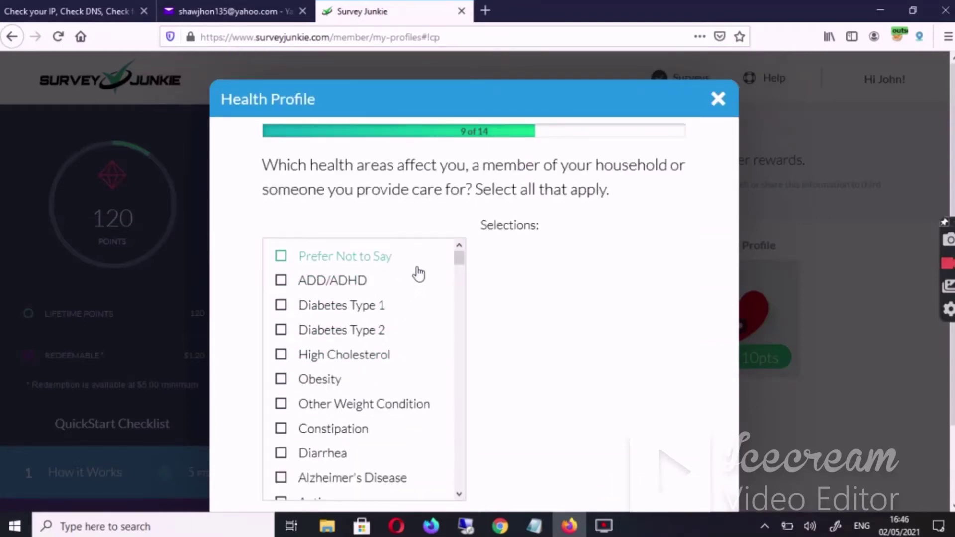
pyautogui.scroll(-15, 423, 258)
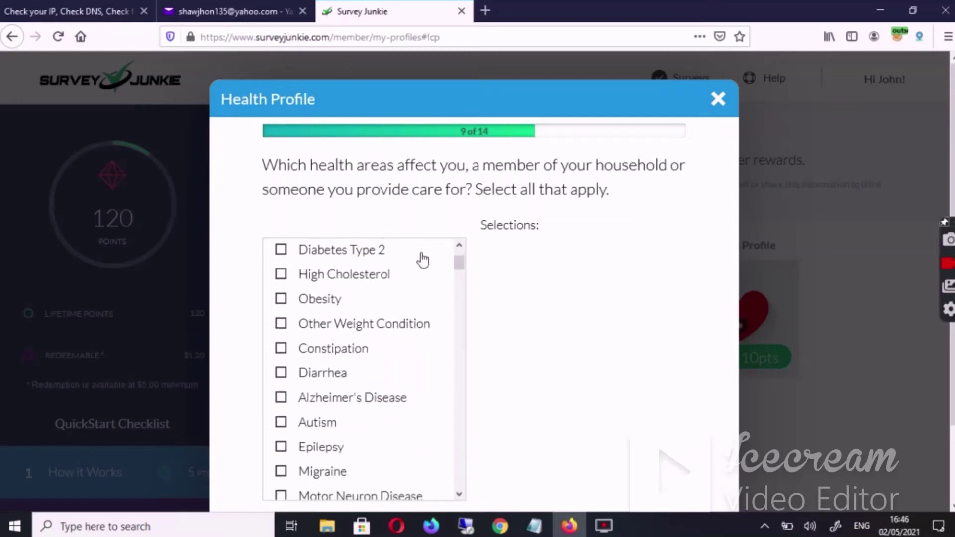
pyautogui.scroll(-15, 366, 421)
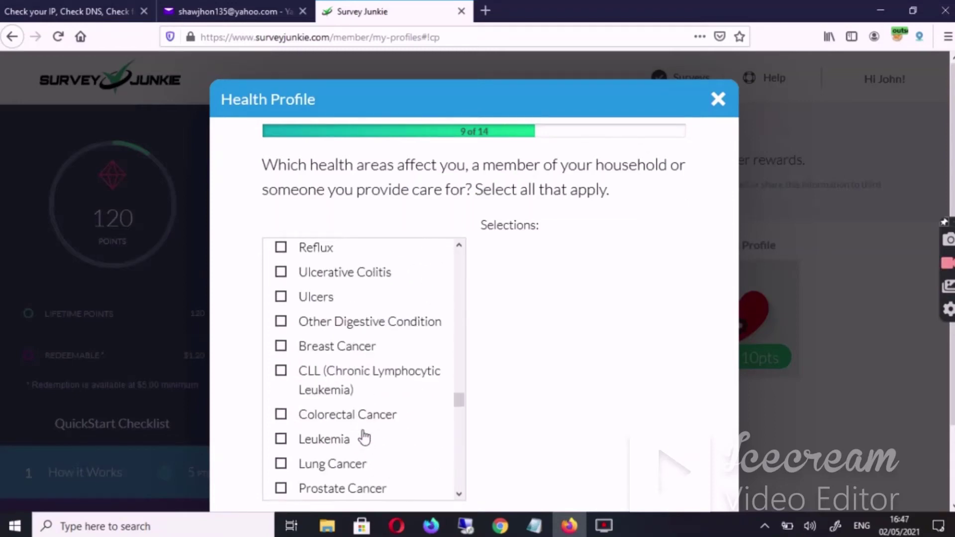
pyautogui.scroll(-2, 356, 472)
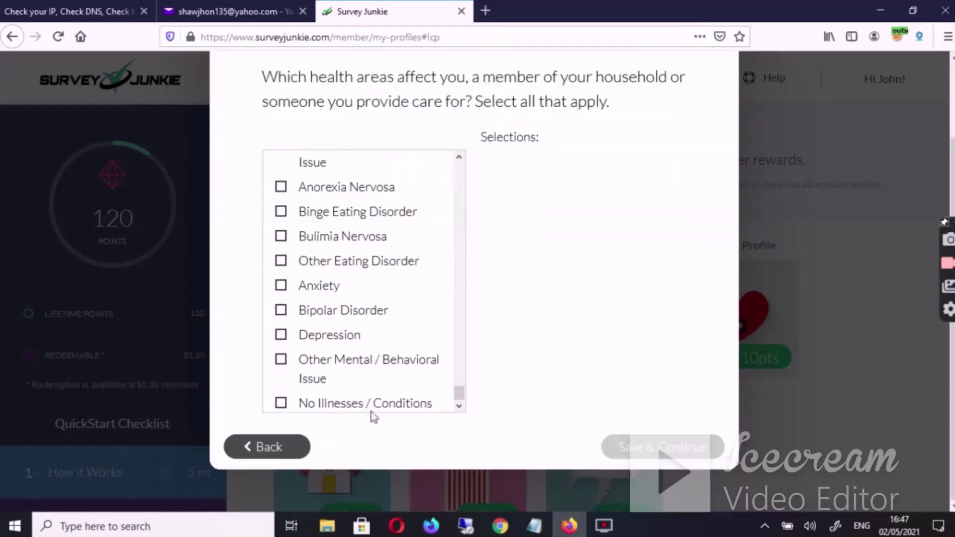
pyautogui.click(423, 404)
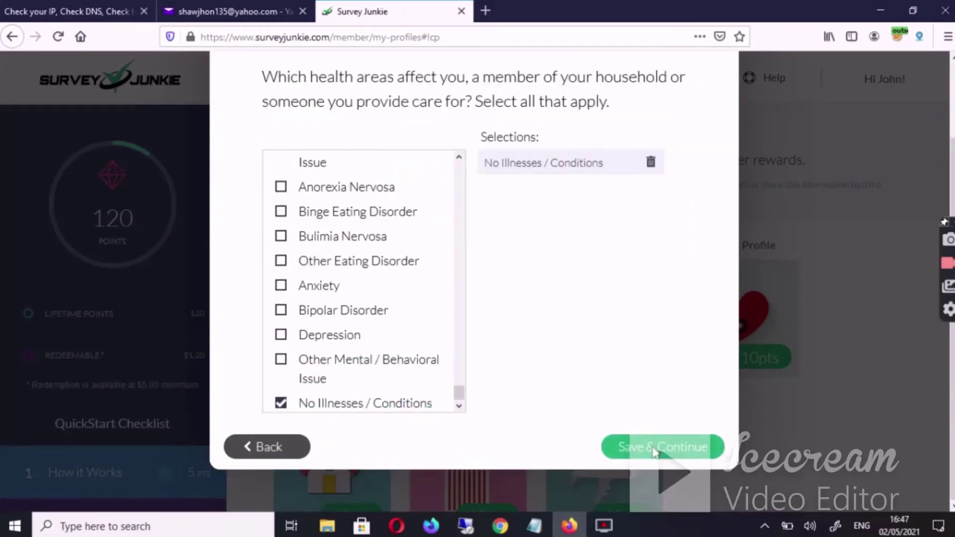
pyautogui.click(653, 450)
# Answer None of the Above to both the allergies question and the food allergies question
pyautogui.scroll(6, 416, 335)
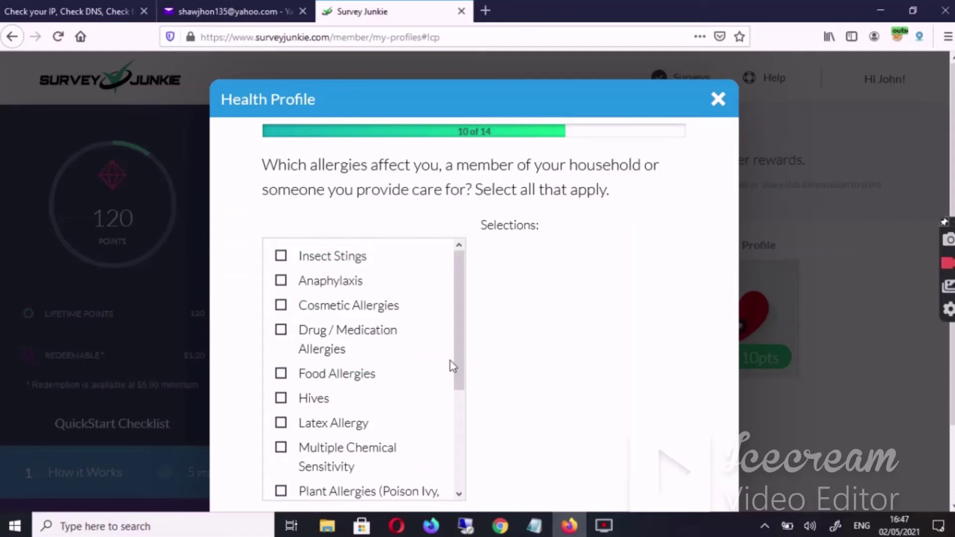
pyautogui.scroll(-3, 449, 360)
pyautogui.scroll(-3, 454, 361)
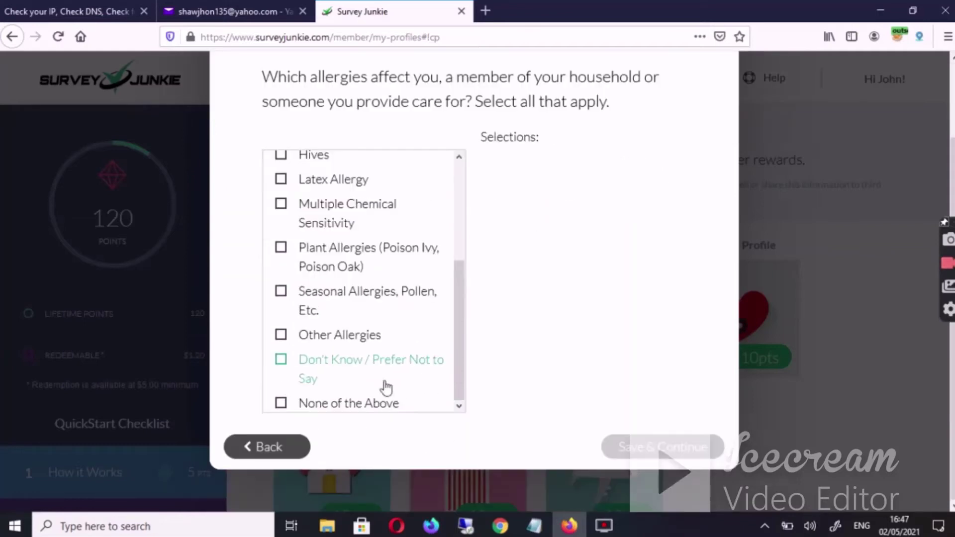
pyautogui.click(382, 406)
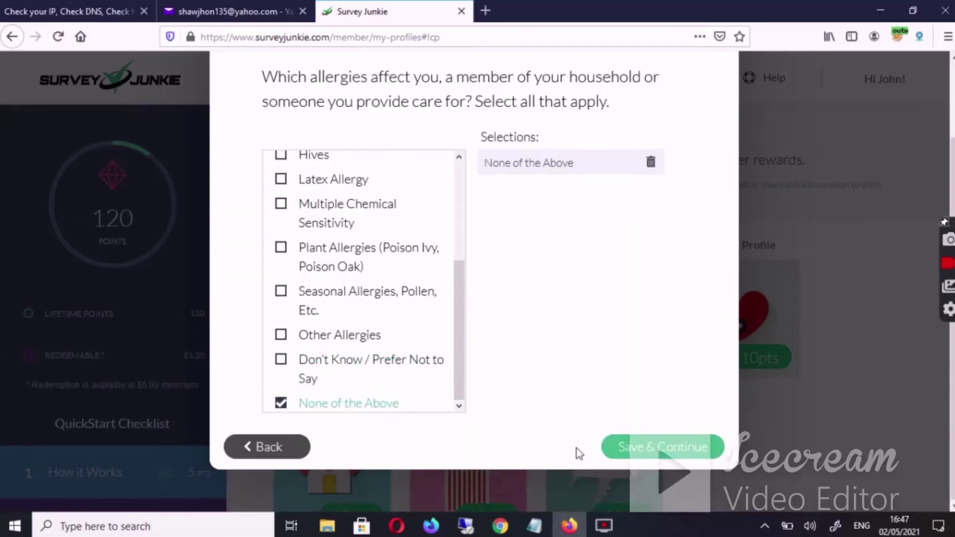
pyautogui.click(679, 446)
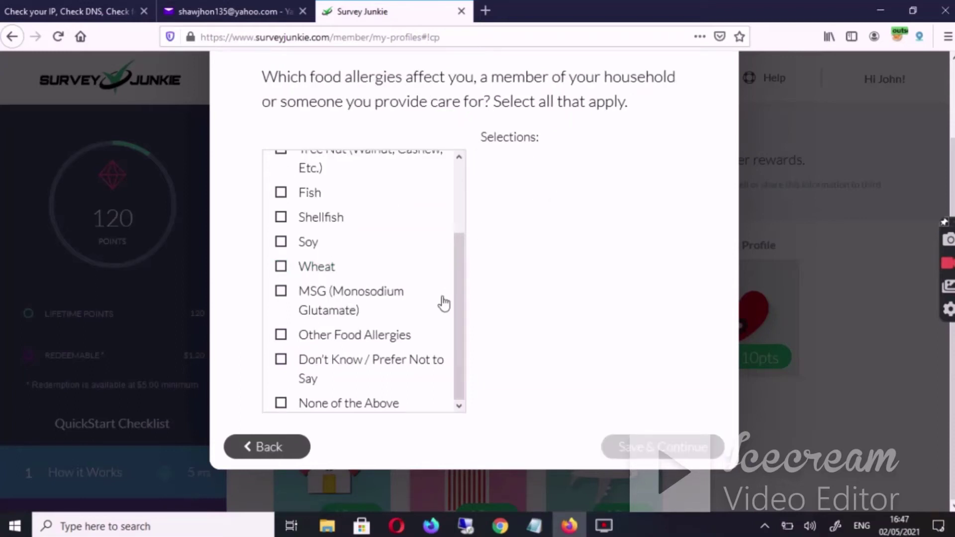
pyautogui.click(398, 404)
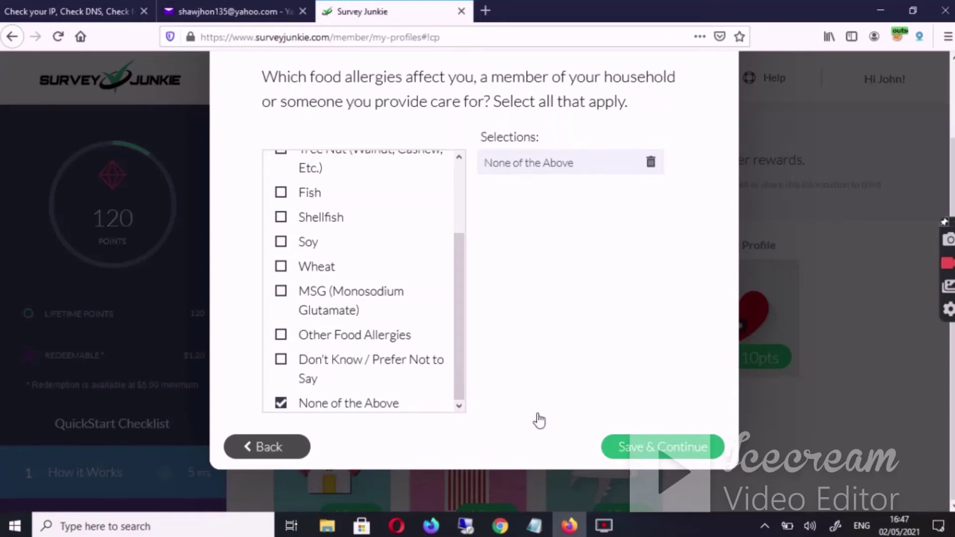
# Answer No Illnesses / Conditions for current or past personal health issues and save
pyautogui.scroll(-12, 418, 327)
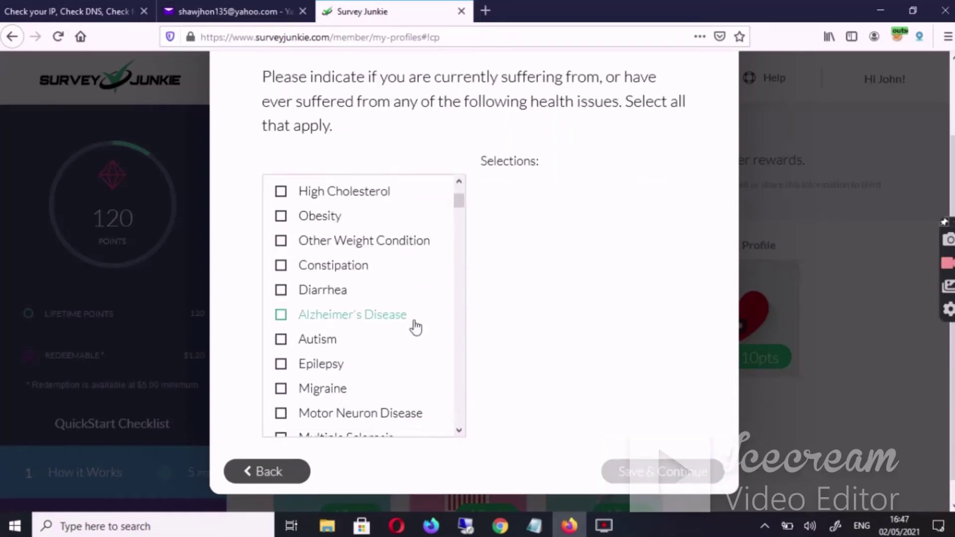
pyautogui.scroll(-15, 422, 337)
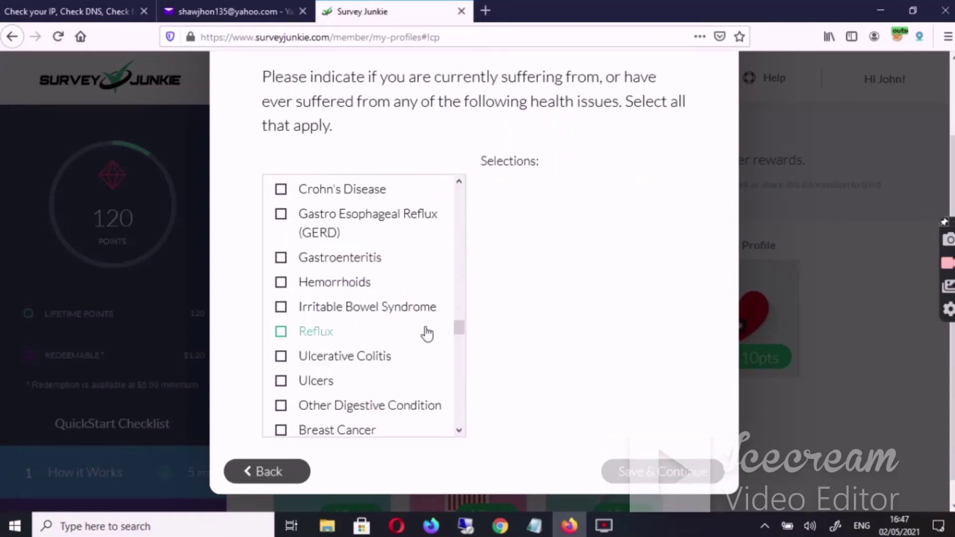
pyautogui.scroll(-3, 426, 340)
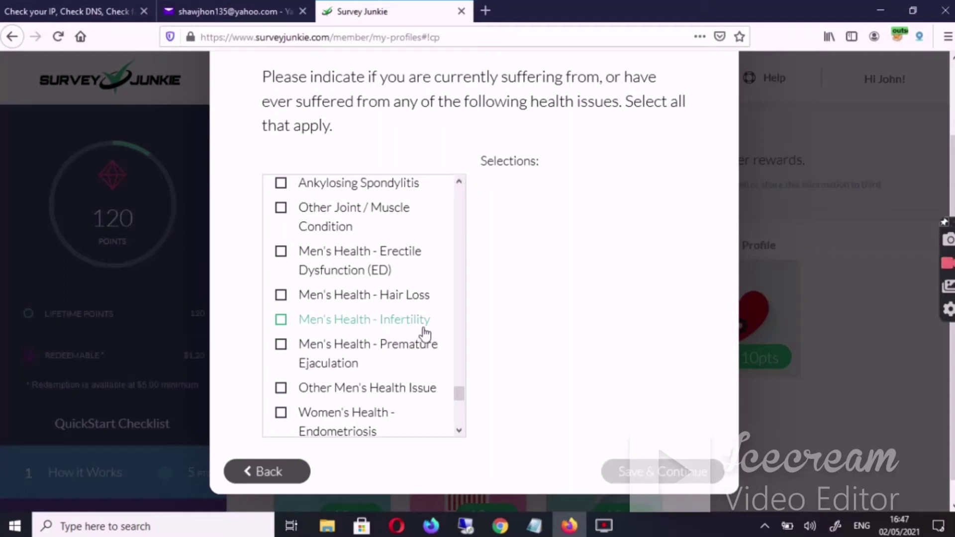
pyautogui.scroll(-8, 424, 334)
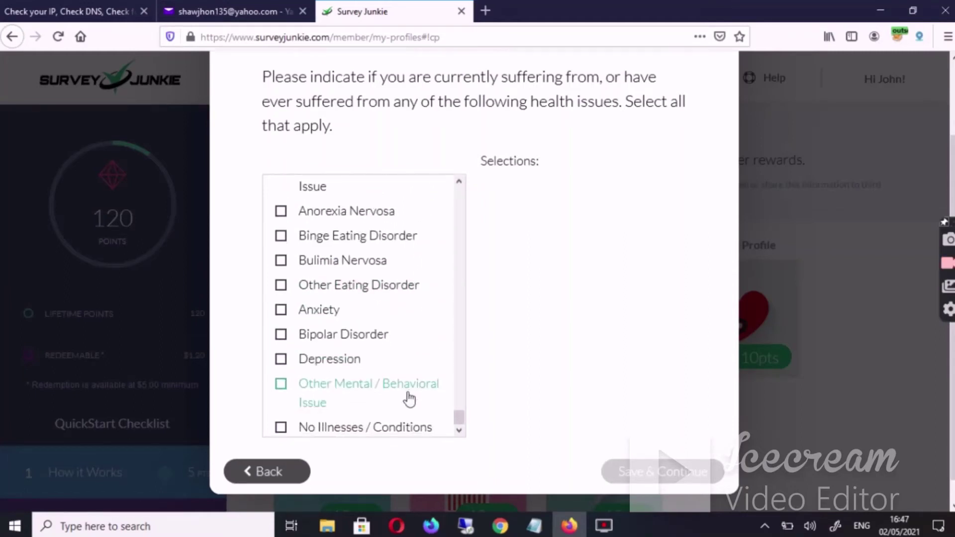
pyautogui.click(413, 408)
pyautogui.click(642, 456)
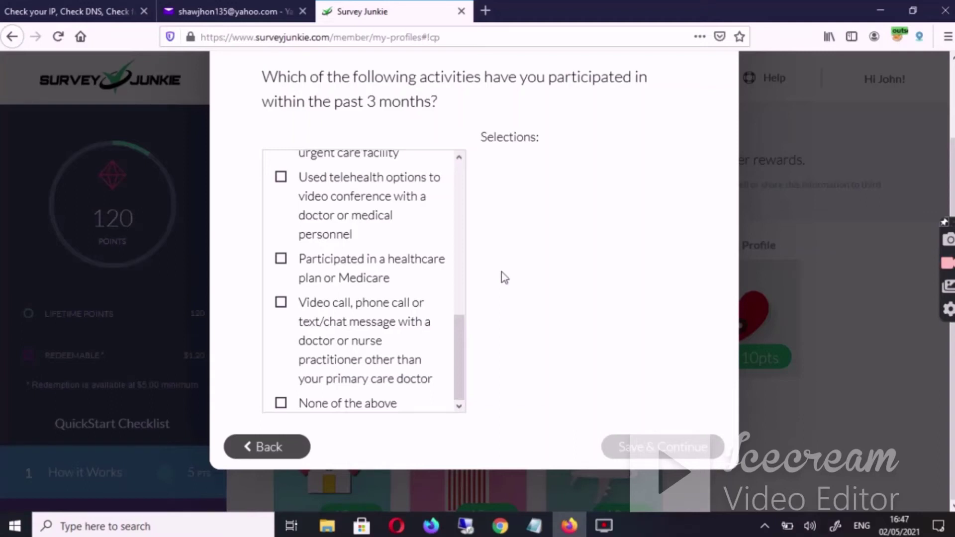
# Select the telehealth video conference and the video, phone or chat contact with a non-primary doctor for the past 3 months, and save
pyautogui.click(401, 323)
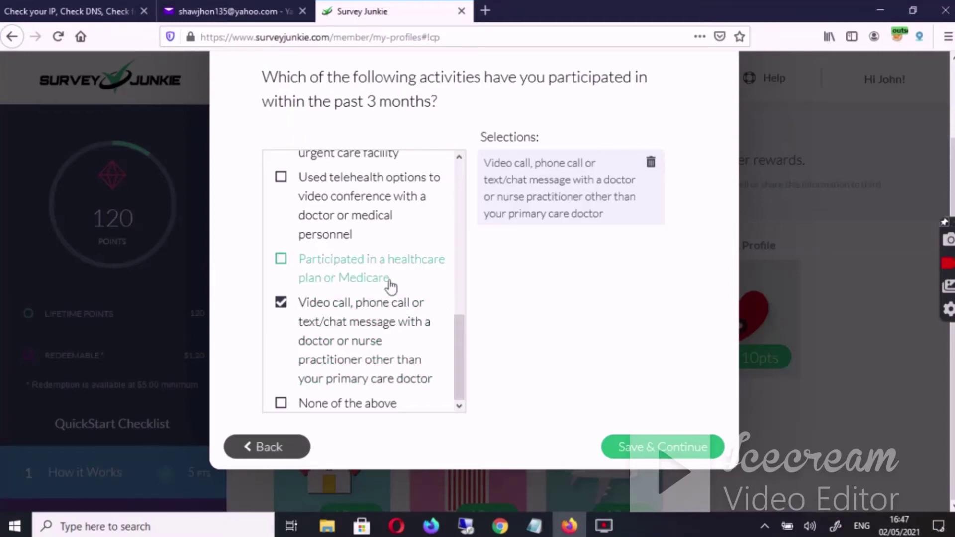
pyautogui.scroll(2, 391, 284)
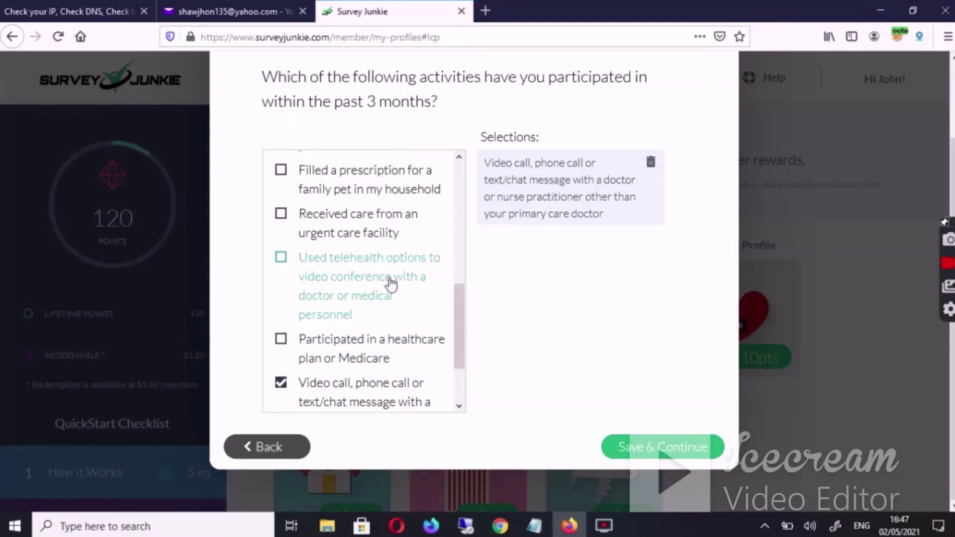
pyautogui.click(391, 284)
pyautogui.scroll(3, 393, 285)
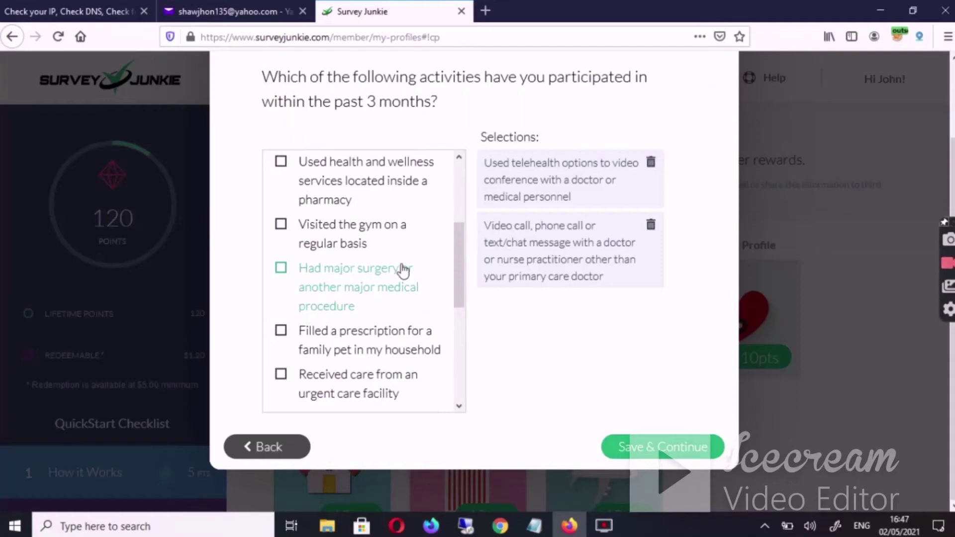
pyautogui.scroll(1, 402, 269)
pyautogui.scroll(-4, 401, 272)
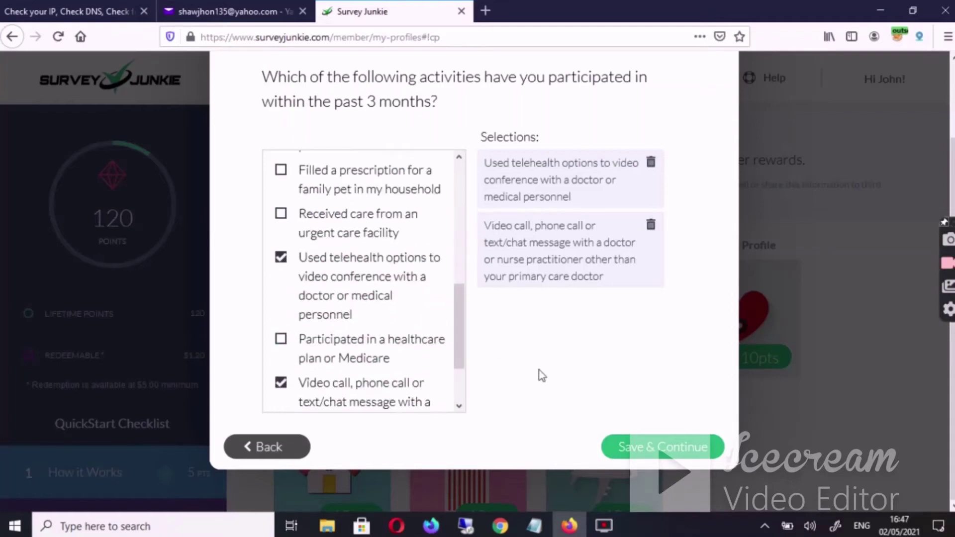
pyautogui.click(642, 449)
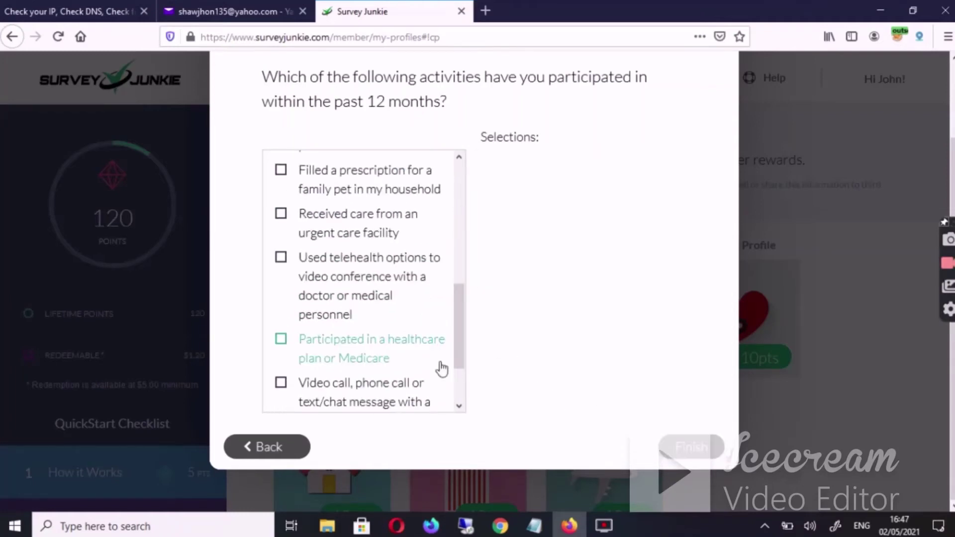
# Select the same telehealth and video, phone or chat doctor activities for the past 12 months, and finish the Health Profile survey
pyautogui.scroll(-2, 378, 338)
pyautogui.click(362, 343)
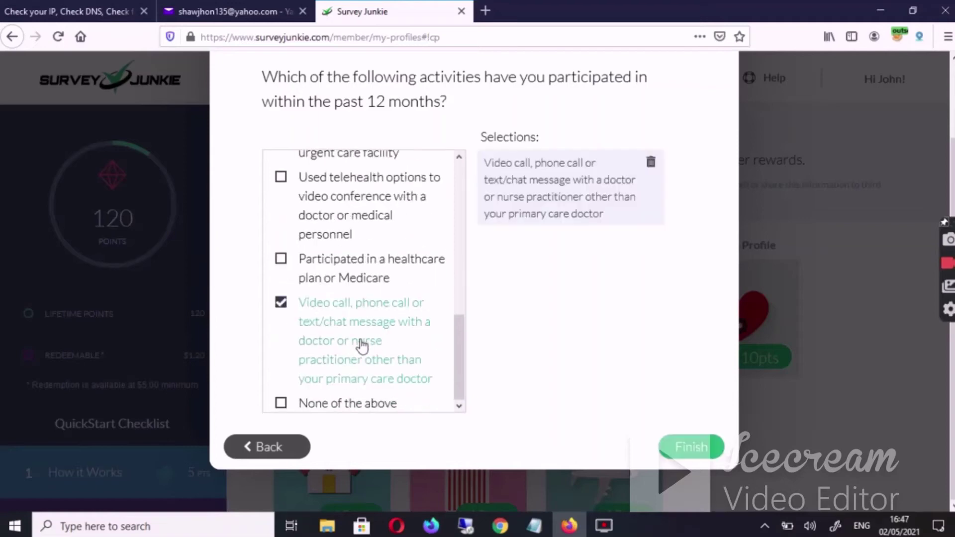
pyautogui.scroll(3, 363, 344)
pyautogui.click(371, 348)
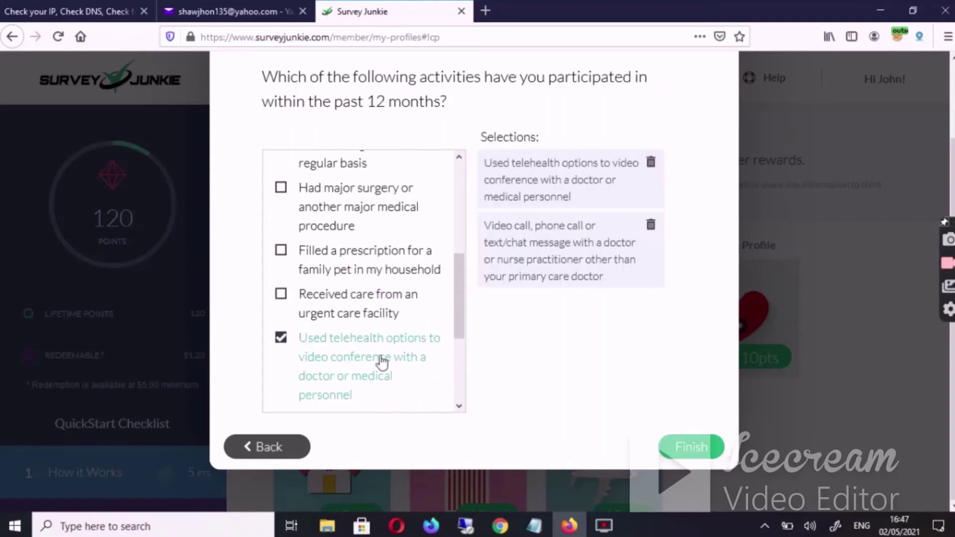
pyautogui.click(712, 450)
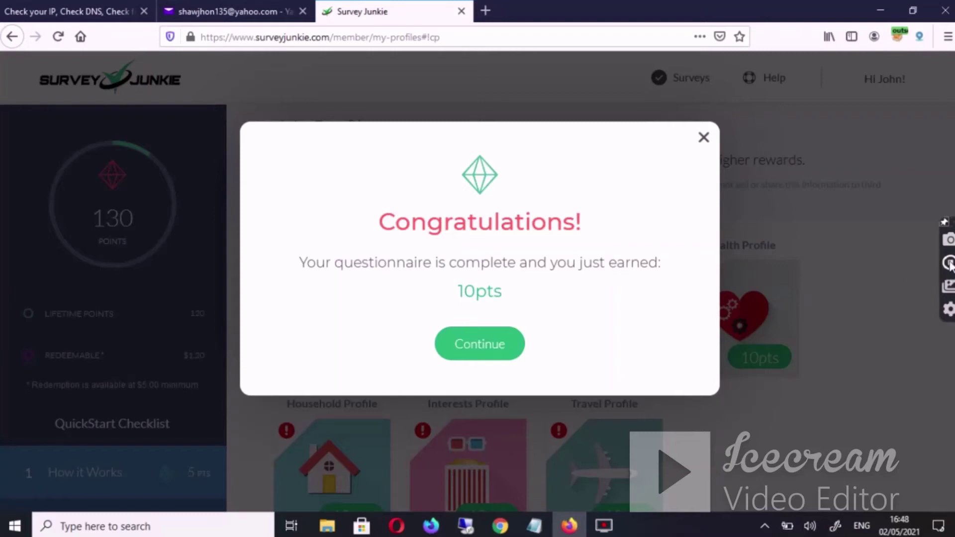
# Dismiss the completion message and start the Household Profile survey
pyautogui.click(950, 263)
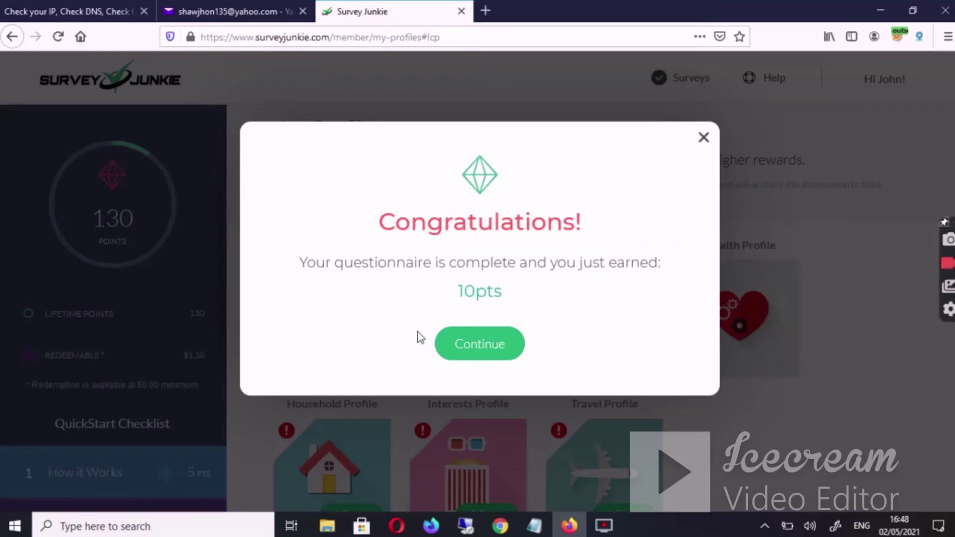
pyautogui.click(471, 350)
pyautogui.scroll(-2, 342, 443)
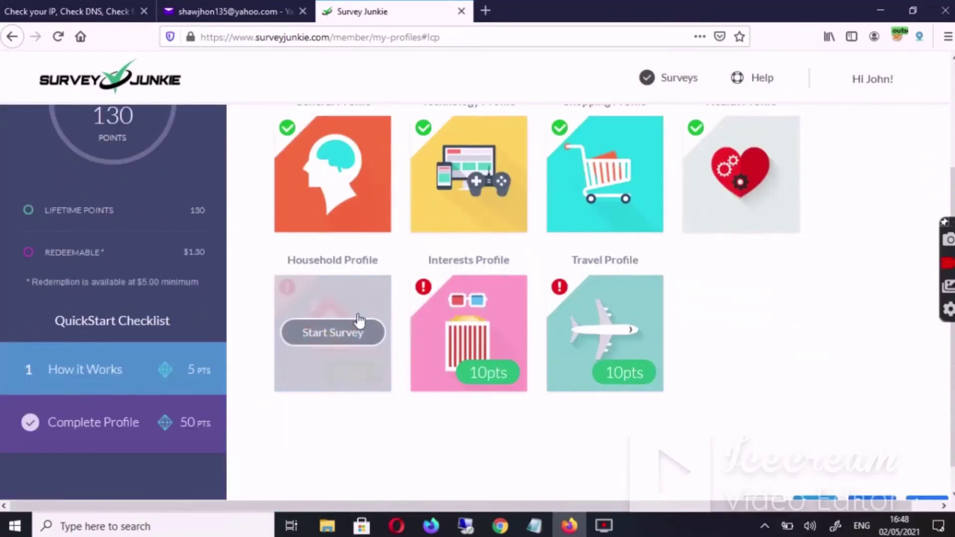
pyautogui.scroll(1, 350, 324)
pyautogui.click(350, 324)
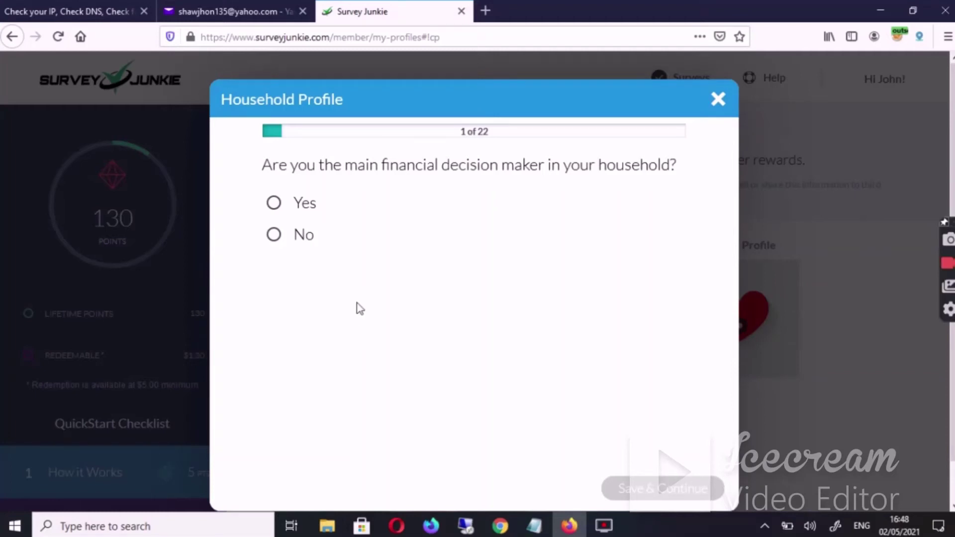
# Answer Yes to being the main financial decision maker, and save Health Insurance as the current insurance
pyautogui.click(334, 208)
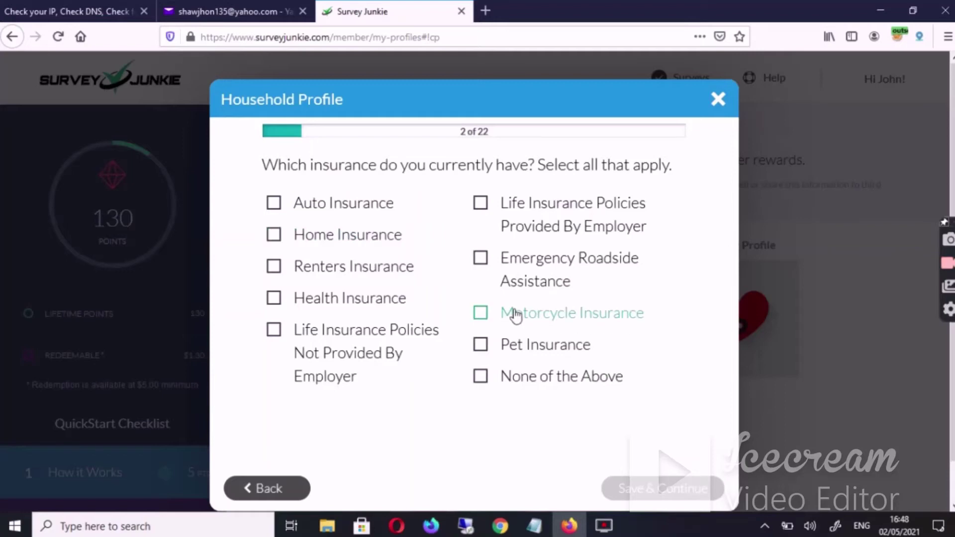
pyautogui.click(412, 298)
pyautogui.scroll(-1, 491, 293)
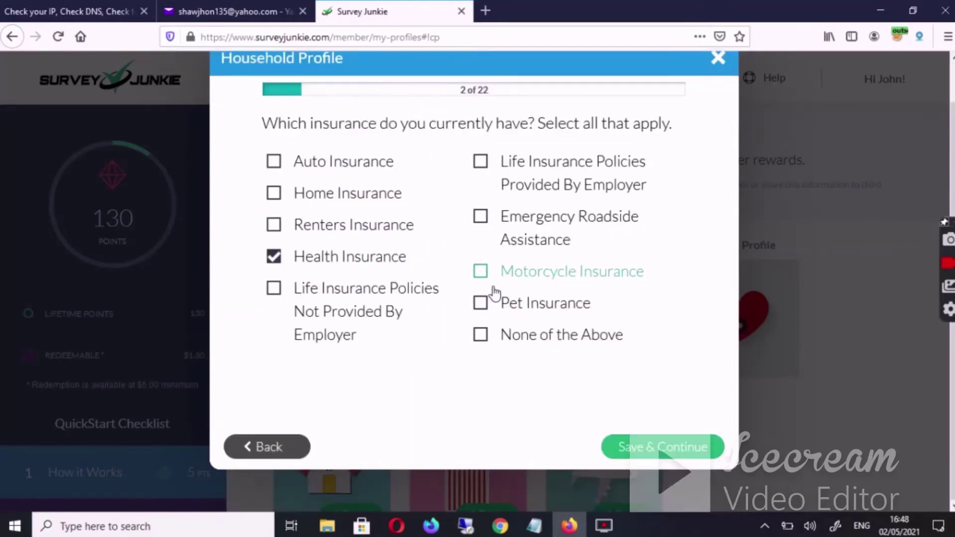
pyautogui.click(695, 457)
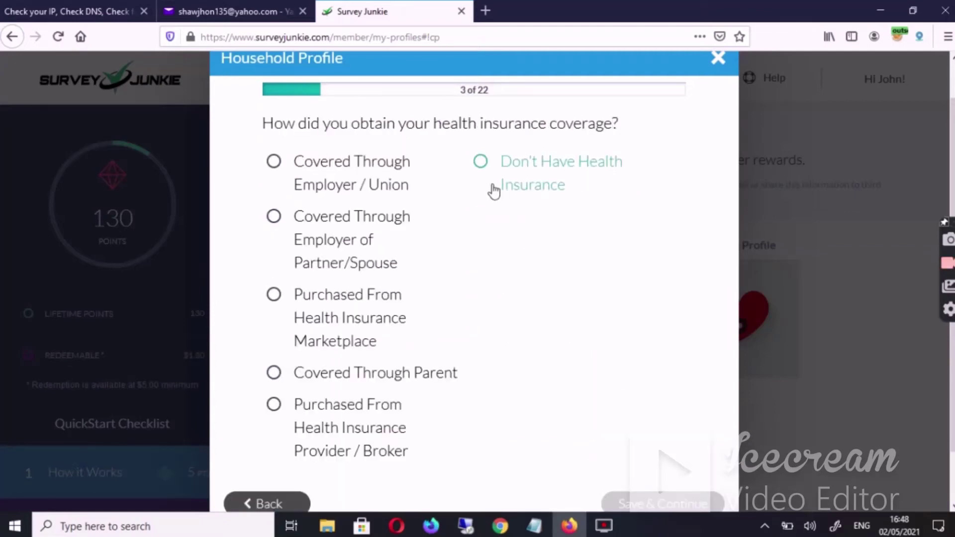
# Choose Covered Through Employer of Partner/Spouse for the health coverage, and save Visa and MasterCard as the credit cards held
pyautogui.click(391, 244)
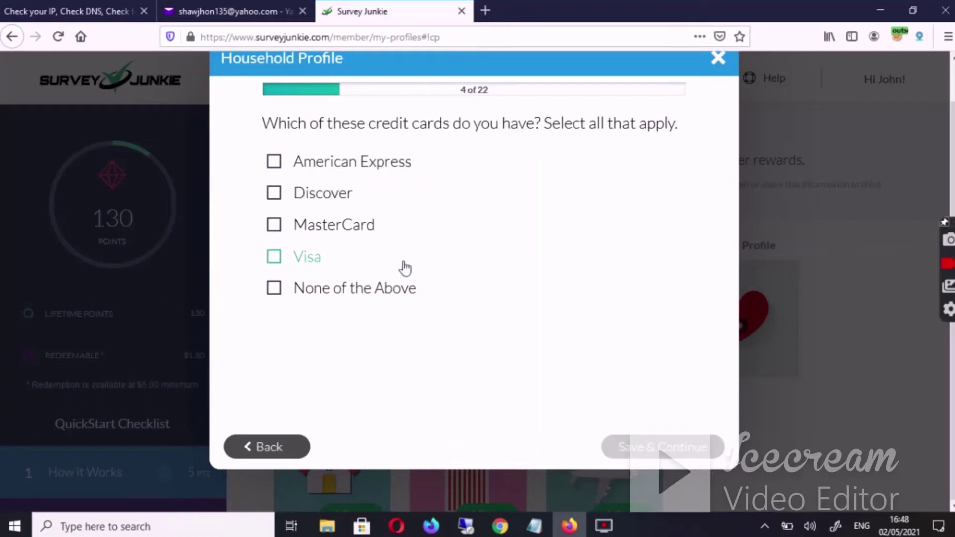
pyautogui.click(330, 266)
pyautogui.click(345, 244)
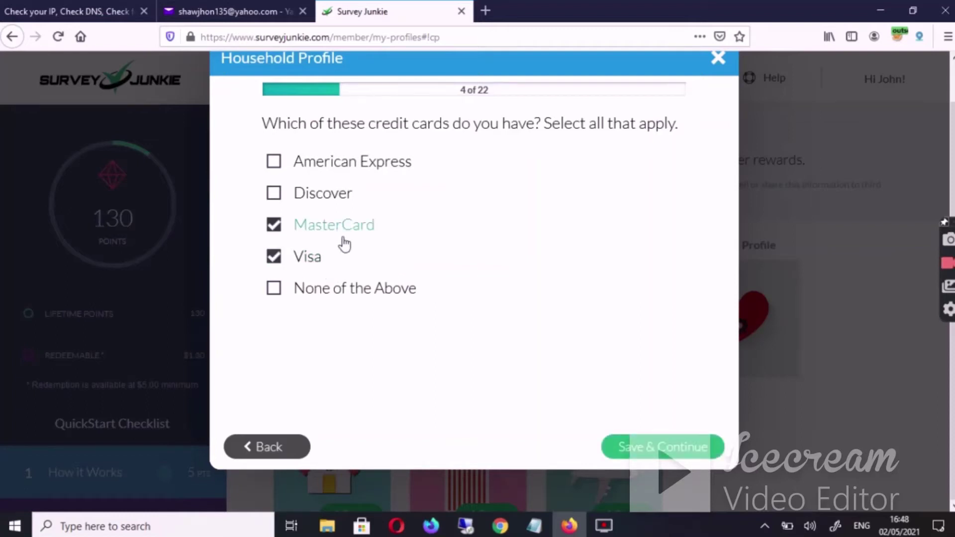
pyautogui.click(715, 454)
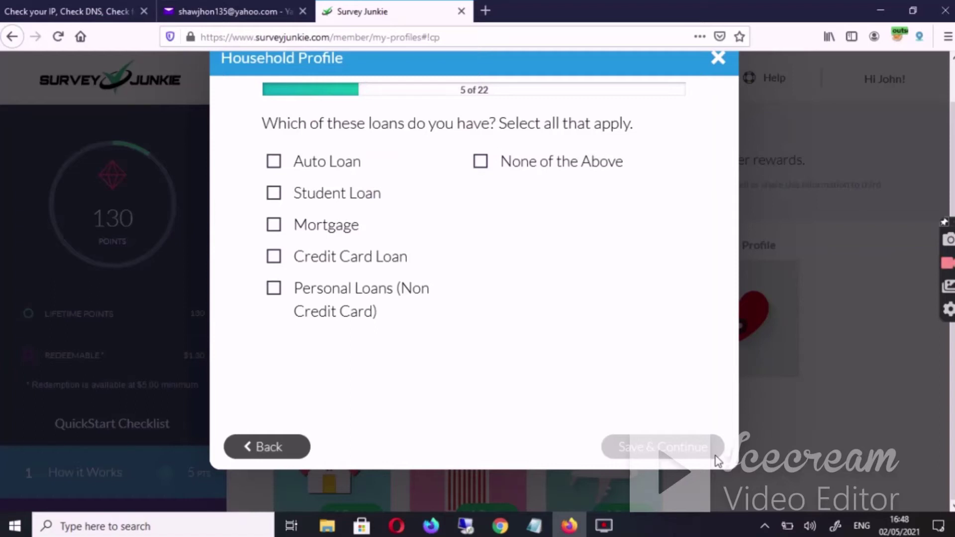
# Save Mortgage as the loan held, and Business Checking Account, Savings Account and Retirement Plan as the financial products
pyautogui.click(331, 231)
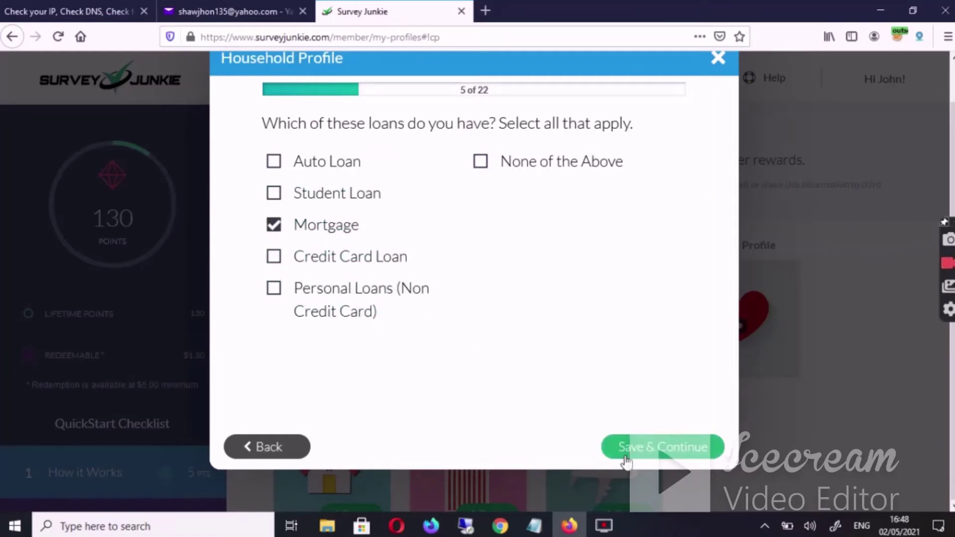
pyautogui.click(627, 455)
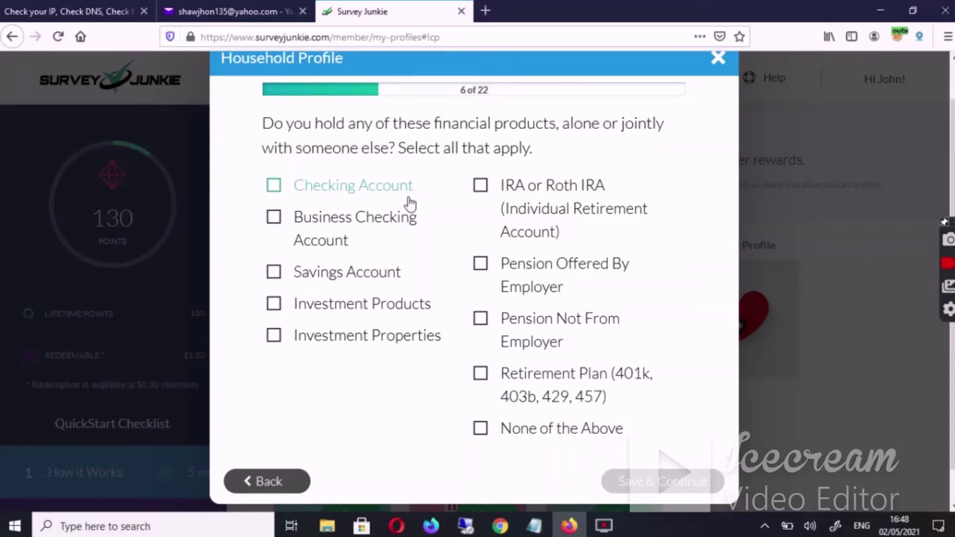
pyautogui.click(397, 248)
pyautogui.click(416, 279)
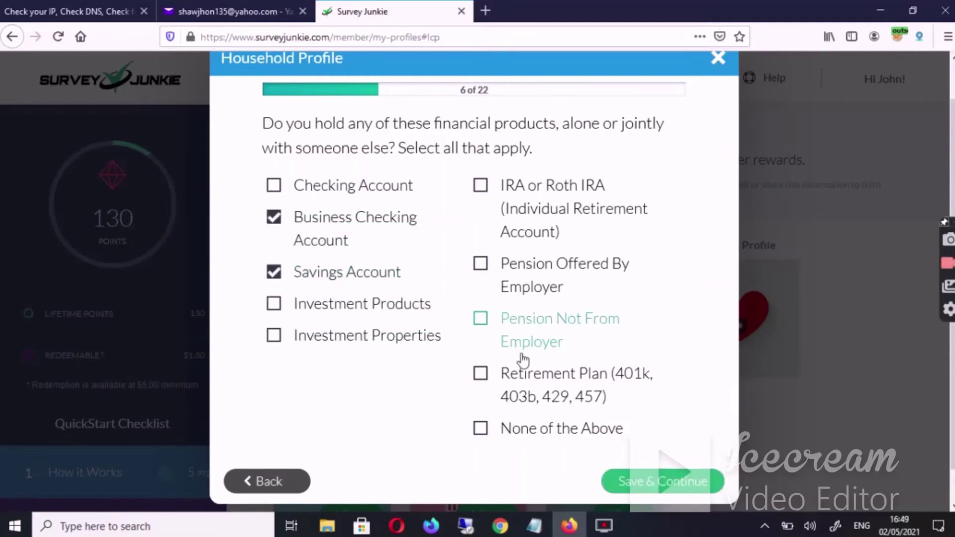
pyautogui.click(541, 384)
pyautogui.click(661, 481)
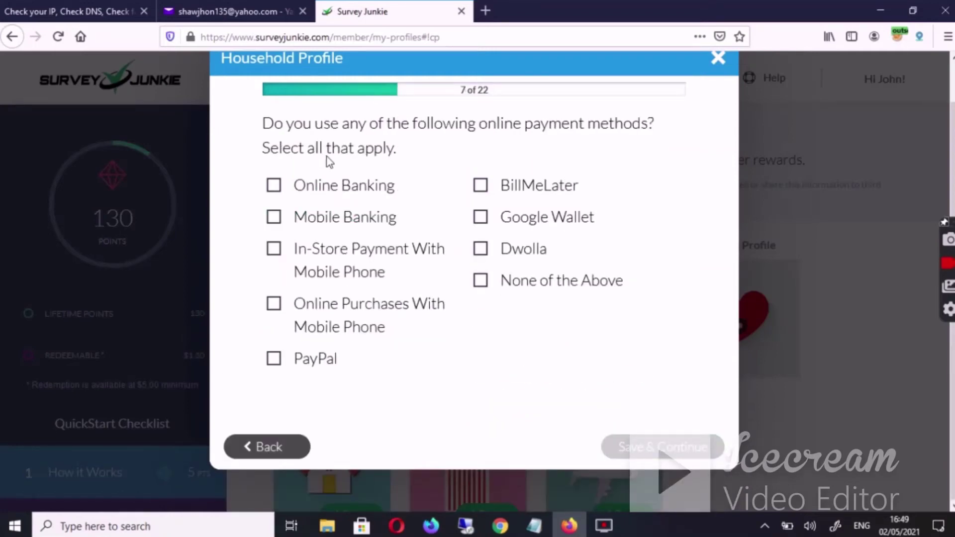
# Save Online Banking, Mobile Banking and PayPal as payment methods, and answer Yes to voting in the most recent Presidential election
pyautogui.click(359, 188)
pyautogui.click(368, 220)
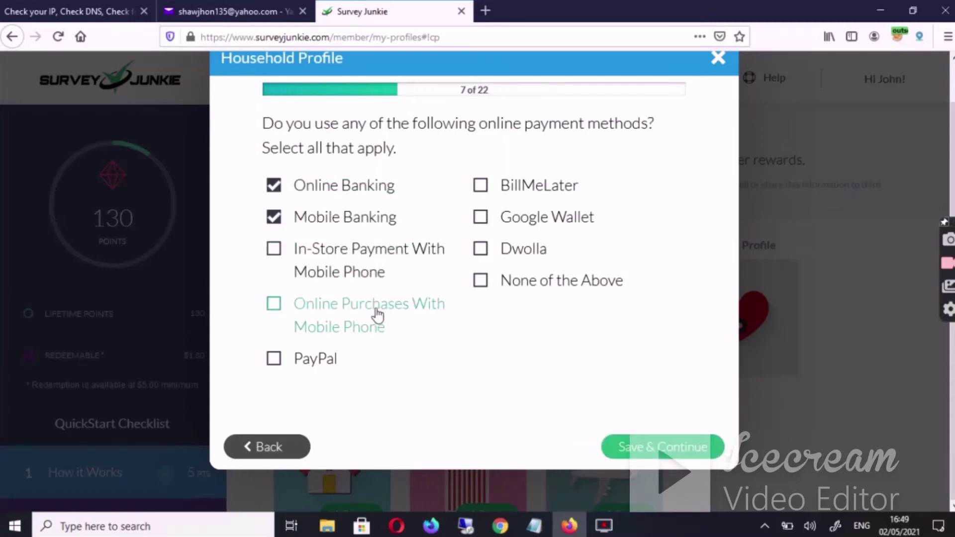
pyautogui.click(324, 358)
pyautogui.click(711, 450)
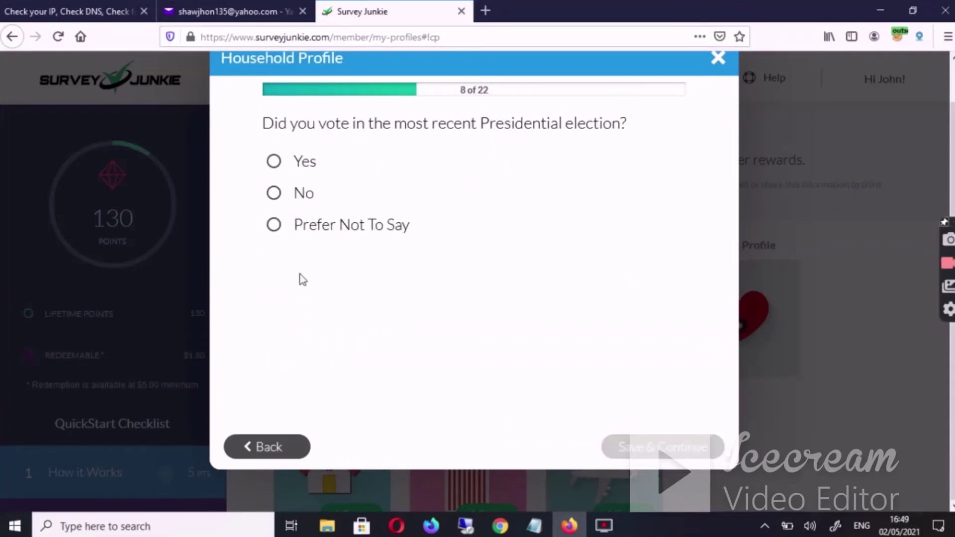
pyautogui.click(361, 166)
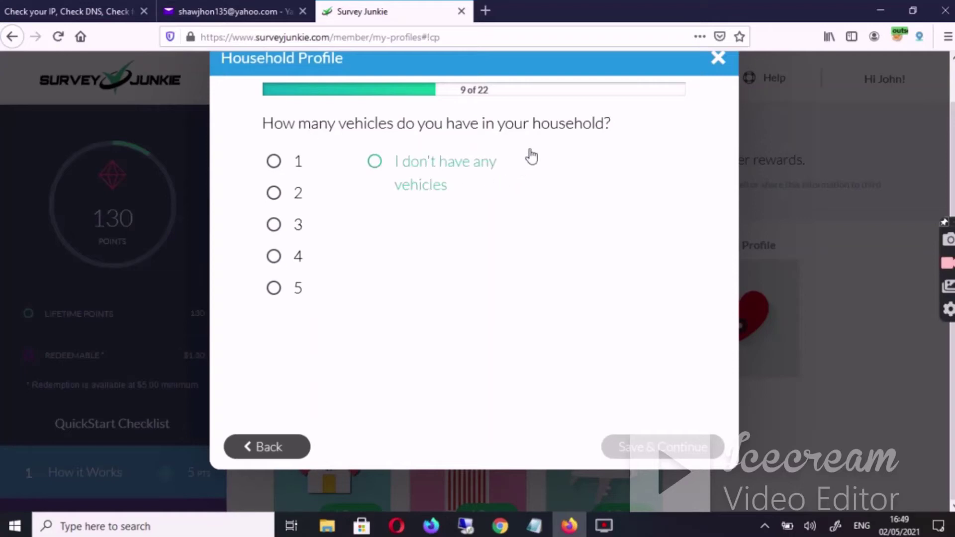
# Report 1 vehicle in the household and set the year of Vehicle 1 to 2018
pyautogui.click(298, 166)
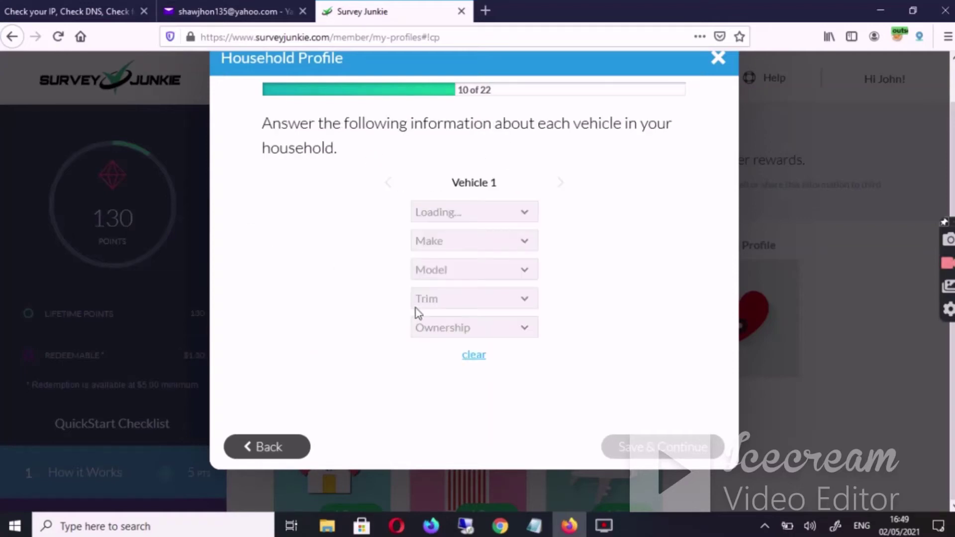
pyautogui.click(523, 218)
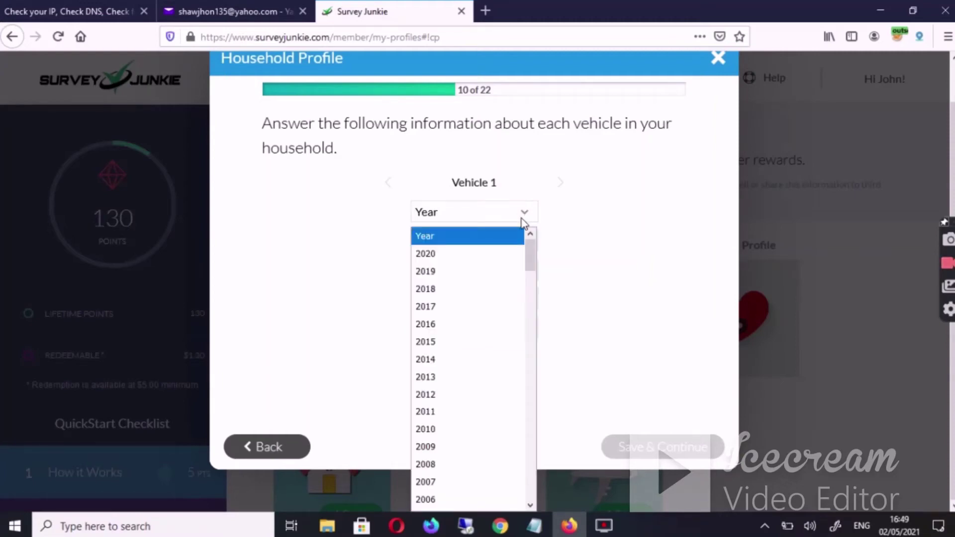
pyautogui.click(498, 289)
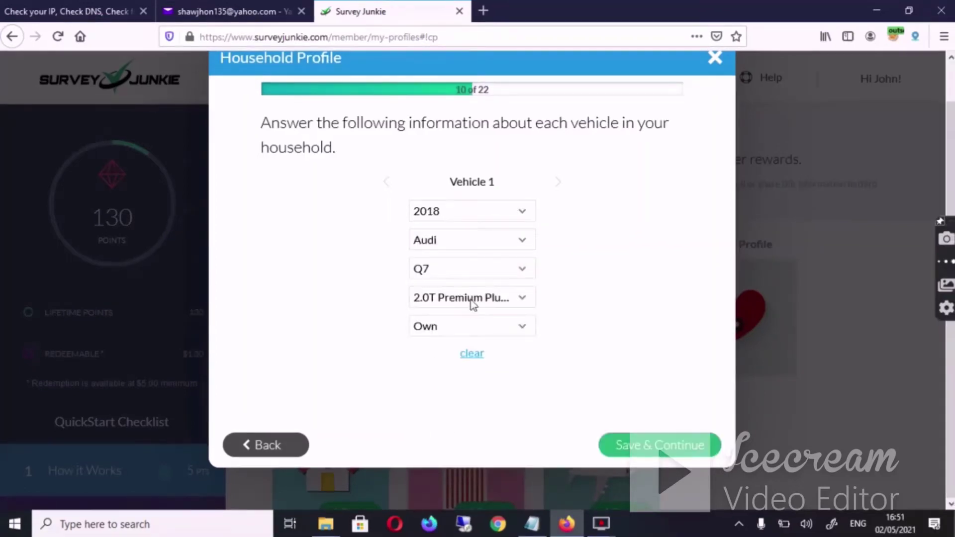
# Choose the trim and ownership of the Audi Q7, save the vehicle details, and answer New Purchase for the main car
pyautogui.click(472, 302)
pyautogui.click(479, 342)
pyautogui.click(479, 334)
pyautogui.click(480, 386)
pyautogui.click(623, 446)
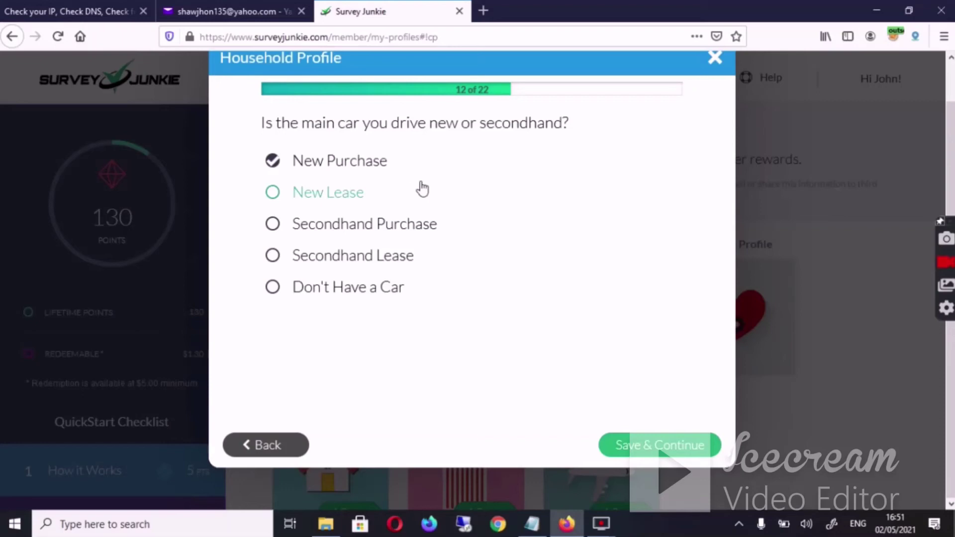
pyautogui.click(350, 169)
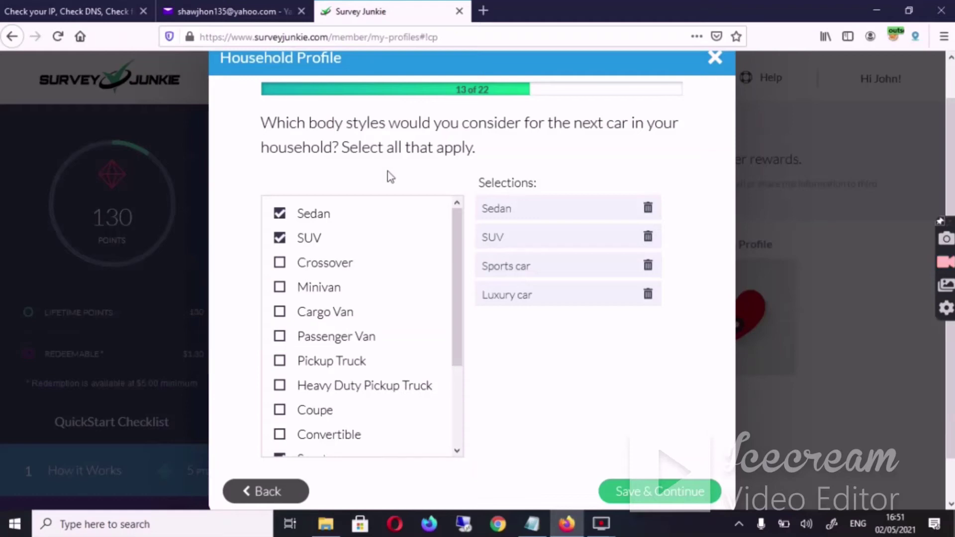
pyautogui.click(324, 232)
pyautogui.click(314, 213)
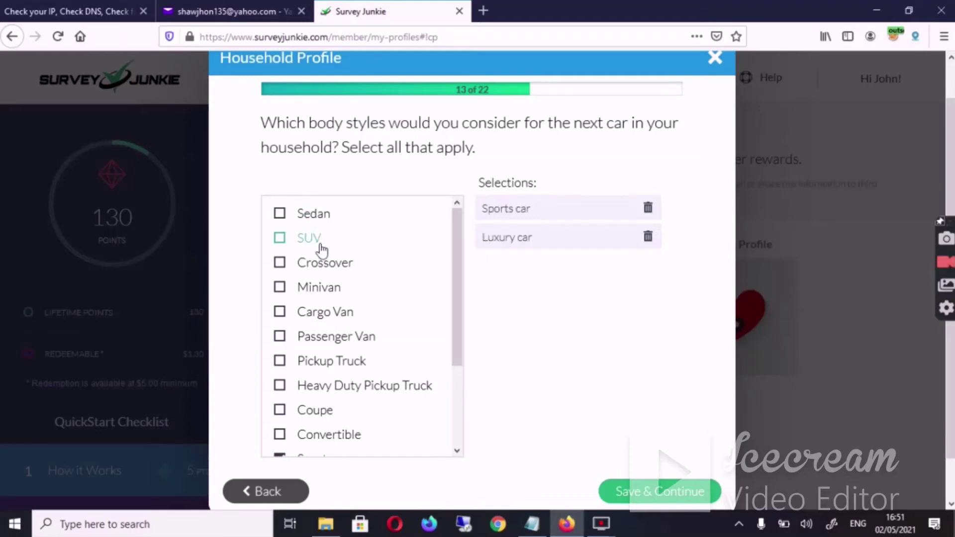
pyautogui.click(316, 234)
pyautogui.click(314, 213)
# Save Sedan, SUV, Sports car and Luxury car as the body styles considered for the next household car
pyautogui.scroll(-2, 317, 304)
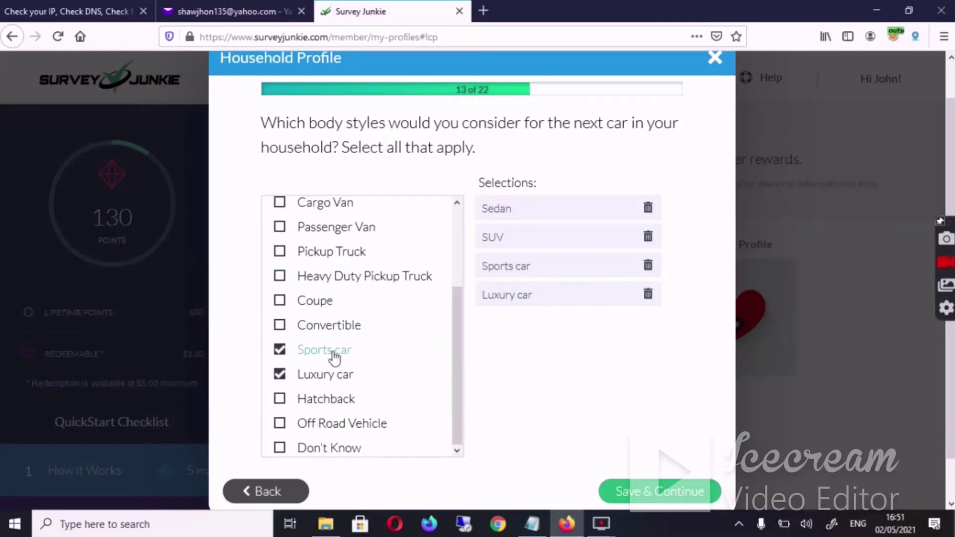
pyautogui.scroll(-1, 582, 435)
pyautogui.click(637, 443)
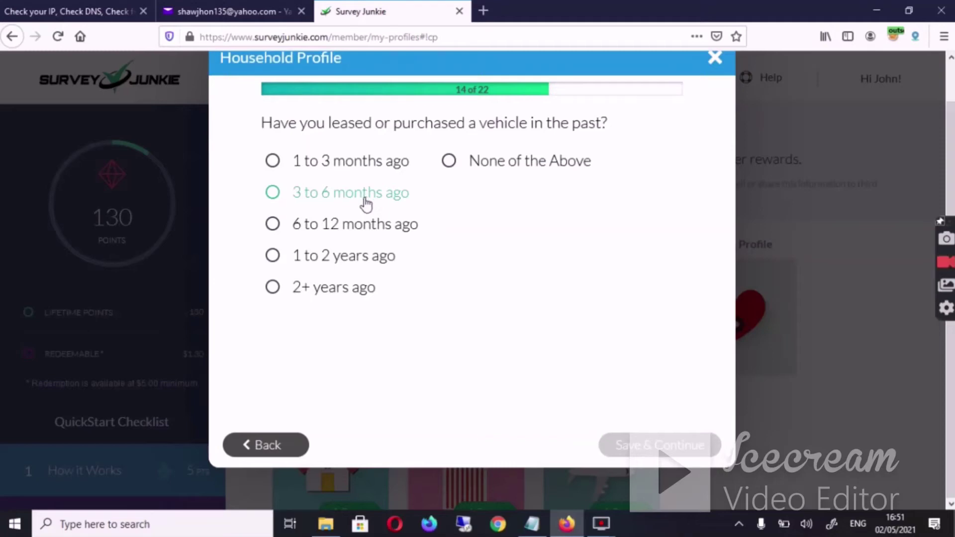
# Answer 1 to 2 years ago for the past vehicle purchase and Yes, in the next 1 to 2 years for the intended one
pyautogui.click(360, 271)
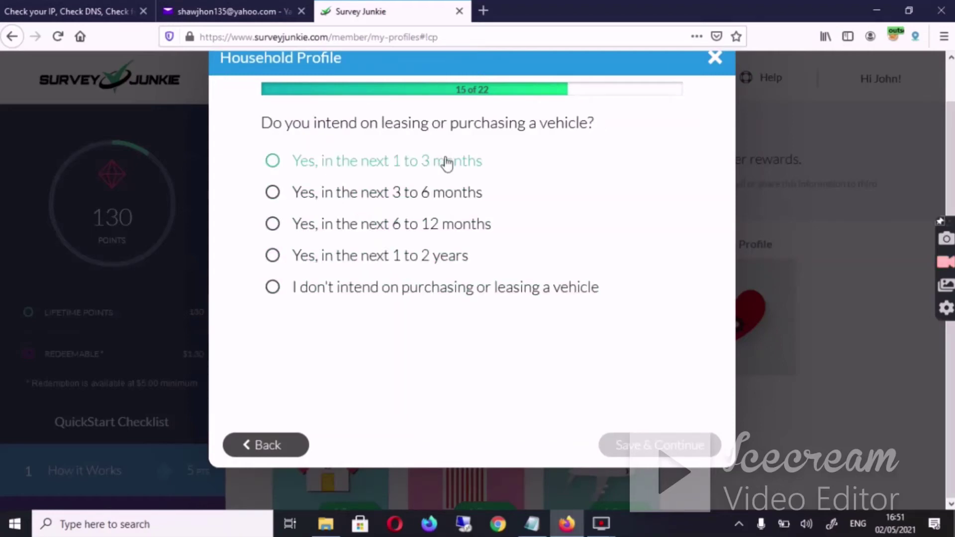
pyautogui.click(426, 254)
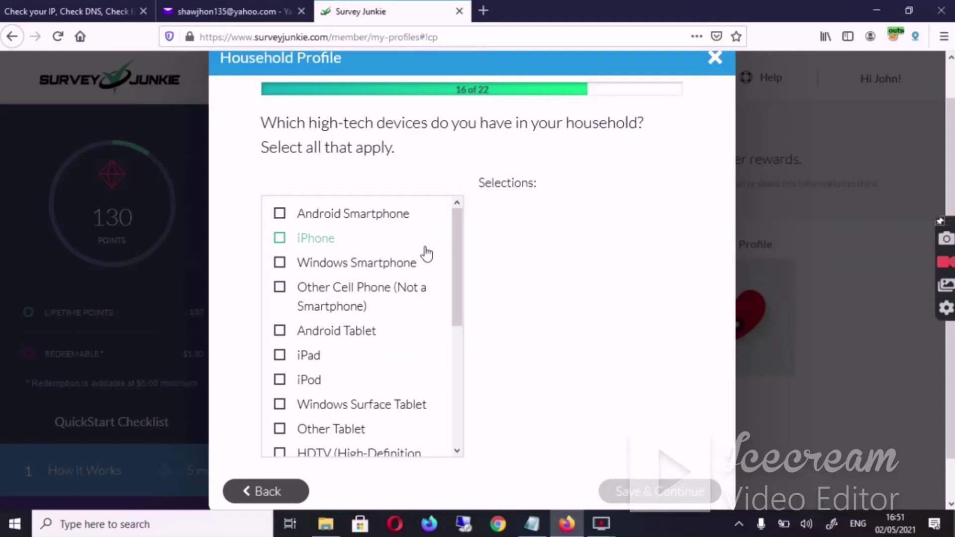
# Mark Android Smartphone, iPhone, Android Tablet and iPad as high-tech devices in the household, leaving Other Cell Phone unselected
pyautogui.click(426, 248)
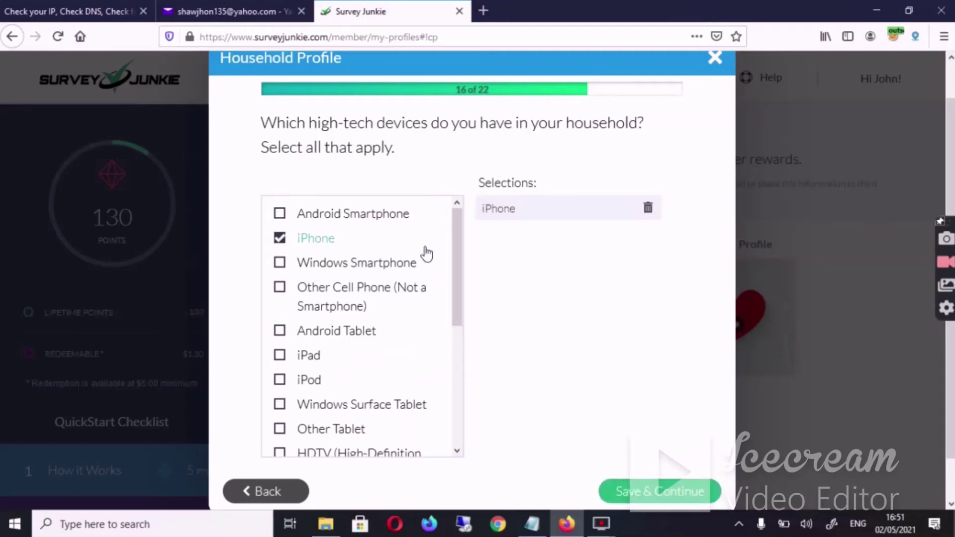
pyautogui.click(367, 223)
pyautogui.scroll(-2, 366, 260)
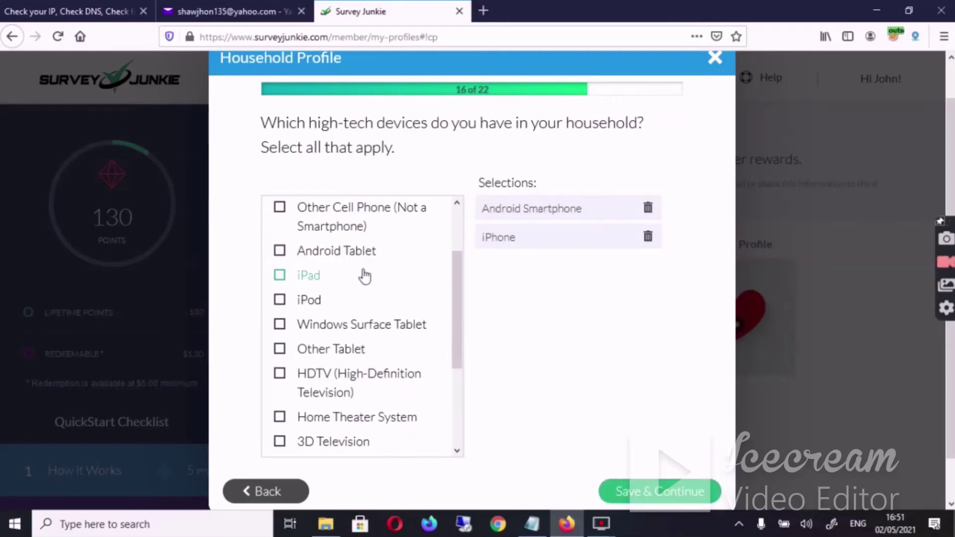
pyautogui.click(363, 275)
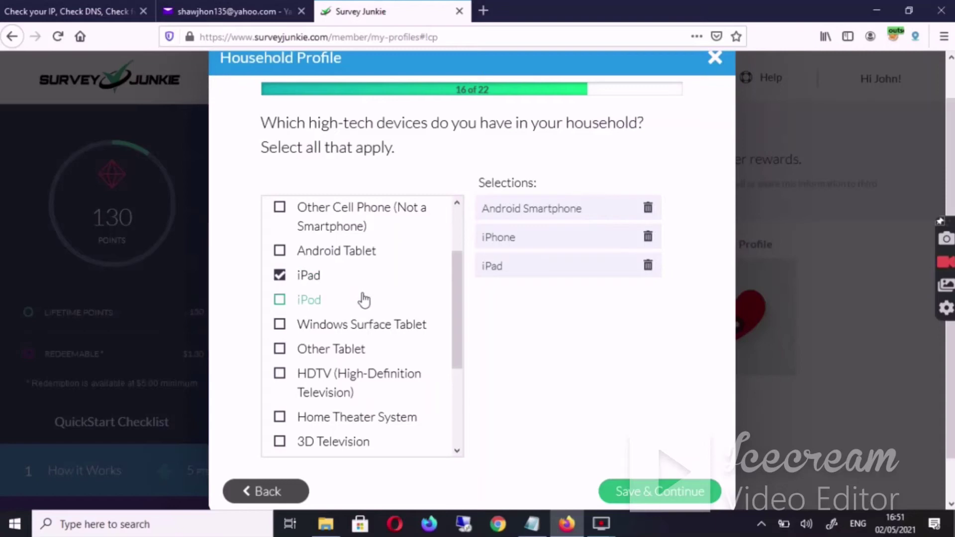
pyautogui.click(383, 242)
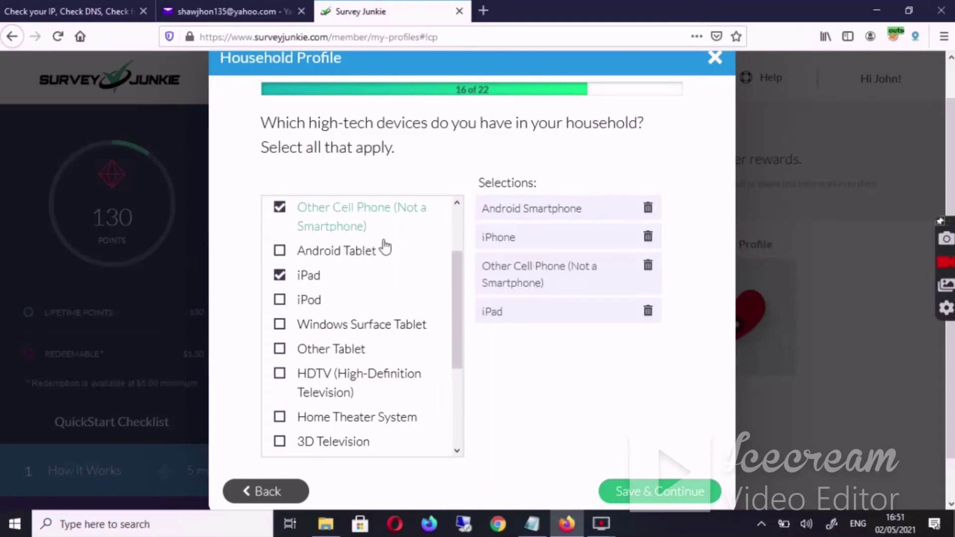
pyautogui.click(383, 252)
pyautogui.click(384, 243)
pyautogui.scroll(-3, 380, 268)
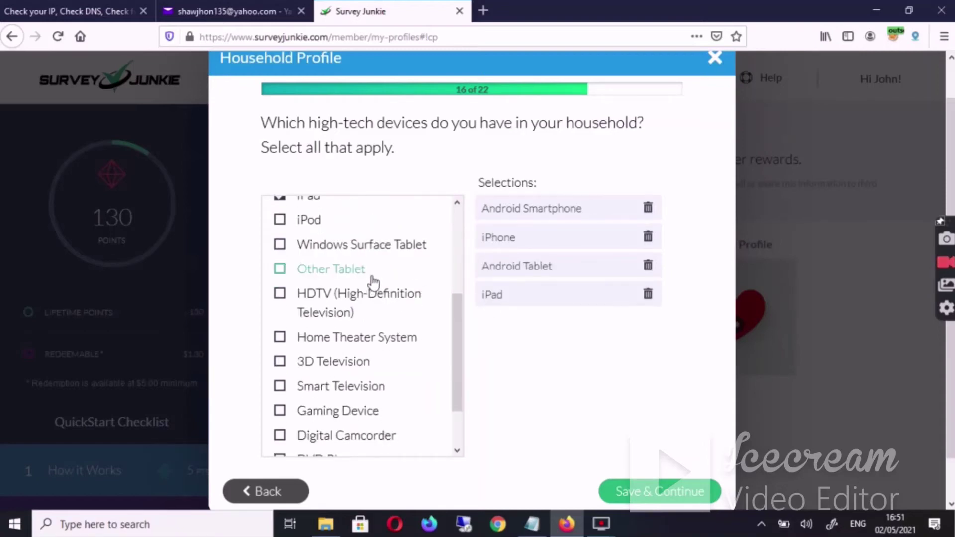
# Add Smart Television and Gaming Device to the household's high-tech devices and save the answer
pyautogui.click(354, 392)
pyautogui.scroll(-2, 353, 392)
pyautogui.click(352, 354)
pyautogui.scroll(-1, 351, 358)
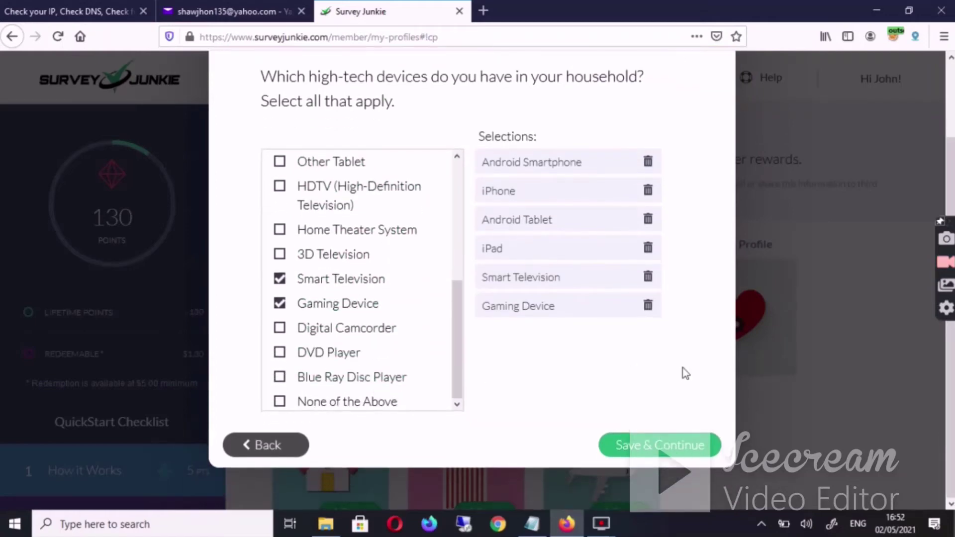
pyautogui.click(657, 441)
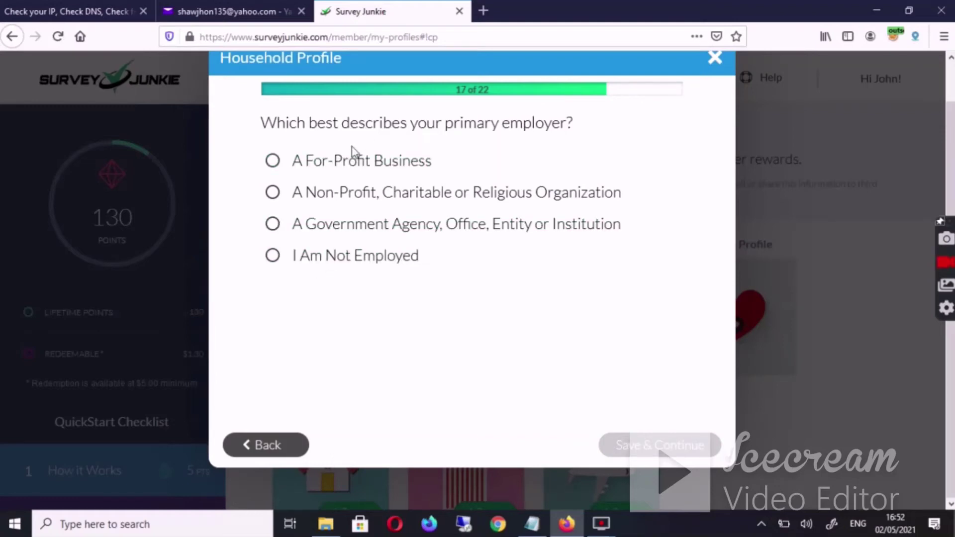
# Answer A For-Profit Business for the primary employer and 1 to 3 Years for time in the industry
pyautogui.click(357, 172)
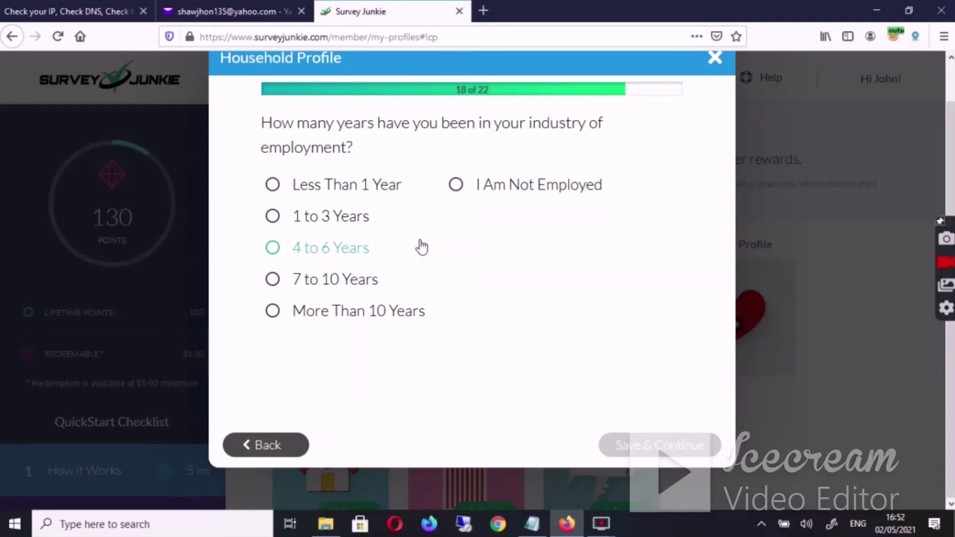
pyautogui.click(349, 219)
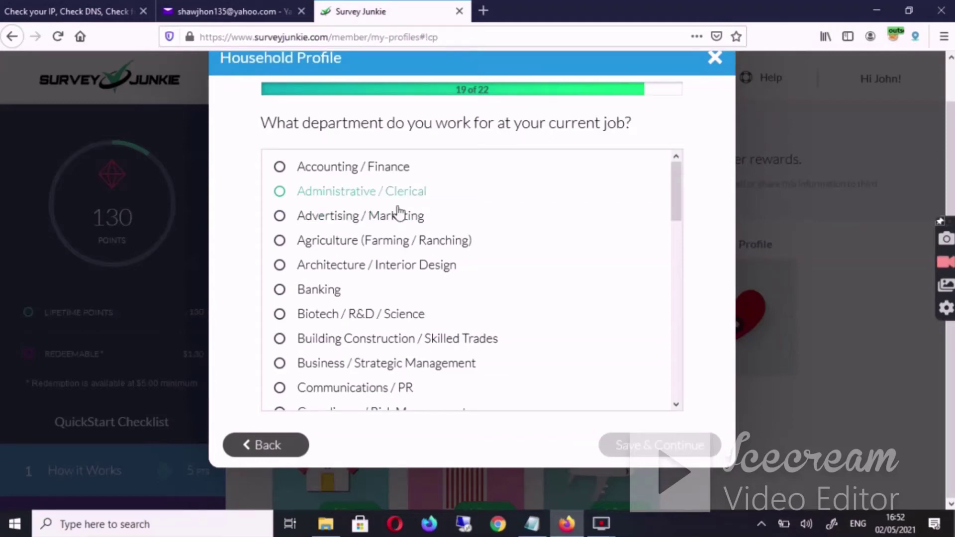
# Choose the department worked for at the current job
pyautogui.scroll(-6, 442, 234)
pyautogui.scroll(-5, 444, 234)
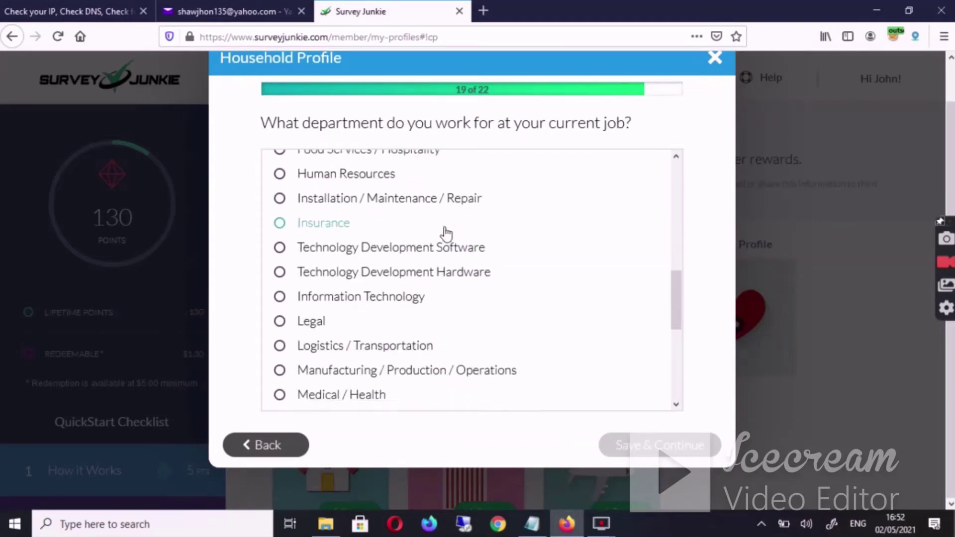
pyautogui.click(387, 339)
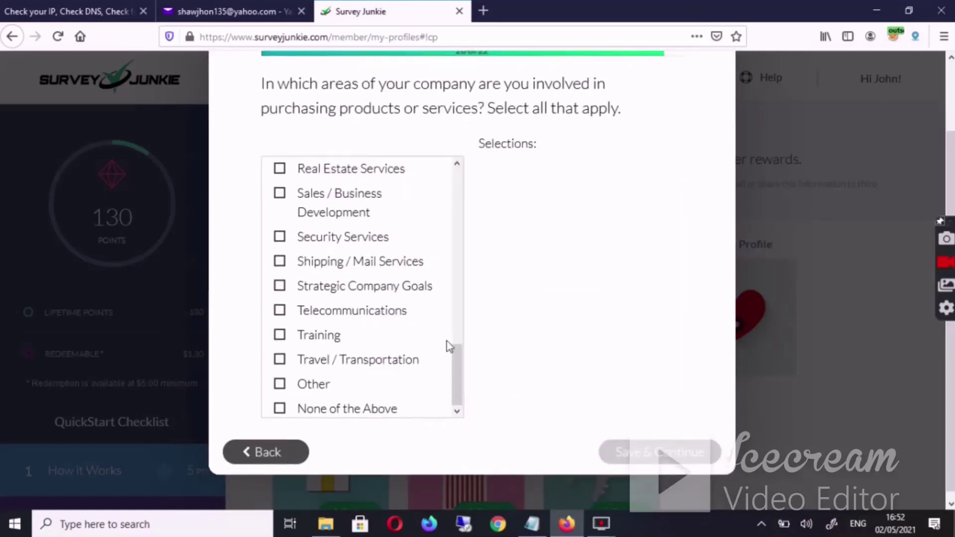
# Select IT Hardware, IT Software, Financial Services and Legal Services as company purchasing areas
pyautogui.scroll(8, 390, 348)
pyautogui.scroll(2, 401, 340)
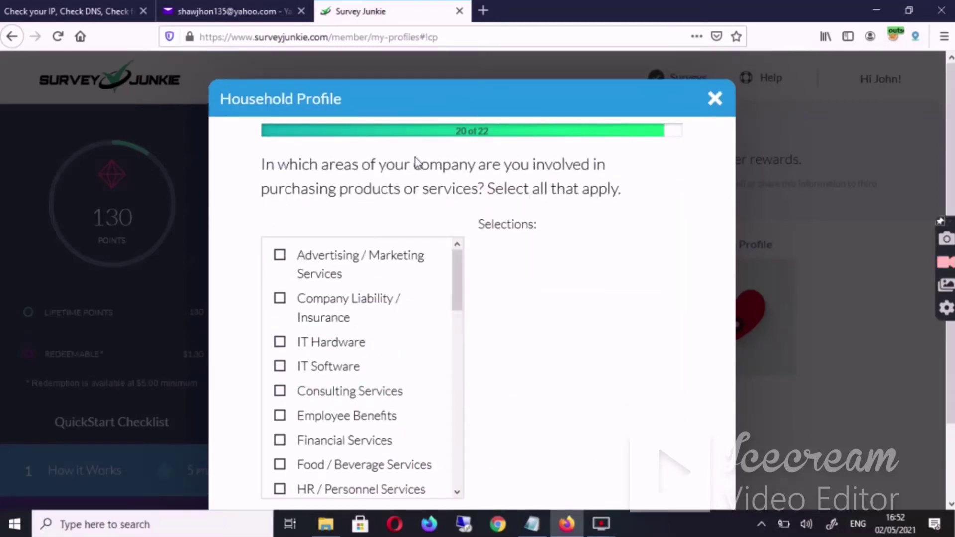
pyautogui.scroll(-2, 453, 150)
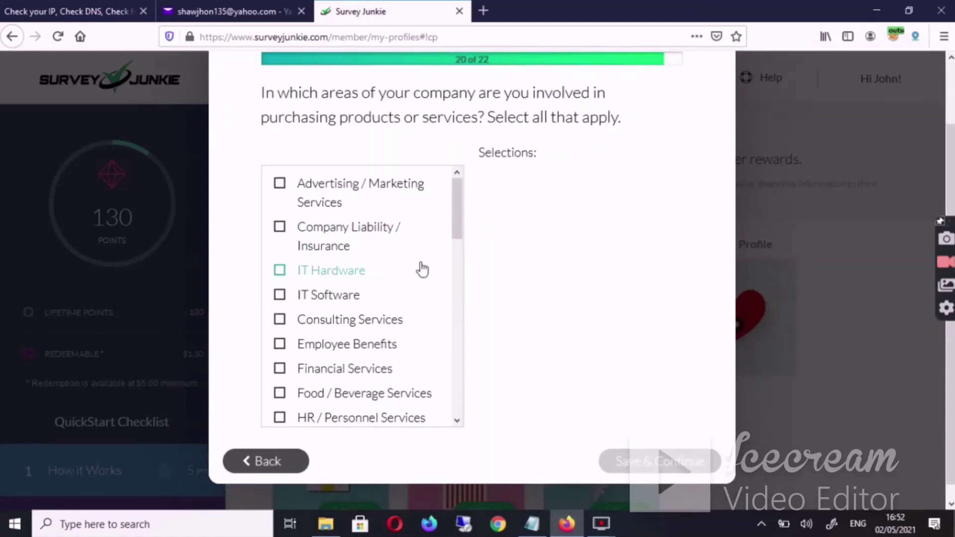
pyautogui.scroll(-2, 432, 254)
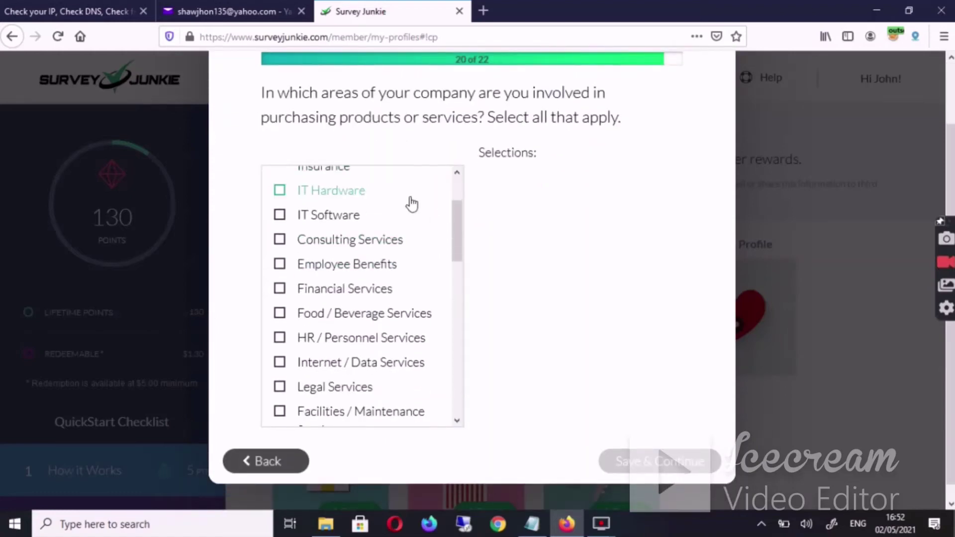
pyautogui.click(412, 204)
pyautogui.click(410, 216)
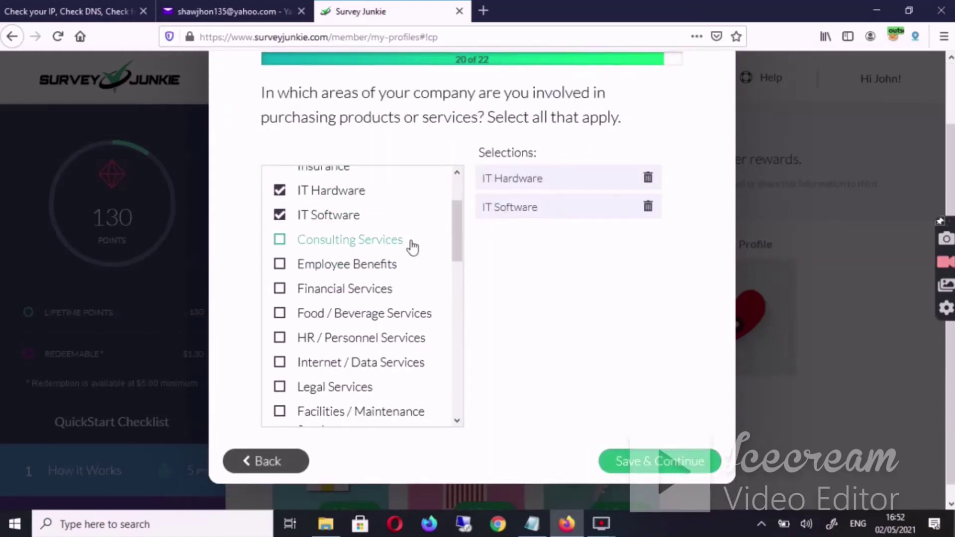
pyautogui.click(407, 291)
pyautogui.scroll(-2, 406, 290)
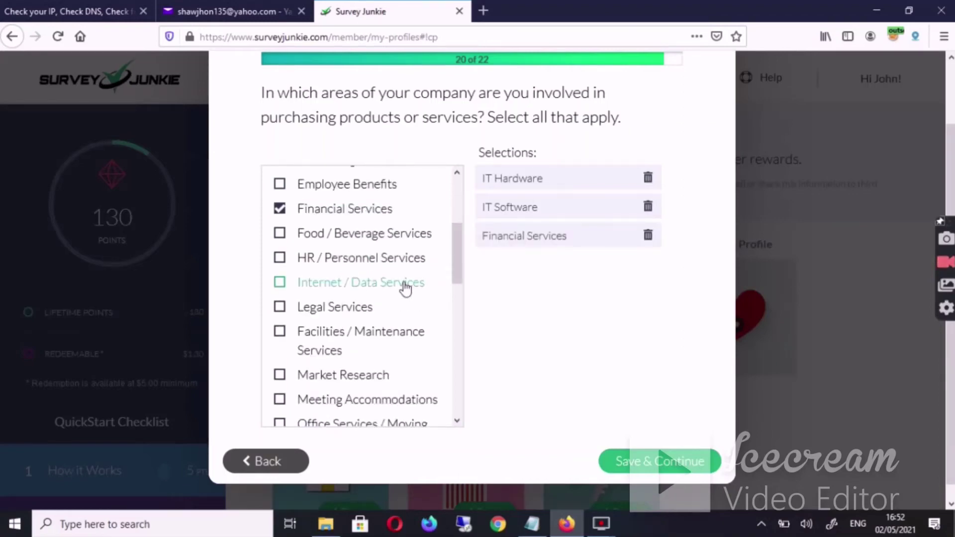
pyautogui.click(403, 306)
pyautogui.scroll(-2, 402, 304)
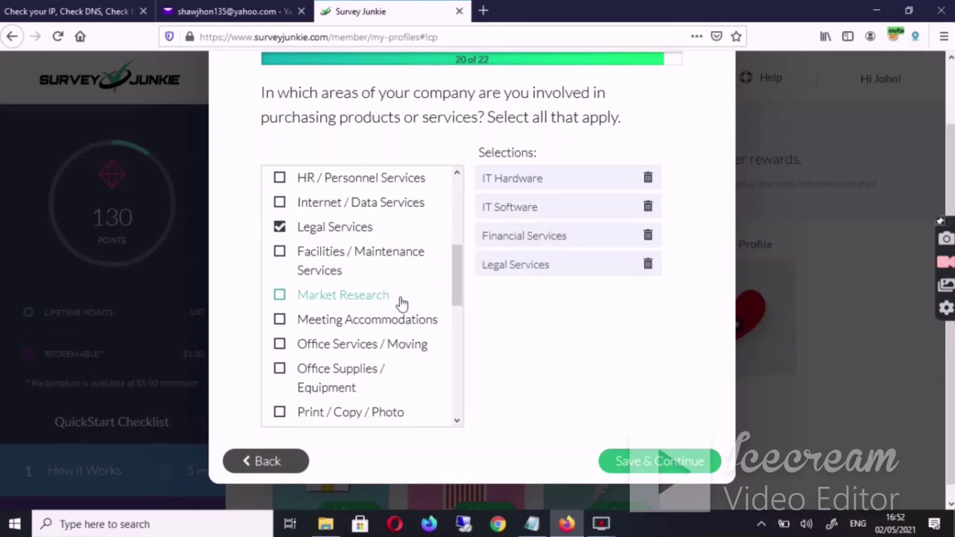
# Add Office Supplies / Equipment, Print / Copy / Photo Services and Vehicles / Automobile Services to the company purchasing areas
pyautogui.scroll(-2, 399, 304)
pyautogui.click(397, 309)
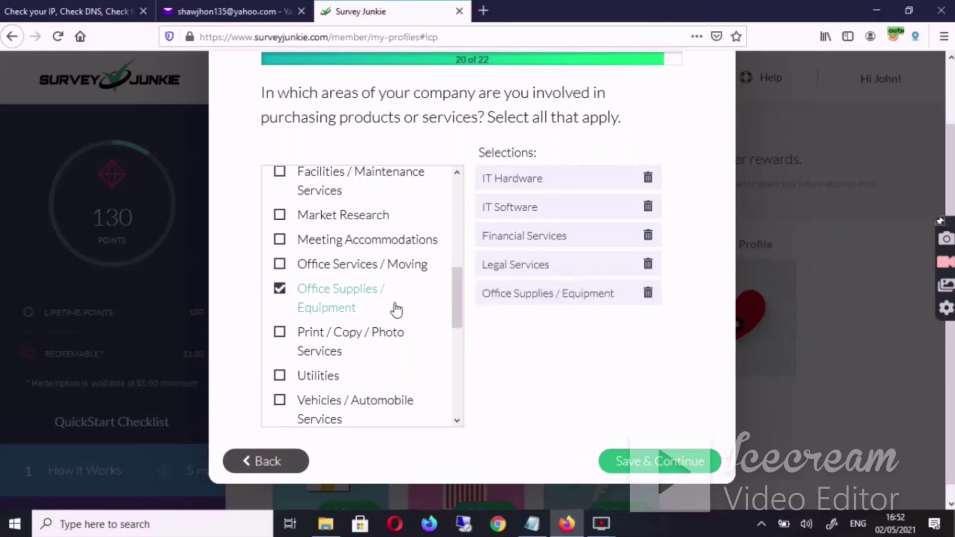
pyautogui.click(404, 338)
pyautogui.scroll(-2, 400, 334)
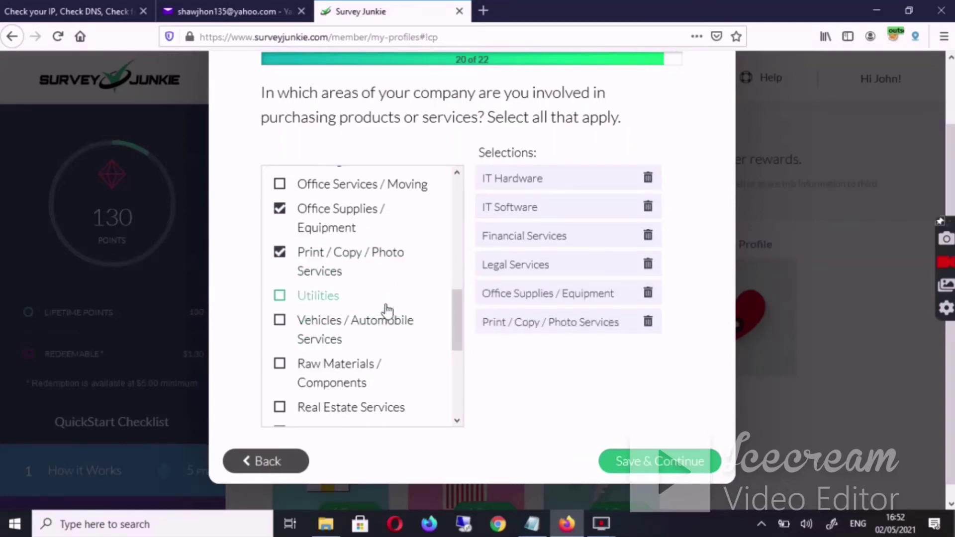
pyautogui.click(390, 335)
pyautogui.scroll(-4, 390, 337)
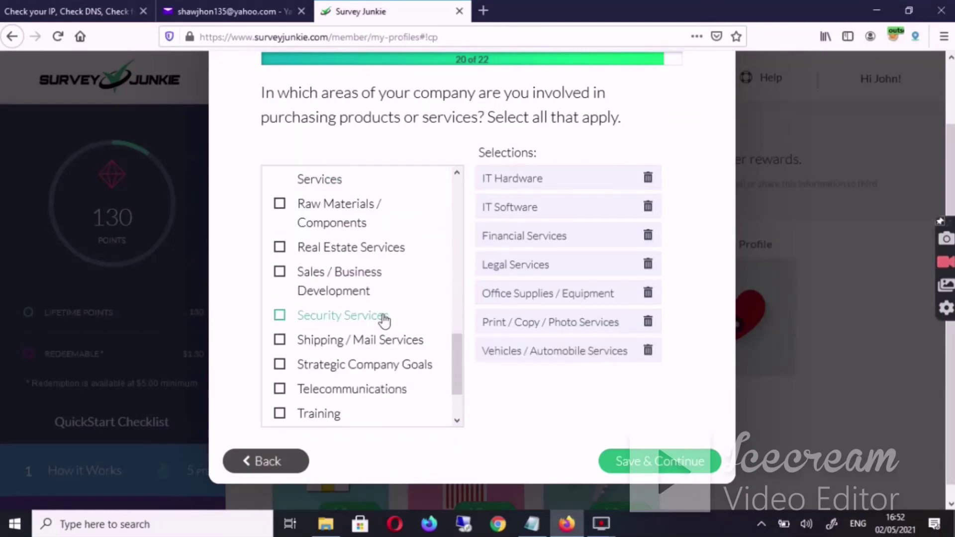
# Add Telecommunications, Travel / Transportation and Other to the company purchasing areas and save the answer
pyautogui.scroll(-2, 386, 323)
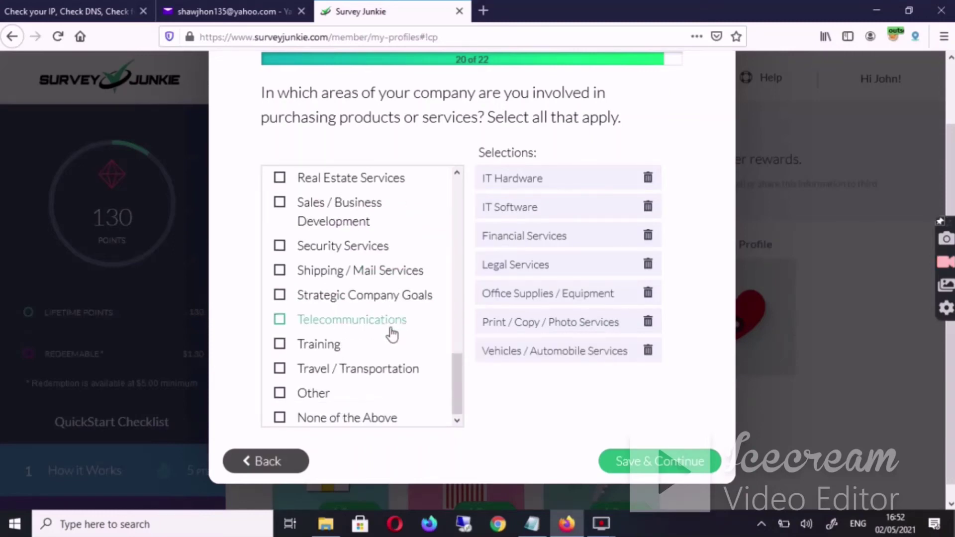
pyautogui.click(392, 335)
pyautogui.scroll(-1, 392, 358)
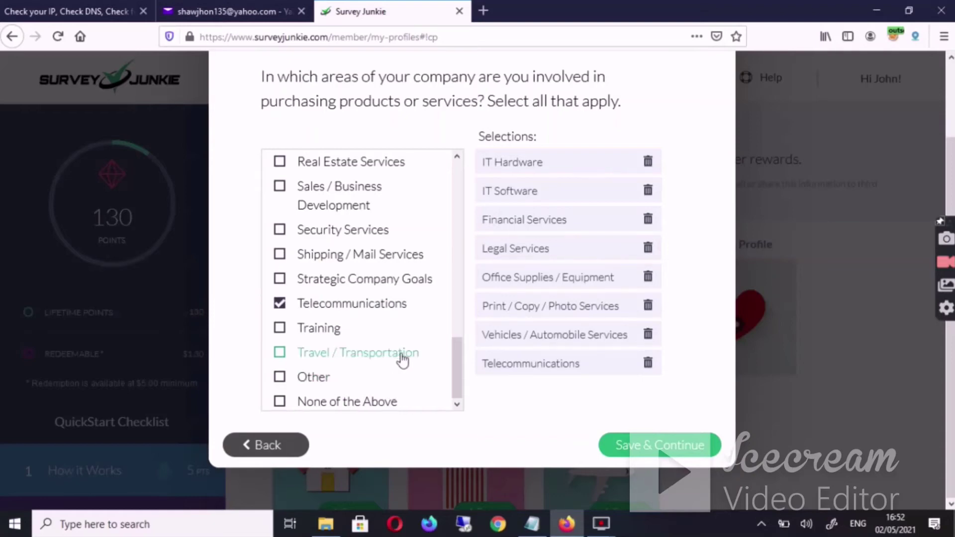
pyautogui.click(398, 353)
pyautogui.click(380, 377)
pyautogui.click(641, 438)
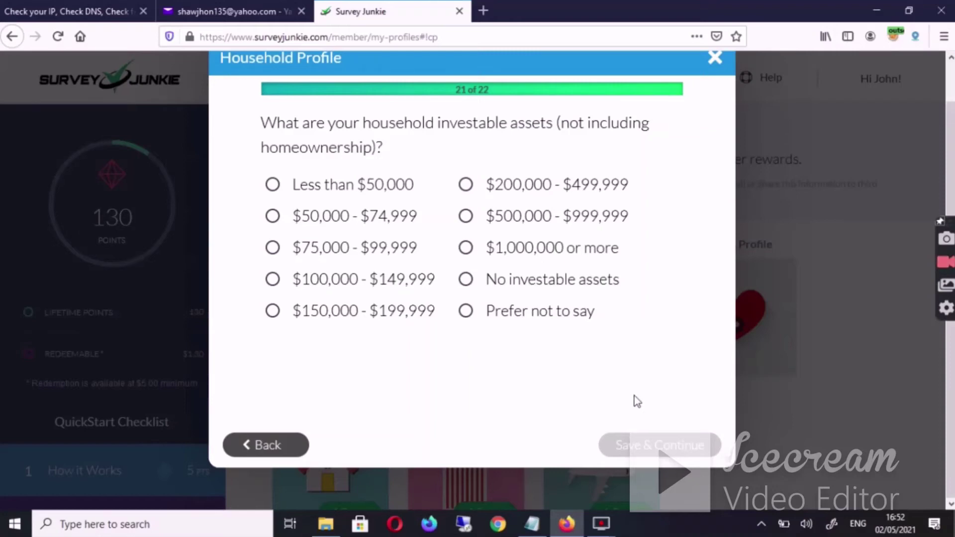
# Answer $150,000 - $199,999 for investable assets and Own a home for housing status, completing the Household Profile
pyautogui.click(355, 321)
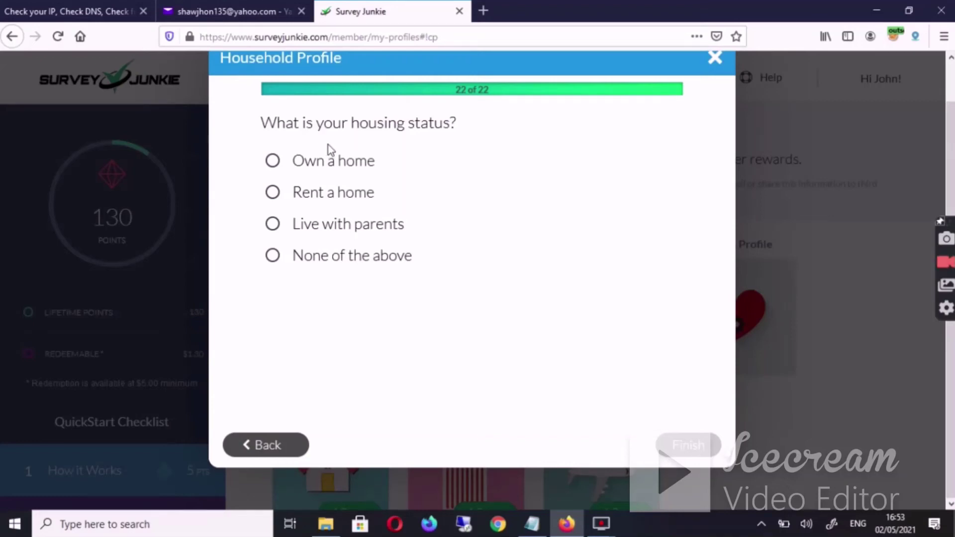
pyautogui.click(336, 168)
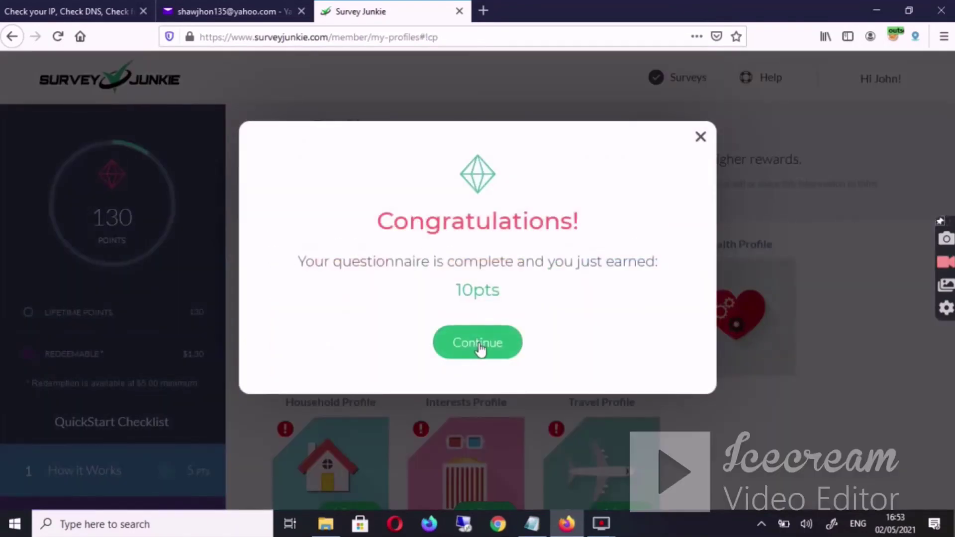
pyautogui.click(479, 344)
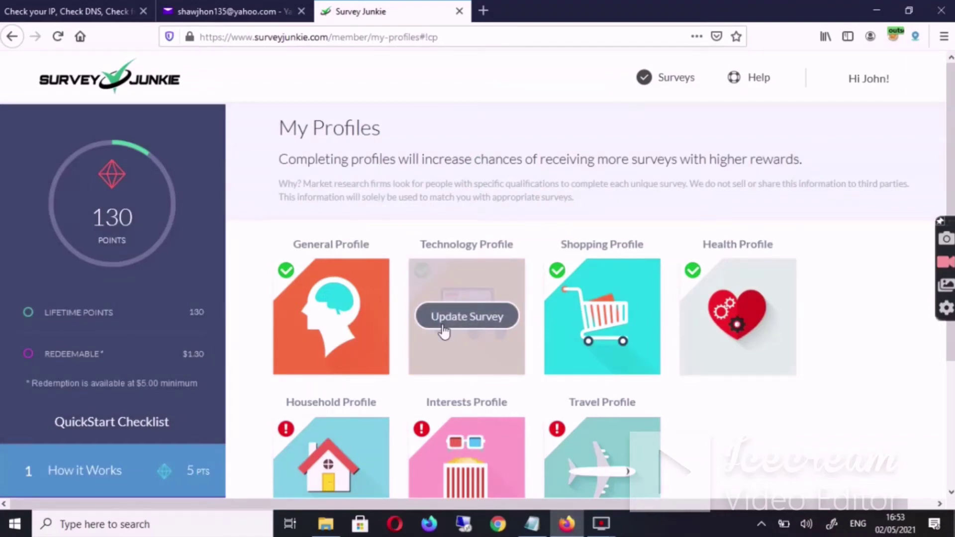
# Start the Household Profile survey again, answer Own a home for housing status, and finish the questionnaire
pyautogui.scroll(-3, 455, 331)
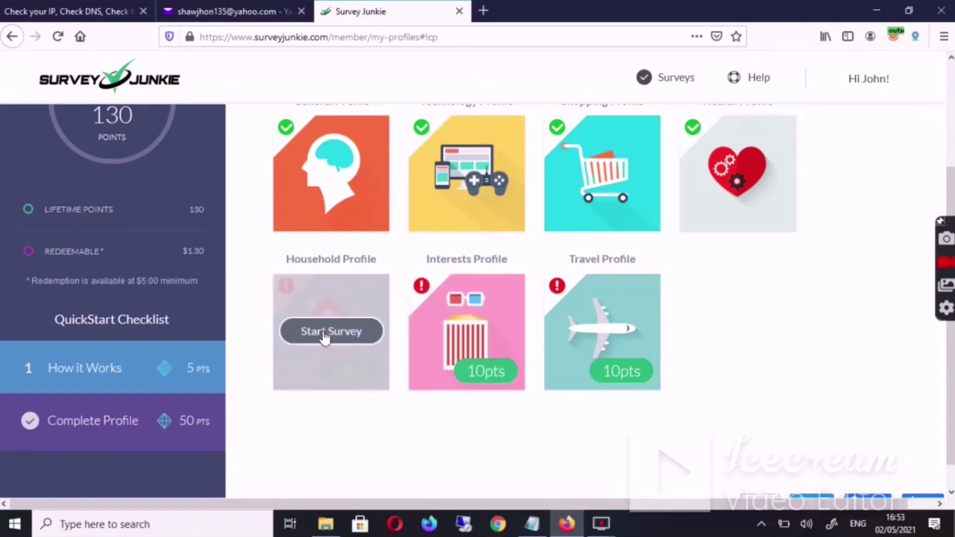
pyautogui.click(341, 330)
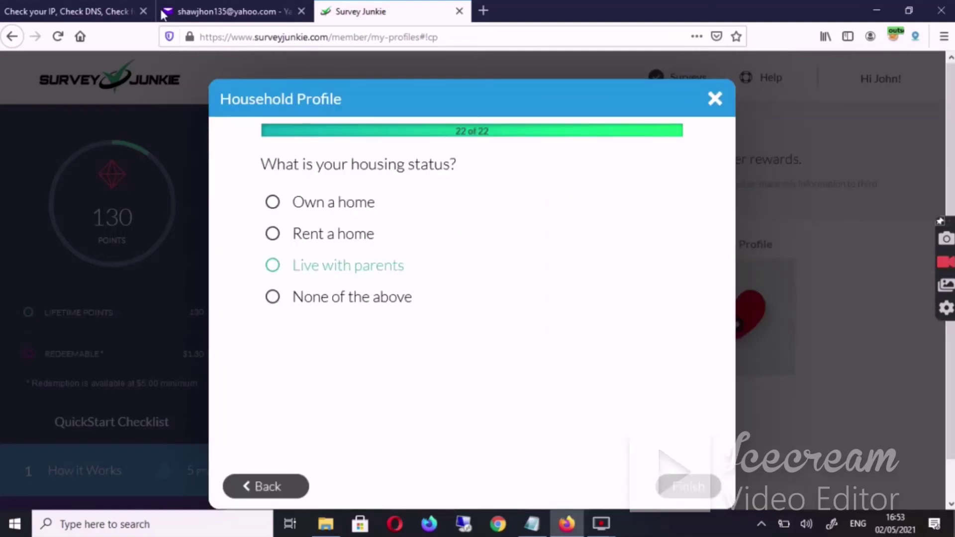
pyautogui.click(398, 204)
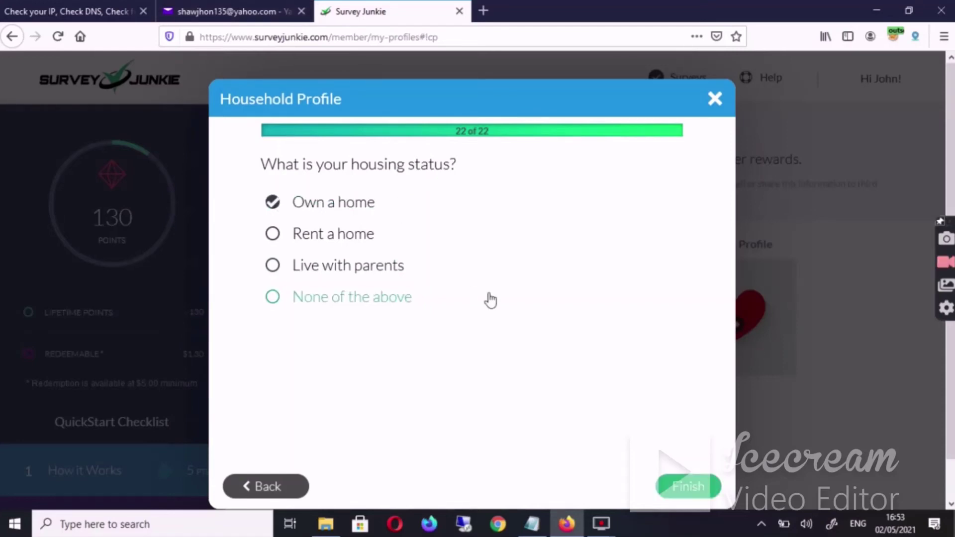
pyautogui.click(689, 487)
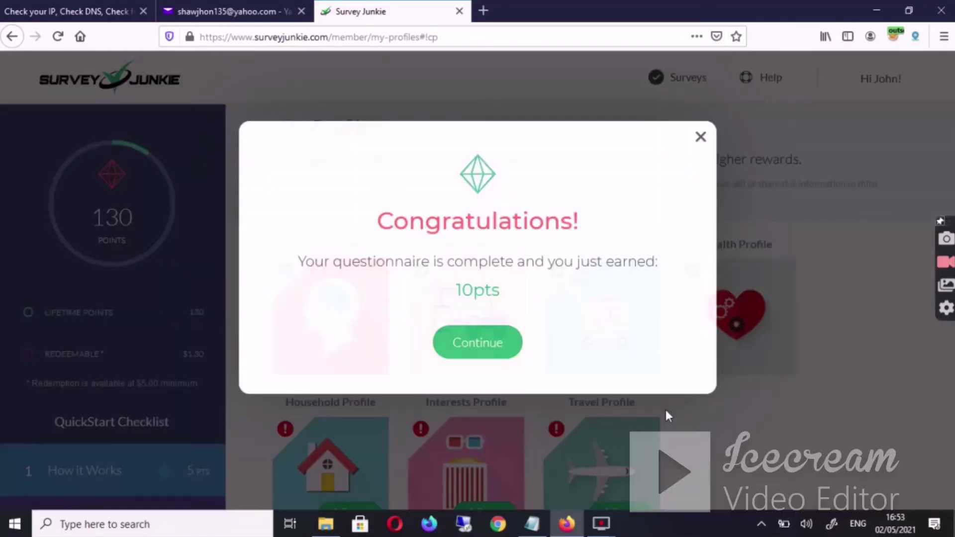
pyautogui.click(468, 354)
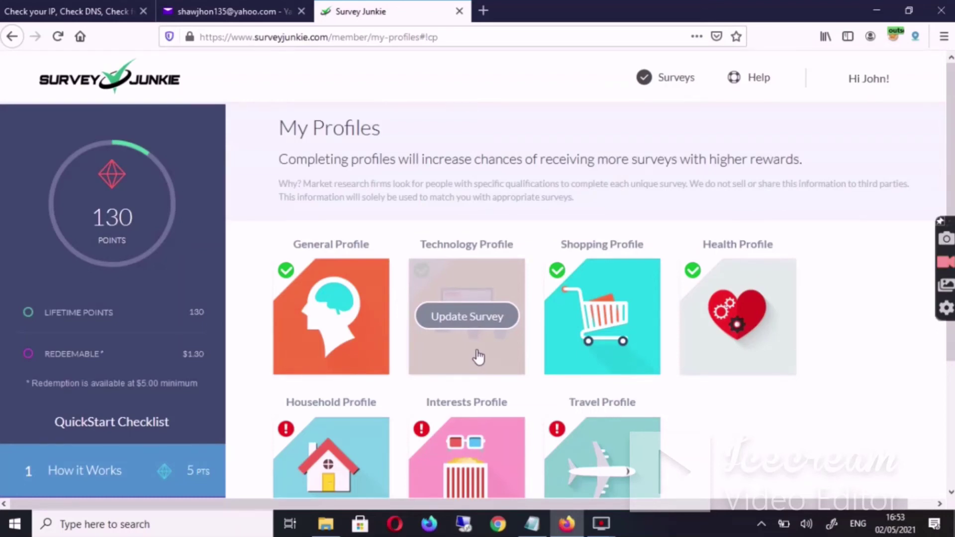
# Start the Interests Profile survey, answer Own a home for housing status, and finish the questionnaire
pyautogui.scroll(-3, 473, 373)
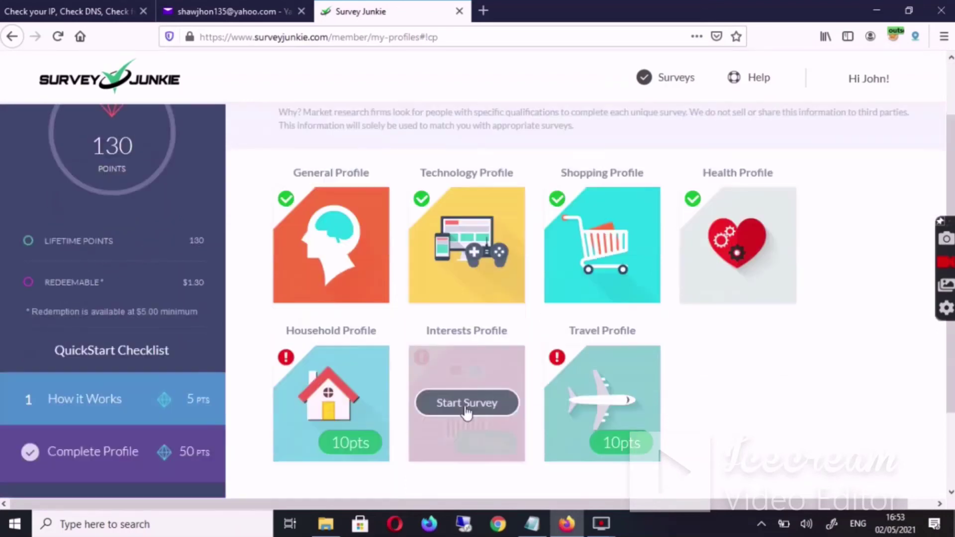
pyautogui.click(468, 406)
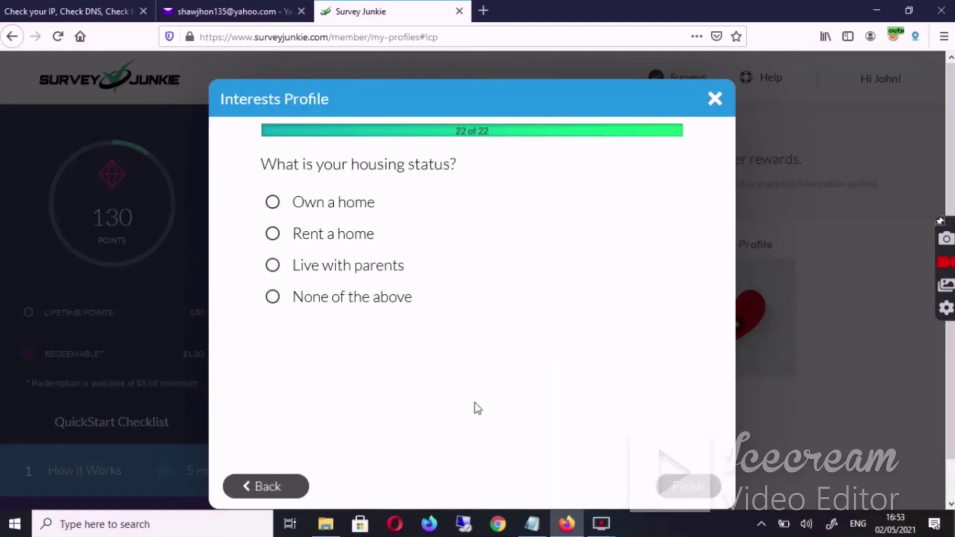
pyautogui.click(423, 204)
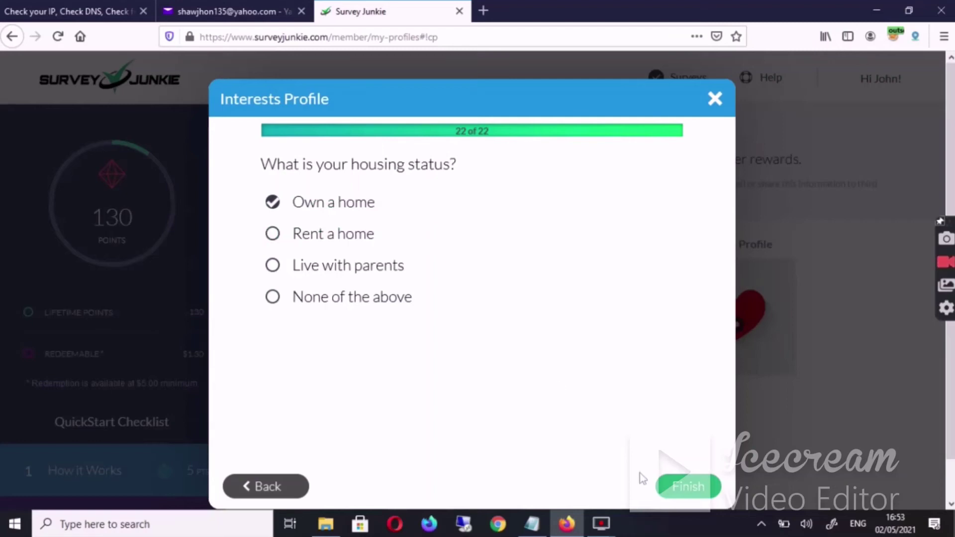
pyautogui.click(678, 486)
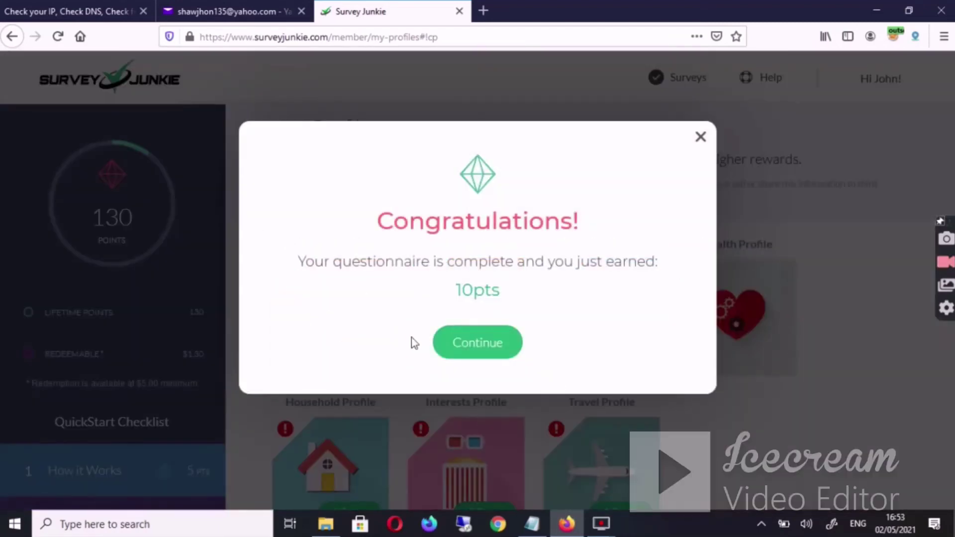
# Close the questionnaire completion message and reload the My Profiles page, retrying the connection
pyautogui.click(469, 358)
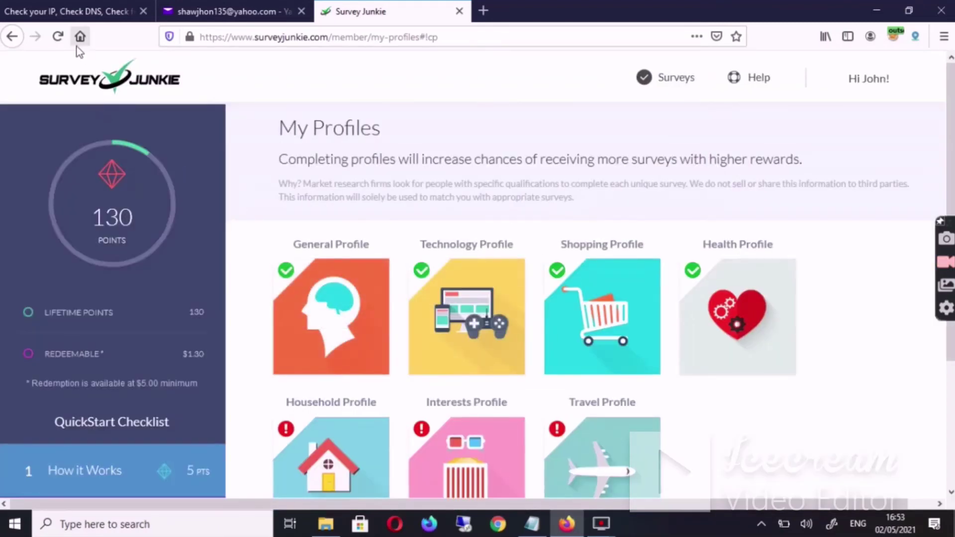
pyautogui.click(58, 38)
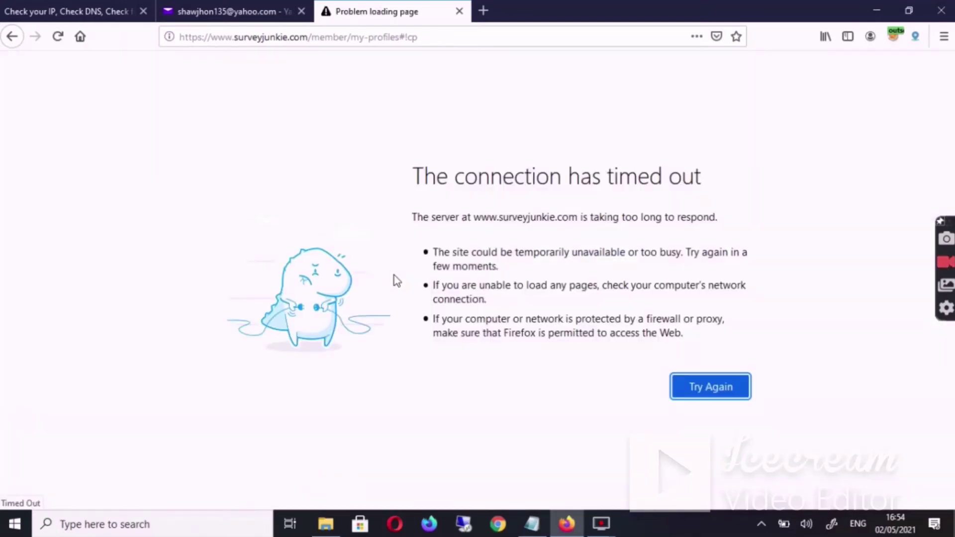
pyautogui.click(694, 398)
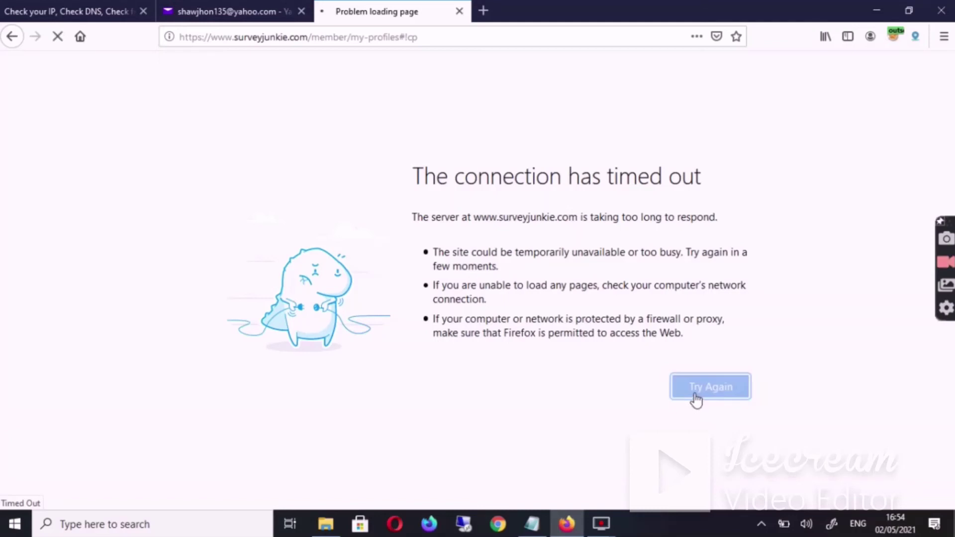
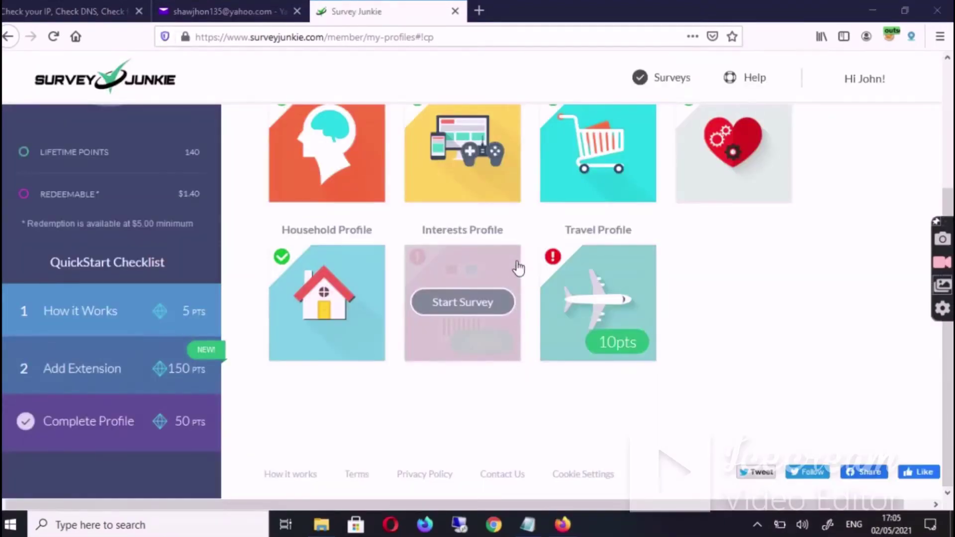
# Start the Interests Profile survey and answer 11-20 hours for weekly TV watching
pyautogui.click(482, 282)
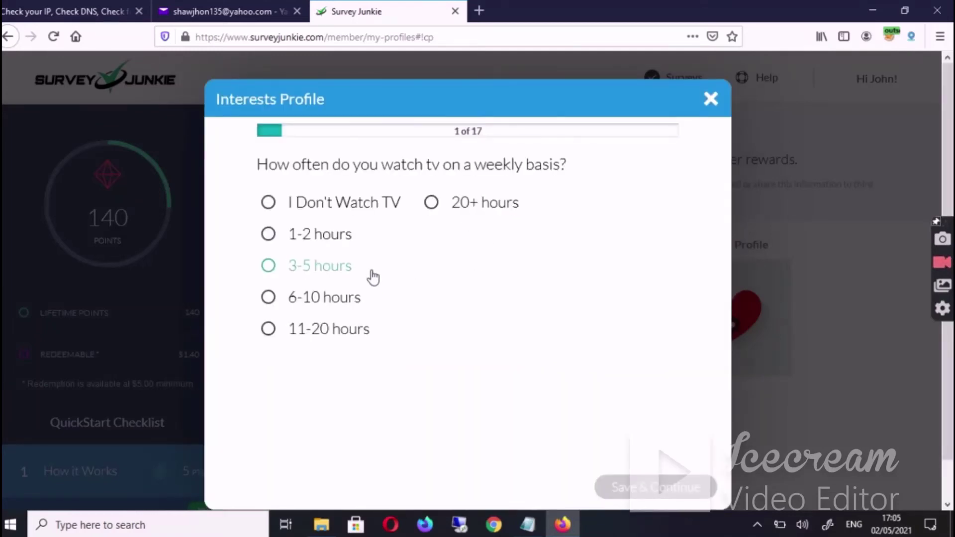
pyautogui.click(364, 333)
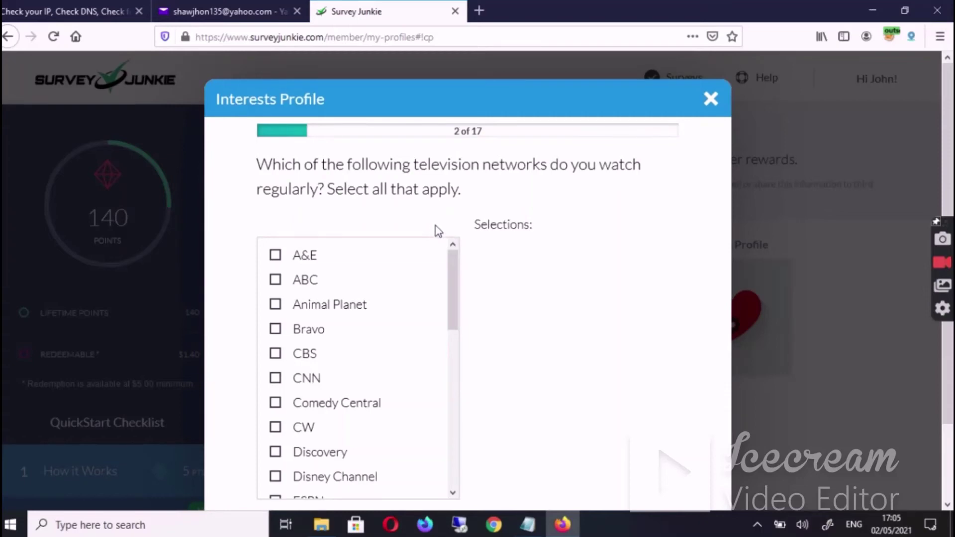
# Select ABC, Animal Planet, Bravo, CBS, CNN and Comedy Central as regularly watched television networks
pyautogui.scroll(-2, 436, 226)
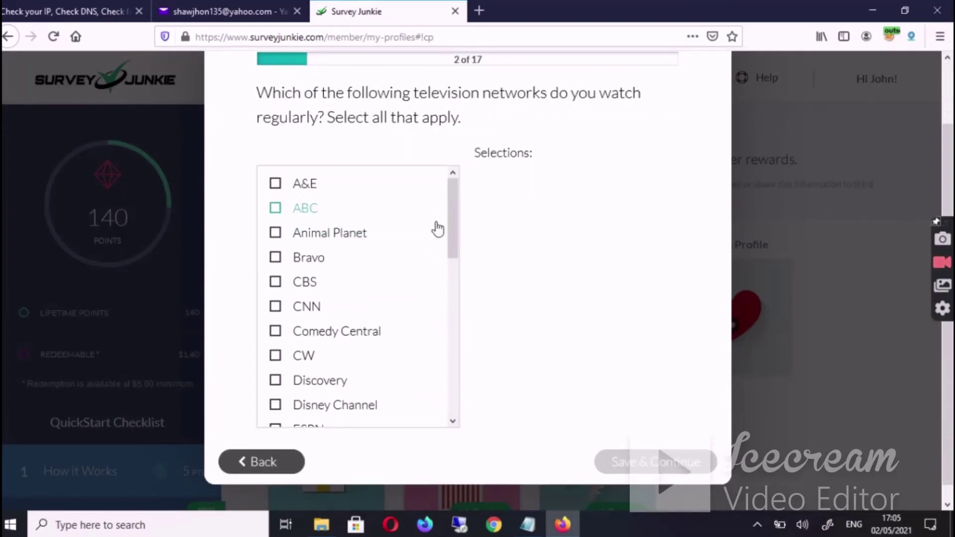
pyautogui.click(433, 209)
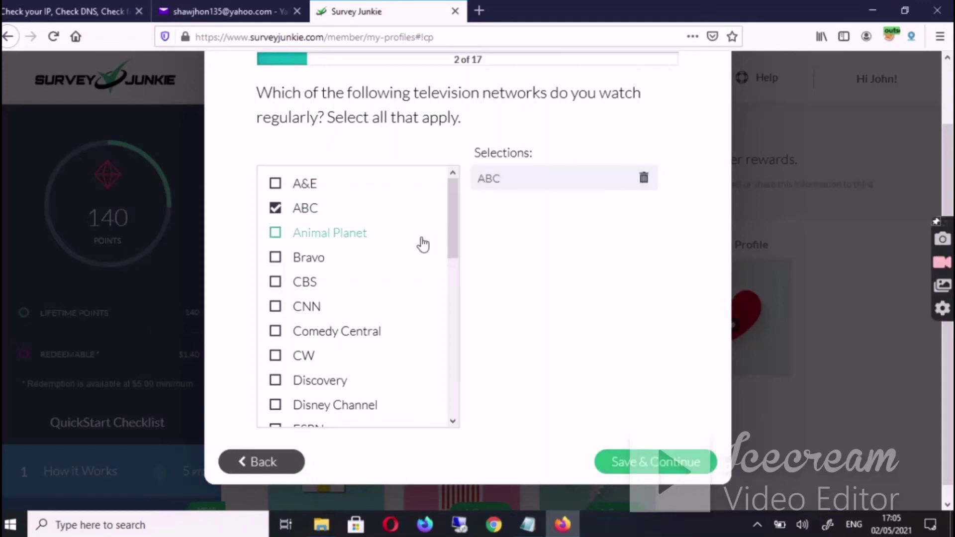
pyautogui.click(422, 240)
pyautogui.click(404, 261)
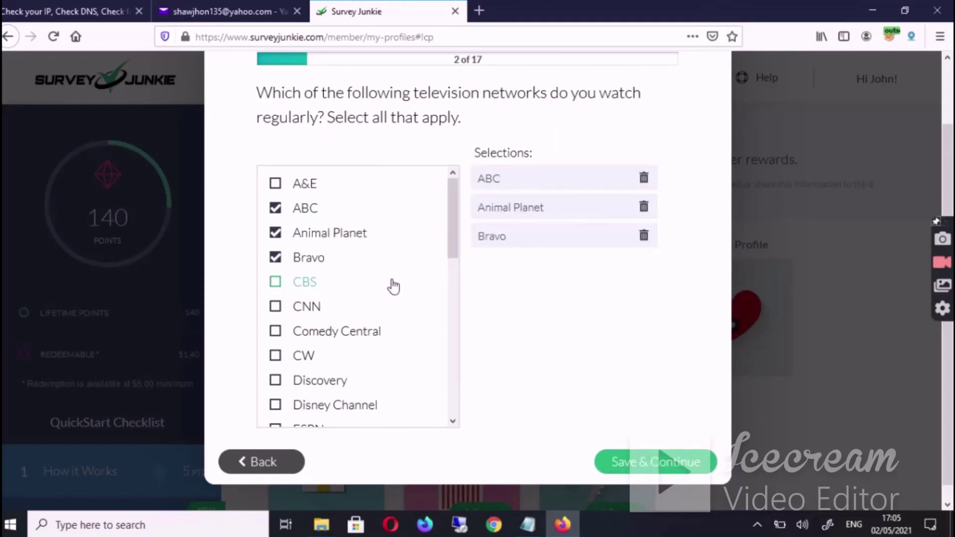
pyautogui.click(391, 284)
pyautogui.click(373, 311)
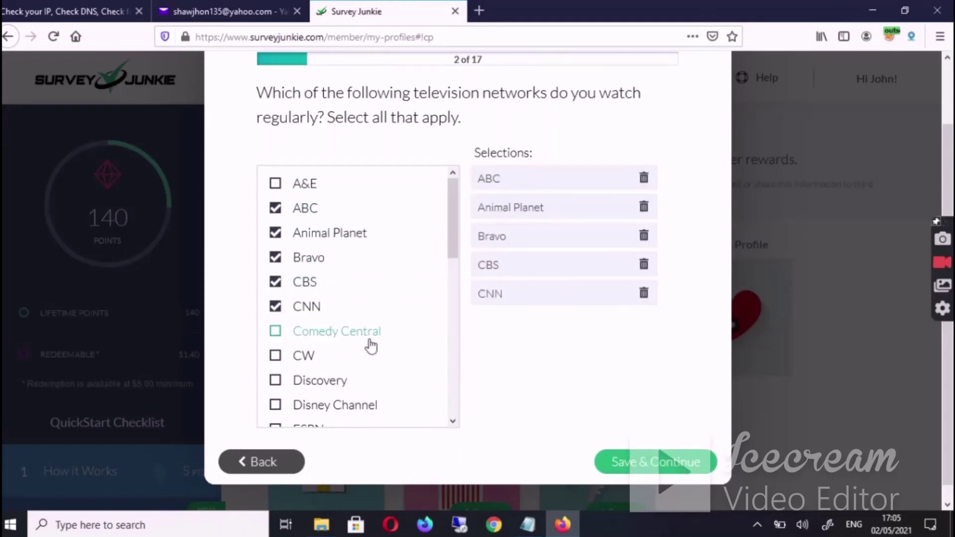
pyautogui.click(367, 340)
# Add Discovery, Disney Channel, ESPN, Food Network and HBO to the television networks watched
pyautogui.scroll(-3, 369, 323)
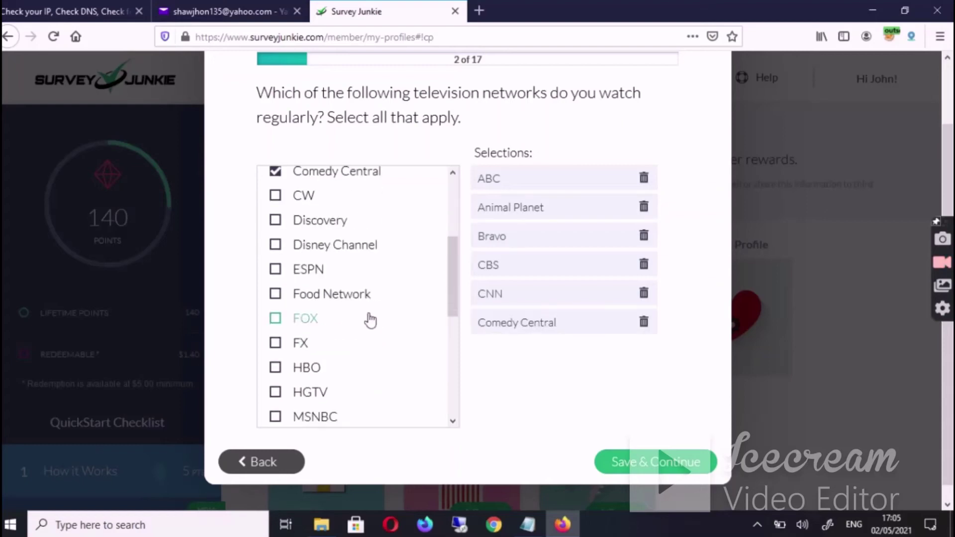
pyautogui.click(365, 248)
pyautogui.click(361, 228)
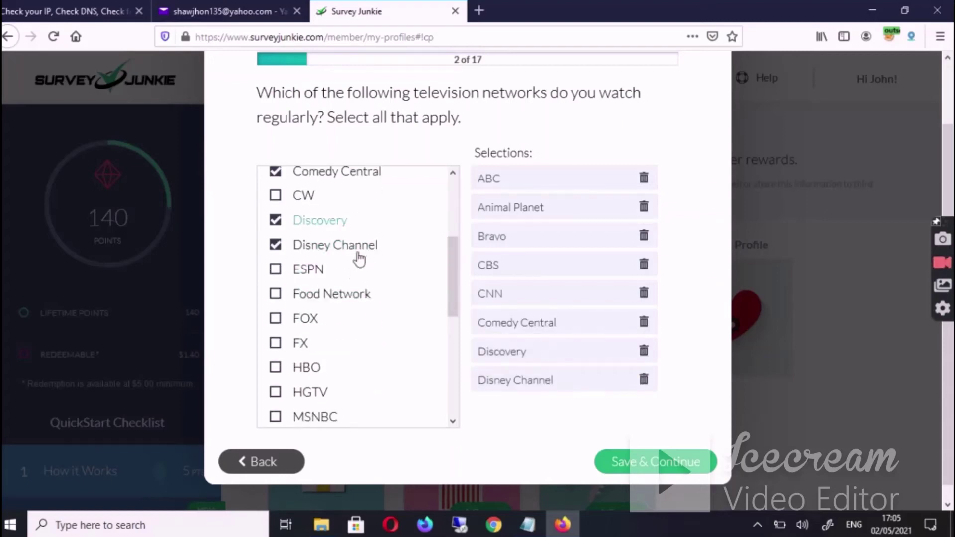
pyautogui.click(342, 273)
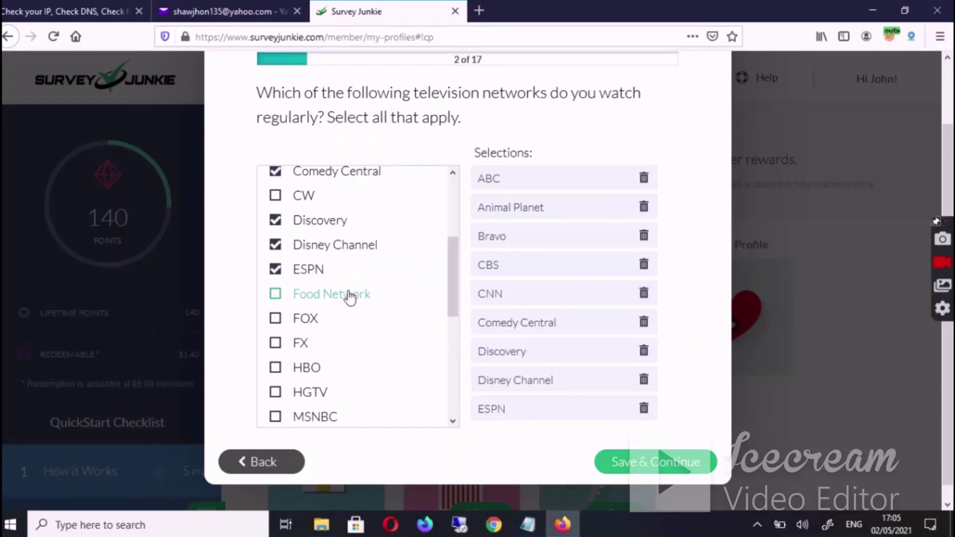
pyautogui.click(348, 296)
pyautogui.click(321, 369)
# Add National Geographic, NBC, Nickelodeon, Oxygen, The History Channel, TNT and USA to the television networks and save the answer
pyautogui.scroll(-3, 339, 395)
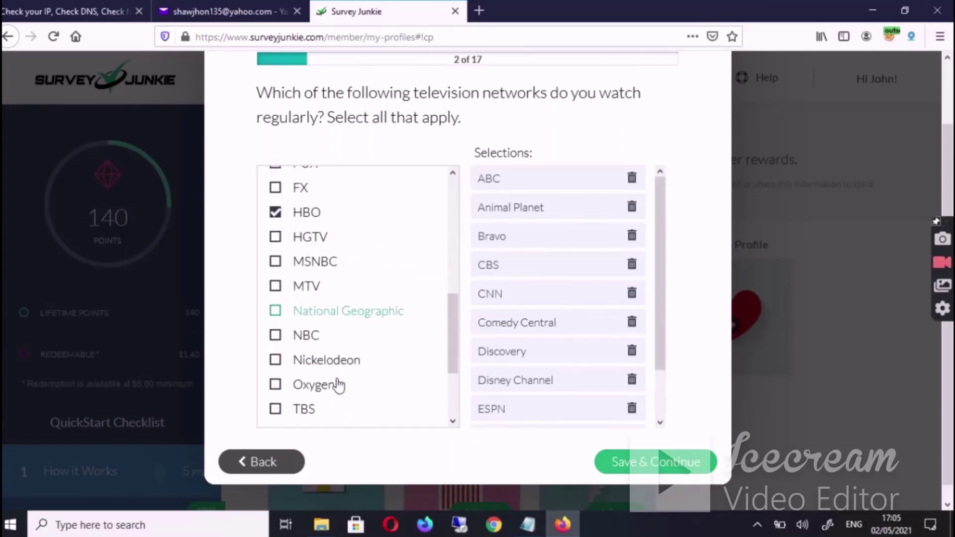
pyautogui.click(331, 332)
pyautogui.click(343, 312)
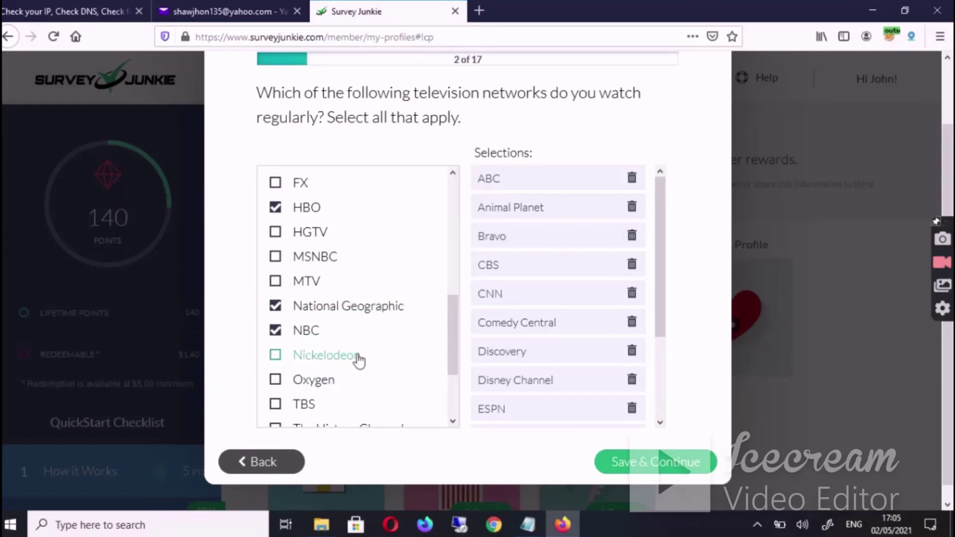
pyautogui.click(358, 357)
pyautogui.scroll(-2, 354, 371)
pyautogui.click(349, 303)
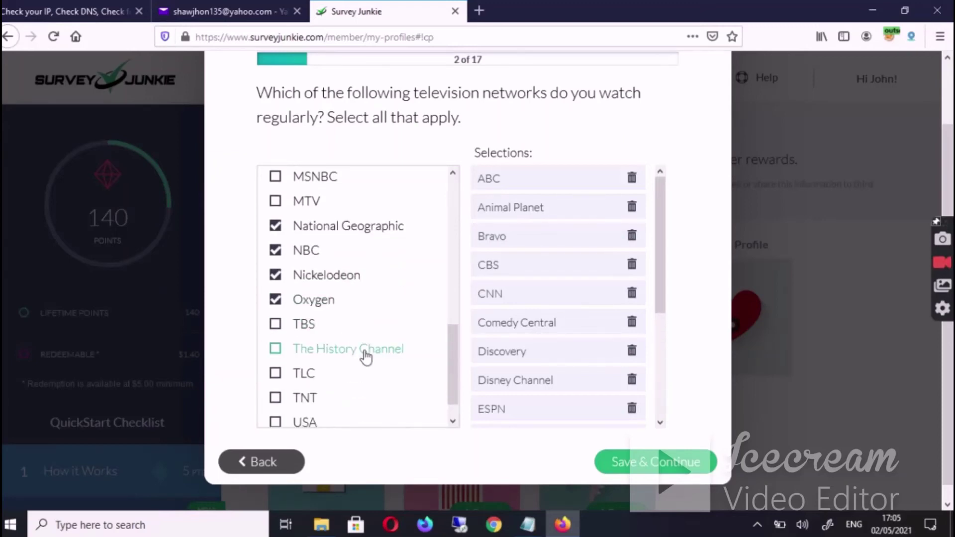
pyautogui.click(361, 354)
pyautogui.scroll(-1, 363, 358)
pyautogui.click(355, 393)
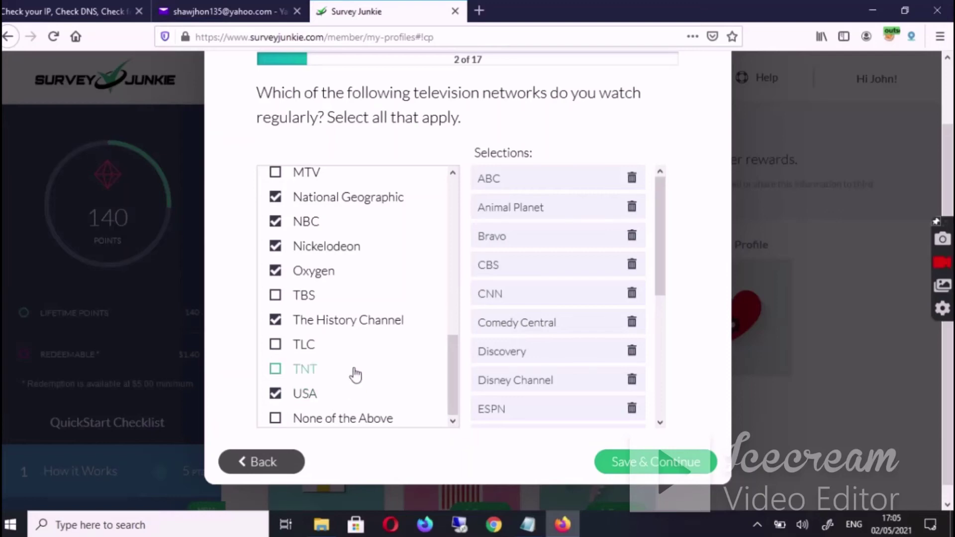
pyautogui.click(354, 371)
pyautogui.click(620, 468)
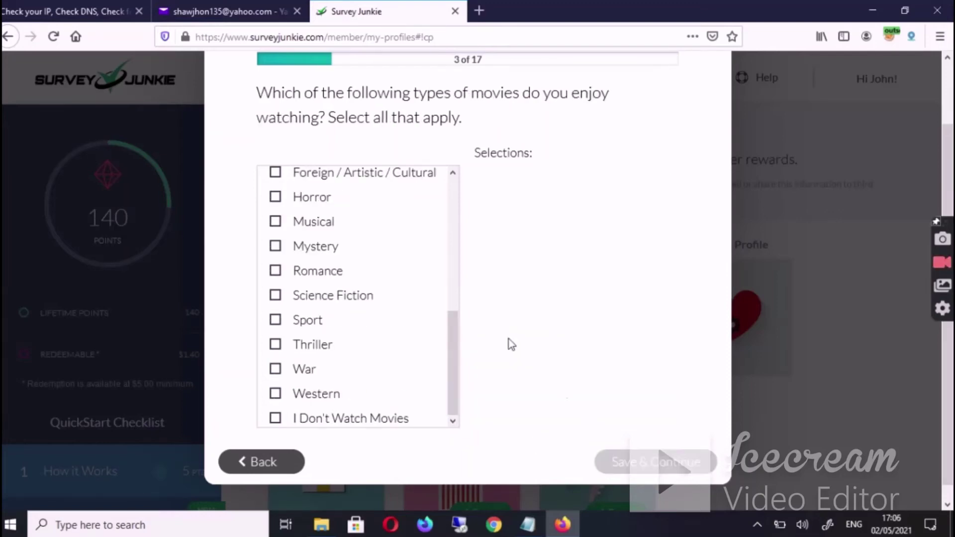
# Select Action, Adventure, Comedy and Fantasy as the movie types enjoyed
pyautogui.scroll(5, 410, 320)
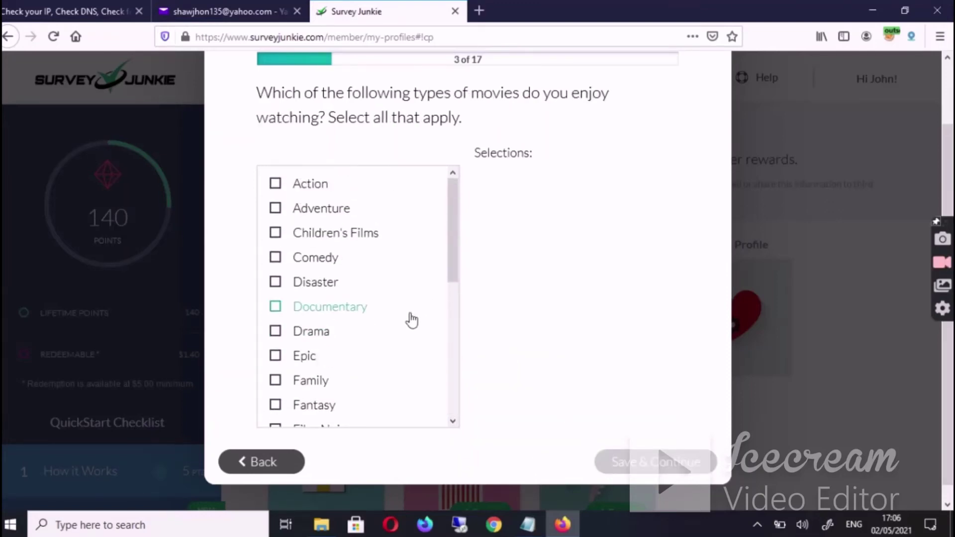
pyautogui.scroll(3, 508, 336)
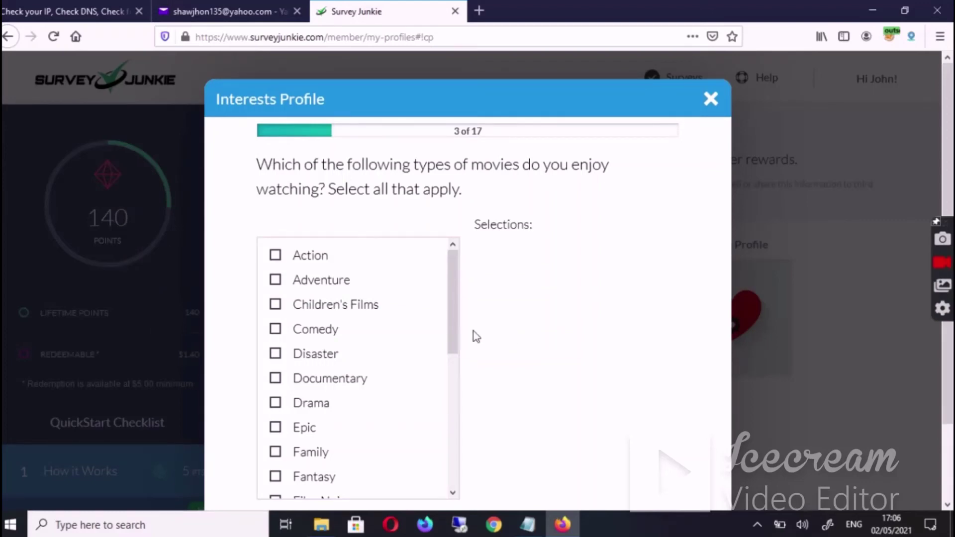
pyautogui.click(388, 265)
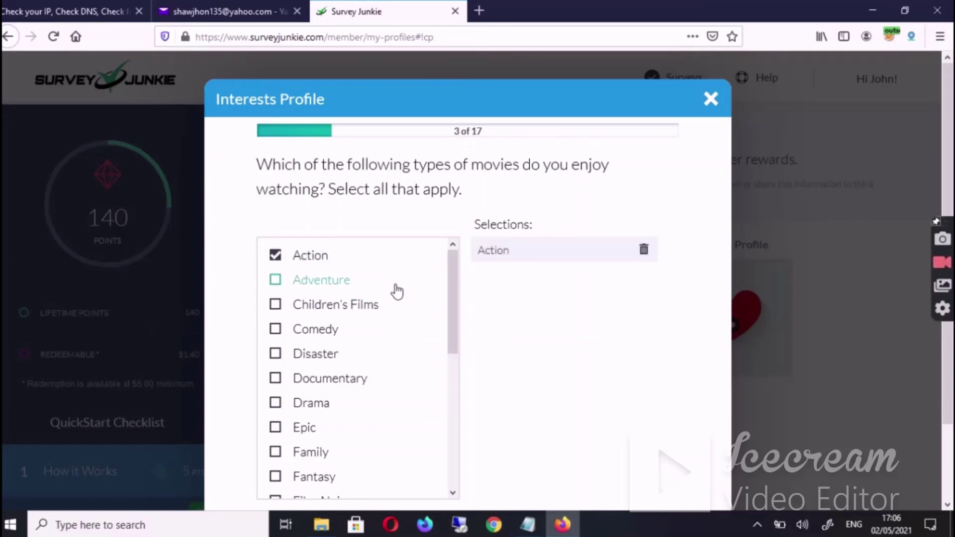
pyautogui.click(396, 289)
pyautogui.click(389, 343)
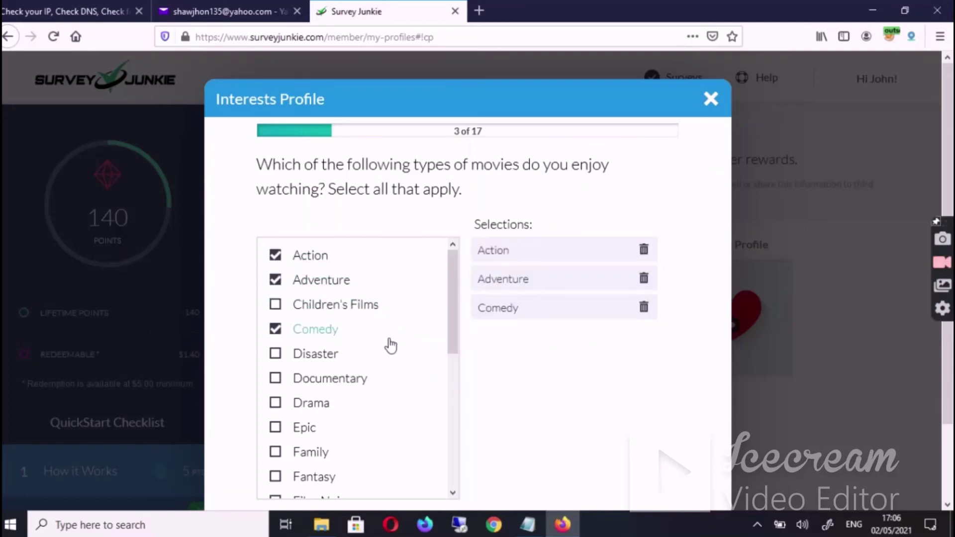
pyautogui.scroll(-3, 385, 344)
pyautogui.click(378, 333)
# Add Horror, Musical, Romance, Science Fiction, Thriller and War to the movie types and save the answer
pyautogui.scroll(-3, 379, 333)
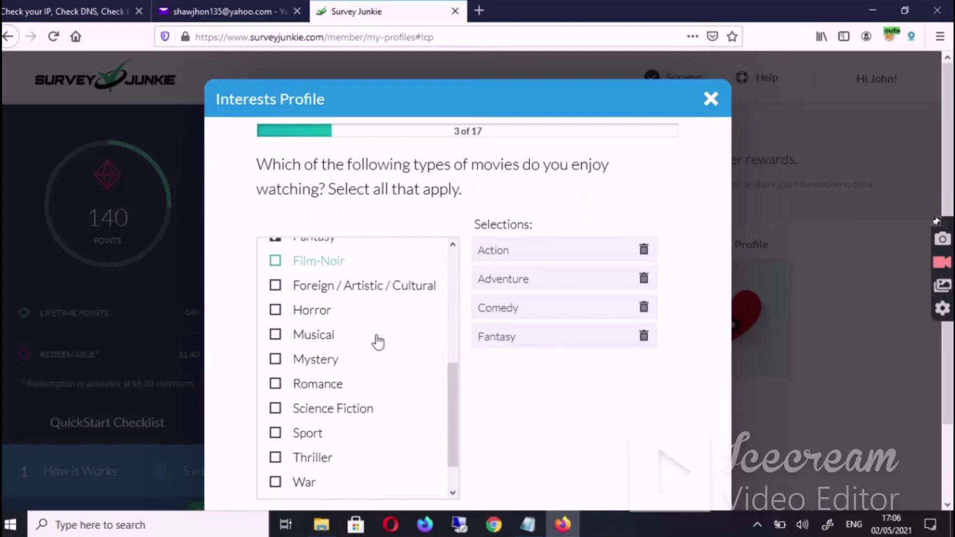
pyautogui.click(375, 311)
pyautogui.click(377, 344)
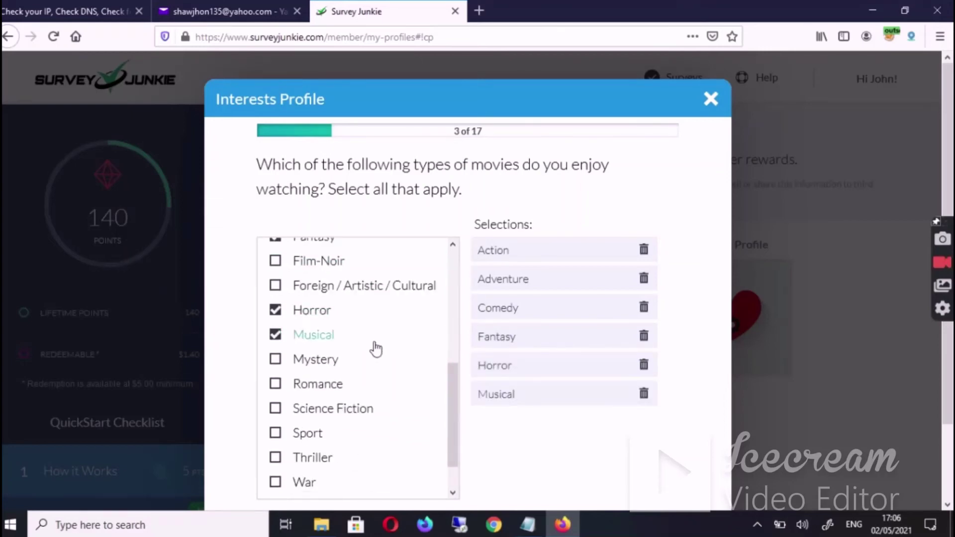
pyautogui.click(377, 384)
pyautogui.scroll(-1, 371, 368)
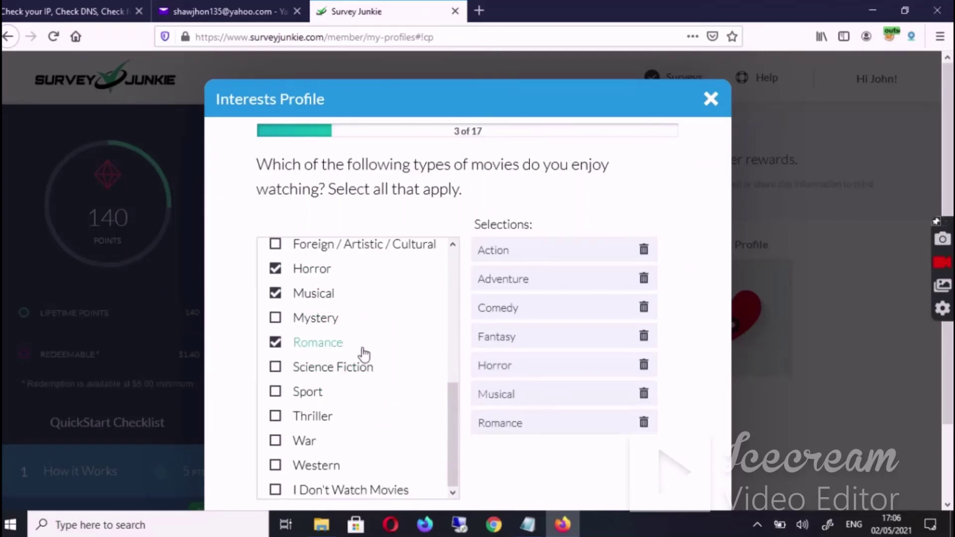
pyautogui.click(369, 370)
pyautogui.click(368, 428)
pyautogui.click(376, 440)
pyautogui.scroll(-2, 426, 408)
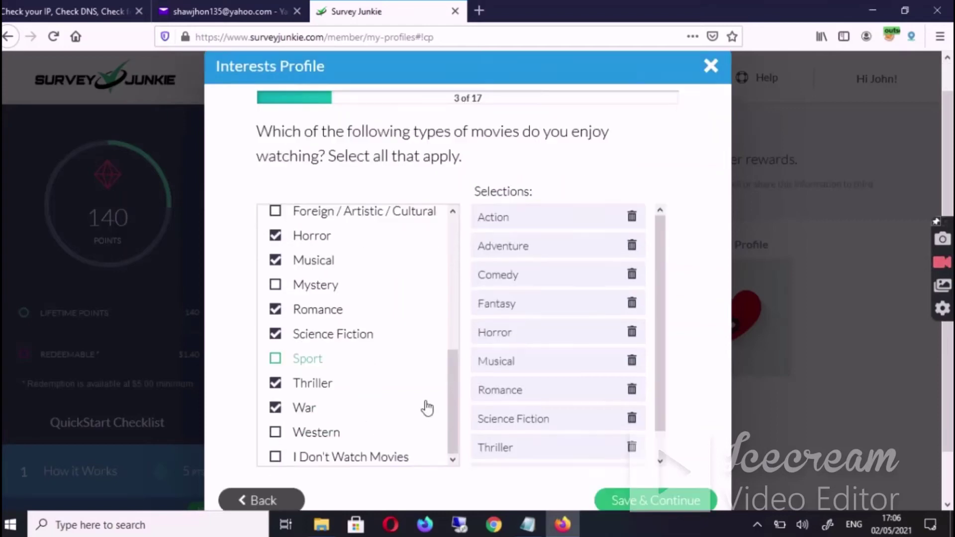
pyautogui.click(647, 448)
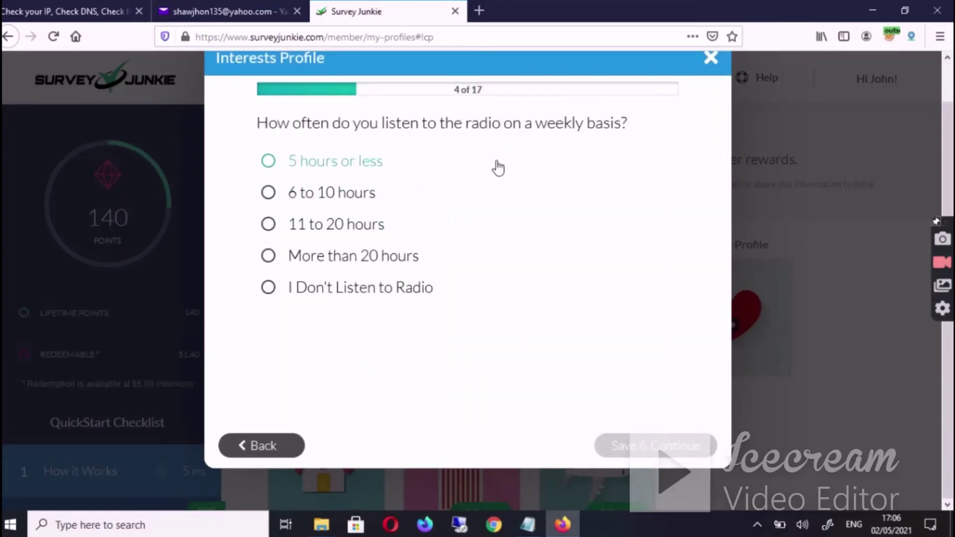
# Answer 6 to 10 hours for weekly radio listening and choose how often a magazine is read each week
pyautogui.click(412, 204)
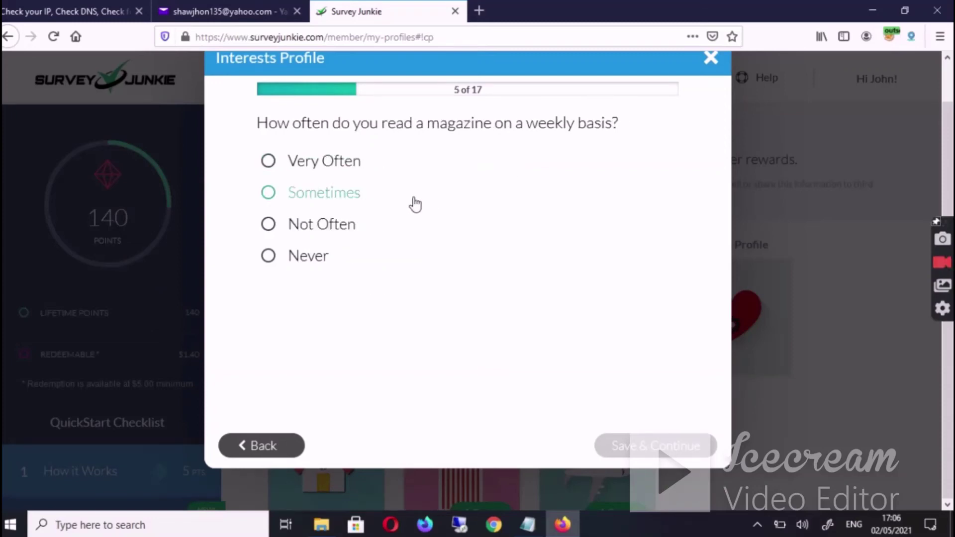
pyautogui.click(541, 217)
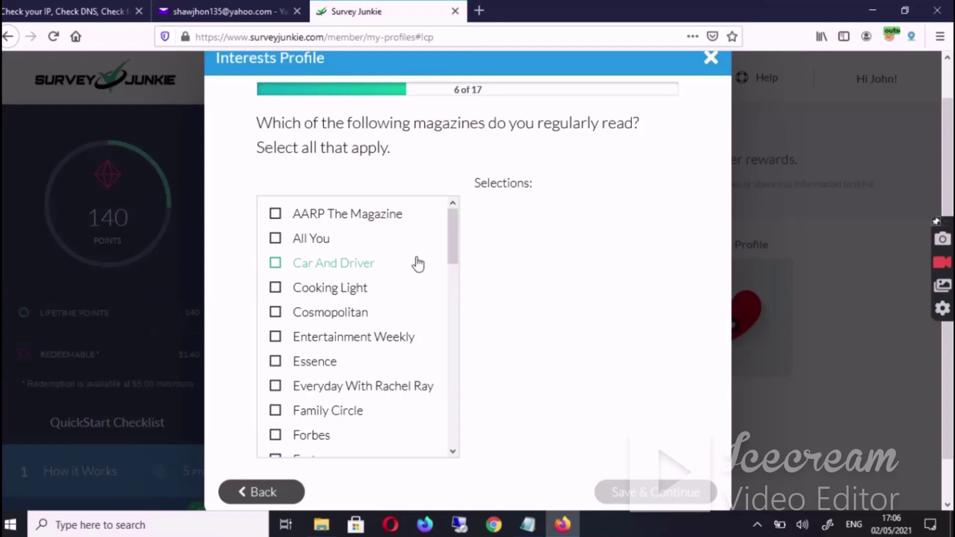
# Select AARP The Magazine, All You, Car And Driver and Cooking Light as regularly read magazines
pyautogui.click(380, 239)
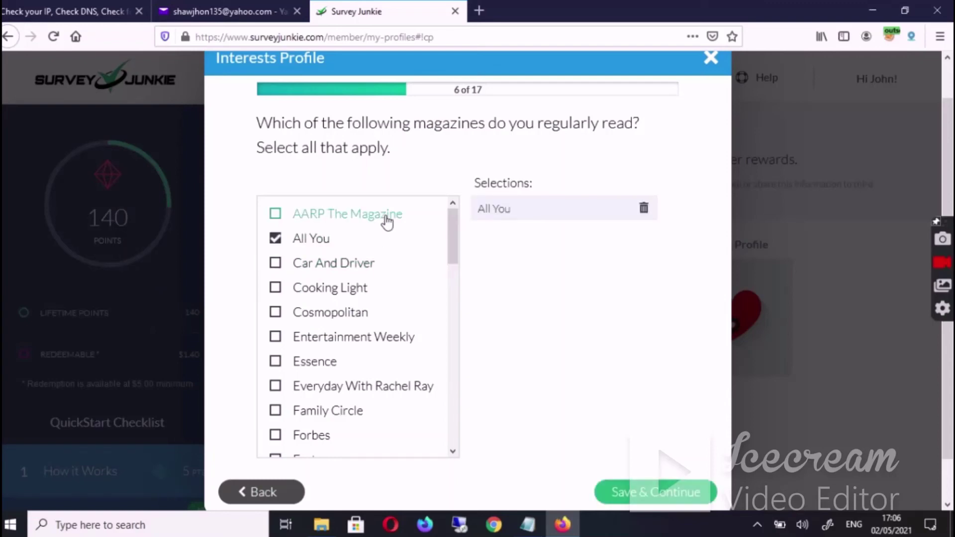
pyautogui.click(388, 224)
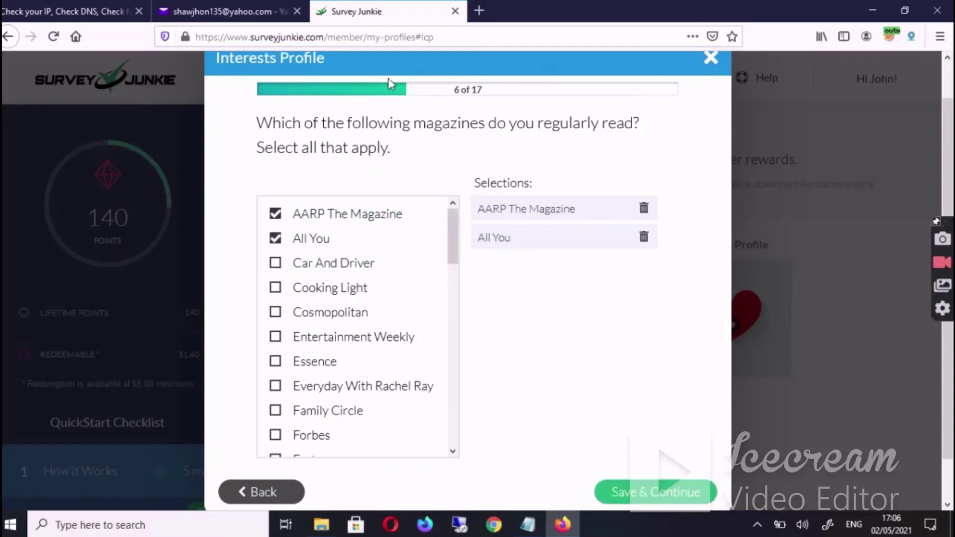
pyautogui.click(386, 263)
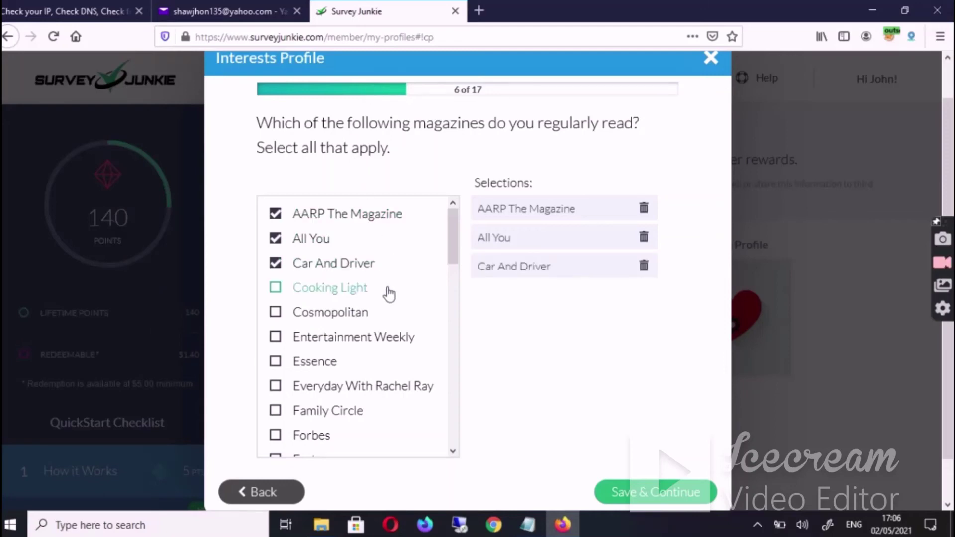
pyautogui.click(389, 294)
# Add Fortune, Glamour, In Touch and InStyle to the regularly read magazines
pyautogui.scroll(-2, 383, 328)
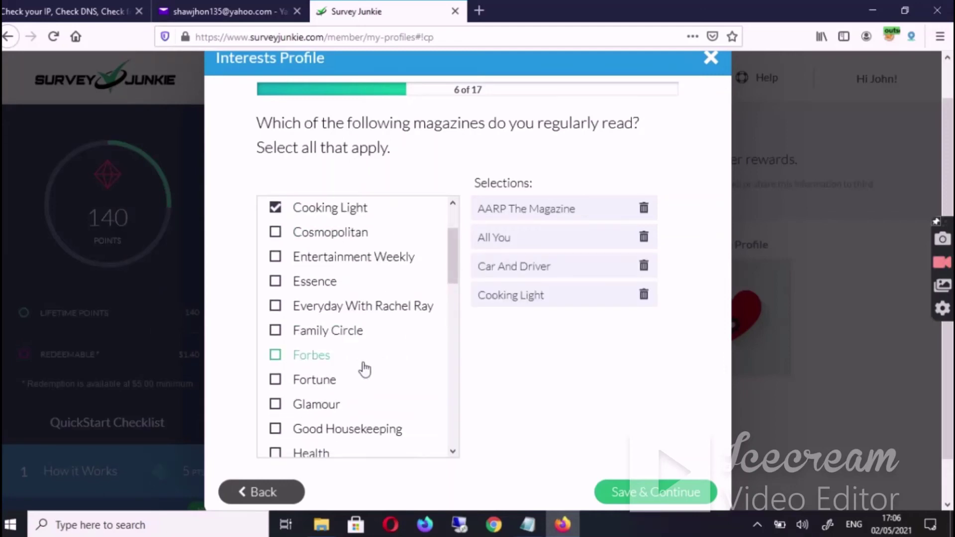
pyautogui.click(381, 404)
pyautogui.click(383, 381)
pyautogui.scroll(-3, 412, 341)
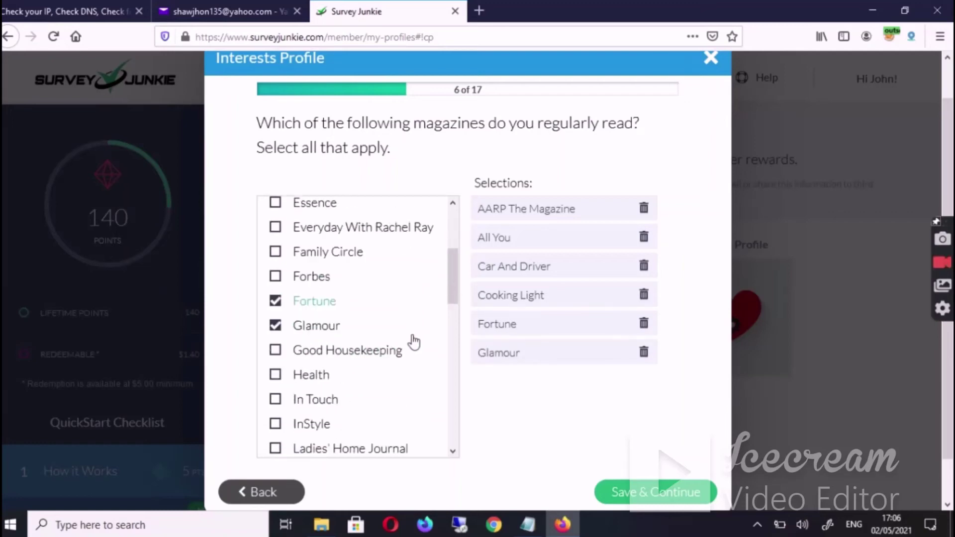
pyautogui.click(405, 323)
pyautogui.click(405, 339)
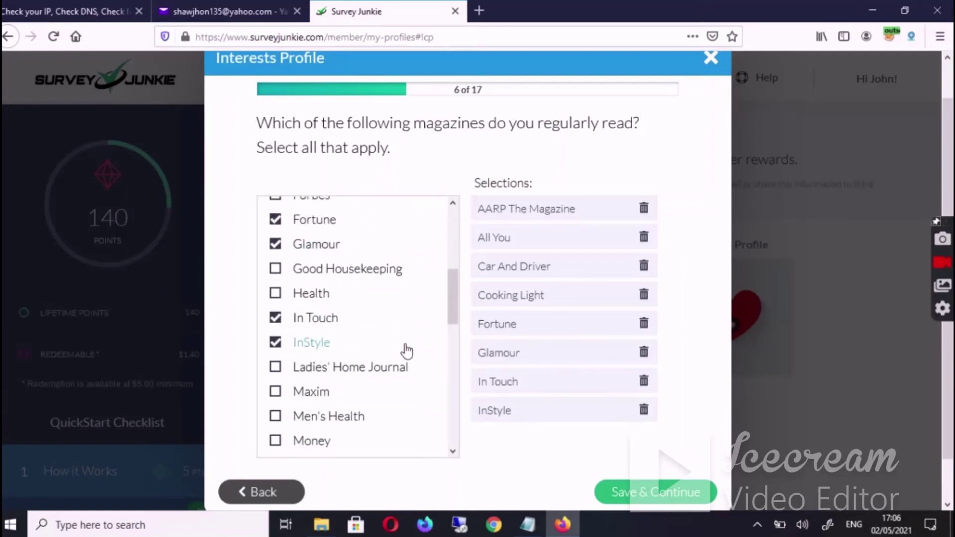
# Add Men's Health and Self to the regularly read magazines
pyautogui.scroll(-2, 378, 293)
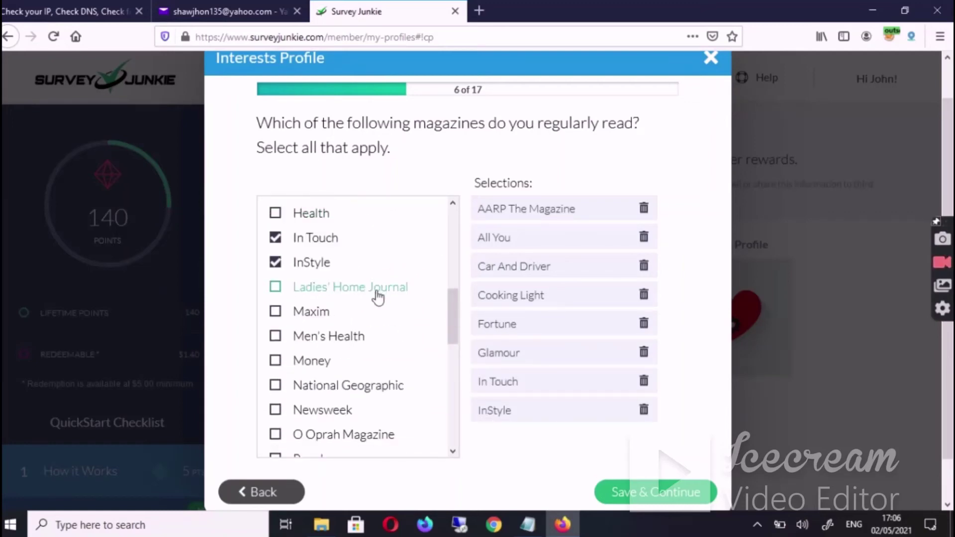
pyautogui.scroll(-2, 377, 298)
pyautogui.click(375, 259)
pyautogui.scroll(-2, 368, 337)
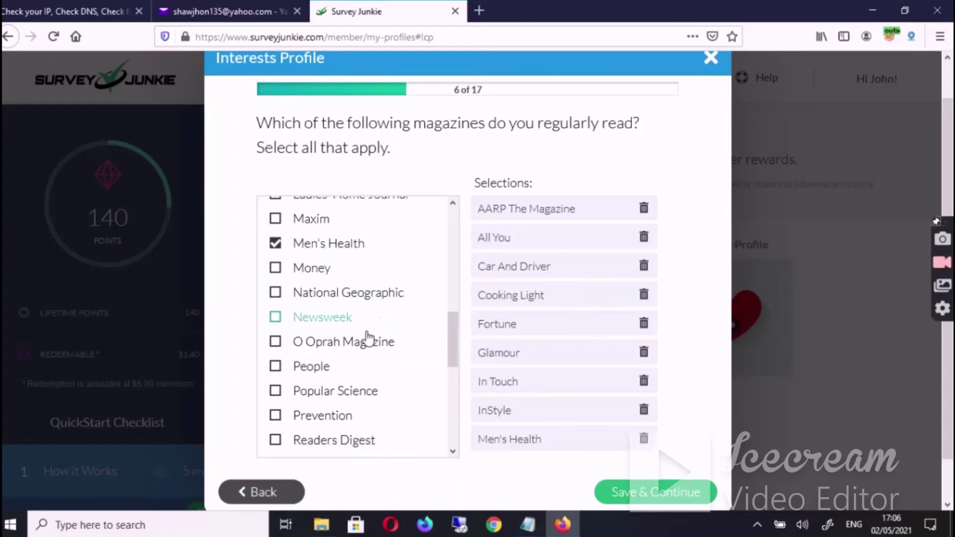
pyautogui.scroll(-3, 367, 344)
pyautogui.click(363, 289)
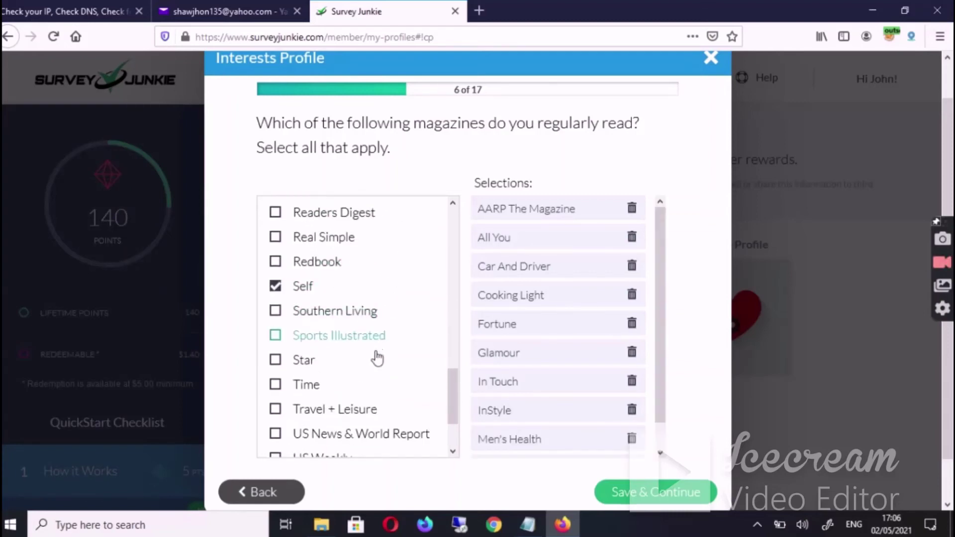
# Add Star, Time and Travel + Leisure to the magazine selections and save the answer
pyautogui.click(375, 365)
pyautogui.click(375, 388)
pyautogui.scroll(-3, 373, 378)
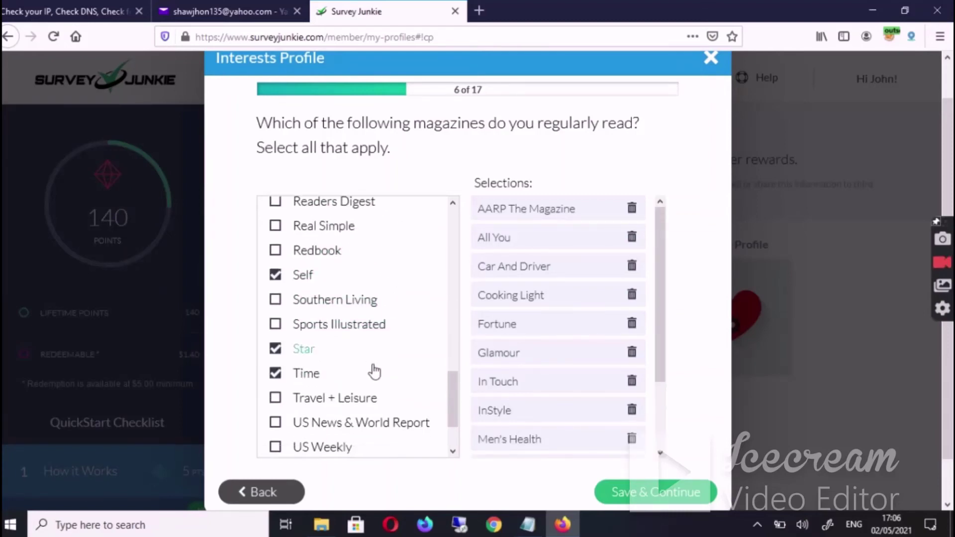
pyautogui.click(373, 331)
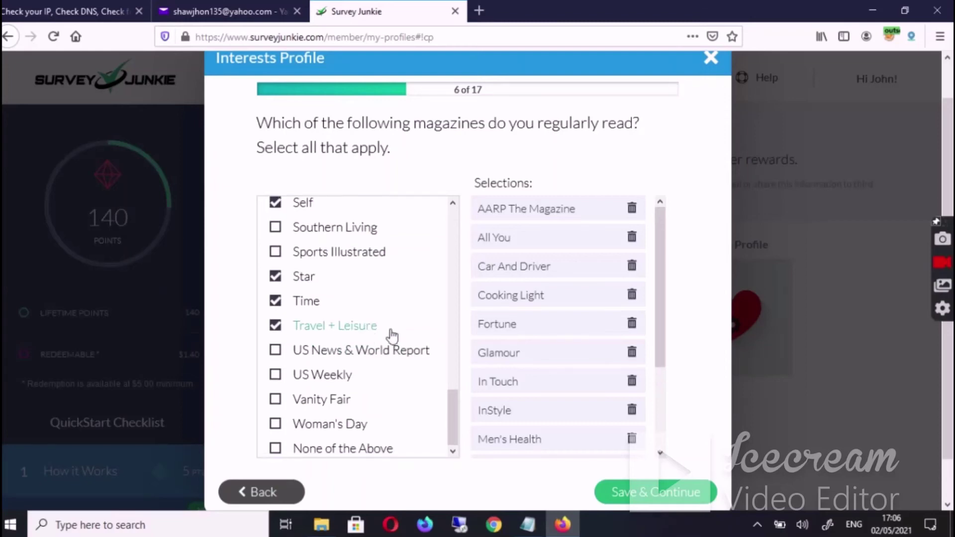
pyautogui.click(682, 490)
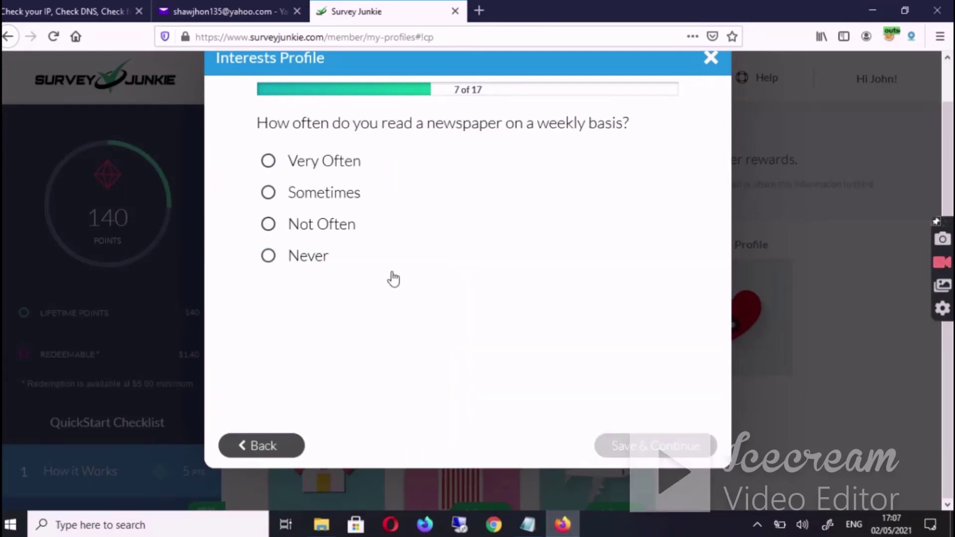
# Answer Sometimes for weekly newspaper reading and save New York Times, USA Today and Financial Times as the regularly read newspapers
pyautogui.click(364, 205)
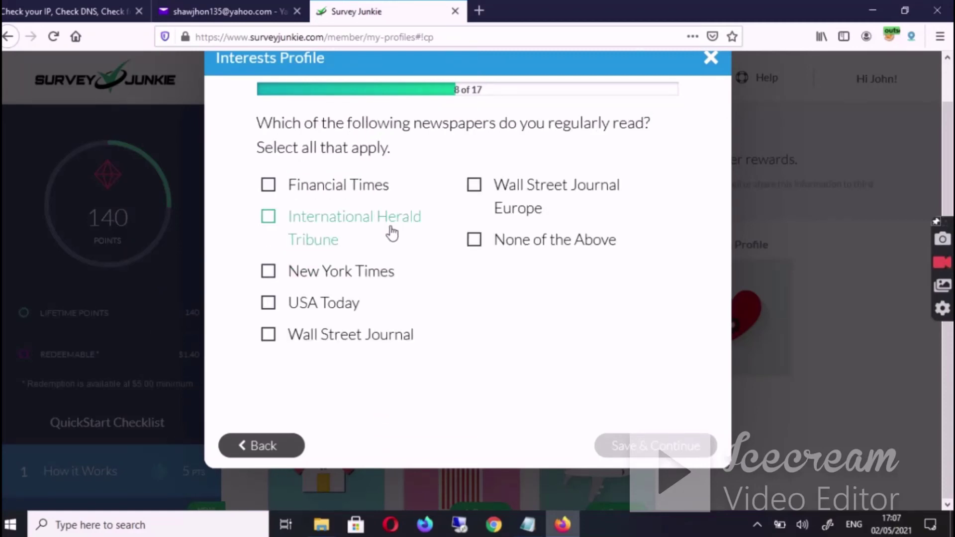
pyautogui.click(358, 304)
pyautogui.click(373, 287)
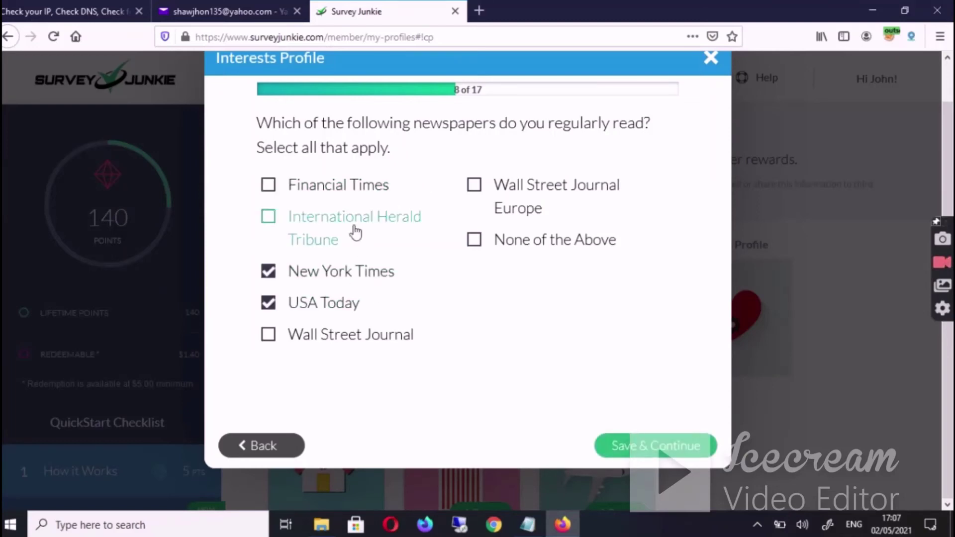
pyautogui.click(349, 198)
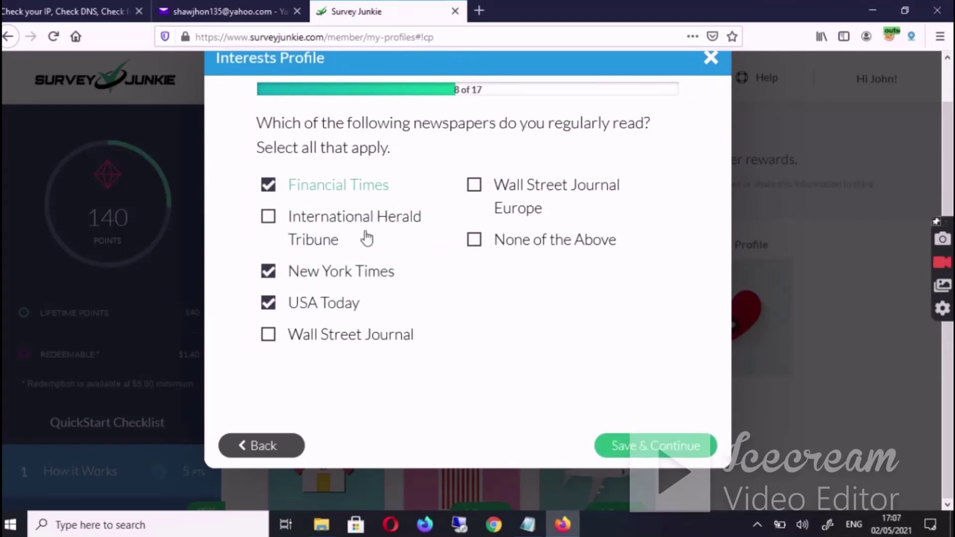
pyautogui.click(637, 451)
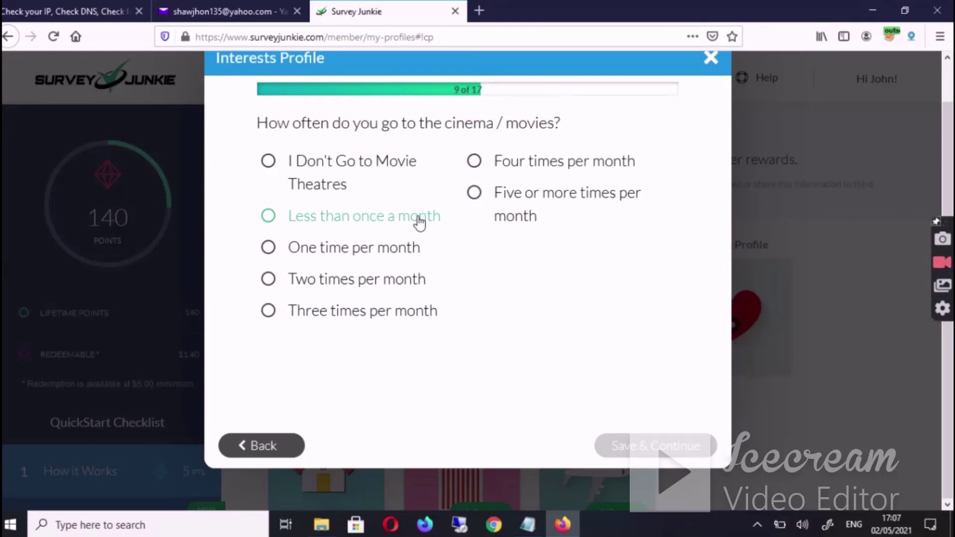
# Answer five or more cinema visits per month and select Fashion, Games, and Health and Fitness as interests and hobbies
pyautogui.click(503, 228)
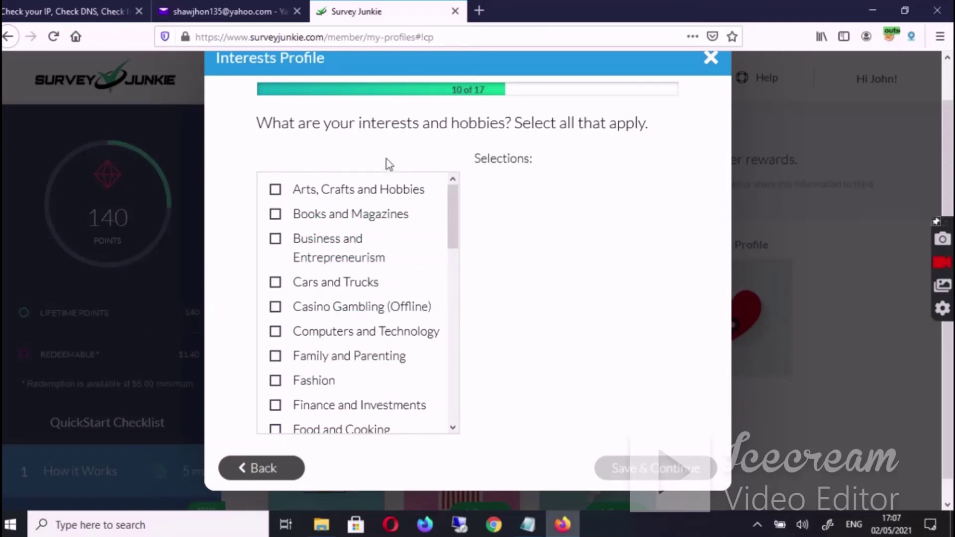
pyautogui.scroll(-2, 363, 329)
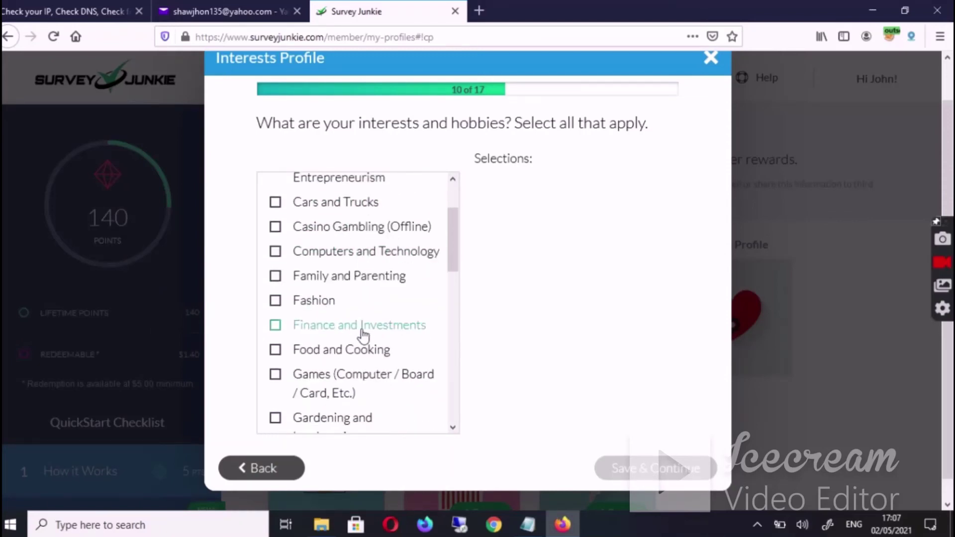
pyautogui.click(356, 301)
pyautogui.scroll(-1, 361, 328)
pyautogui.click(358, 301)
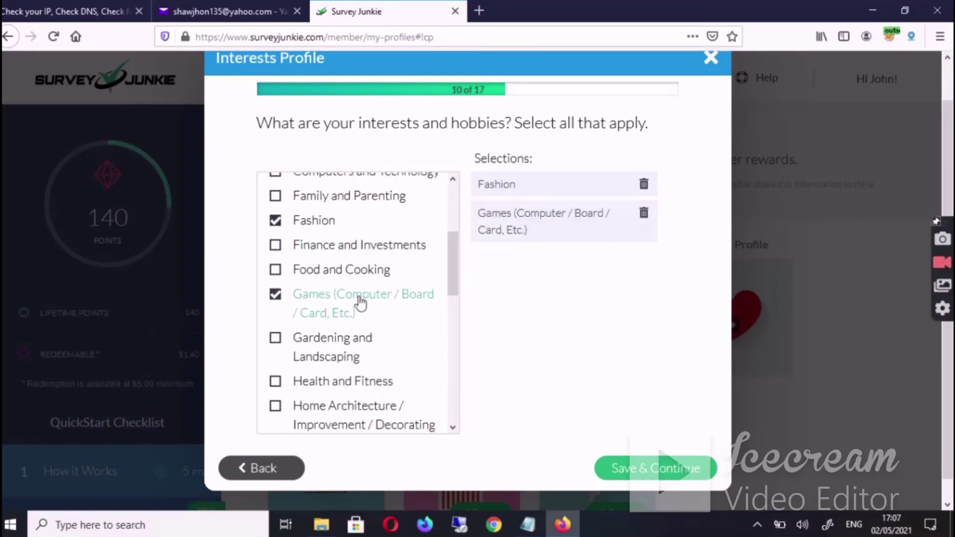
pyautogui.scroll(-1, 358, 337)
pyautogui.click(365, 313)
# Add Sports - Golf and Sports - Watching Sports to the interests and hobbies and save the answer
pyautogui.scroll(-3, 367, 318)
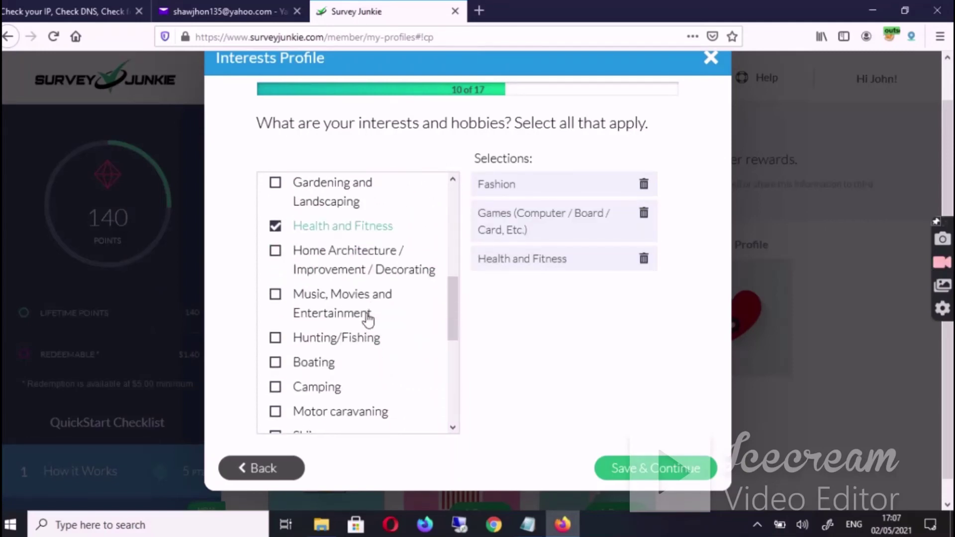
pyautogui.scroll(-3, 353, 357)
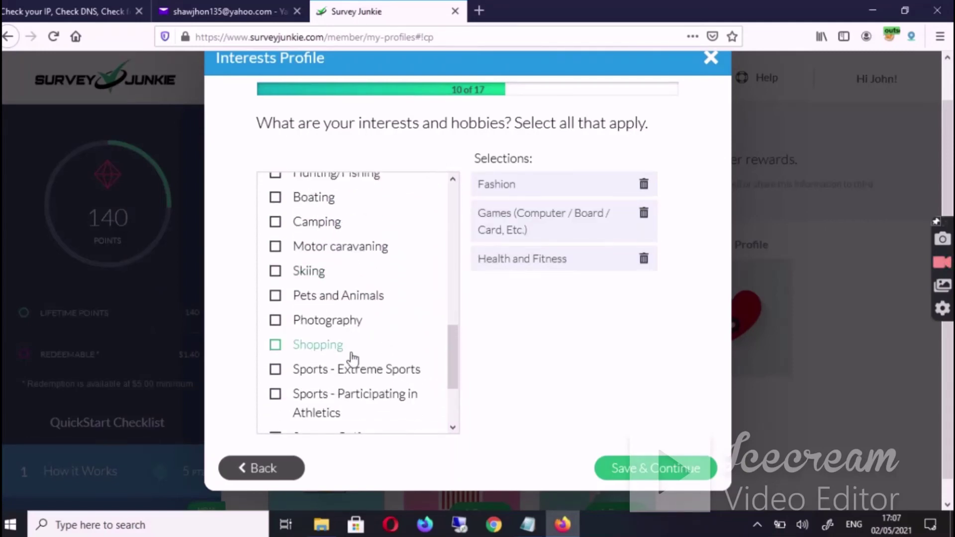
pyautogui.click(353, 357)
pyautogui.scroll(-1, 352, 358)
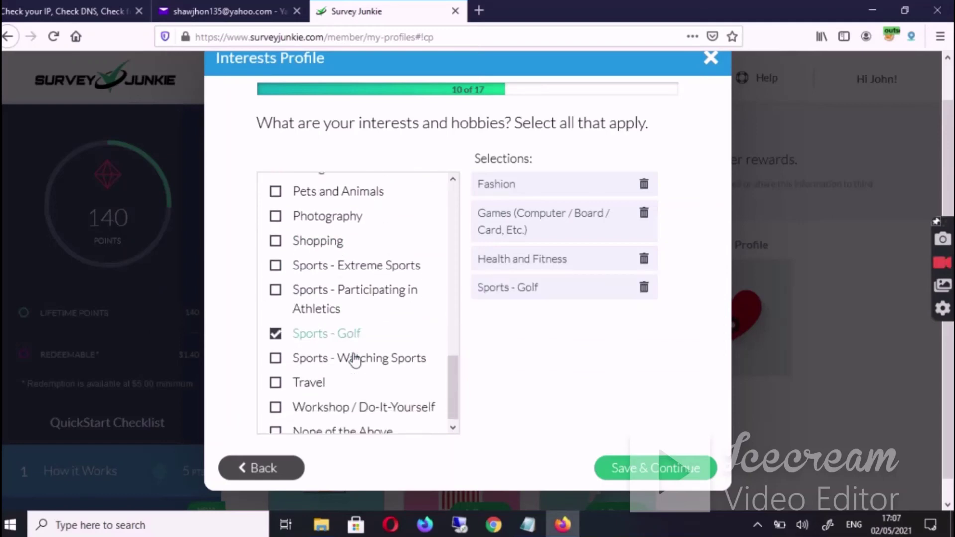
pyautogui.click(353, 352)
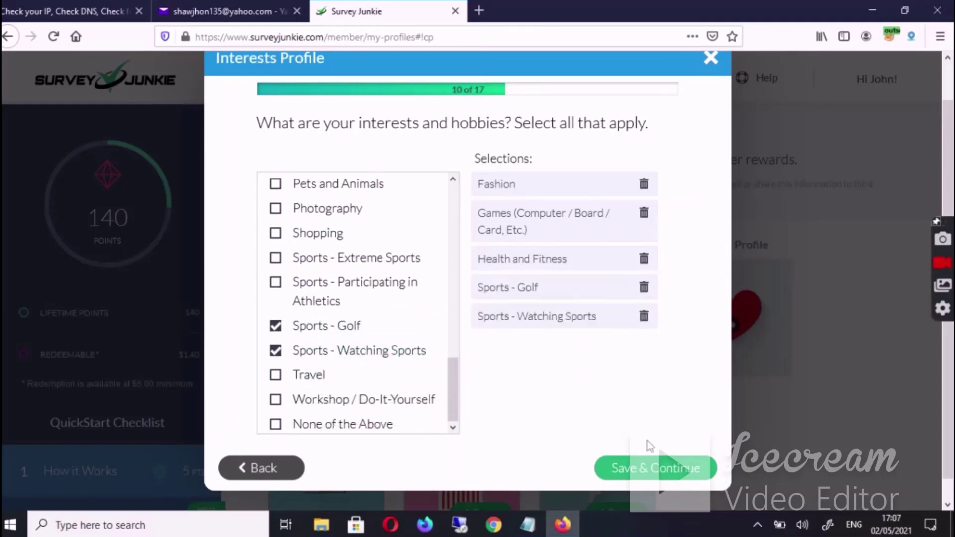
pyautogui.click(650, 475)
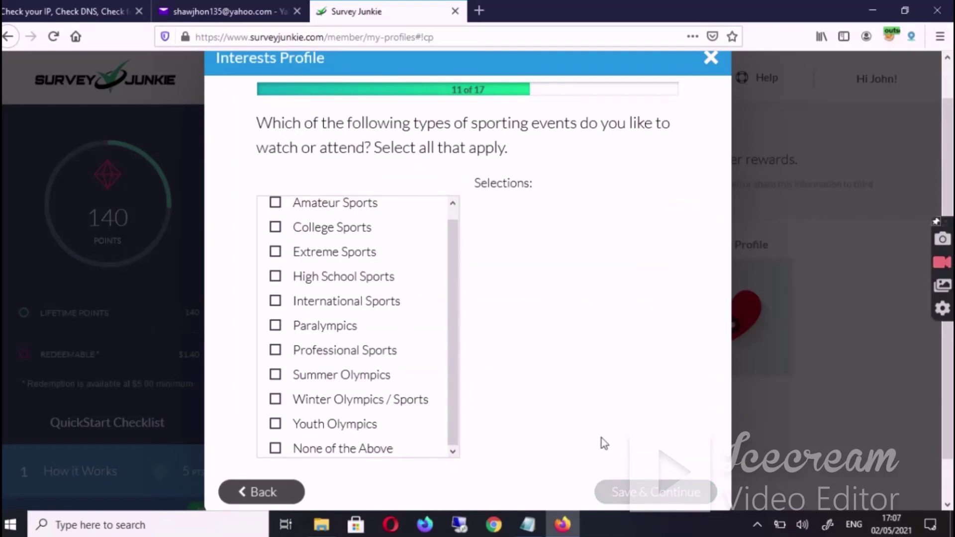
# Select Amateur Sports, College Sports, Extreme Sports and Winter Olympics / Sports as the sporting events liked and save the answer
pyautogui.scroll(1, 385, 311)
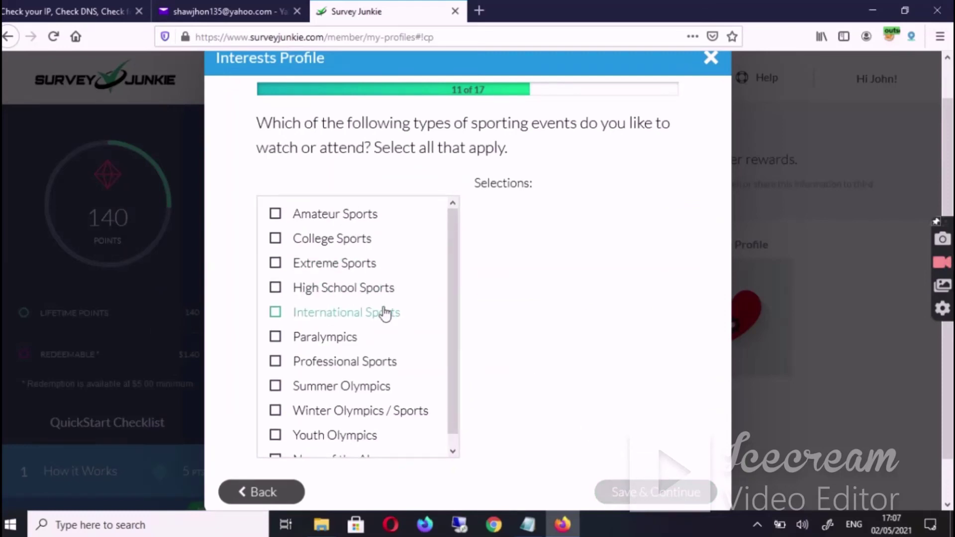
pyautogui.click(372, 224)
pyautogui.click(369, 240)
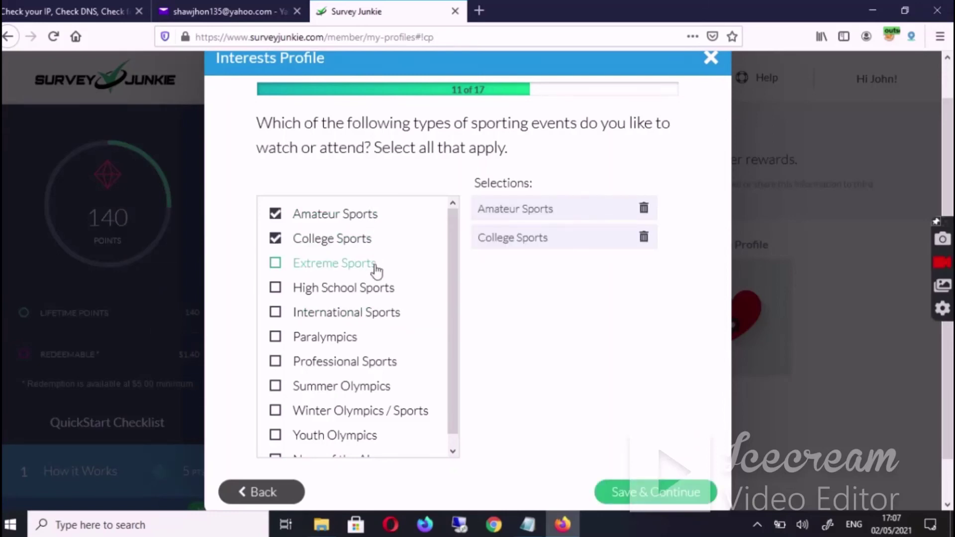
pyautogui.click(373, 265)
pyautogui.scroll(-1, 389, 332)
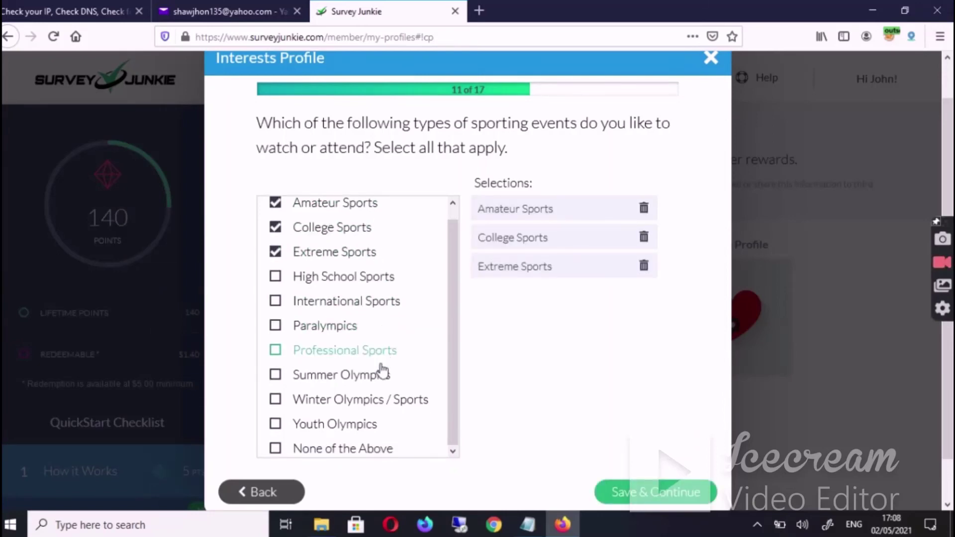
pyautogui.click(391, 399)
pyautogui.click(659, 495)
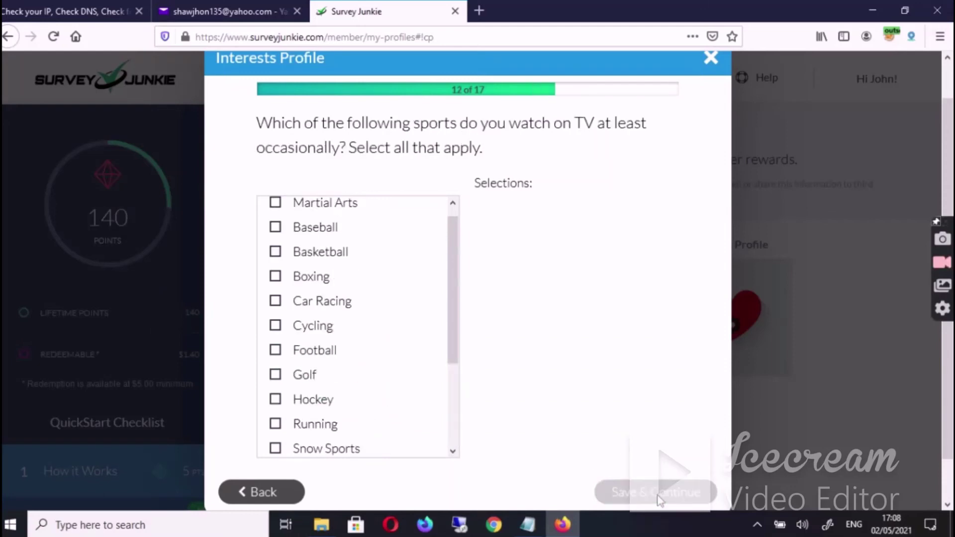
# Select Baseball, Basketball, Car Racing, Football and Golf as the sports watched on TV
pyautogui.scroll(1, 373, 364)
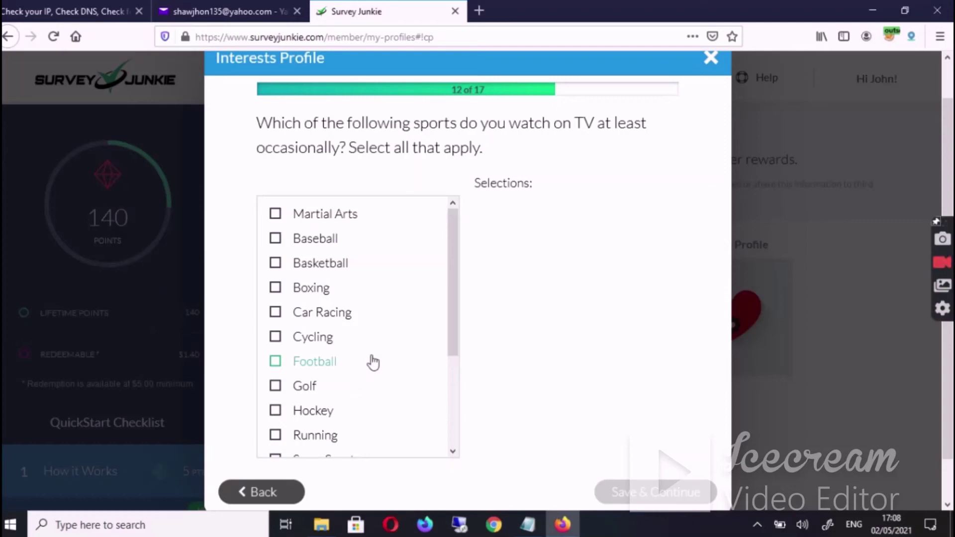
pyautogui.click(351, 259)
pyautogui.click(349, 249)
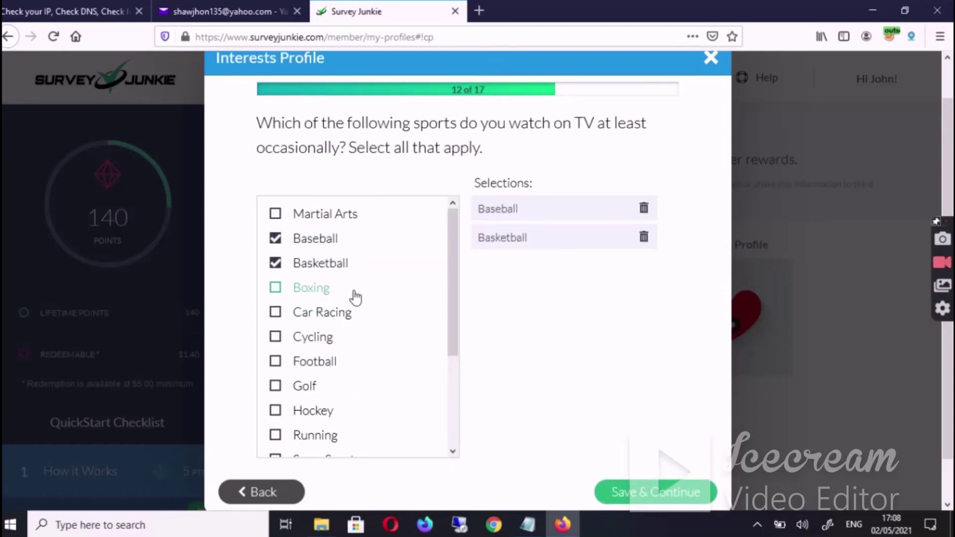
pyautogui.click(355, 313)
pyautogui.click(362, 362)
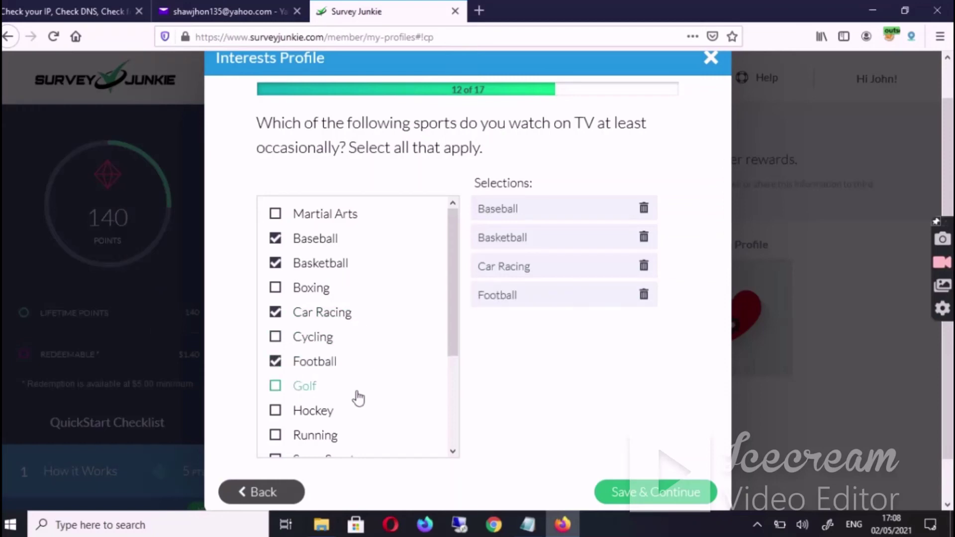
pyautogui.click(357, 395)
# Add Soccer, Swimming, Tennis and Other to the sports watched on TV and save the answer
pyautogui.scroll(-2, 356, 383)
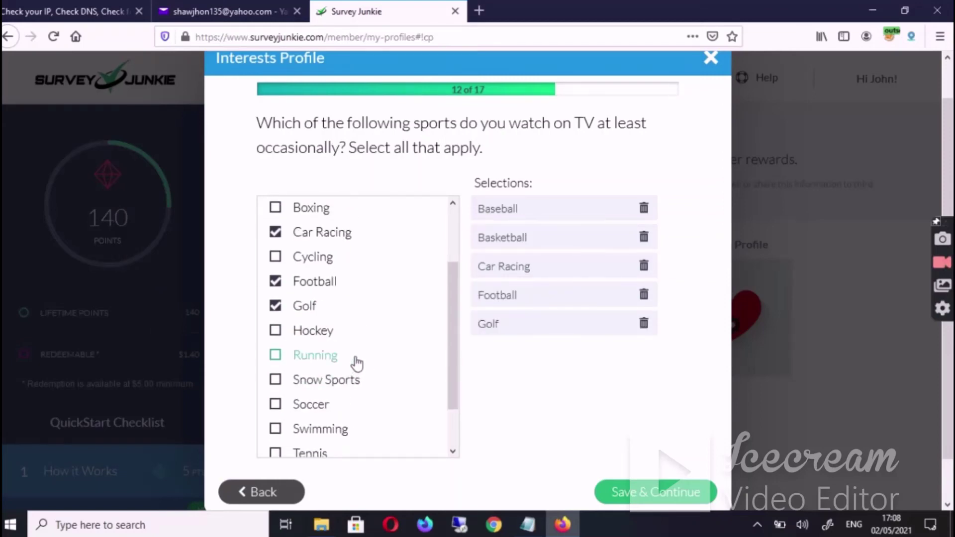
pyautogui.click(368, 405)
pyautogui.scroll(-2, 367, 405)
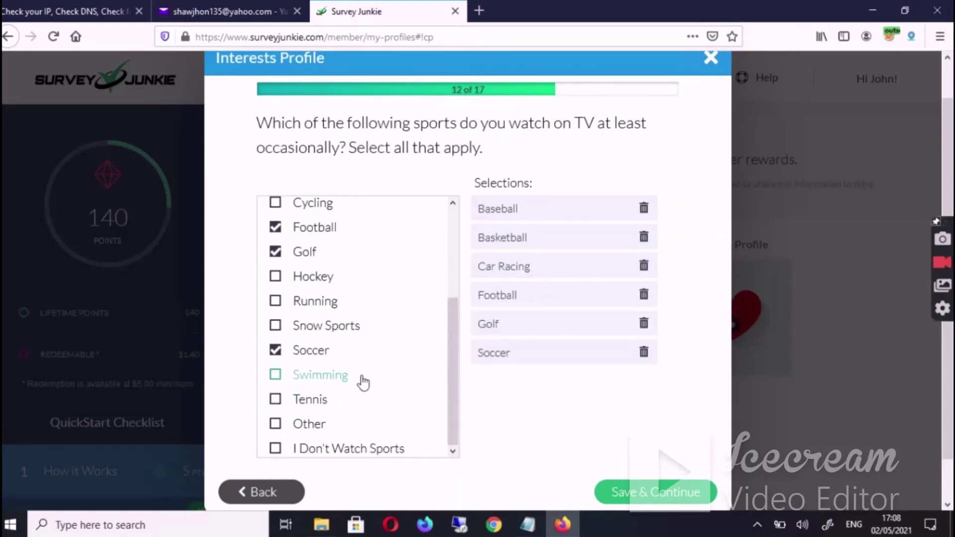
pyautogui.click(363, 383)
pyautogui.click(350, 403)
pyautogui.click(349, 425)
pyautogui.click(611, 486)
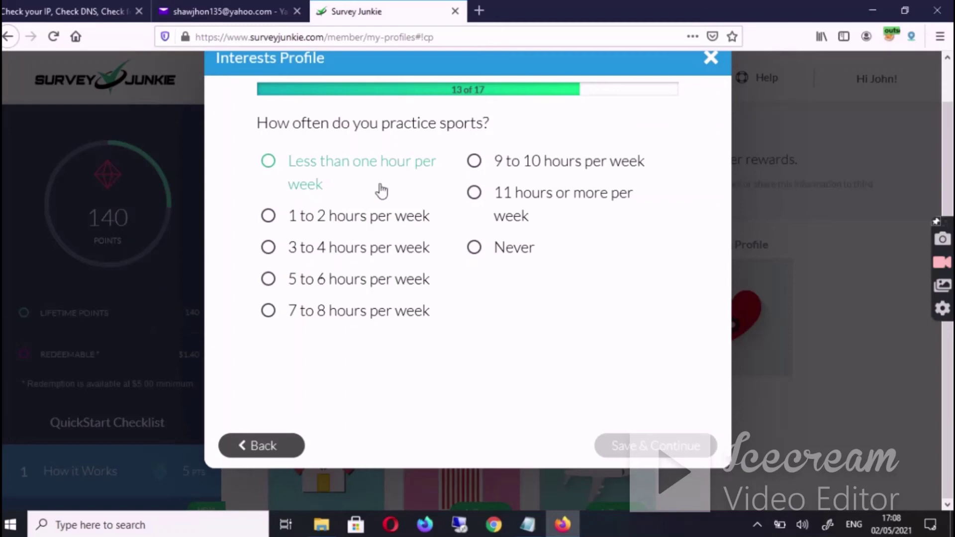
# Answer 3 to 4 hours per week for practicing sports, and save Golf and Tennis as the sports participated in
pyautogui.click(396, 259)
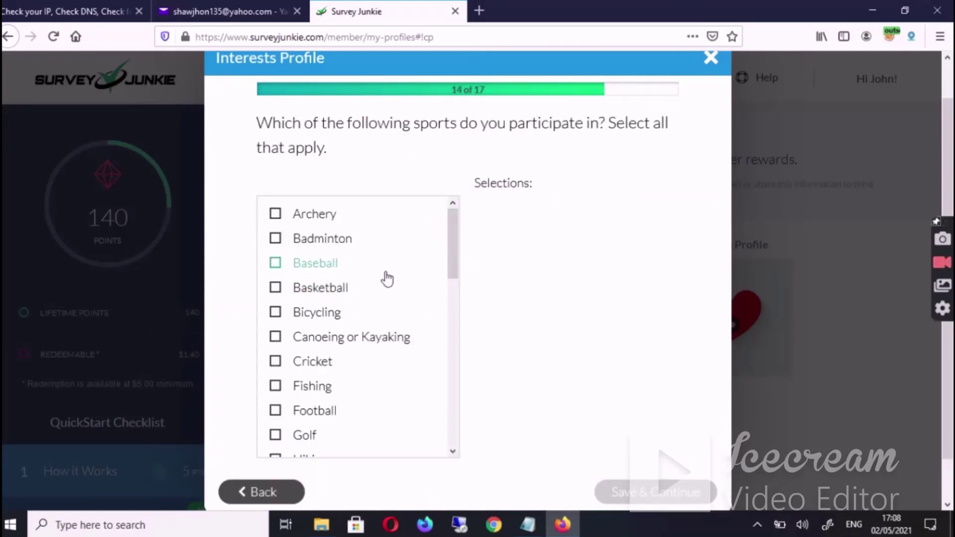
pyautogui.scroll(-2, 386, 277)
pyautogui.scroll(2, 386, 274)
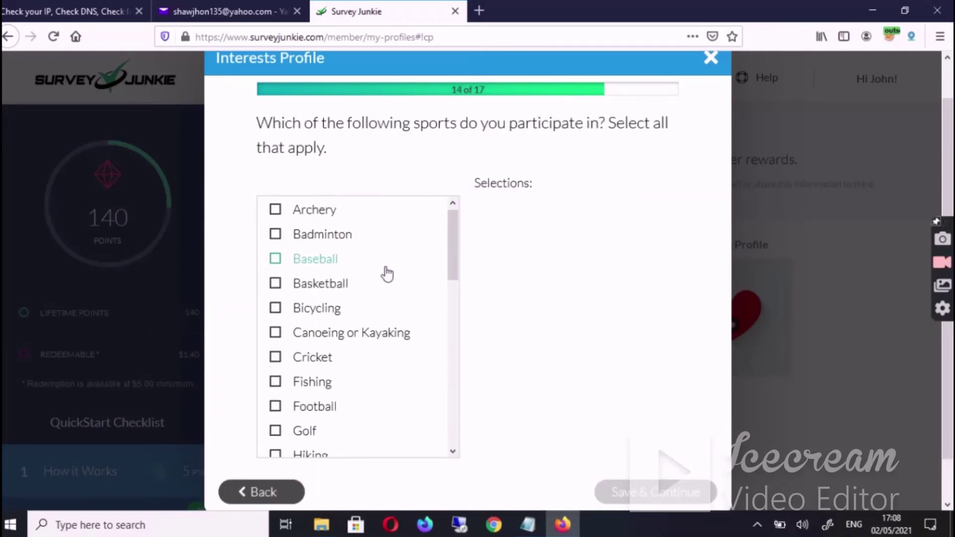
pyautogui.scroll(-2, 383, 276)
pyautogui.click(347, 356)
pyautogui.scroll(-7, 348, 369)
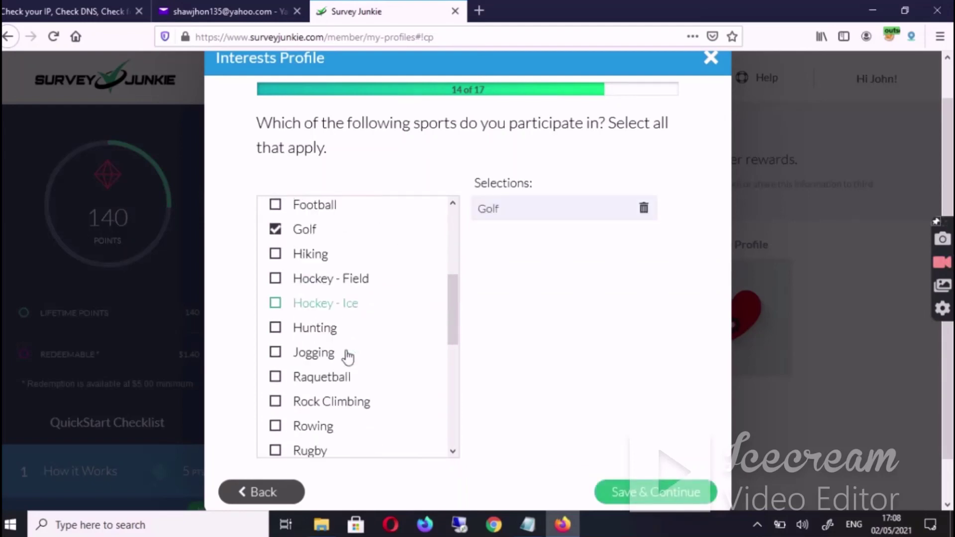
pyautogui.scroll(-3, 342, 384)
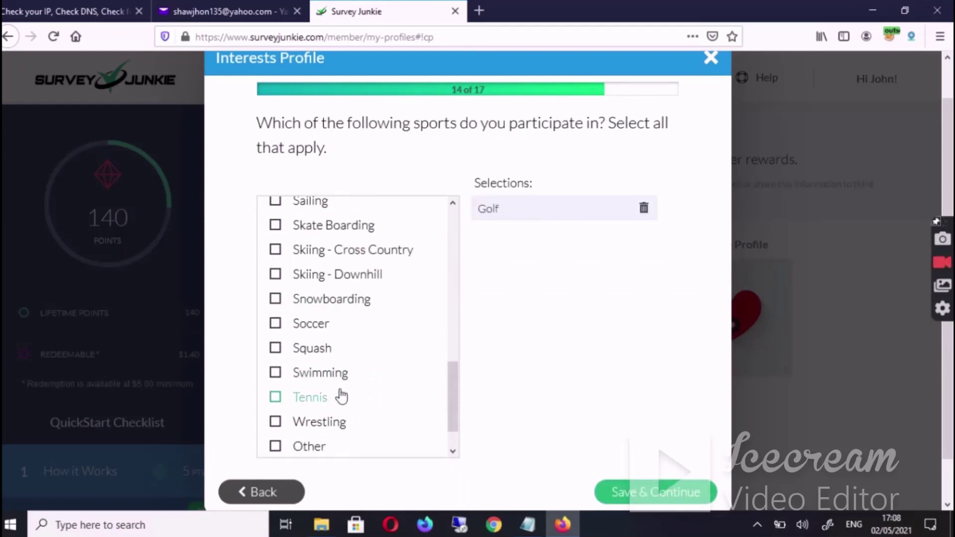
pyautogui.click(340, 396)
pyautogui.scroll(-2, 410, 380)
pyautogui.click(694, 491)
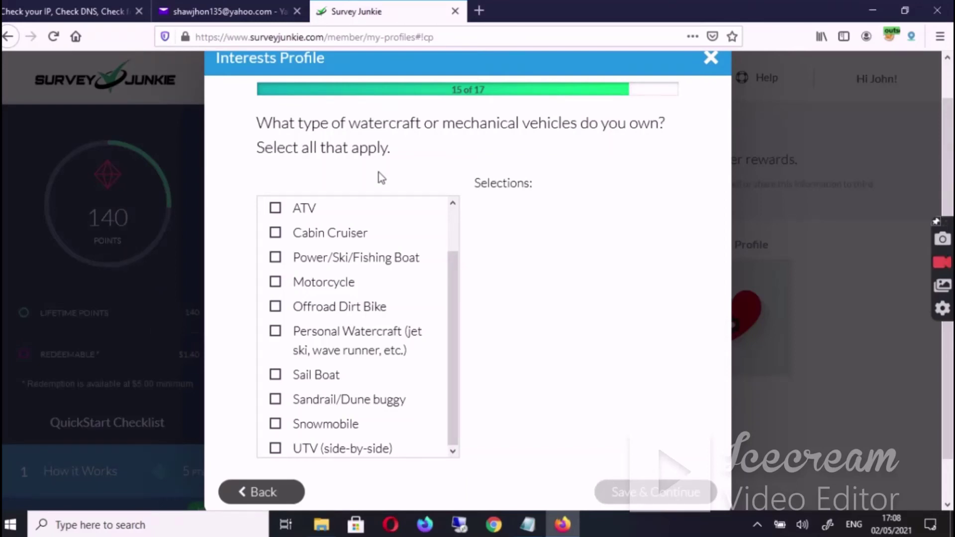
# Select "I do not own any watercraft or mechanical vehicles" and save the answer
pyautogui.scroll(2, 344, 319)
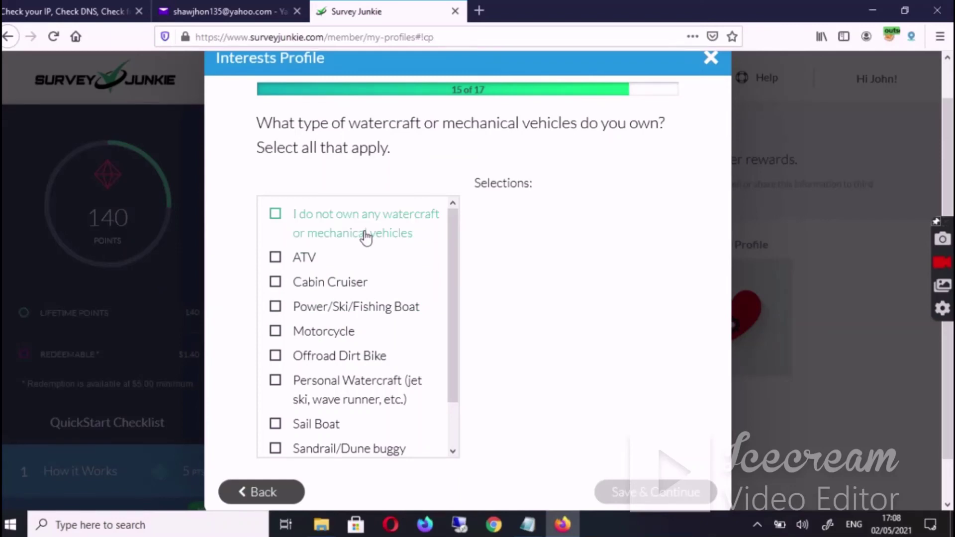
pyautogui.click(381, 238)
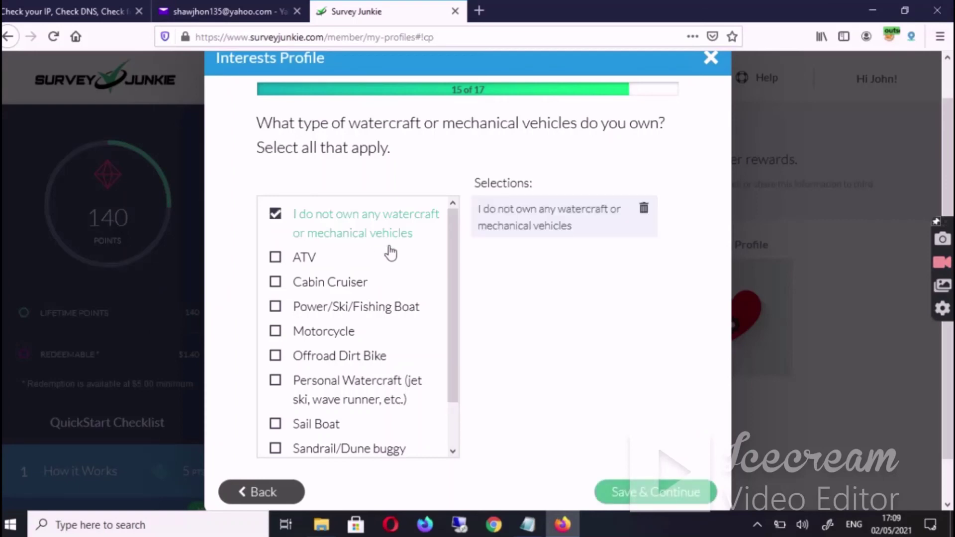
pyautogui.scroll(-2, 589, 348)
pyautogui.click(682, 455)
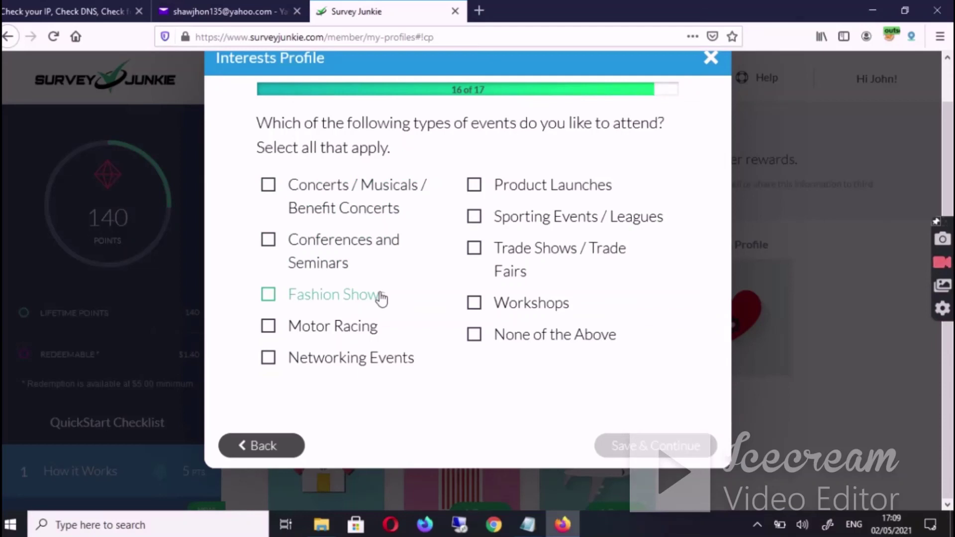
# Select Motor Racing, Fashion Shows and Sporting Events / Leagues as the events liked to attend and save the answer
pyautogui.click(373, 326)
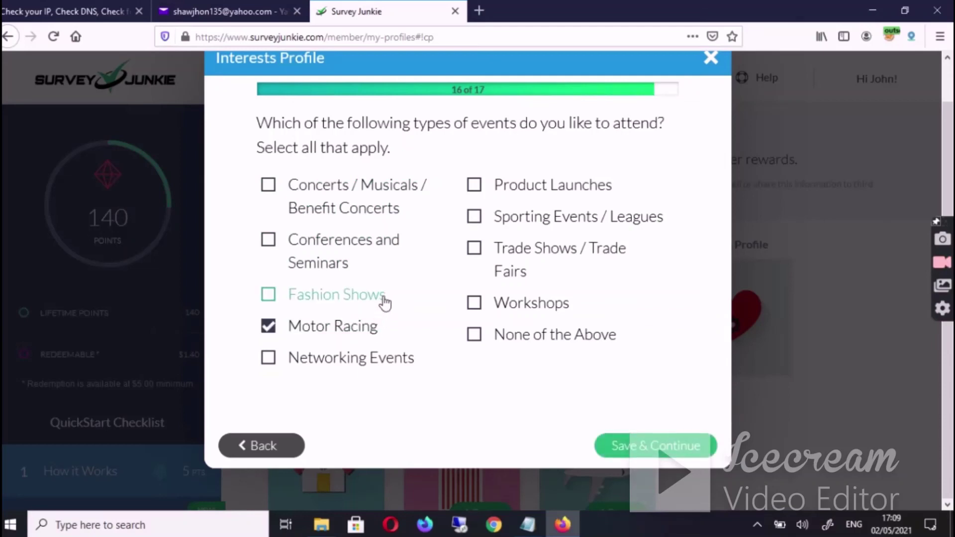
pyautogui.click(384, 301)
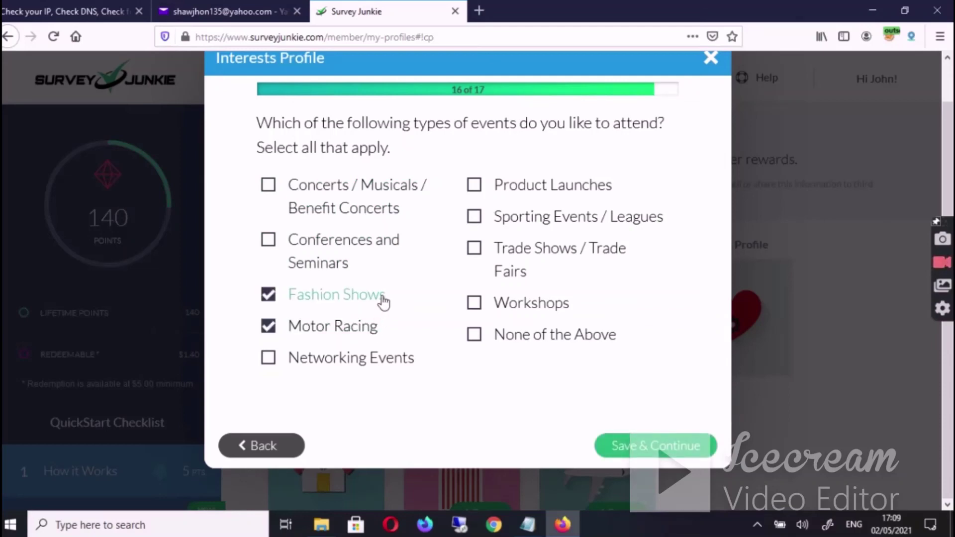
pyautogui.click(497, 230)
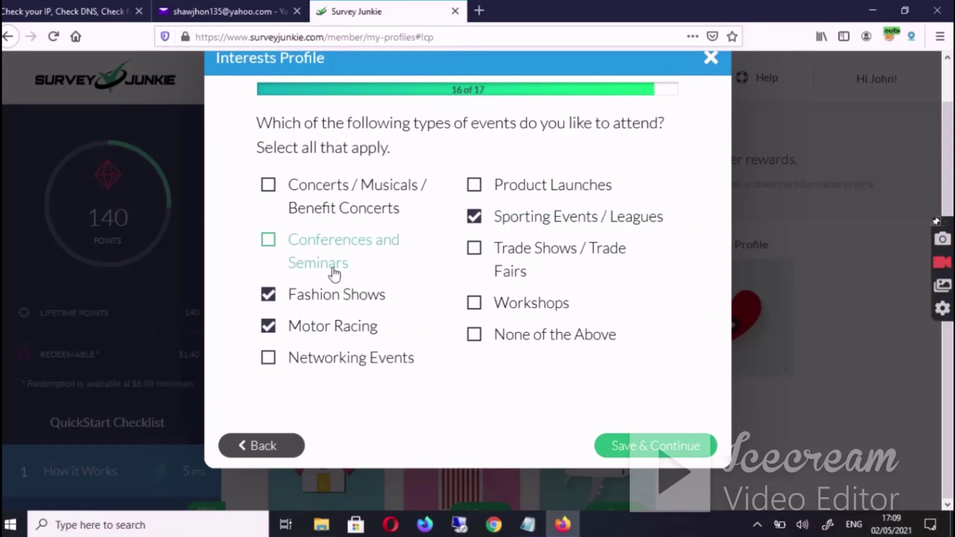
pyautogui.click(615, 449)
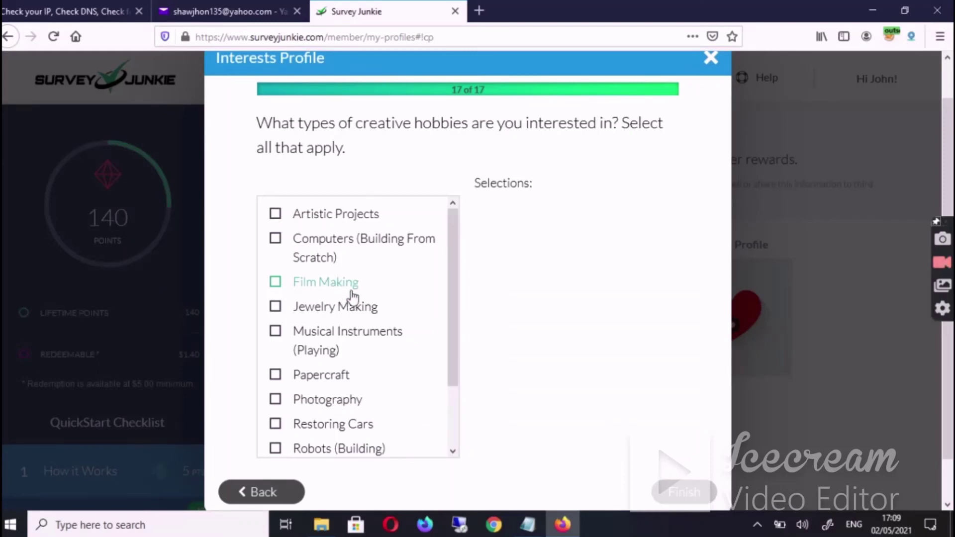
# Select Photography, Robots (Building) and Restoring Cars as creative hobbies, and finish the Interests Profile survey
pyautogui.click(356, 401)
pyautogui.scroll(-2, 368, 350)
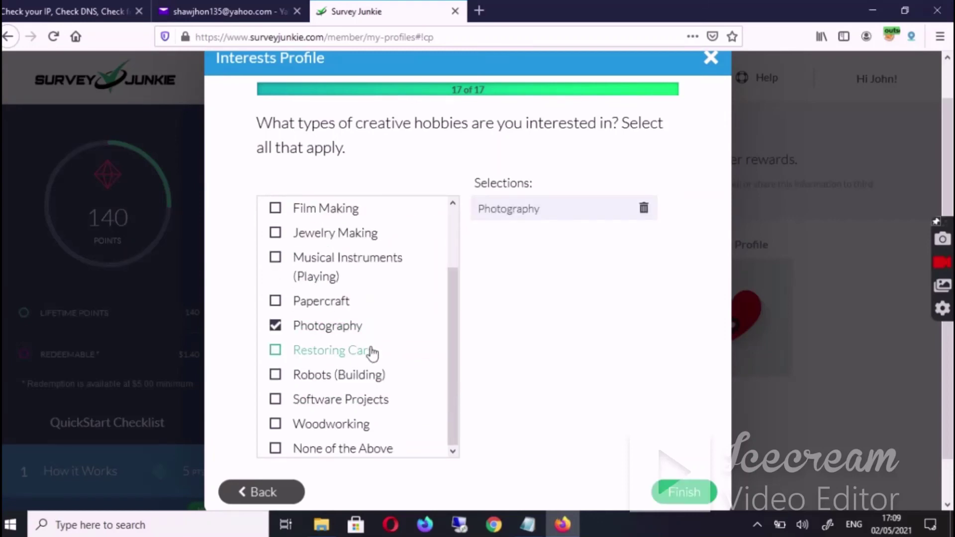
pyautogui.click(387, 378)
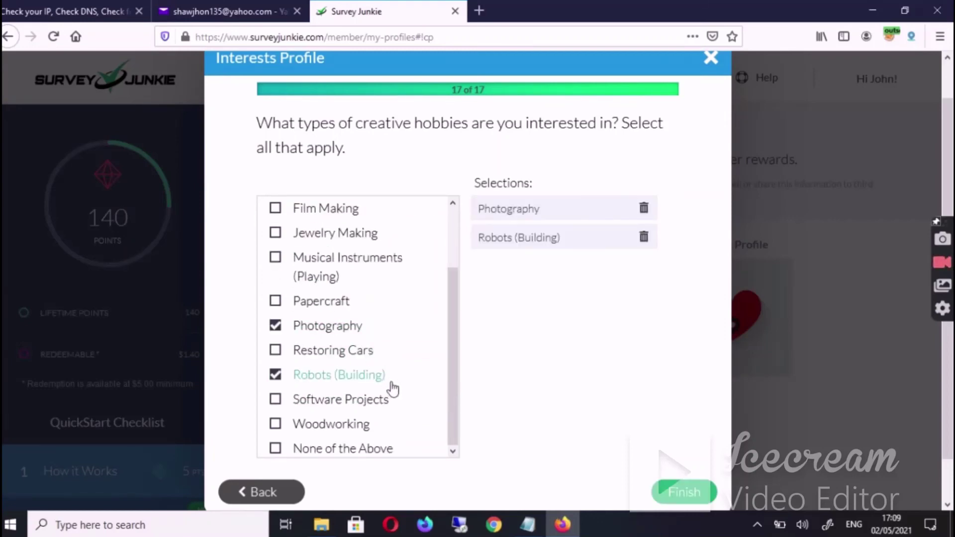
pyautogui.scroll(-2, 390, 383)
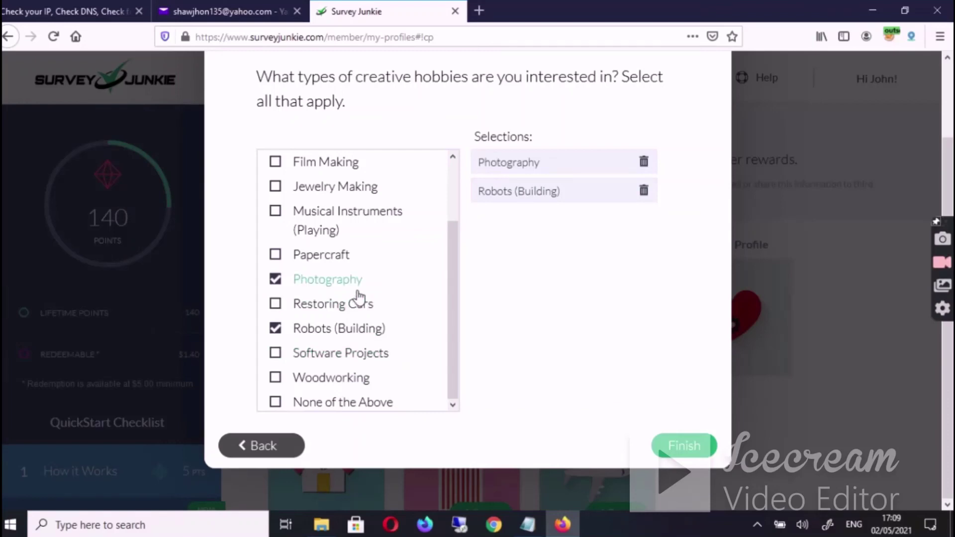
pyautogui.click(366, 308)
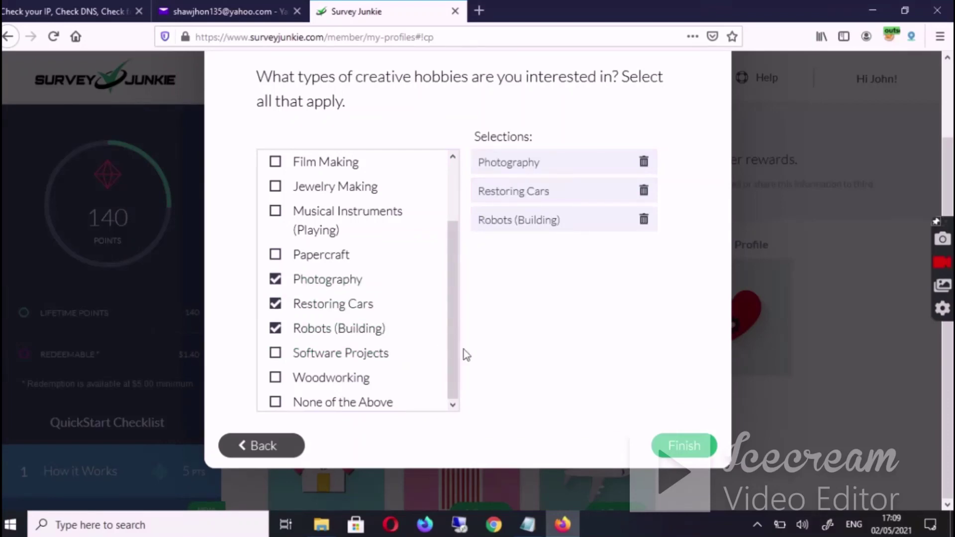
pyautogui.click(656, 445)
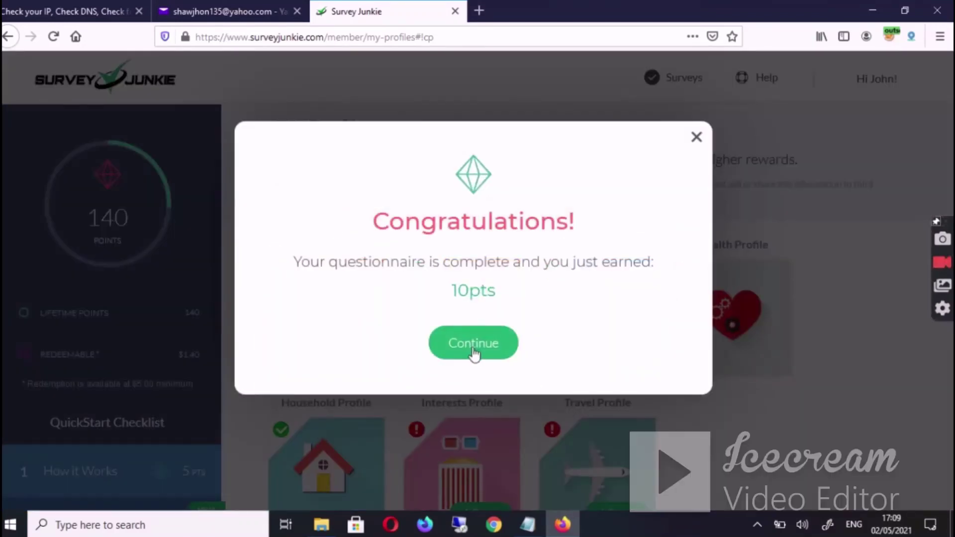
pyautogui.click(476, 357)
# Start the Travel Profile survey and answer 1 to 2 trips last year, 5 to 10 leisure flights and 3 to 4 leisure car rentals per year
pyautogui.scroll(-2, 483, 368)
pyautogui.scroll(-1, 483, 368)
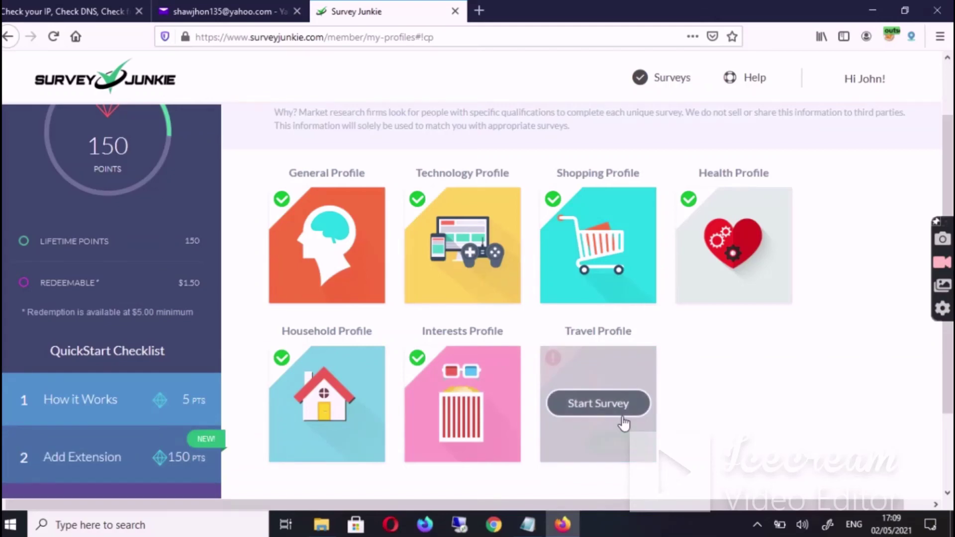
pyautogui.click(621, 423)
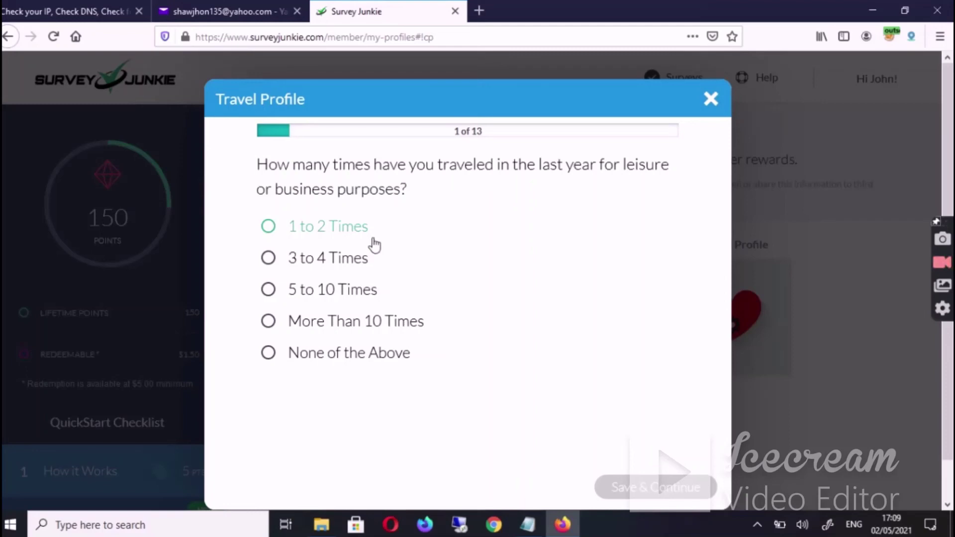
pyautogui.click(375, 242)
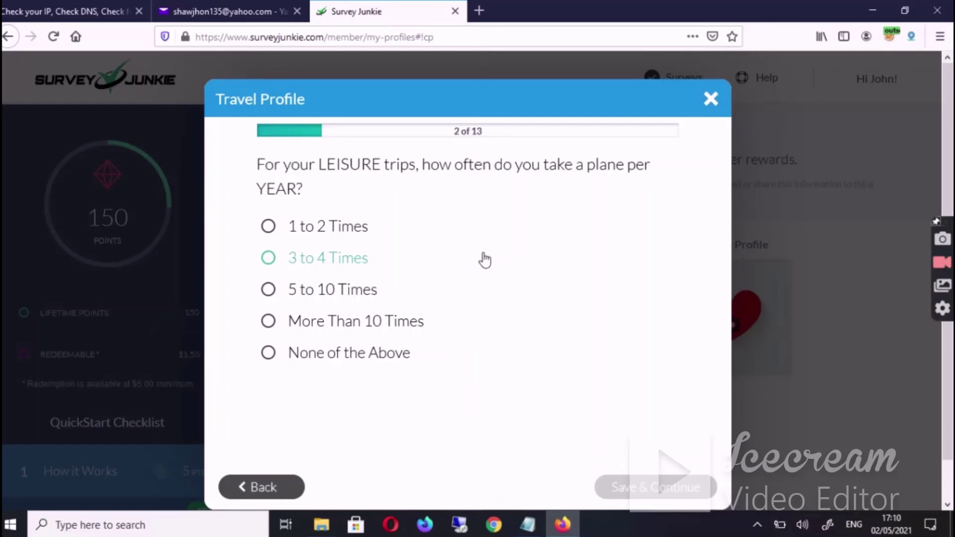
pyautogui.click(486, 288)
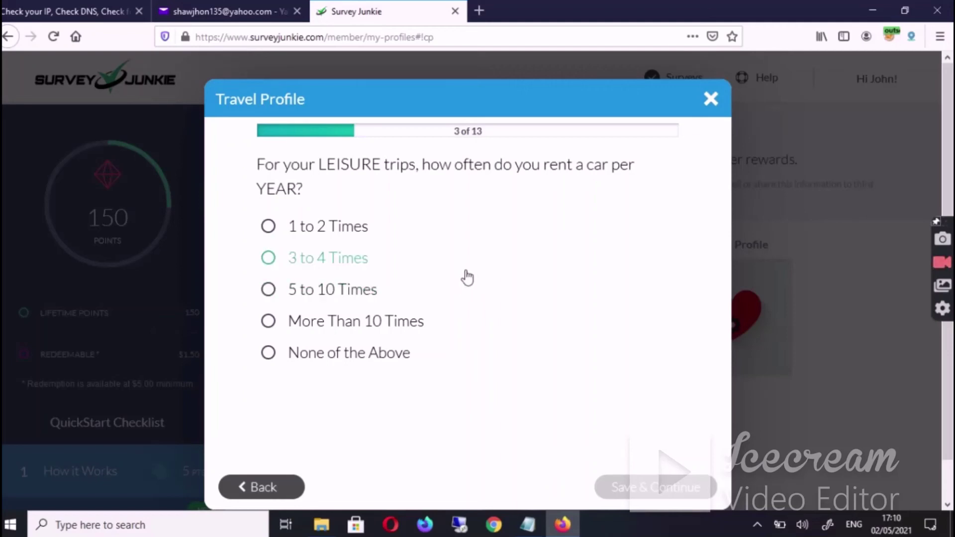
pyautogui.click(467, 276)
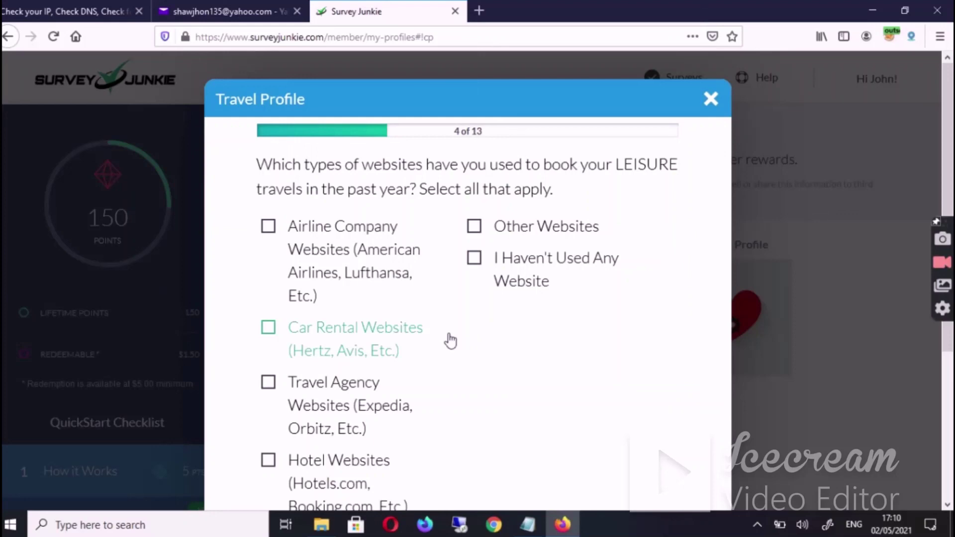
# Select Airline Company, Car Rental, Hotel and Travel Agency websites as used for booking leisure travel and save the answer
pyautogui.scroll(-2, 368, 209)
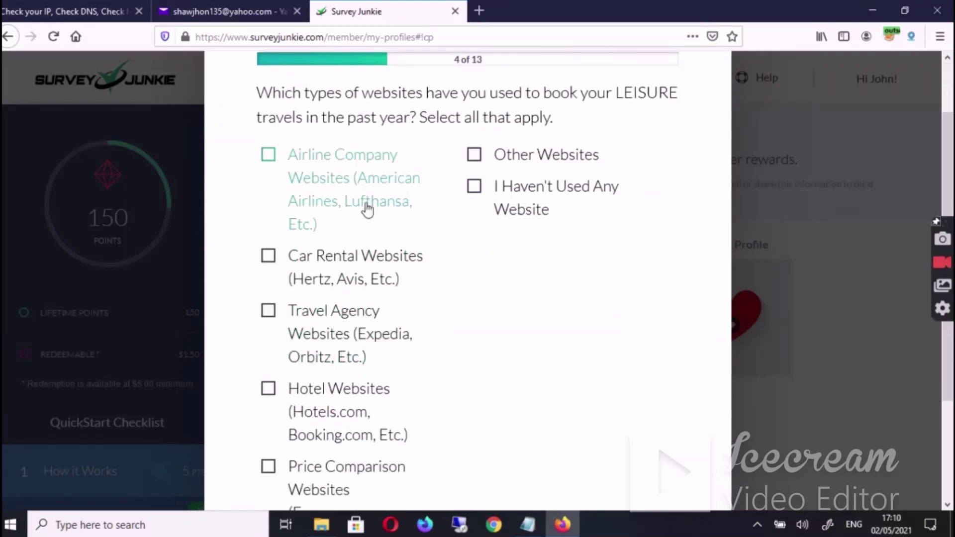
pyautogui.click(348, 264)
pyautogui.scroll(-4, 343, 279)
pyautogui.click(326, 287)
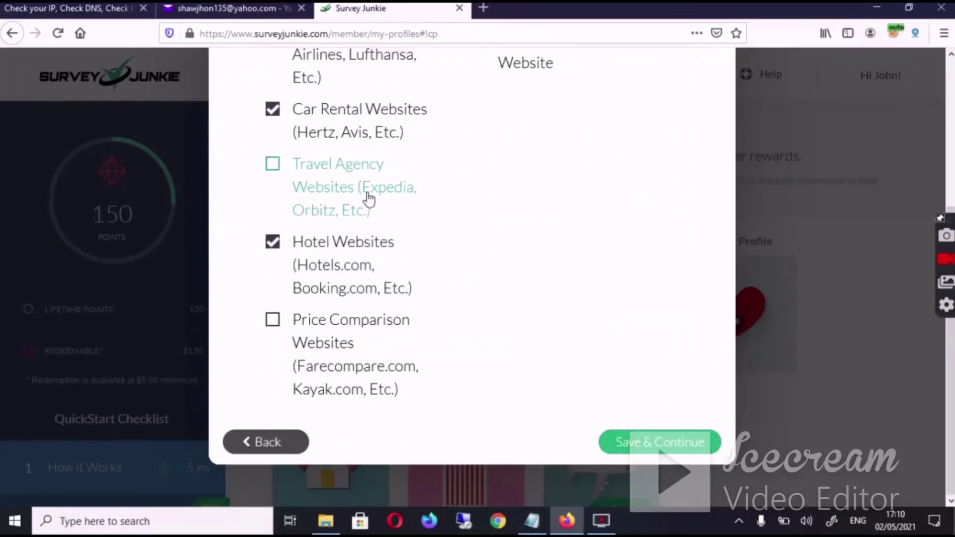
pyautogui.click(368, 199)
pyautogui.scroll(3, 363, 246)
pyautogui.scroll(-3, 363, 245)
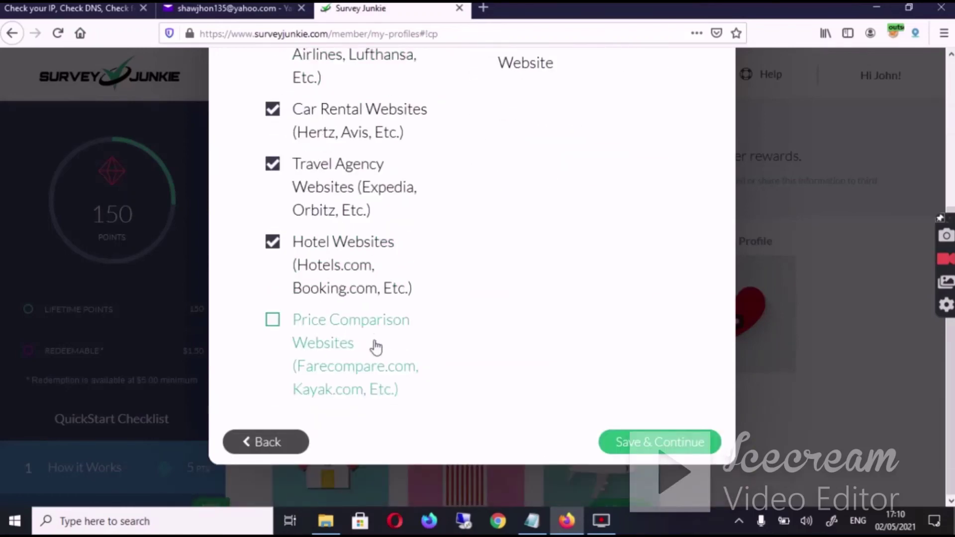
pyautogui.scroll(2, 617, 428)
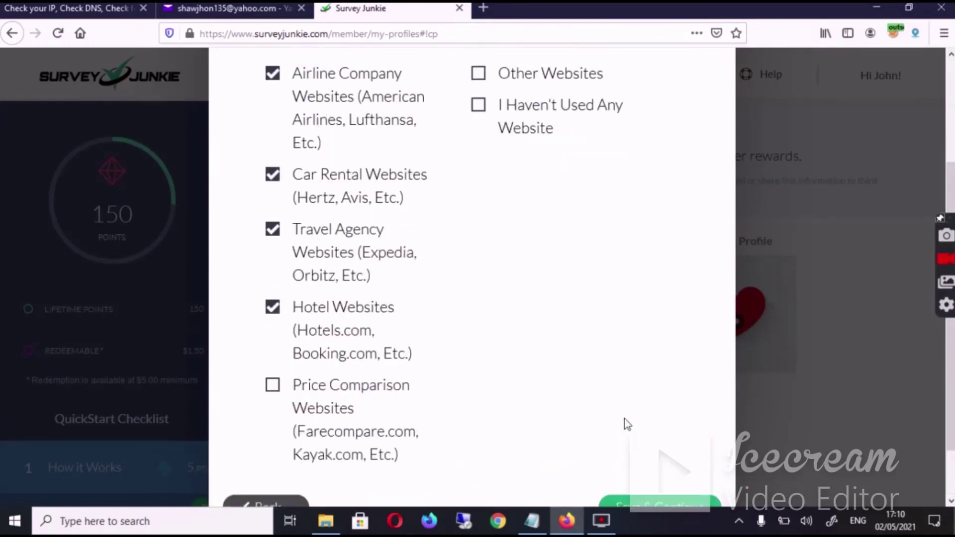
pyautogui.scroll(1, 625, 419)
pyautogui.scroll(-3, 625, 419)
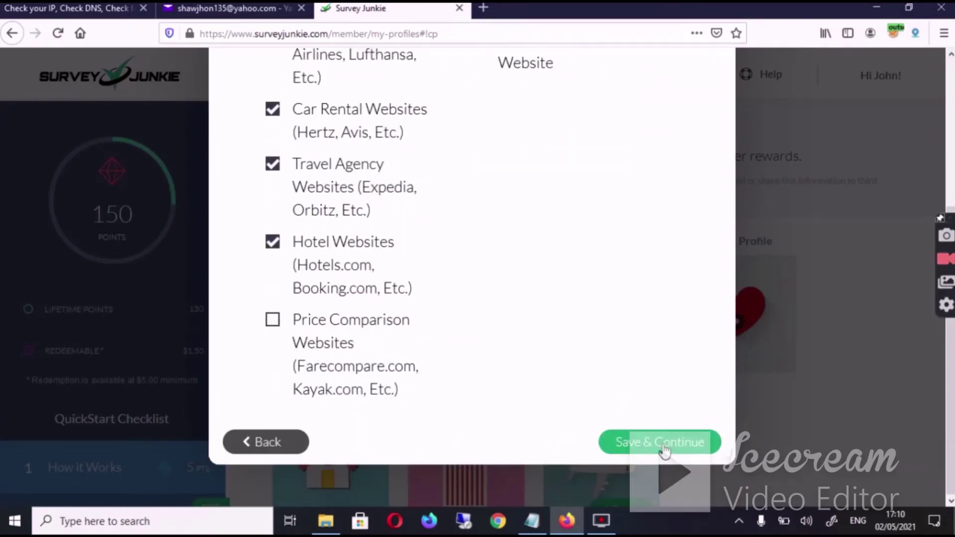
pyautogui.click(665, 451)
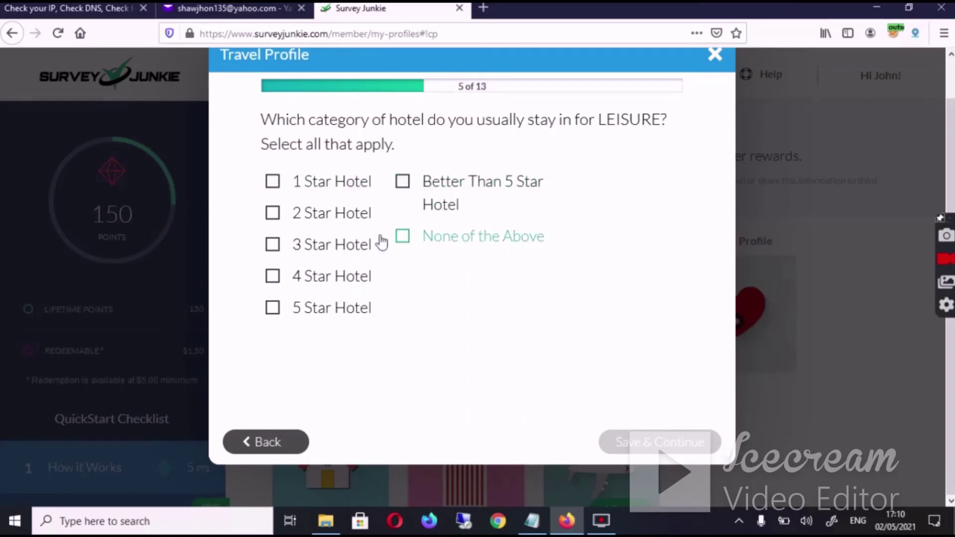
# Save 4 Star Hotel and 5 Star Hotel as the leisure hotel categories, and American Airlines as the airline flown for leisure
pyautogui.click(361, 294)
pyautogui.click(372, 313)
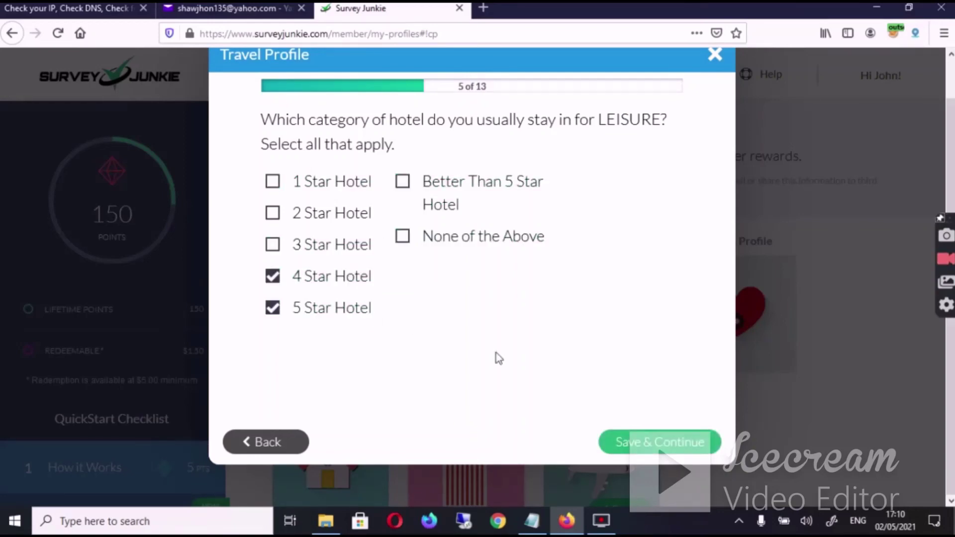
pyautogui.click(613, 443)
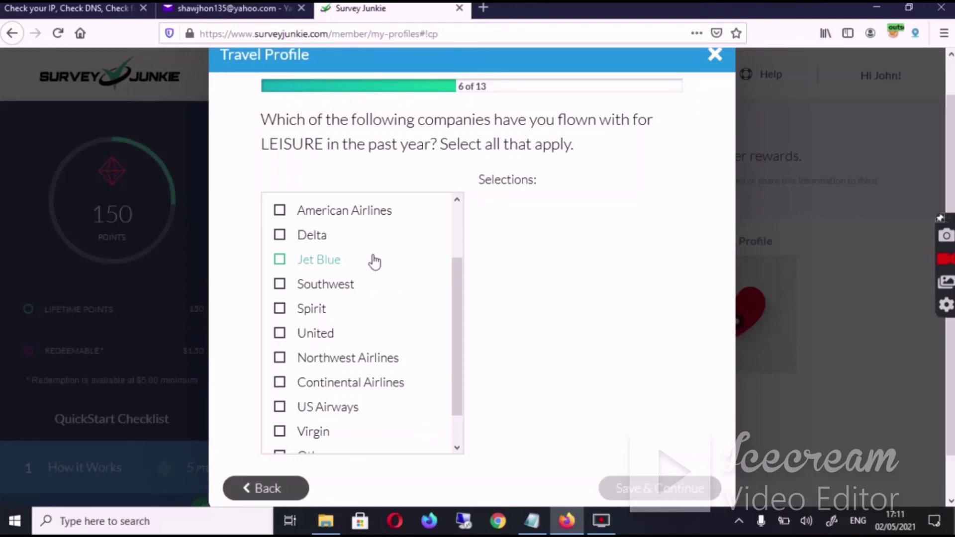
pyautogui.click(371, 214)
pyautogui.scroll(-1, 516, 310)
pyautogui.click(642, 442)
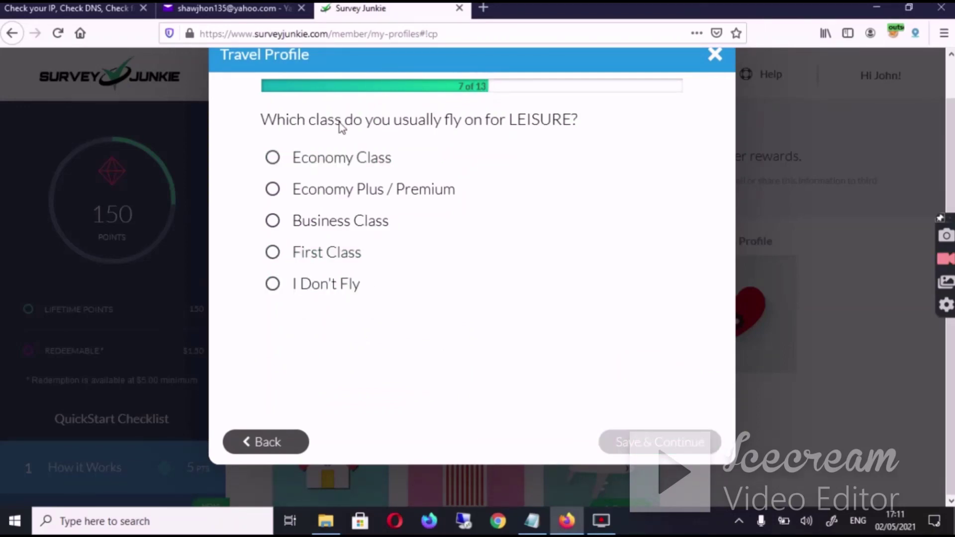
# Answer Business Class for leisure flights, Yes for a cruise in the past 2 years and No for hotel frequent traveler membership
pyautogui.click(370, 223)
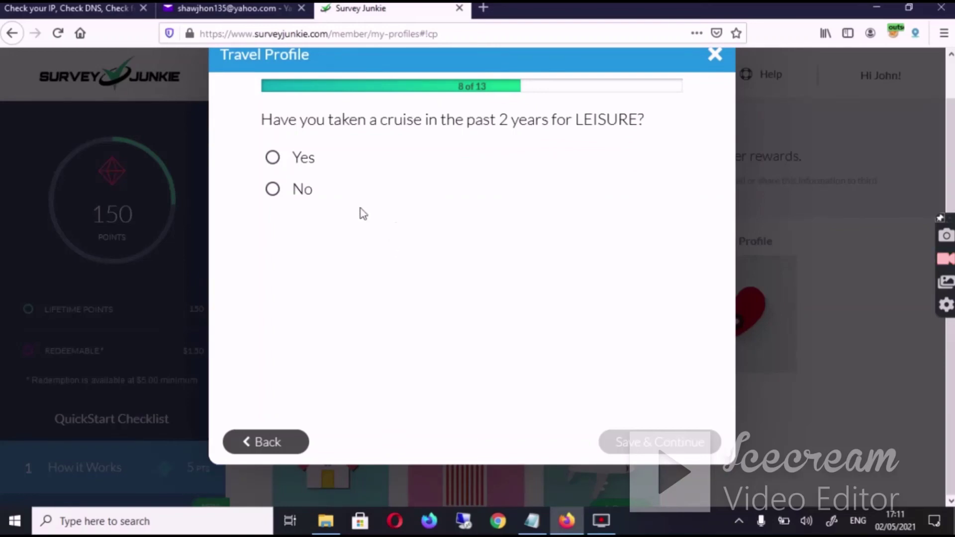
pyautogui.click(338, 164)
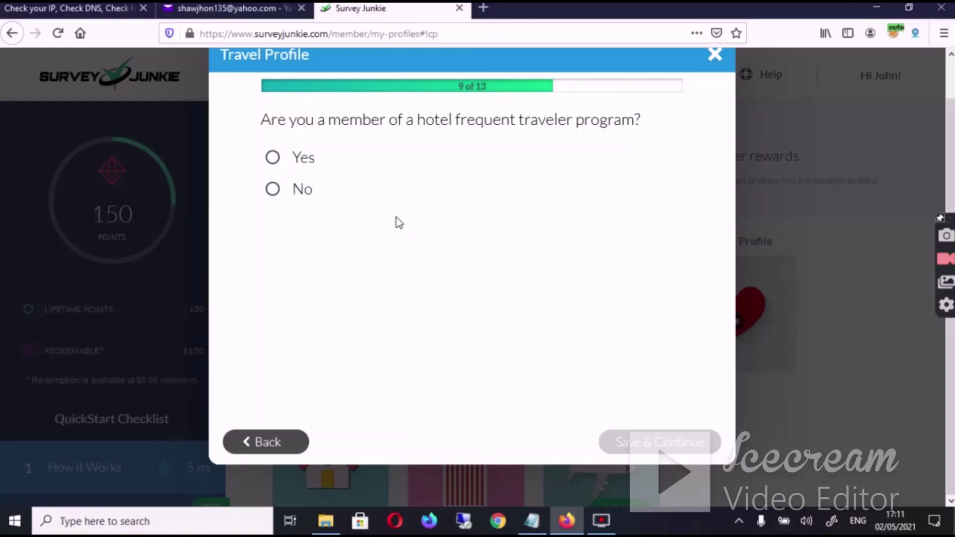
pyautogui.click(332, 210)
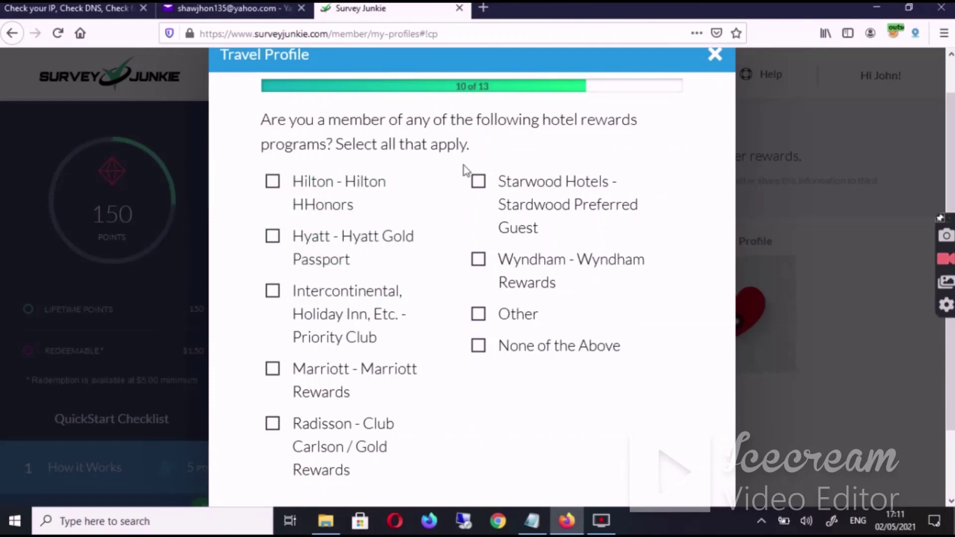
# Save None of the Above for hotel rewards programs and answer No to frequent flyer program enrolment
pyautogui.scroll(-2, 508, 234)
pyautogui.click(557, 275)
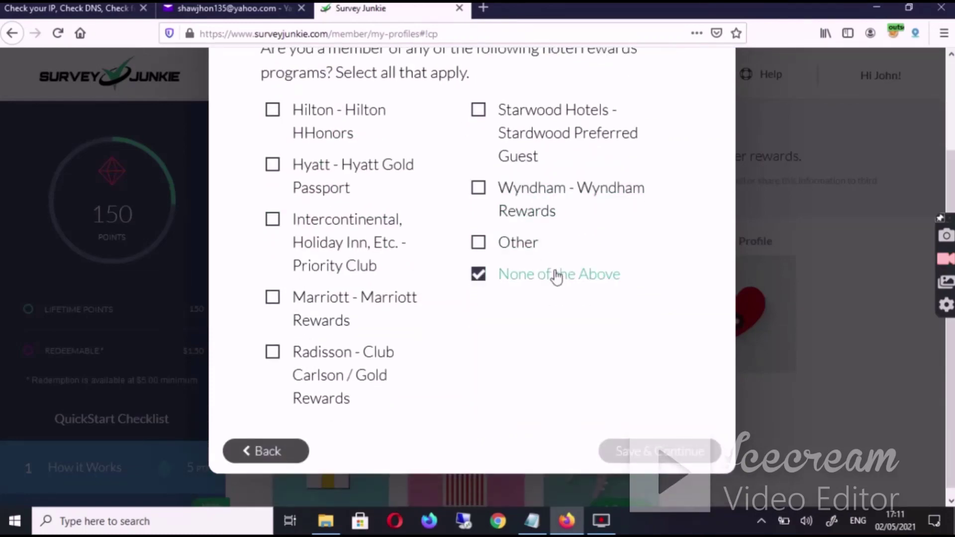
pyautogui.scroll(-1, 405, 333)
pyautogui.click(651, 443)
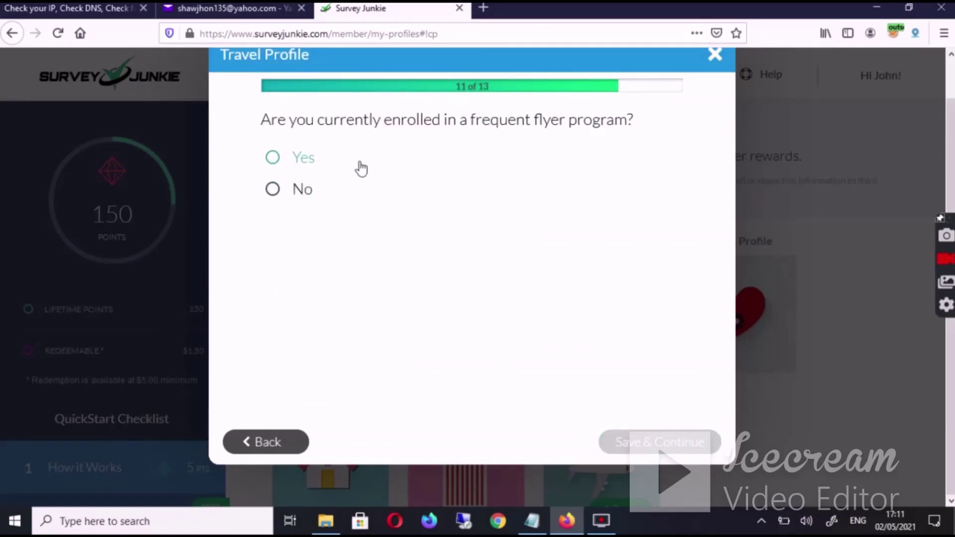
pyautogui.click(341, 200)
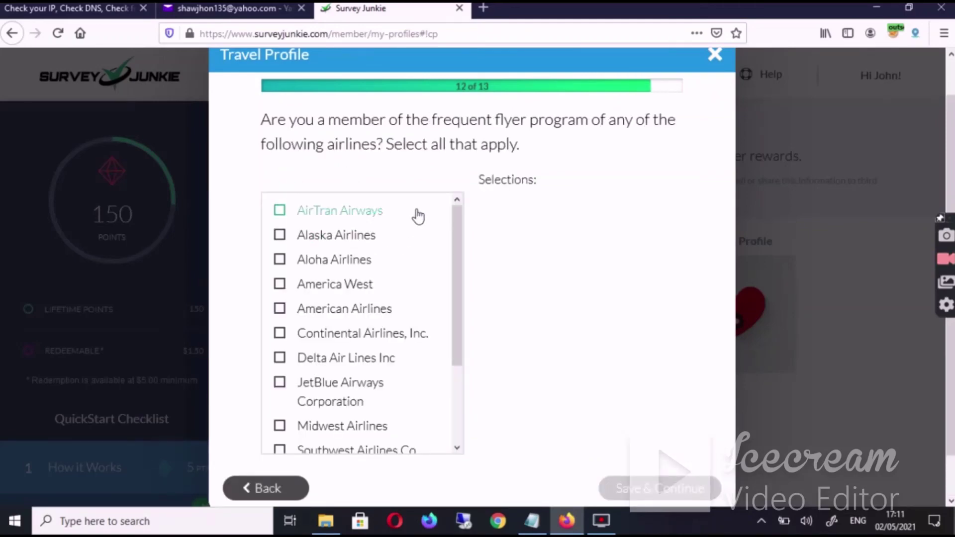
# Answer None of the Above for airline frequent flyer and car rental rewards programs, and finish the Travel Profile
pyautogui.scroll(-5, 397, 261)
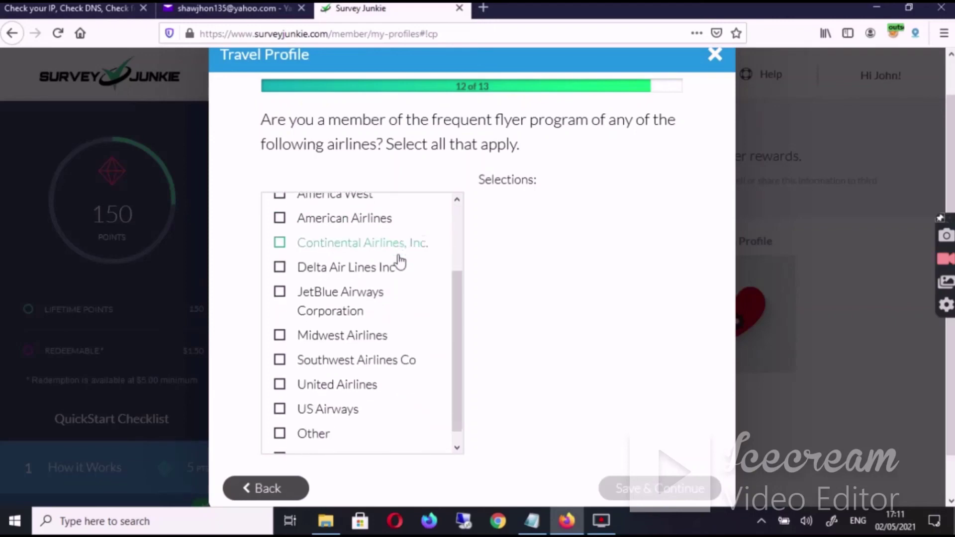
pyautogui.click(406, 399)
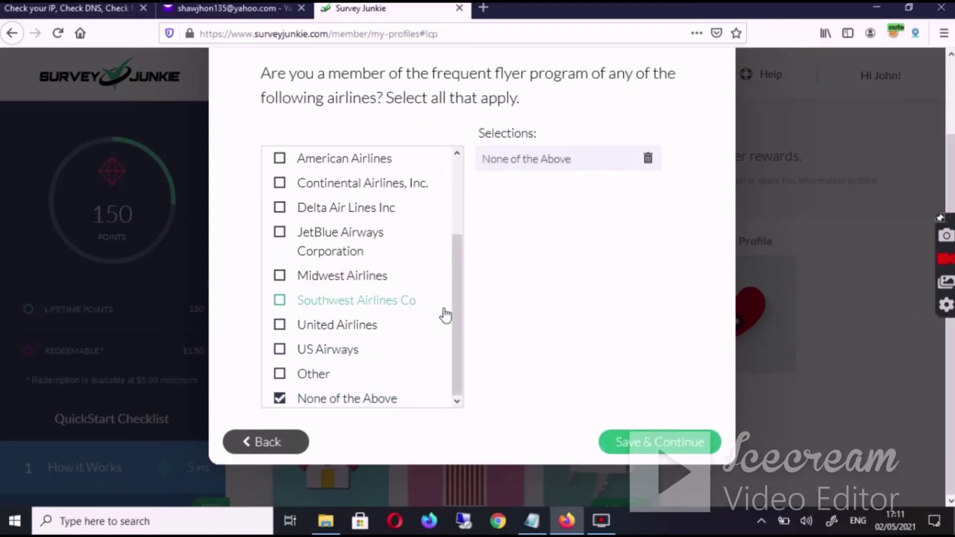
pyautogui.click(664, 443)
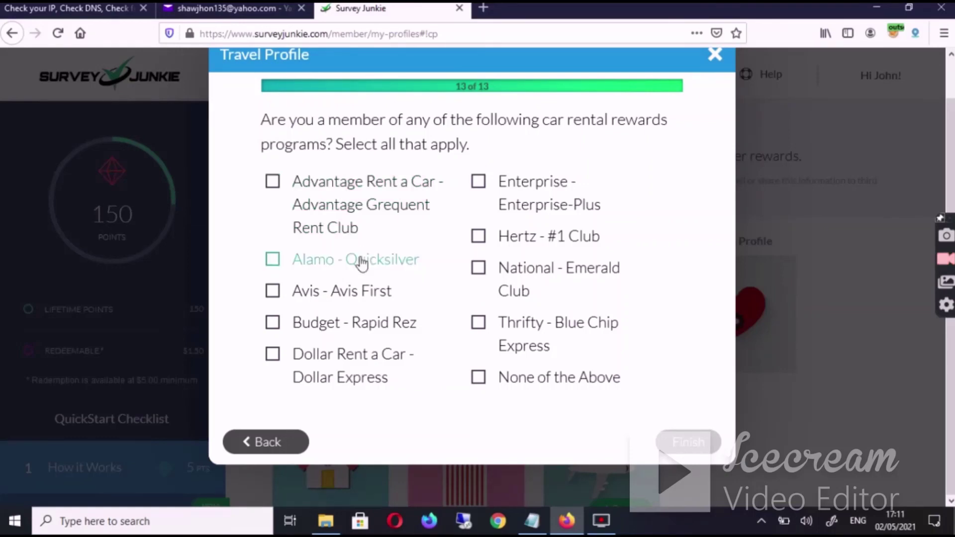
pyautogui.click(517, 378)
pyautogui.click(670, 448)
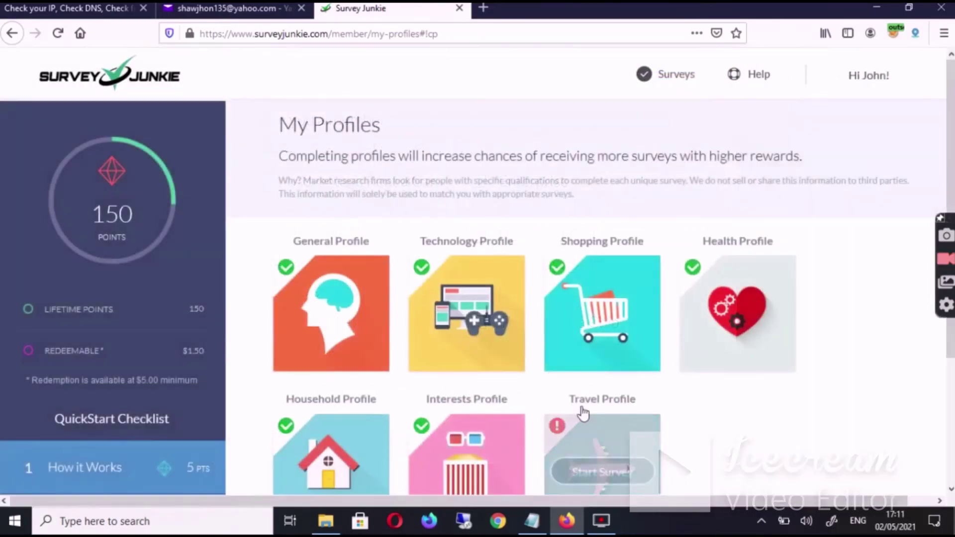
pyautogui.click(490, 346)
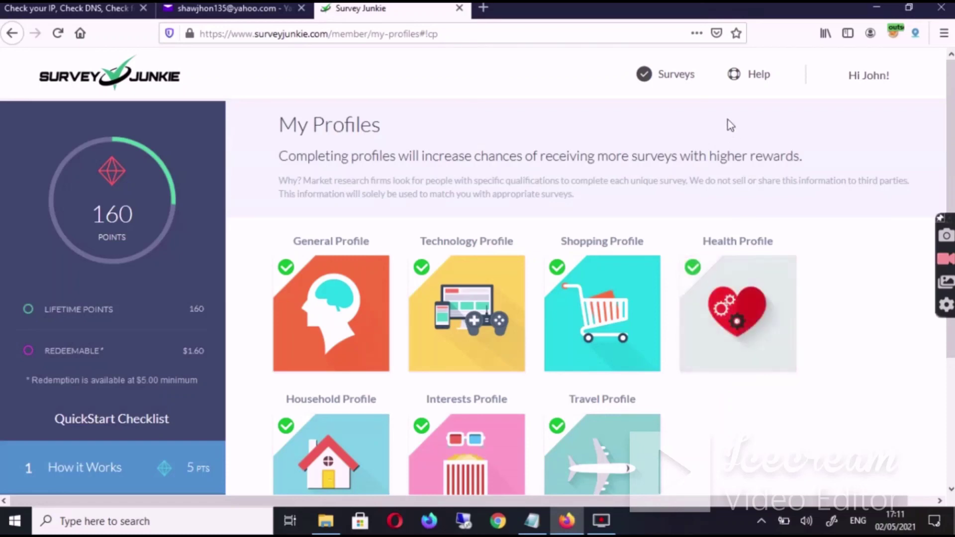
# Open the available surveys and answer the Survey Medley questions with 5 for 3+2 and Rabbit as the animal
pyautogui.click(668, 79)
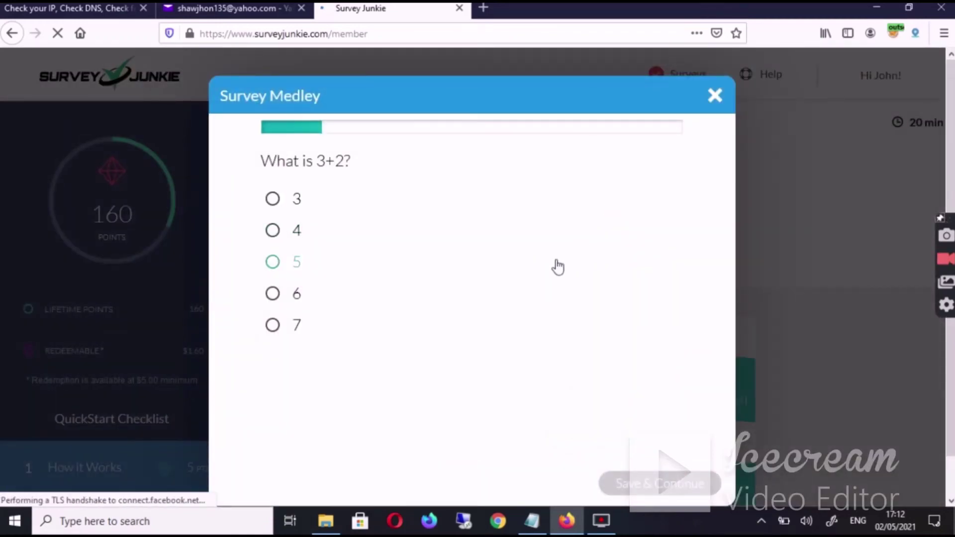
pyautogui.click(481, 277)
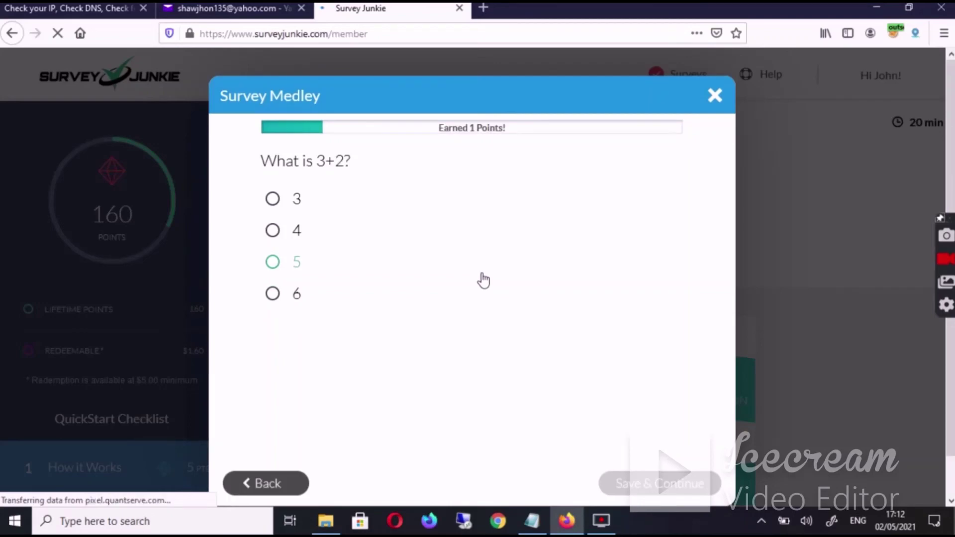
pyautogui.click(453, 269)
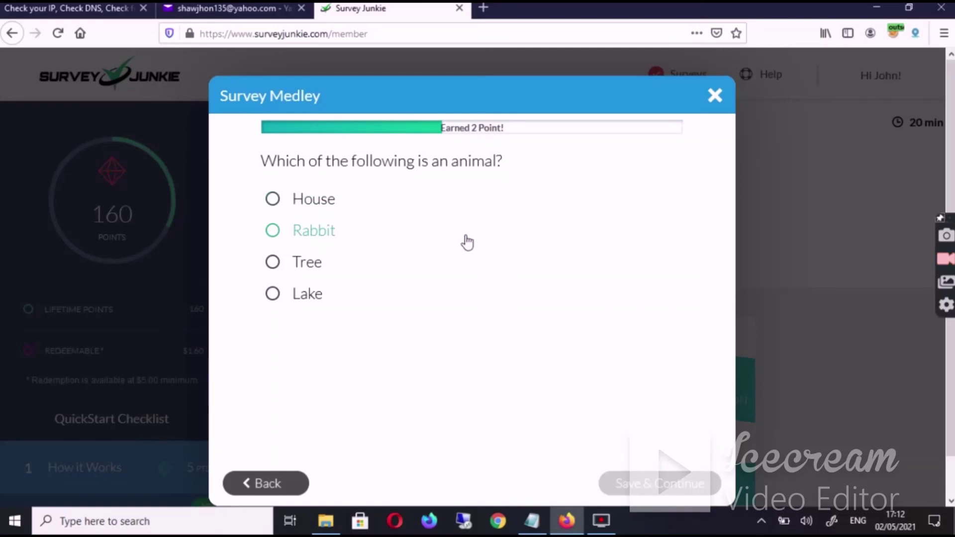
pyautogui.click(467, 243)
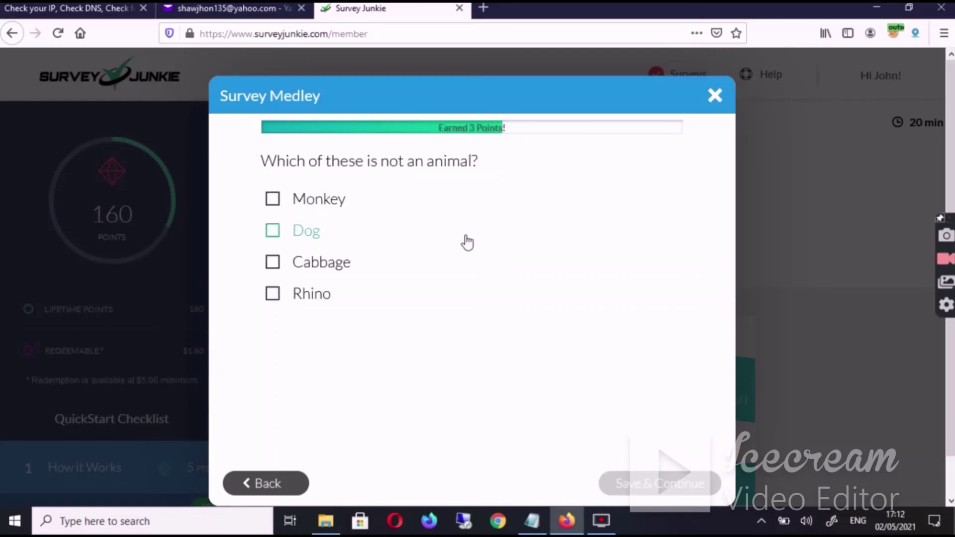
# Save Cabbage as the item that is not an animal and answer No to the attention check
pyautogui.click(458, 277)
pyautogui.click(607, 492)
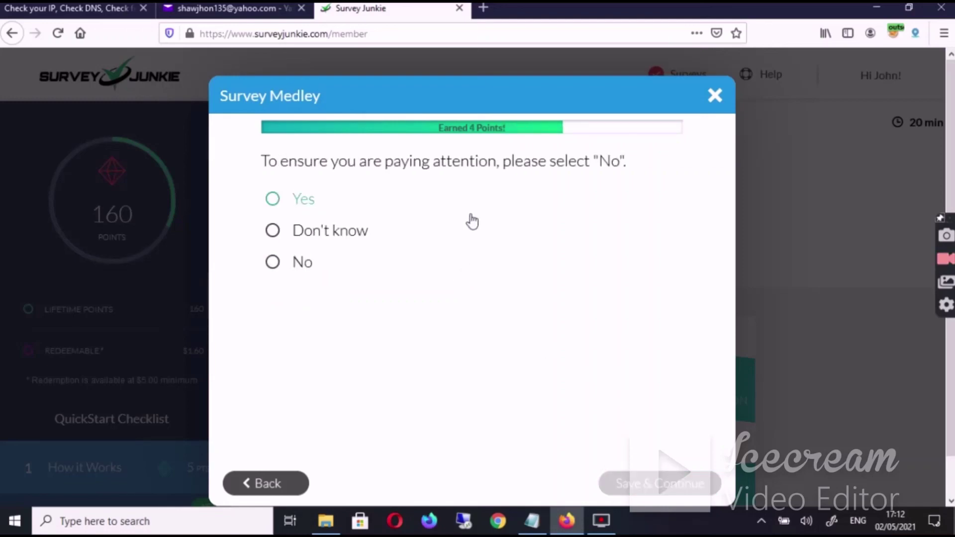
pyautogui.click(361, 271)
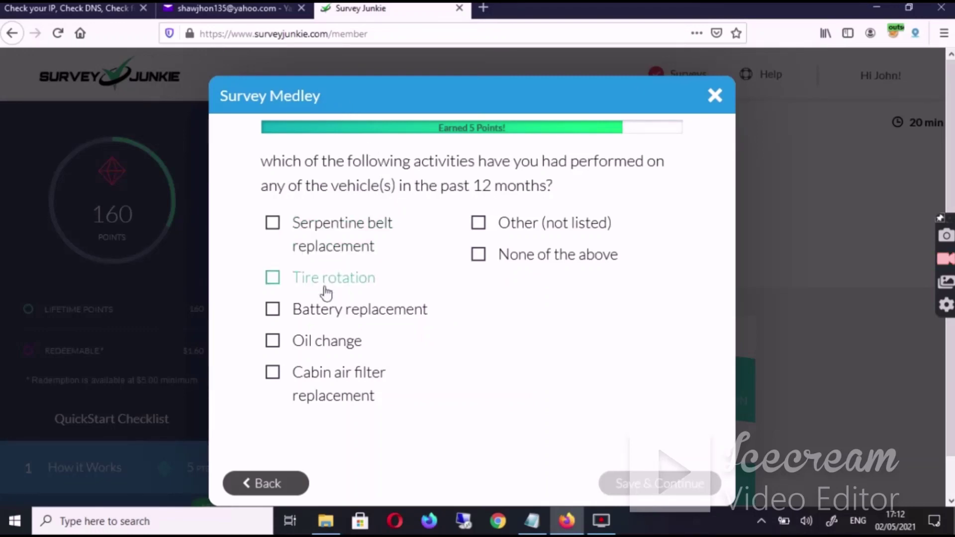
# Save Oil change as the vehicle activity of the past 12 months, complete the questionnaire and return to the survey list
pyautogui.click(320, 344)
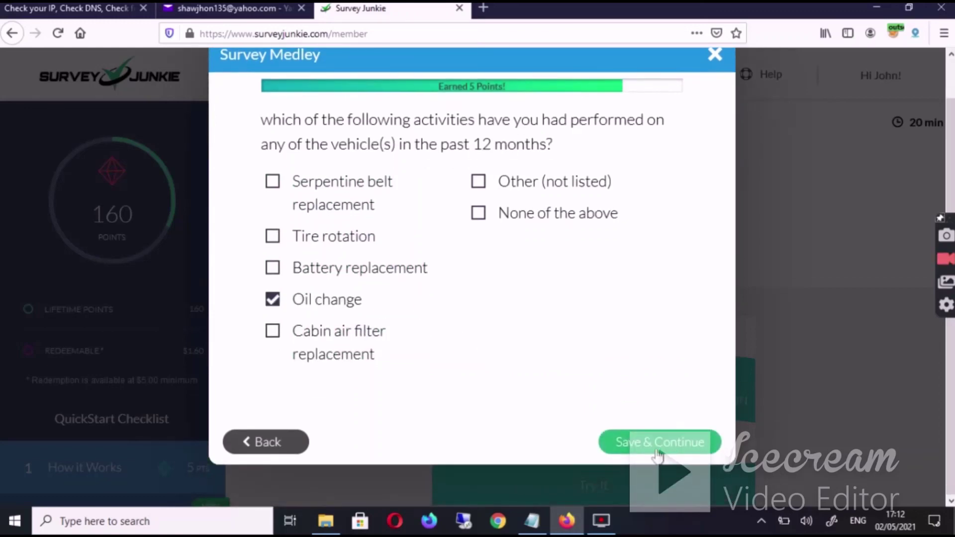
pyautogui.click(660, 450)
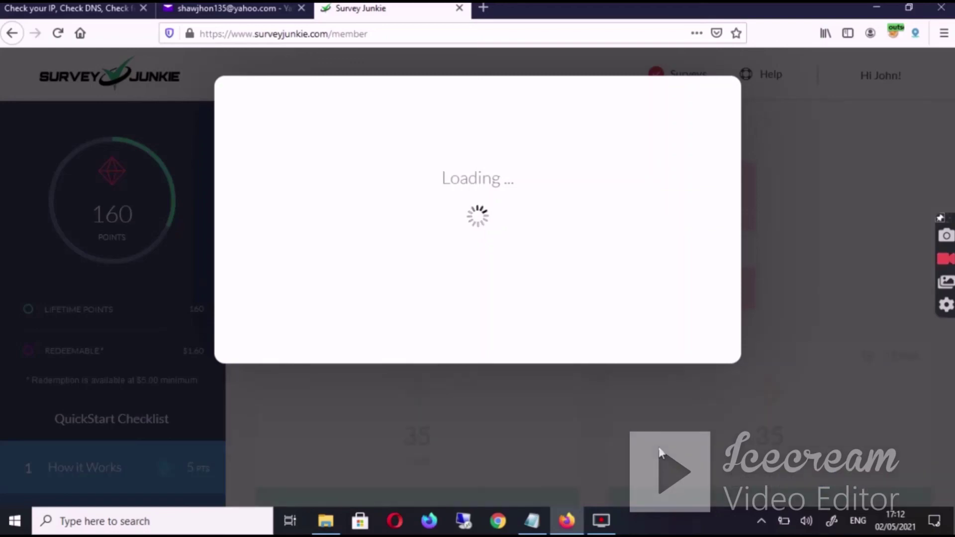
pyautogui.click(664, 451)
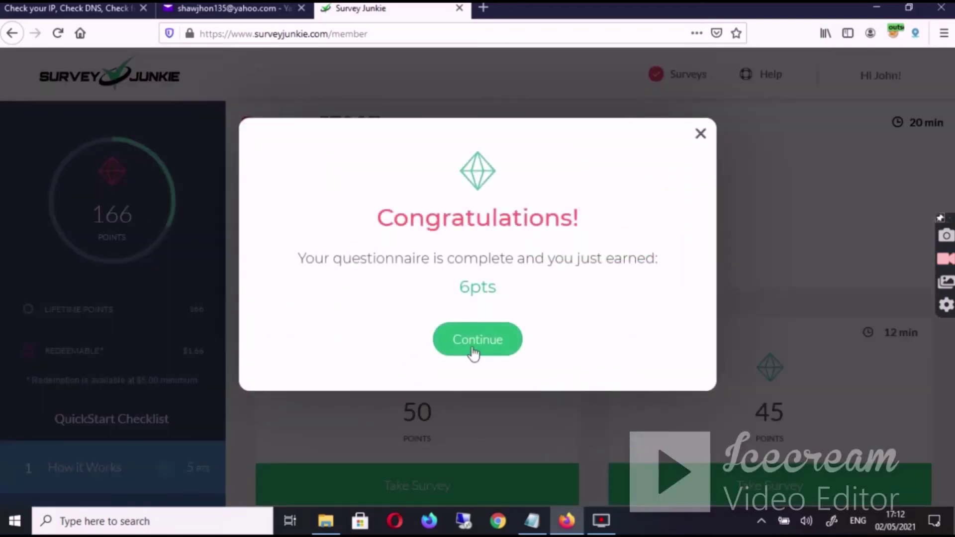
pyautogui.click(474, 349)
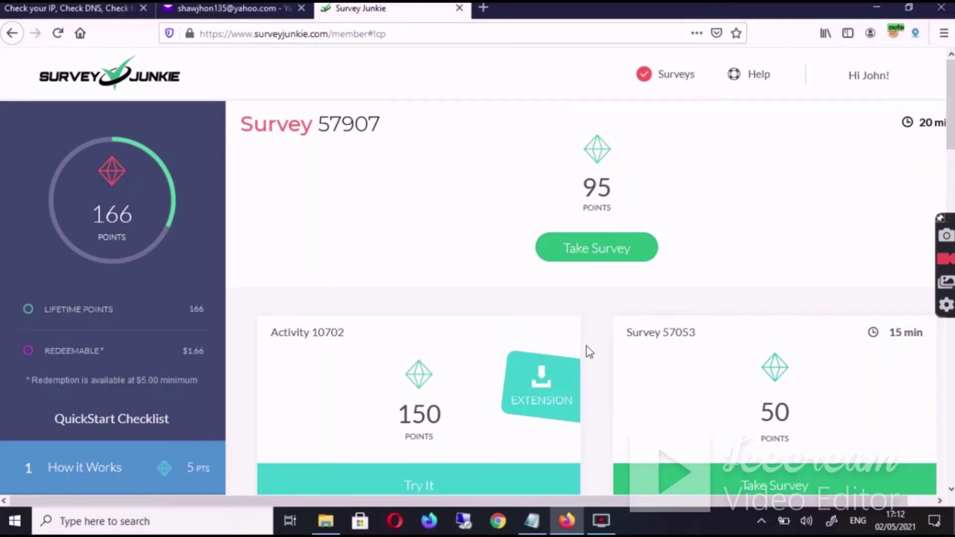
# Look through the available surveys and start Survey 57907, worth 95 points
pyautogui.scroll(-8, 699, 337)
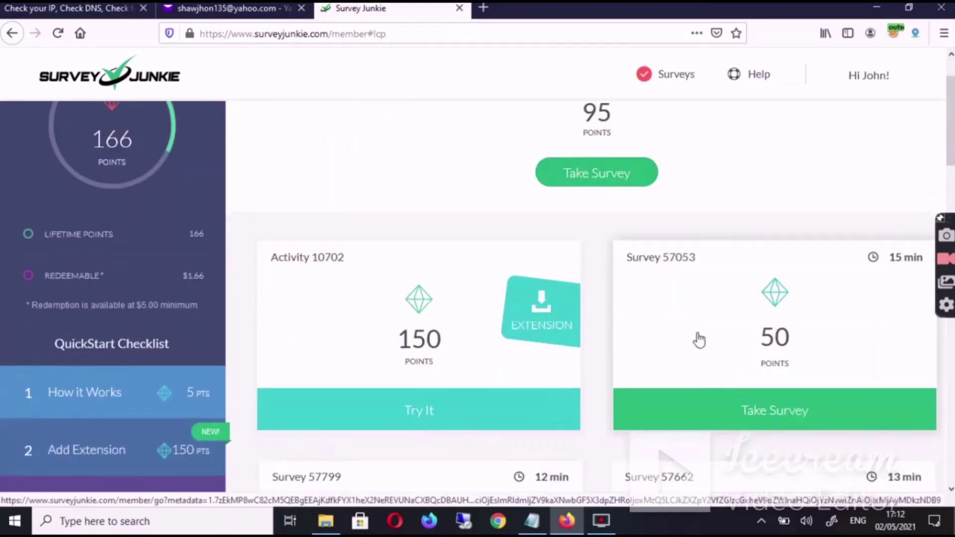
pyautogui.scroll(-3, 772, 361)
pyautogui.scroll(11, 774, 359)
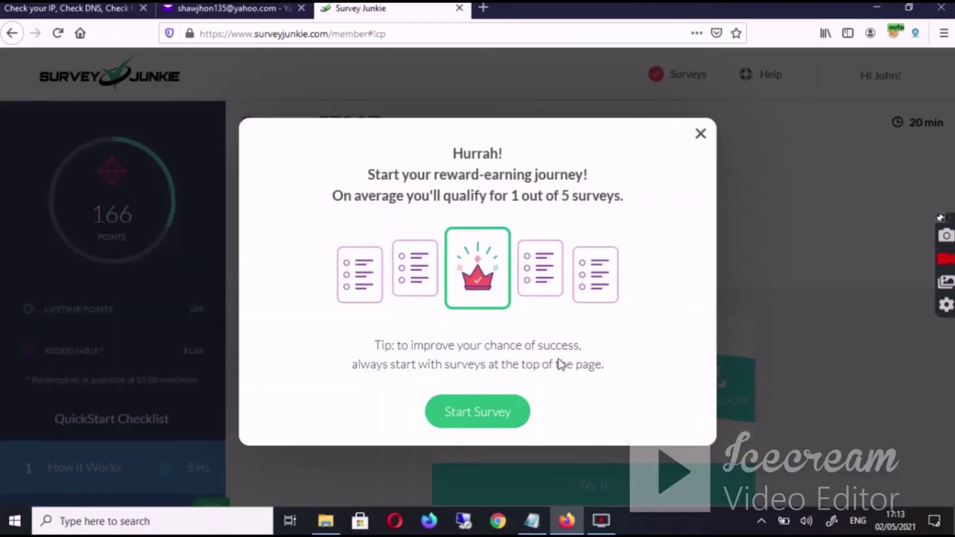
pyautogui.click(478, 413)
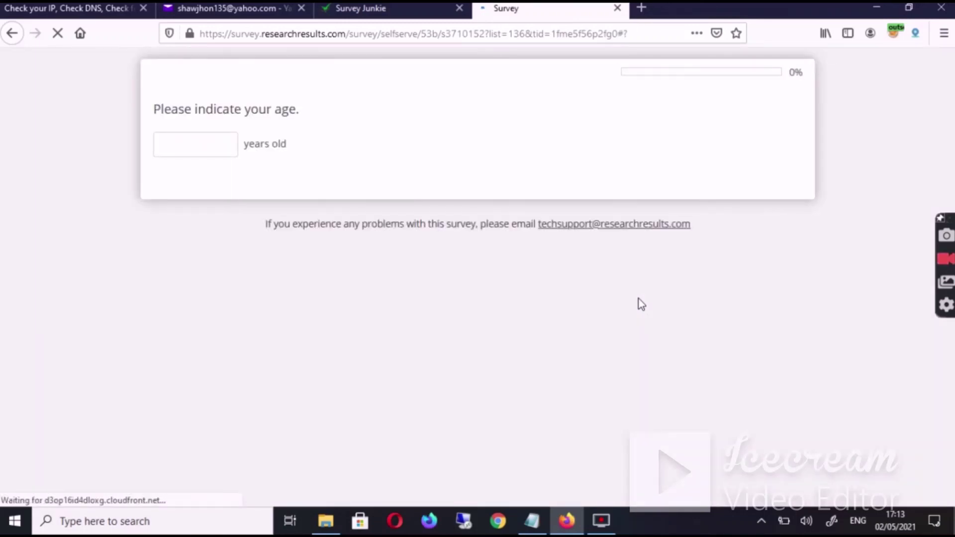
# Submit 34 as the age, return to the survey list and close the extra browser tab
pyautogui.click(230, 145)
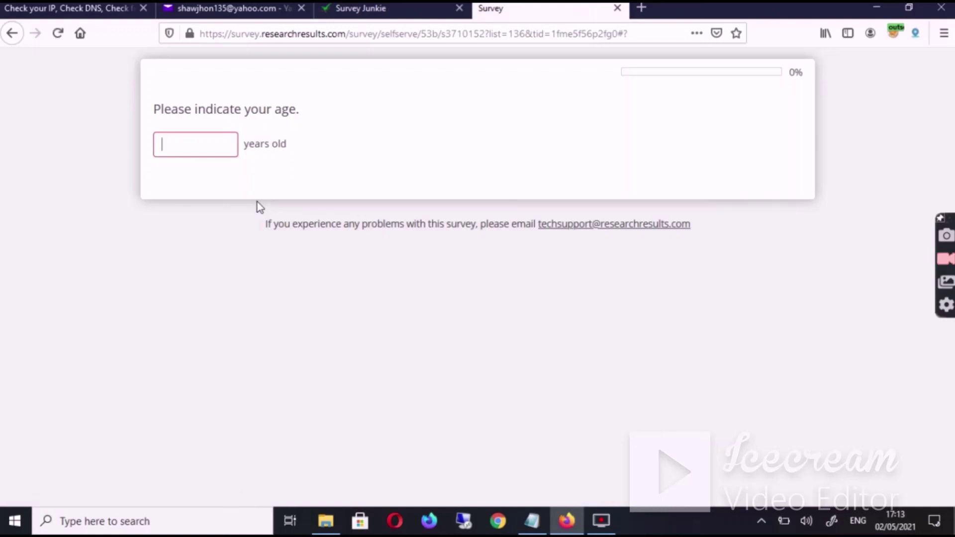
pyautogui.write('34')
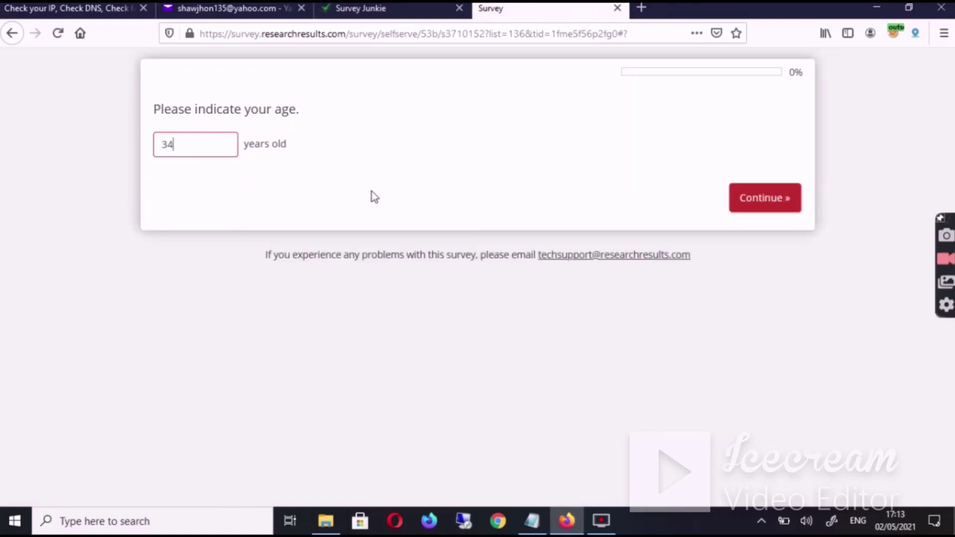
pyautogui.click(778, 198)
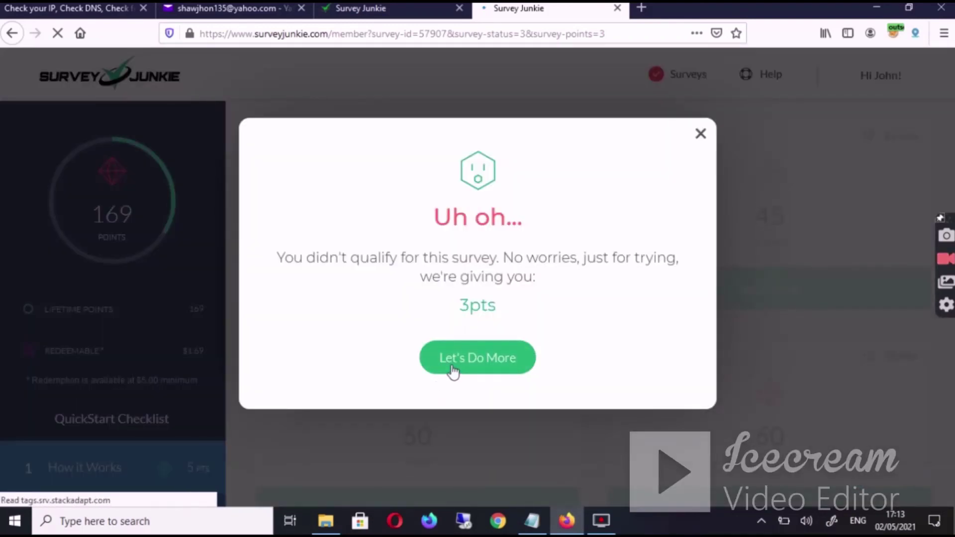
pyautogui.click(452, 368)
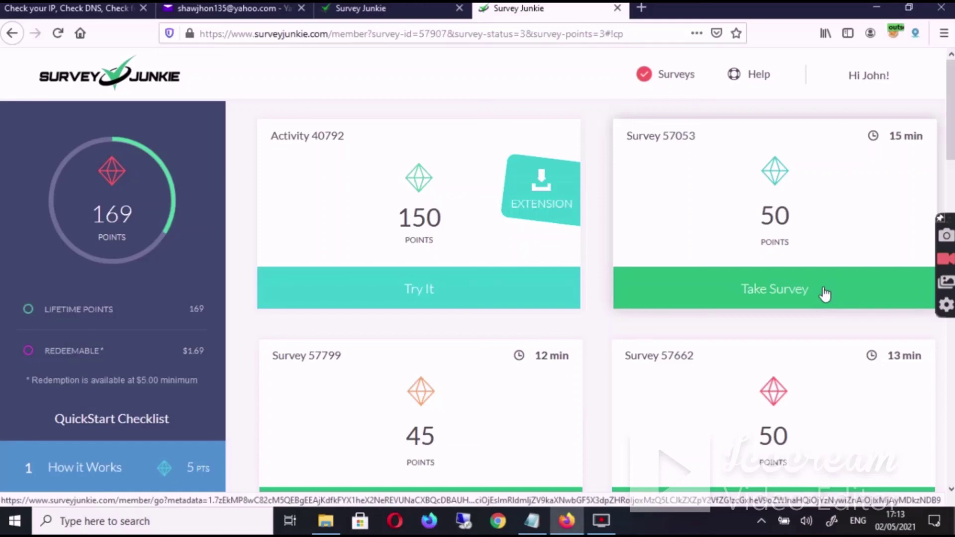
pyautogui.hotkey('ctrl', 'w')
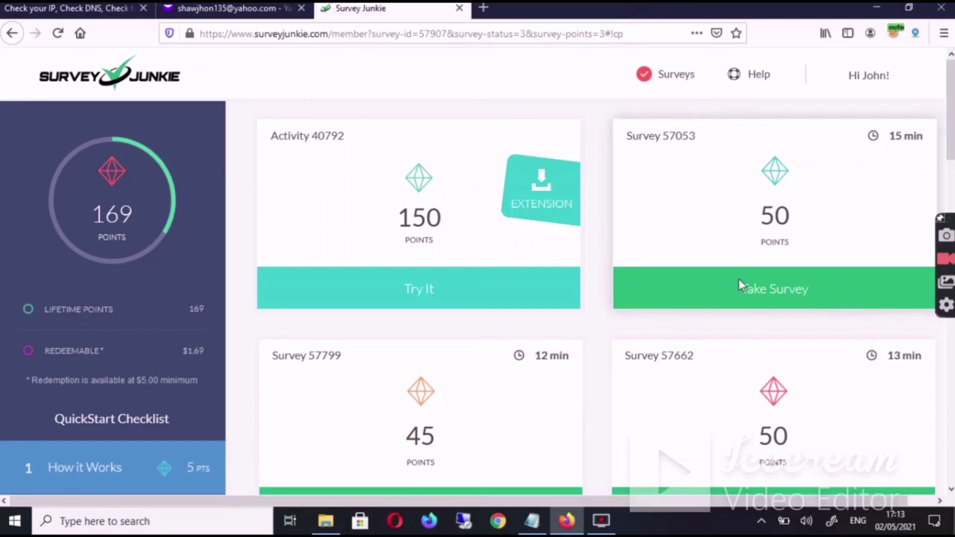
# Try to take Survey 57053, worth 50 points, and close its survey page
pyautogui.click(739, 281)
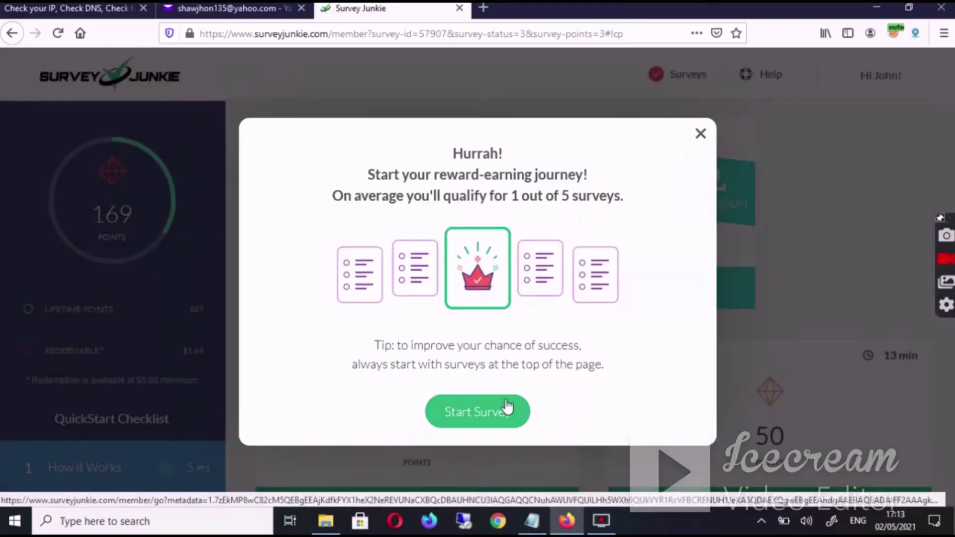
pyautogui.click(507, 409)
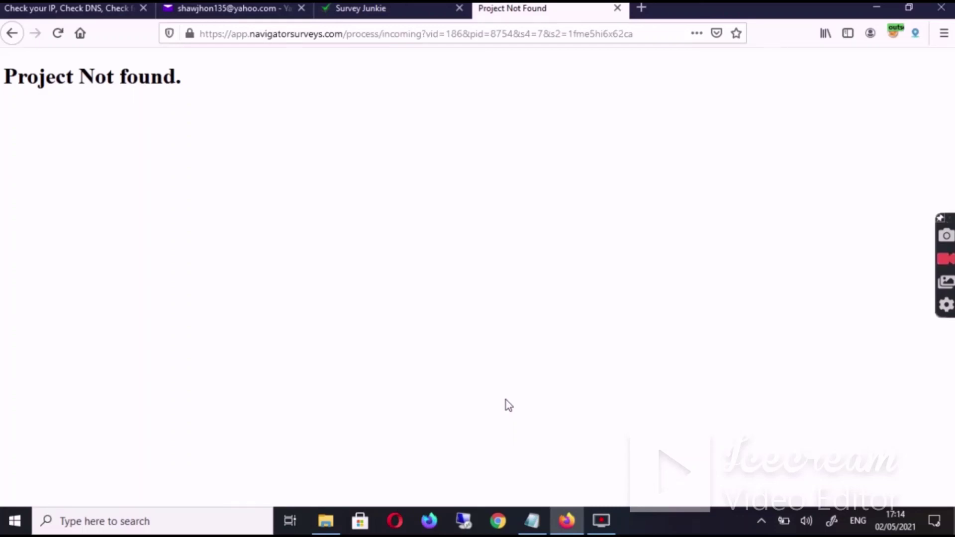
pyautogui.click(616, 15)
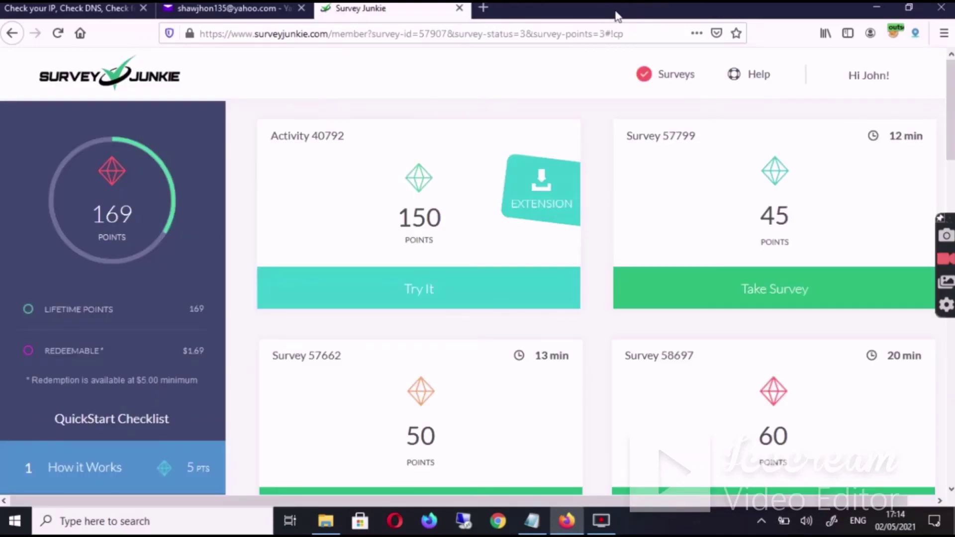
# Try to take Survey 57799, worth 45 points, and return to the list to choose another one
pyautogui.scroll(-3, 701, 305)
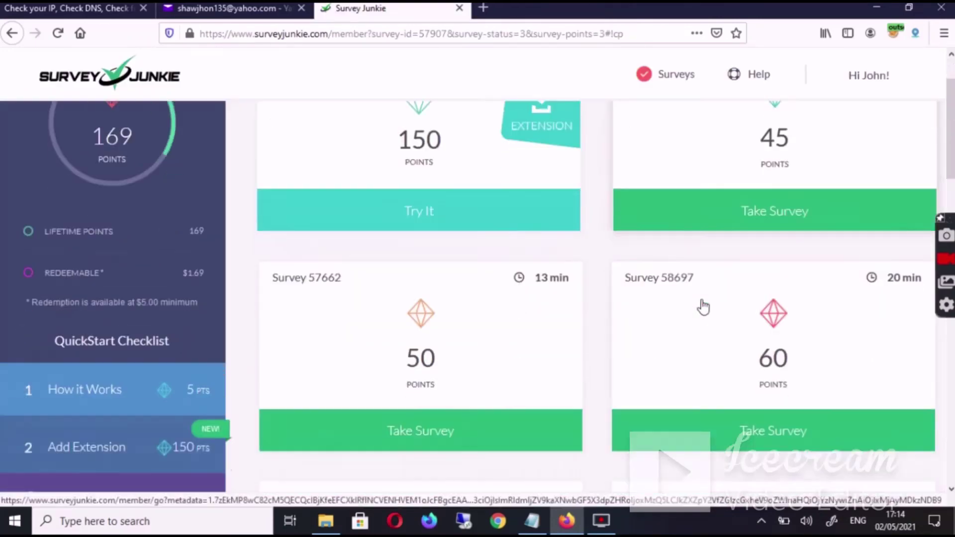
pyautogui.scroll(3, 702, 304)
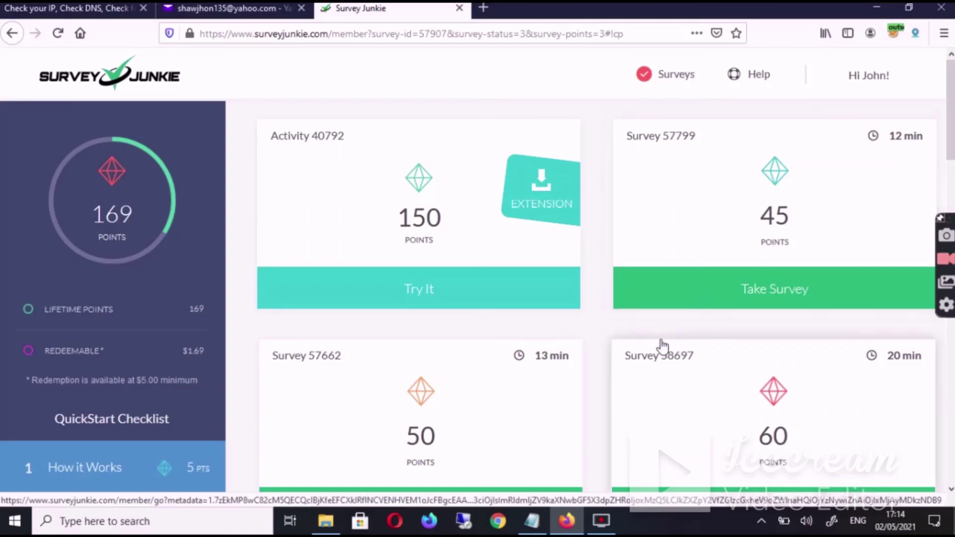
pyautogui.click(723, 307)
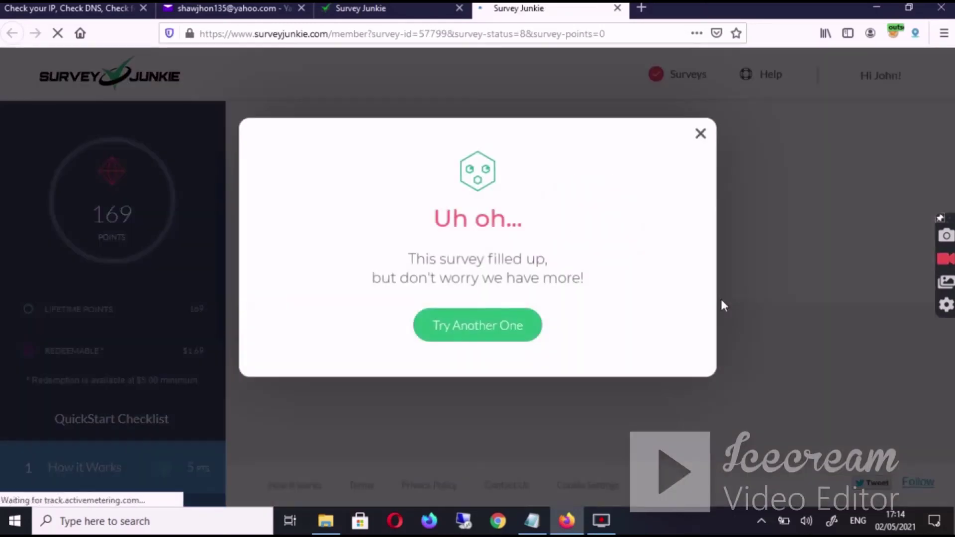
pyautogui.click(514, 326)
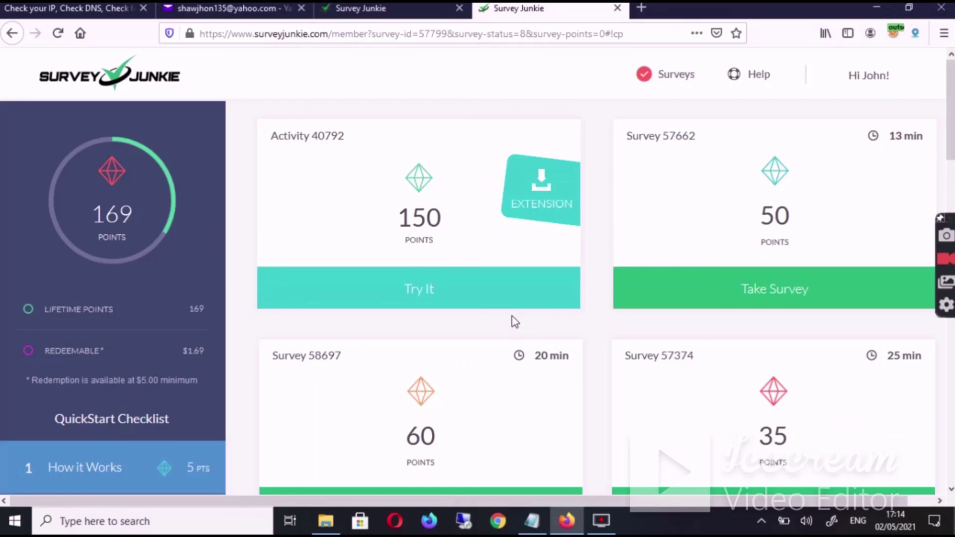
pyautogui.press('alt')
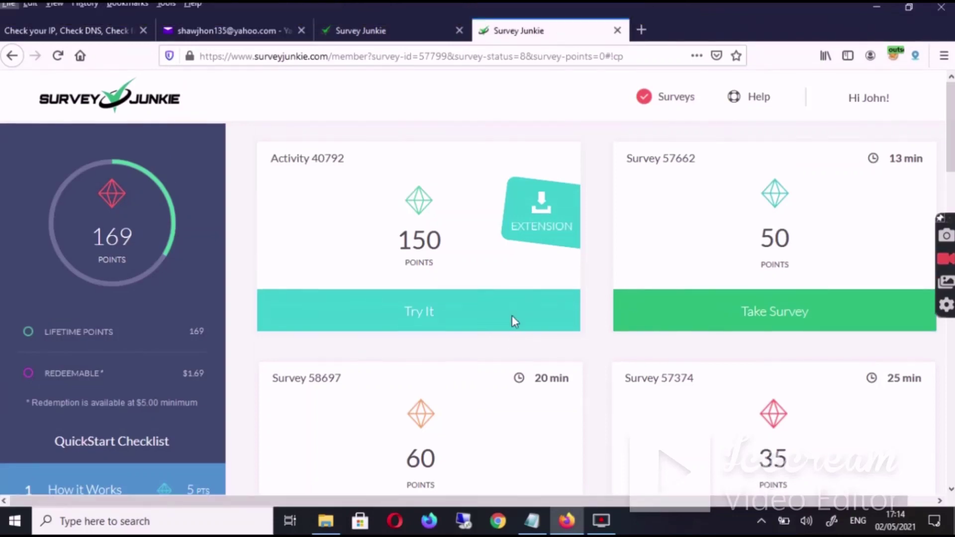
pyautogui.press('alt')
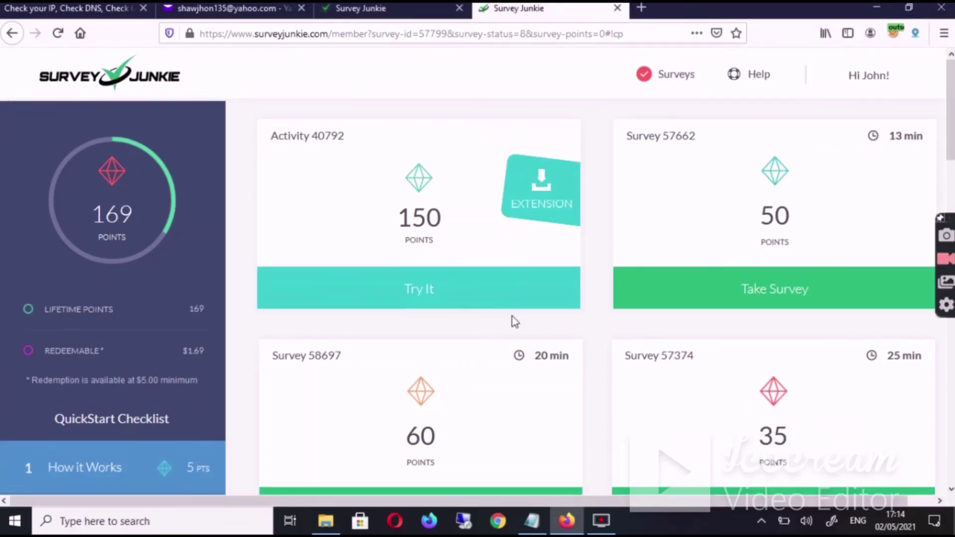